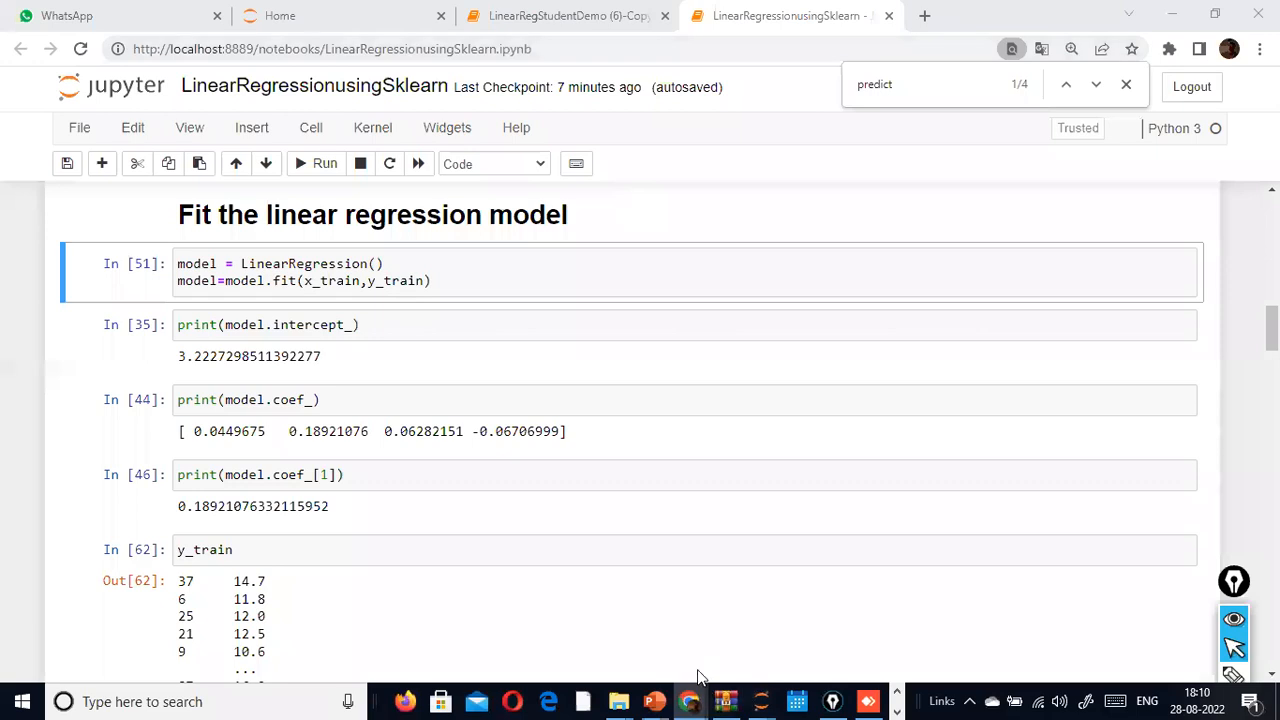
# Look at the Stack Overflow question on merging model predictions with the original dataframe, and return to the Jupyter notebook.
pyautogui.moveTo(689, 701)
pyautogui.click(878, 600)
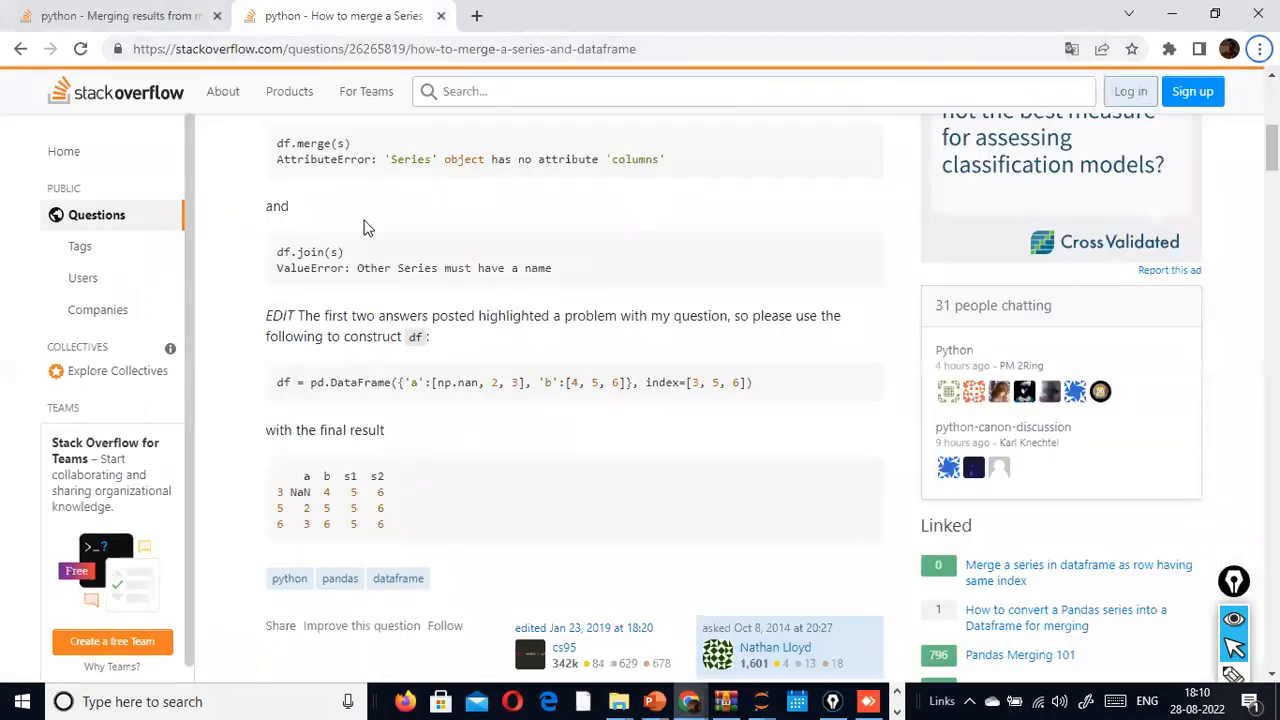
pyautogui.click(166, 3)
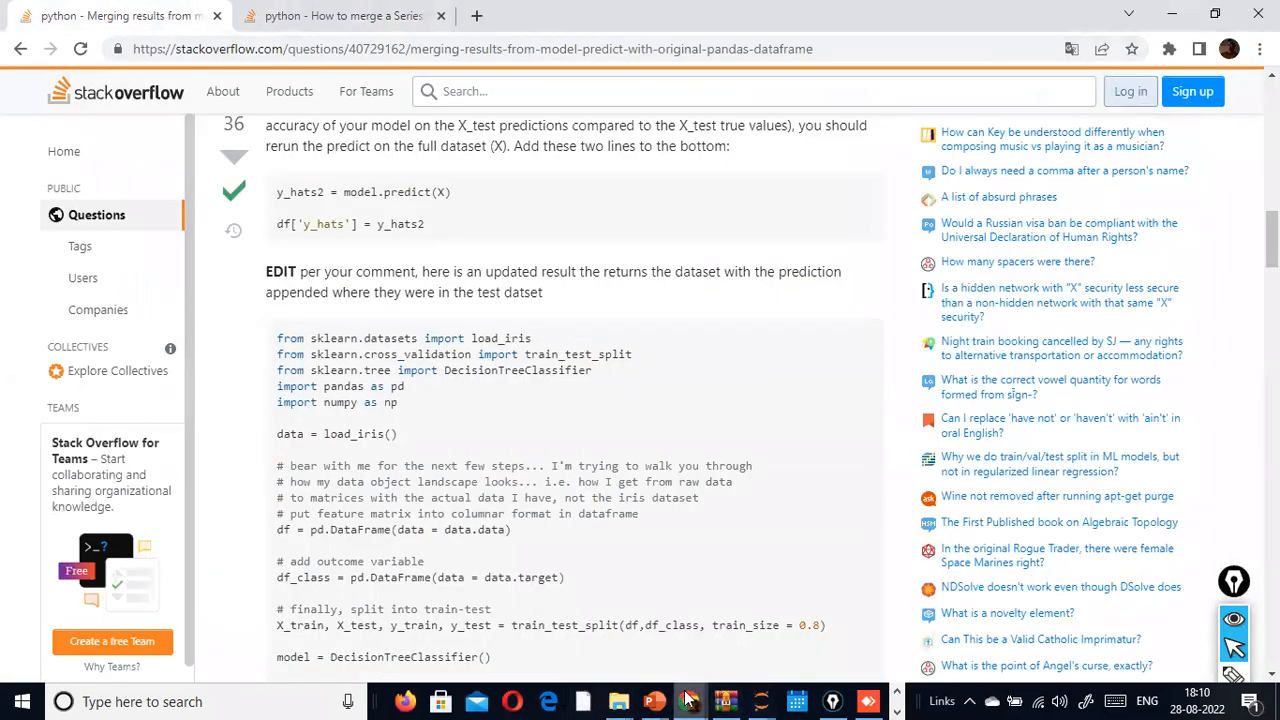
pyautogui.moveTo(690, 700)
pyautogui.click(490, 615)
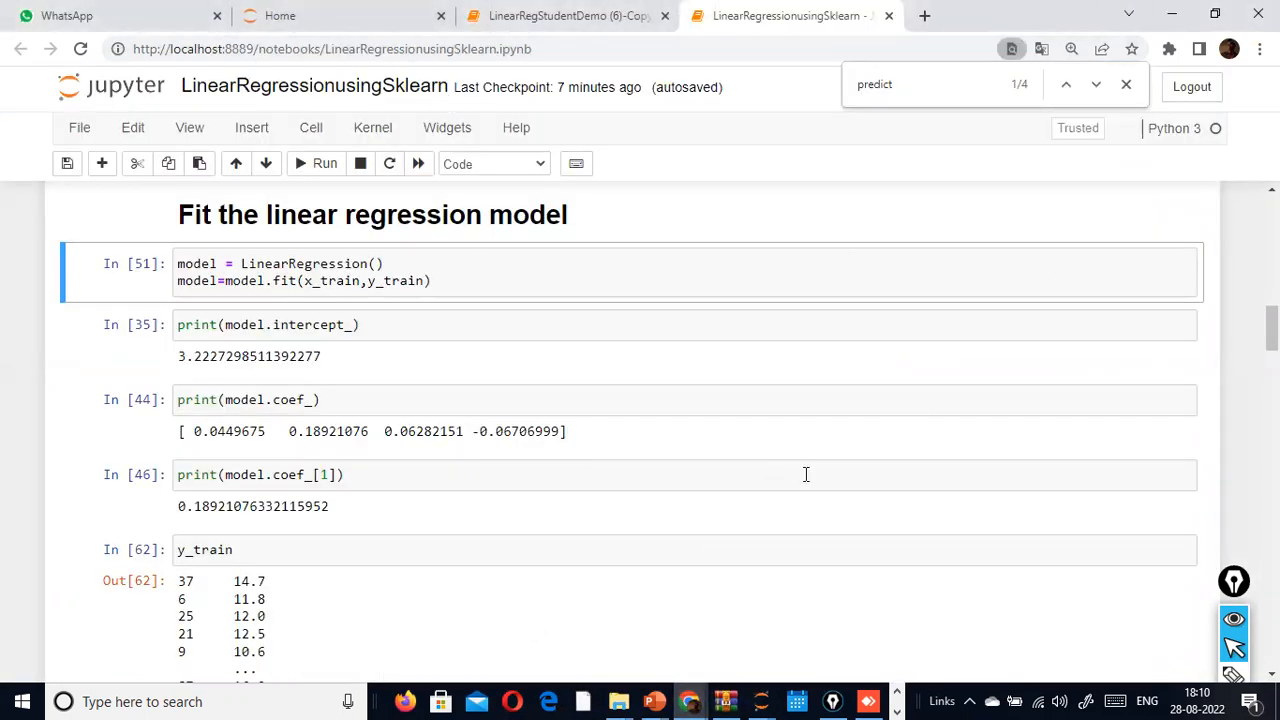
# Close the open HousingData.csv workbook and load google.com in a new browser tab.
pyautogui.click(924, 14)
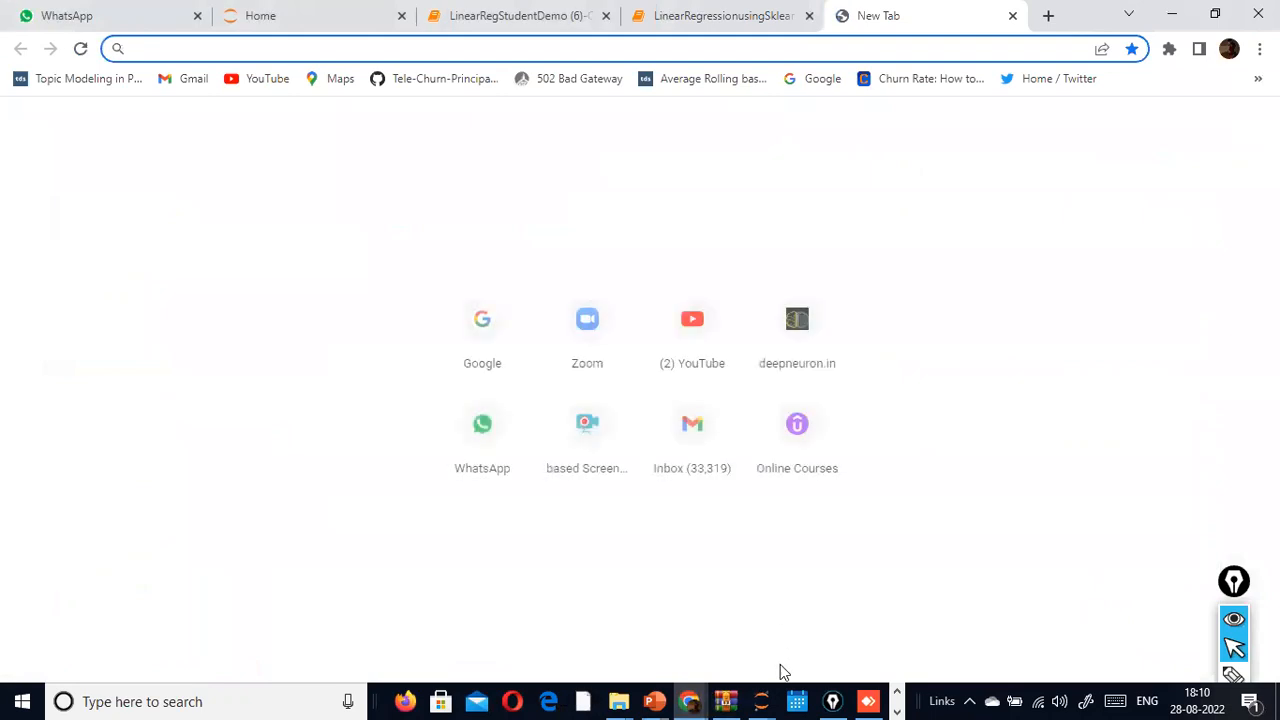
pyautogui.click(903, 700)
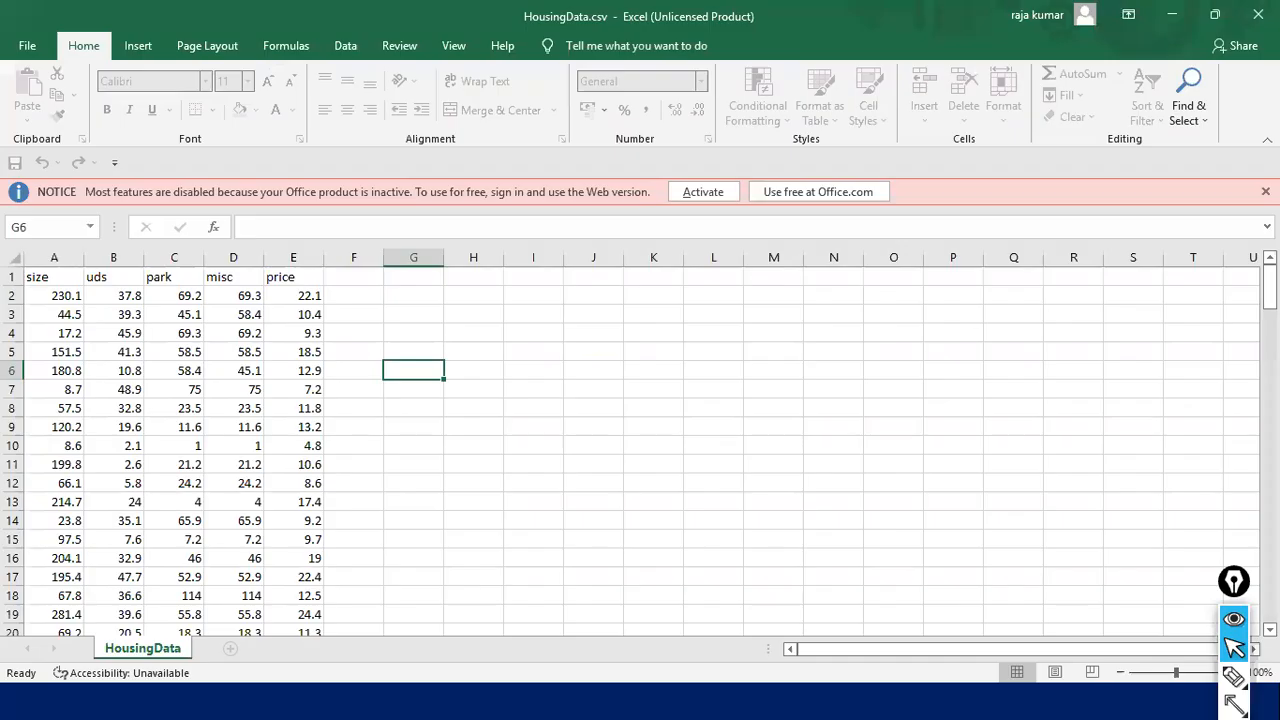
pyautogui.click(1258, 14)
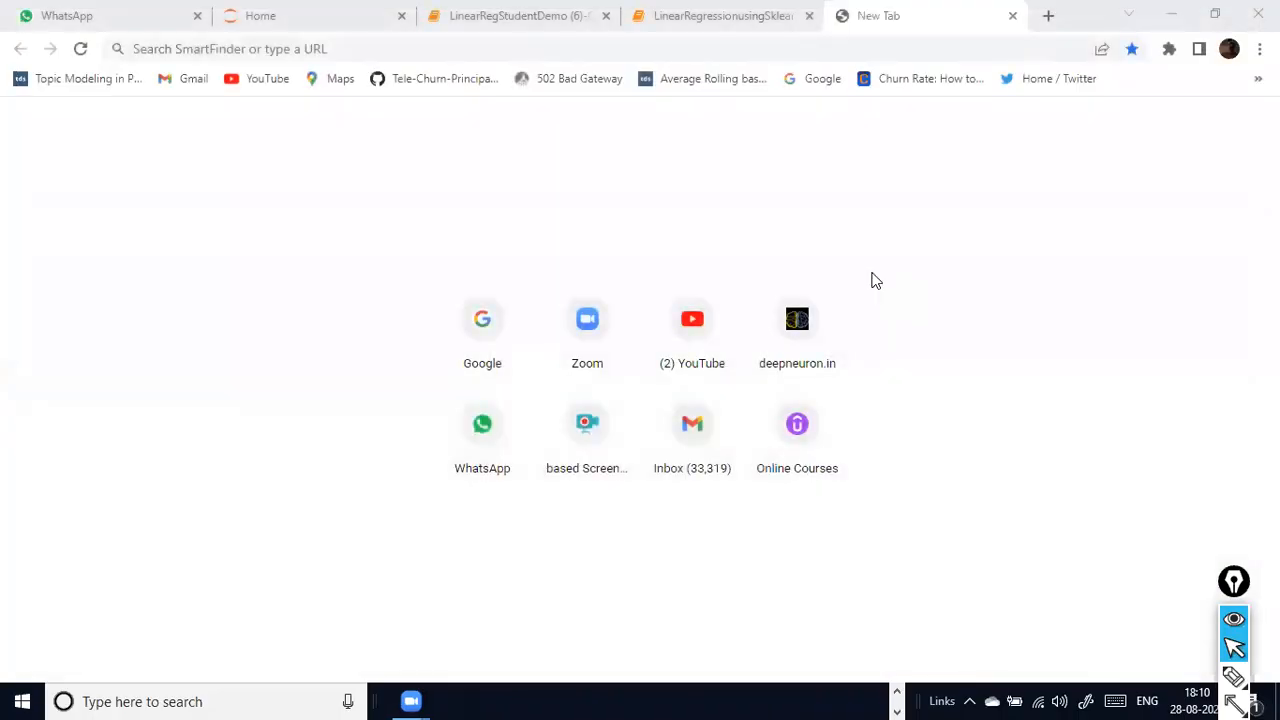
pyautogui.hotkey('alt', 'Tab')
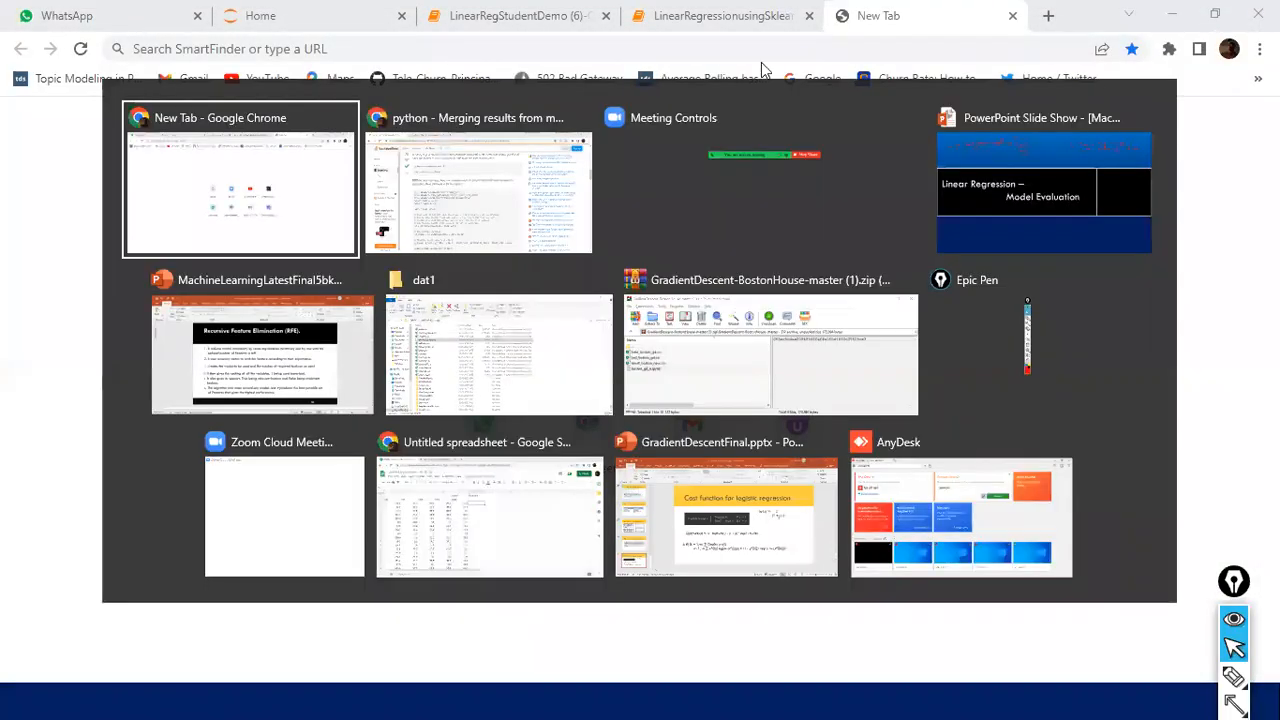
pyautogui.write('ww')
pyautogui.press('Return')
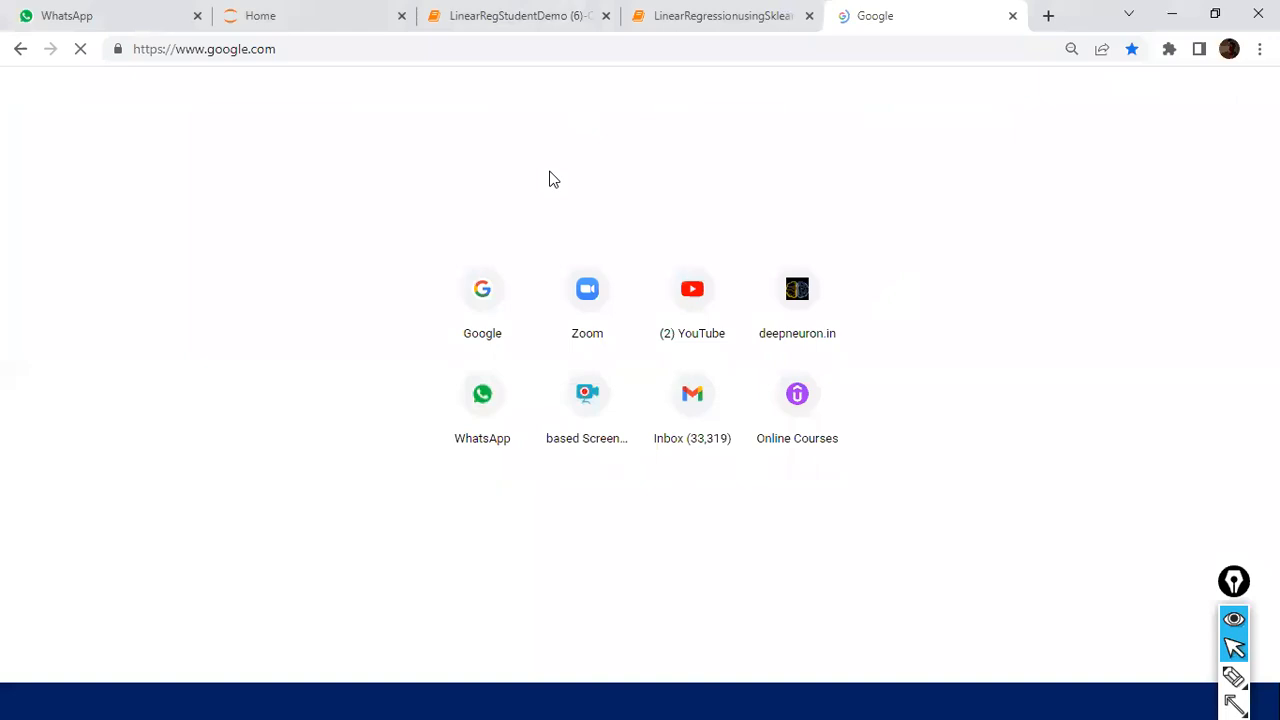
pyautogui.hotkey('alt', 'Tab')
pyautogui.hotkey('alt', 'Tab')
pyautogui.hotkey('alt', 'Tab')
pyautogui.hotkey('alt', 'Tab')
pyautogui.hotkey('alt', 'Tab')
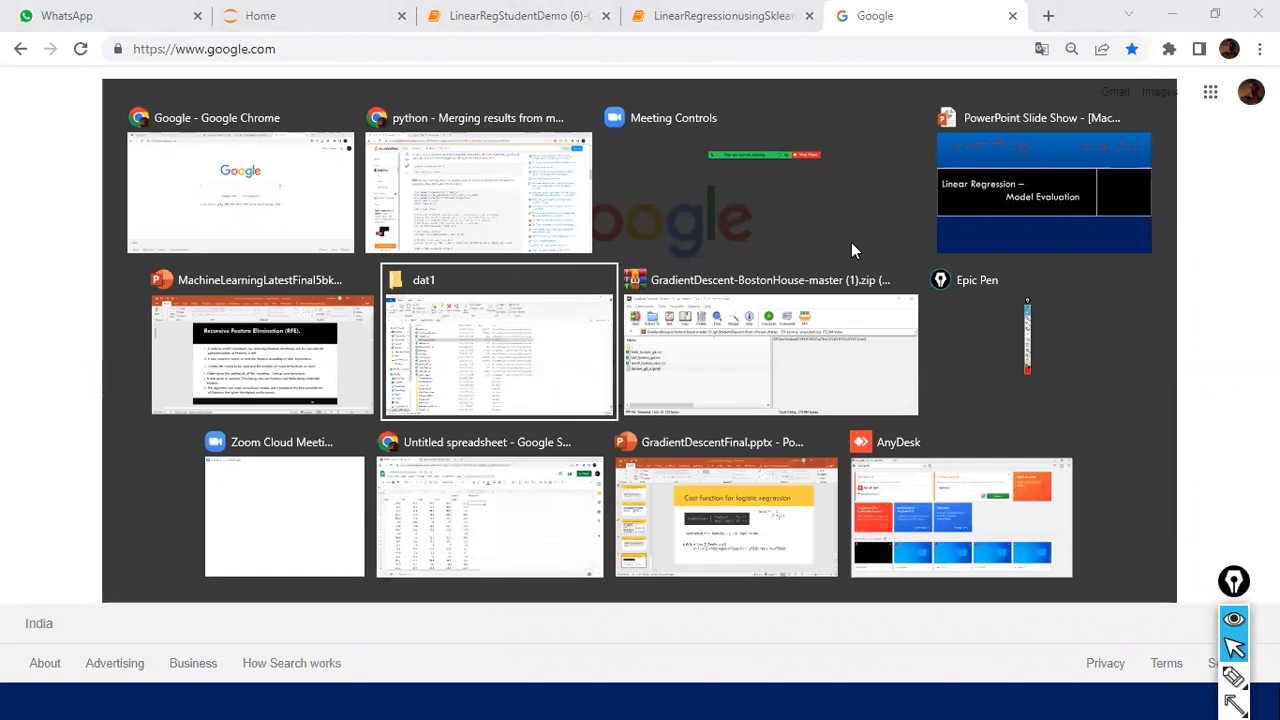
pyautogui.hotkey('alt', 'Tab')
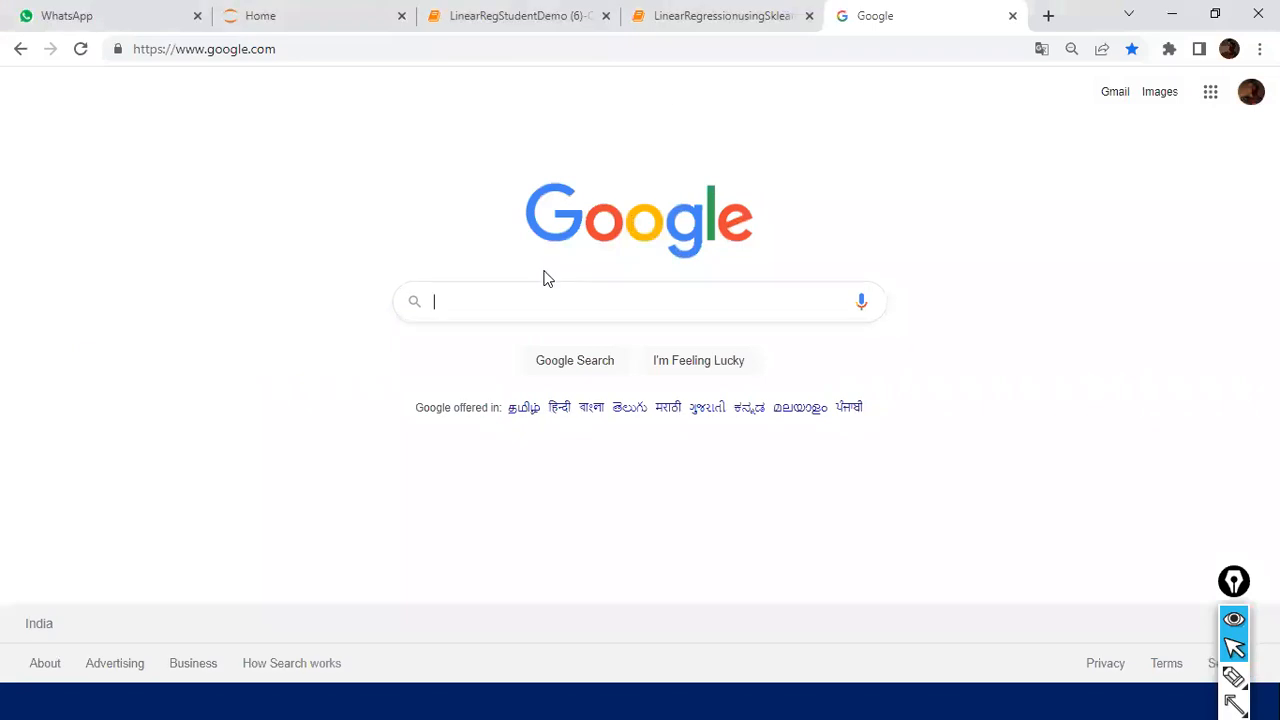
# Search Google for google sheets, open Google Sheets and create a blank spreadsheet.
pyautogui.write('gog')
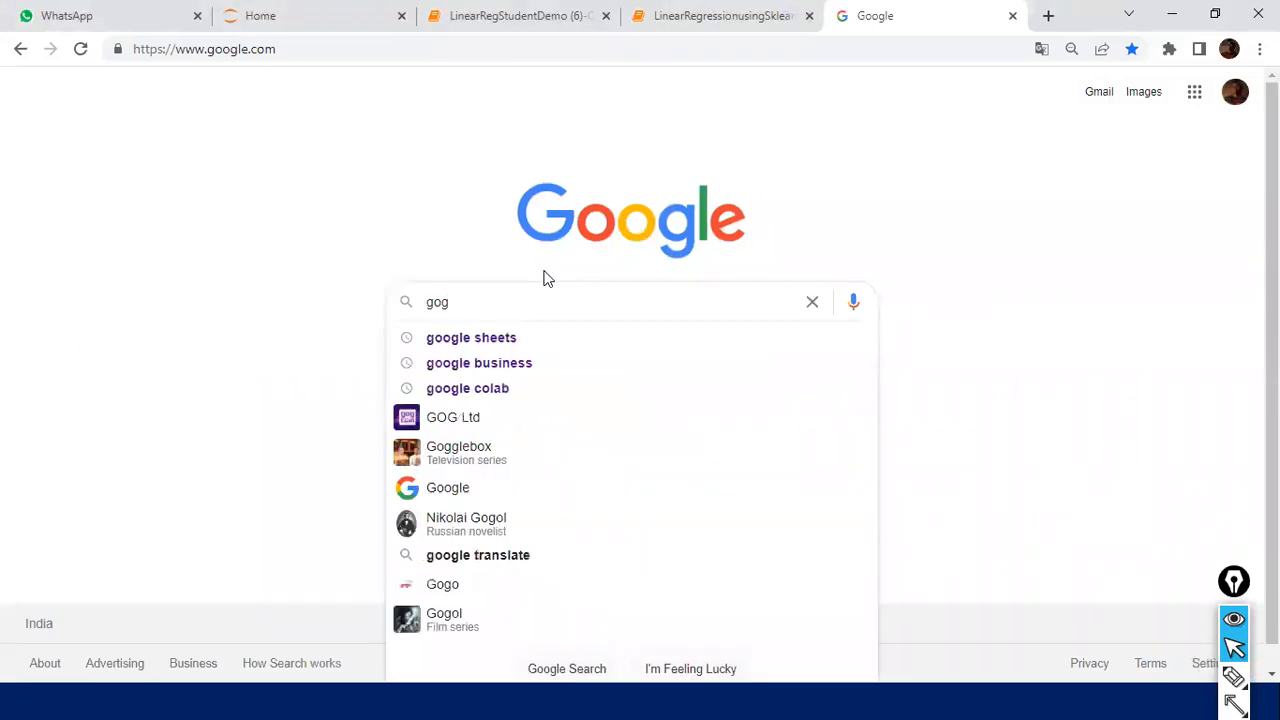
pyautogui.press('Down')
pyautogui.press('Return')
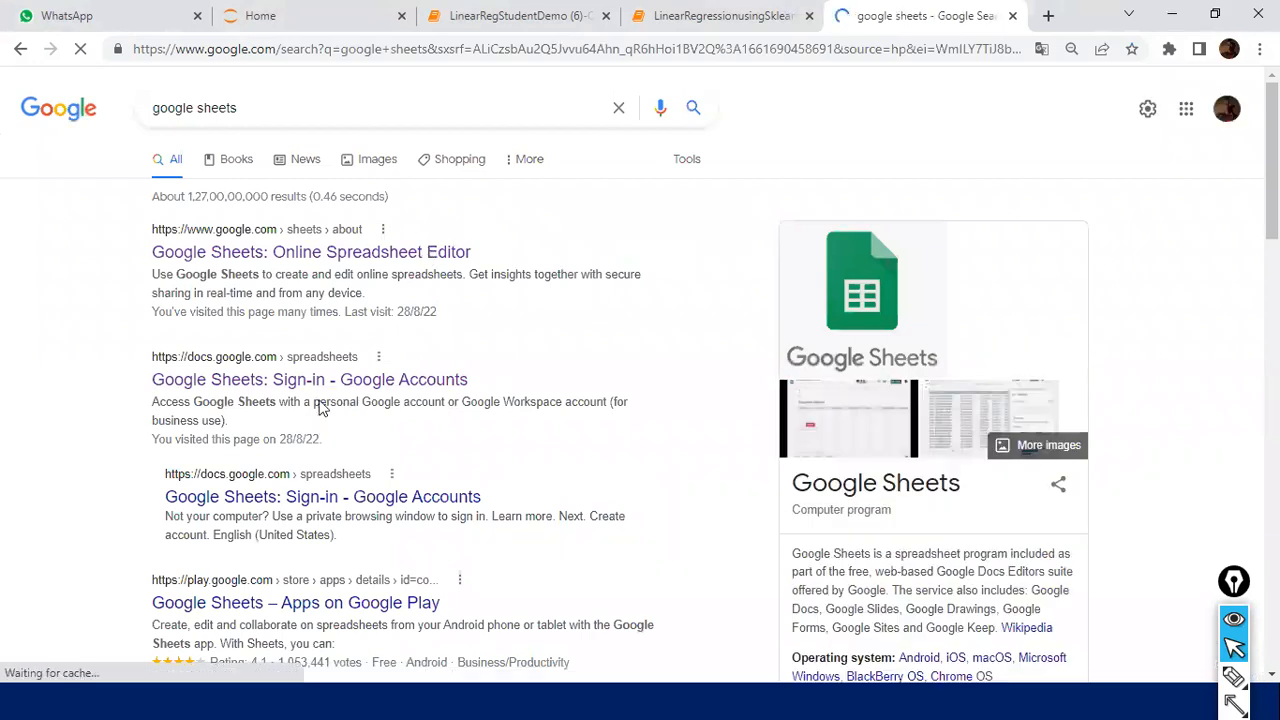
pyautogui.click(321, 386)
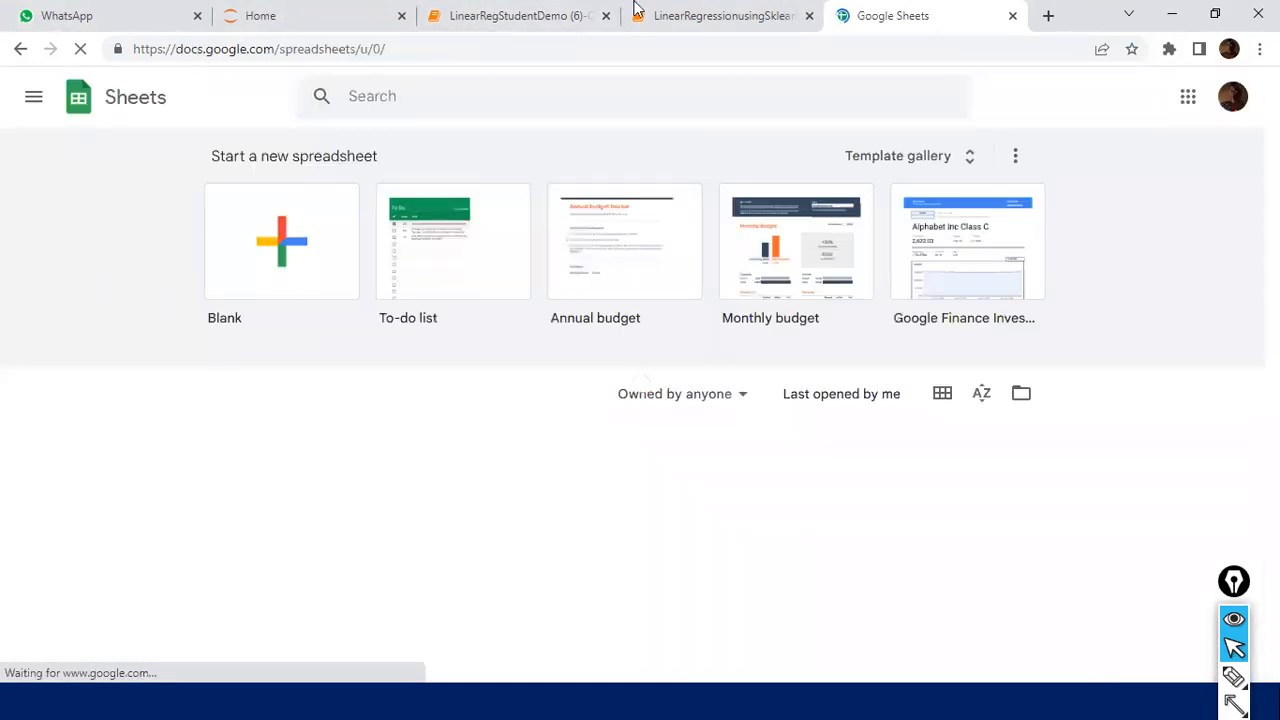
pyautogui.click(280, 248)
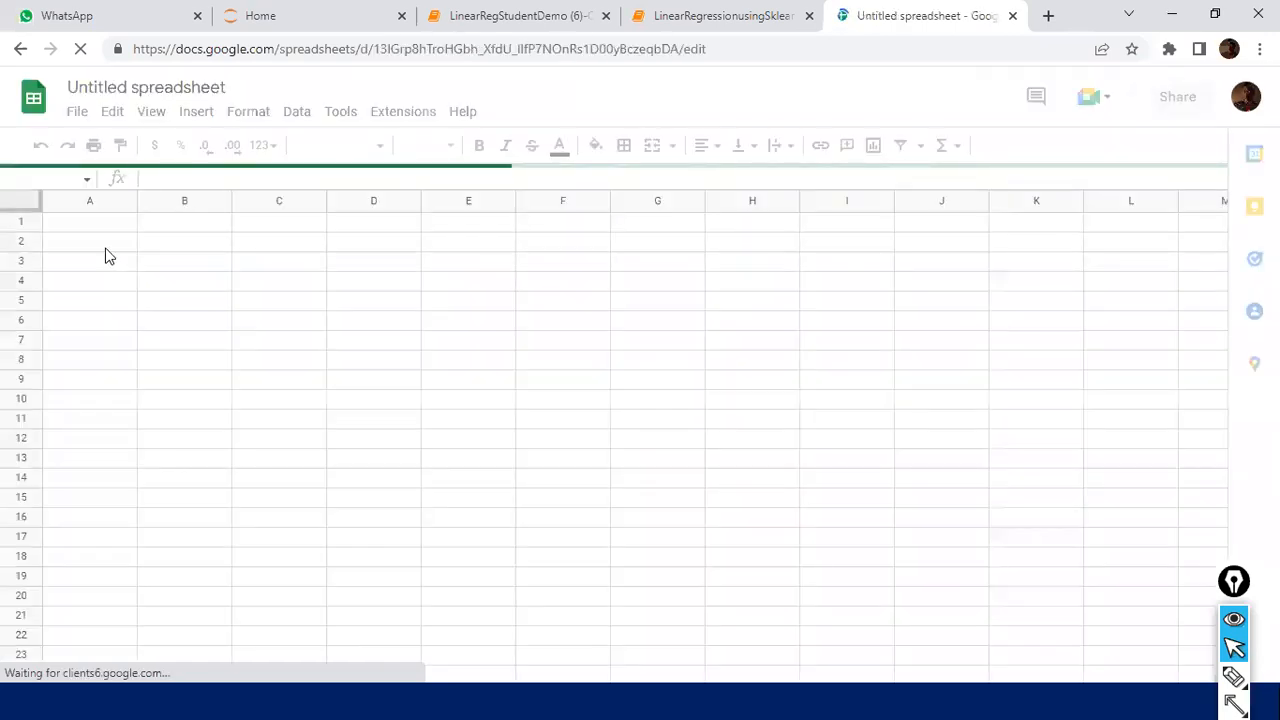
# Switch to the dat1 folder in File Explorer, open housing_dataset.csv to check its contents, and close it.
pyautogui.hotkey('alt', 'Tab')
pyautogui.hotkey('alt', 'Tab')
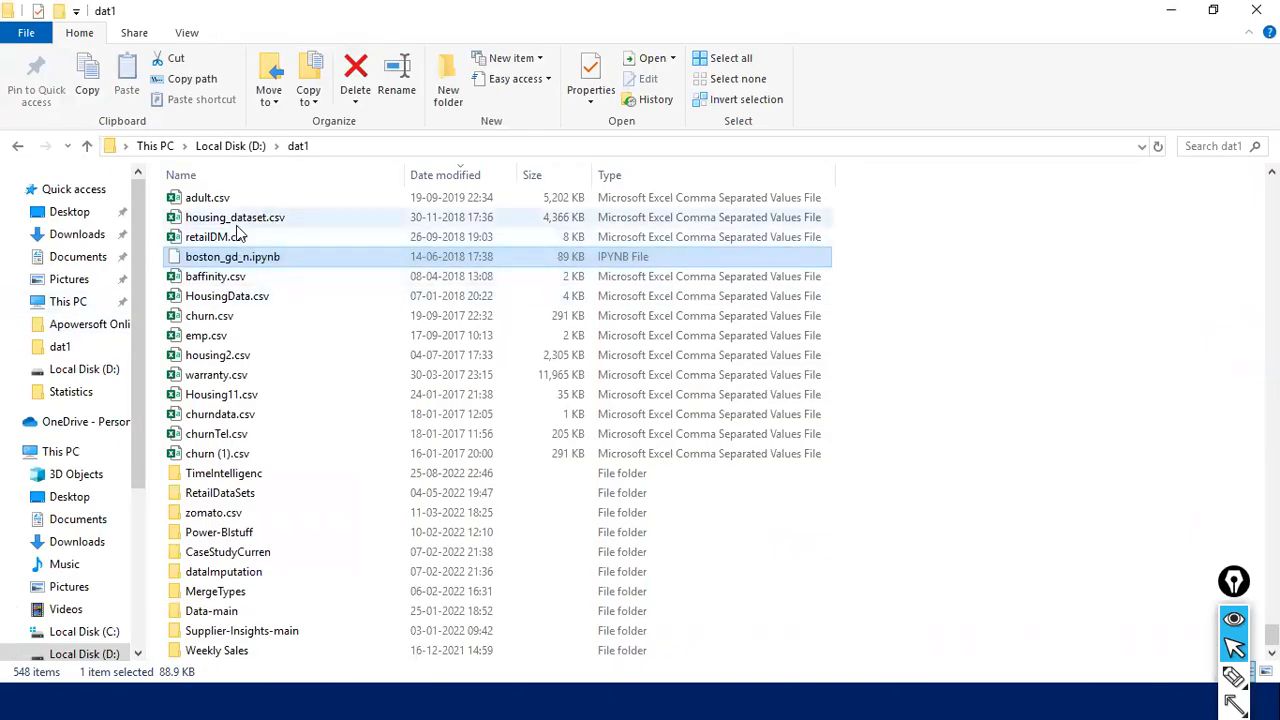
pyautogui.click(234, 217)
pyautogui.doubleClick(315, 219)
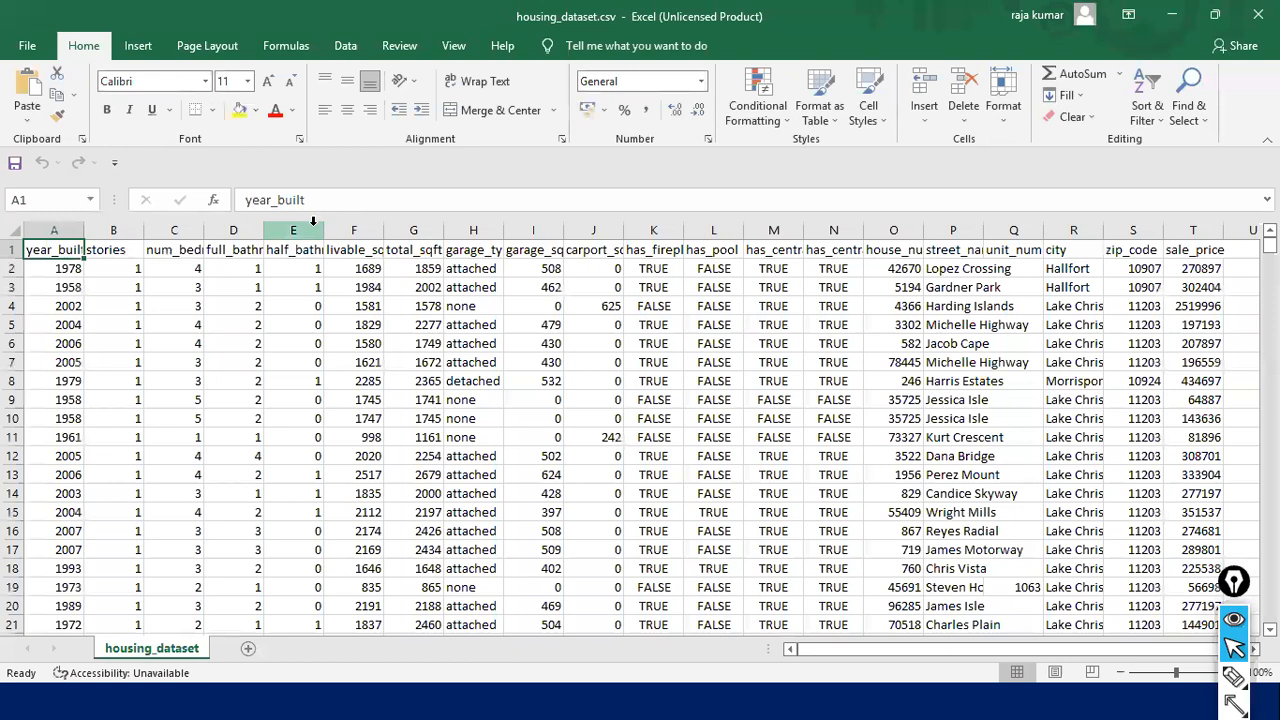
pyautogui.click(1257, 15)
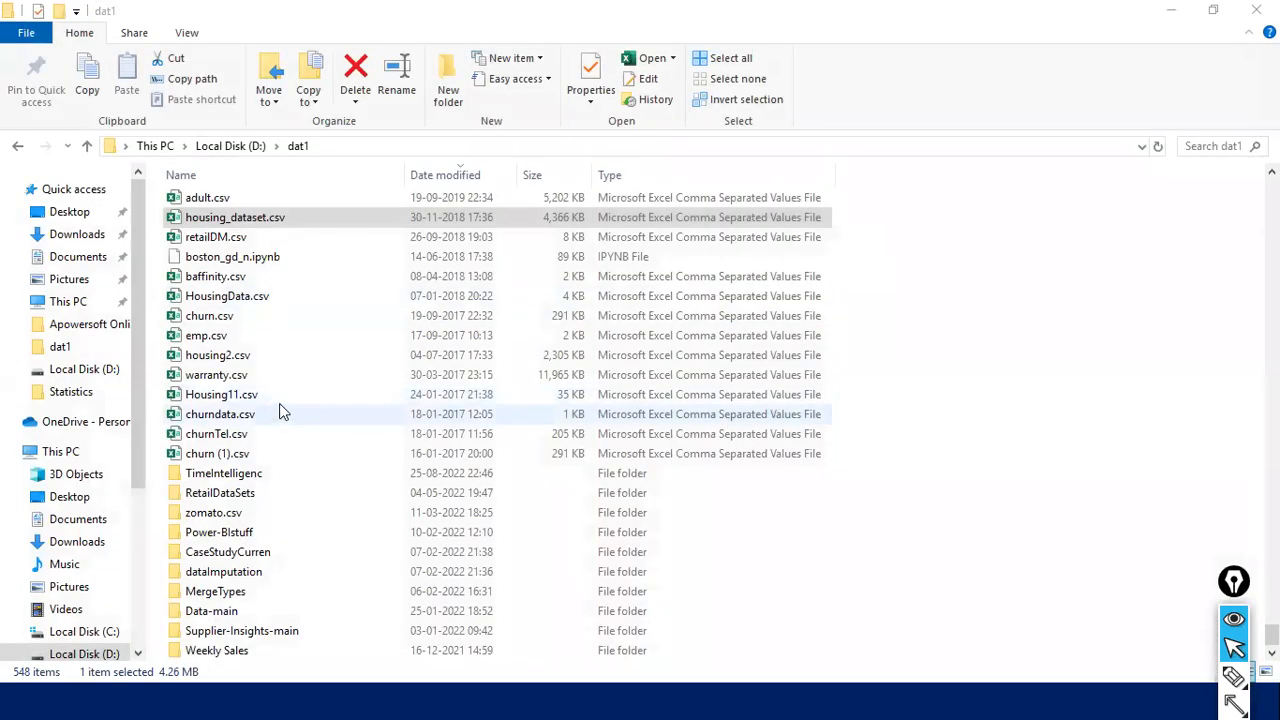
# Find HousingData.csv in the dat1 folder and open it in Excel.
pyautogui.scroll(5, 263, 293)
pyautogui.click(262, 295)
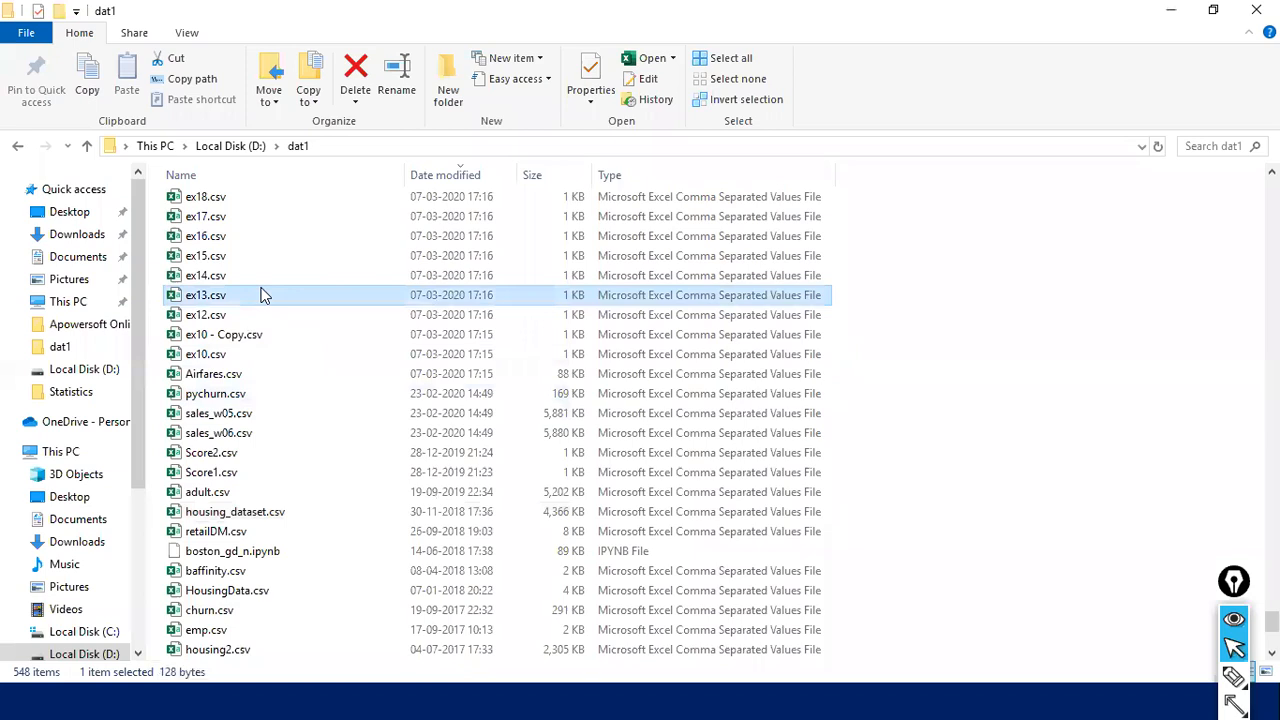
pyautogui.press('h')
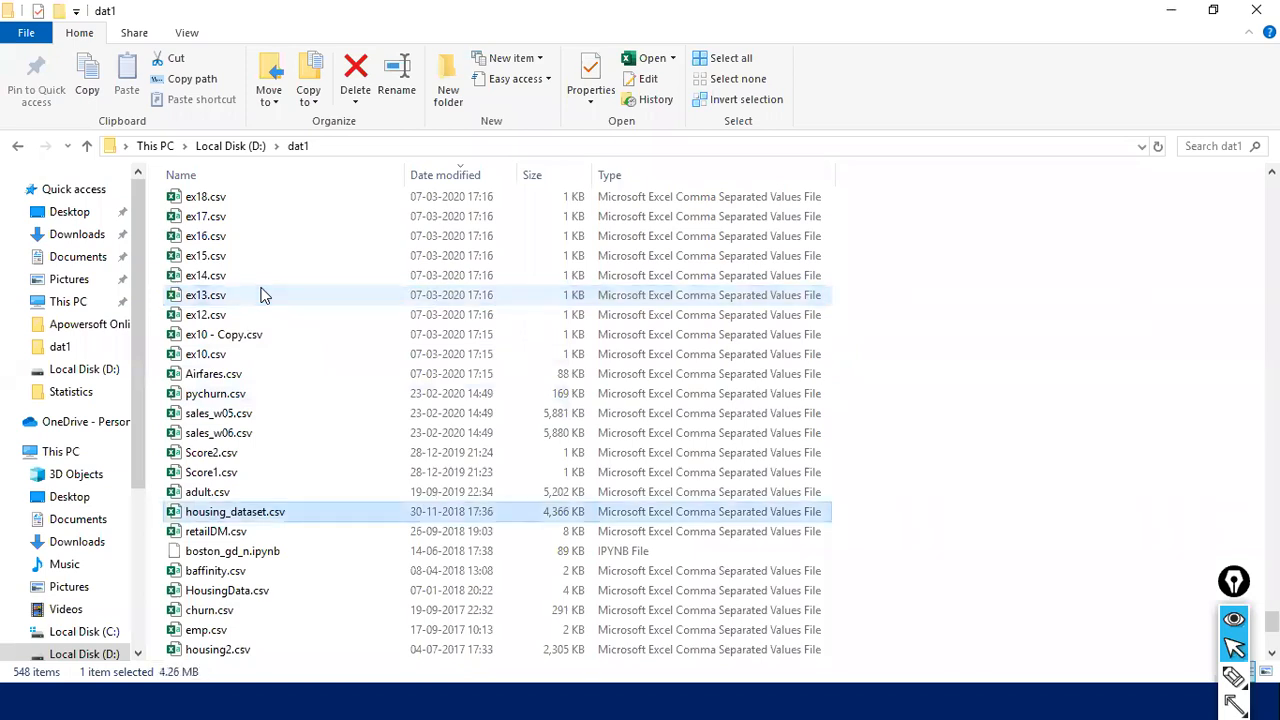
pyautogui.scroll(-1, 470, 335)
pyautogui.click(474, 337)
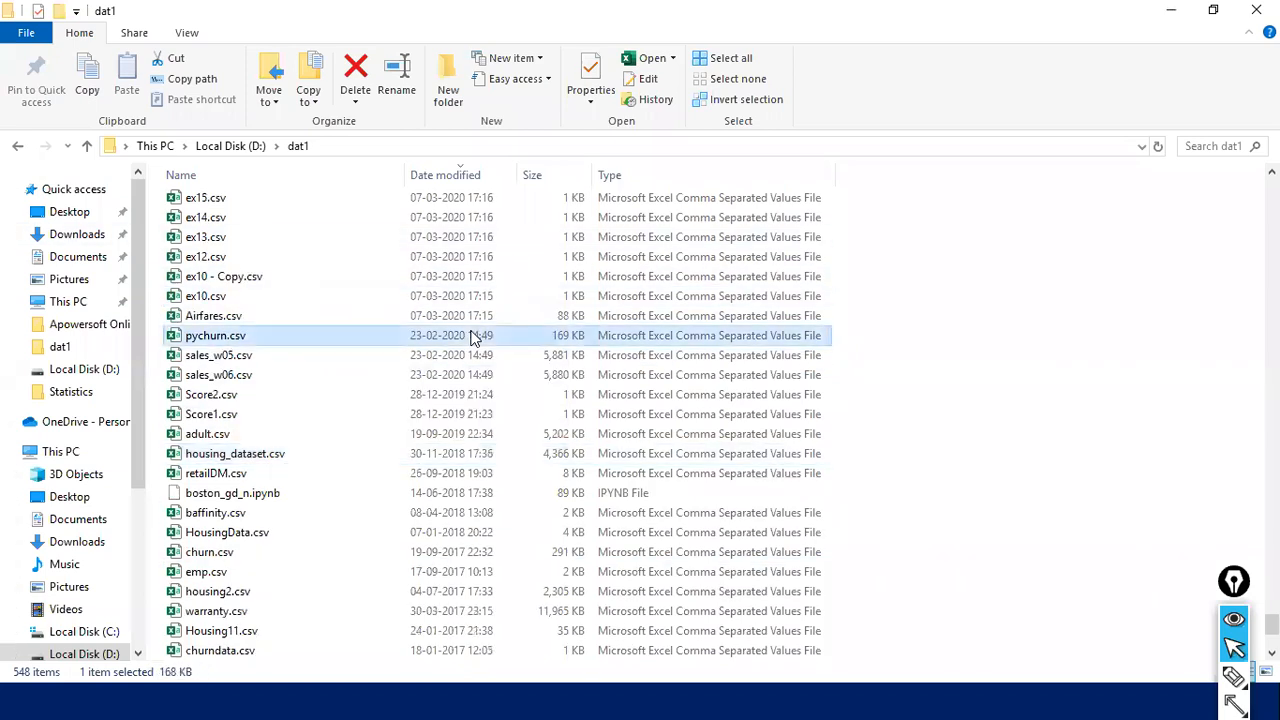
pyautogui.press('Home')
pyautogui.press('h')
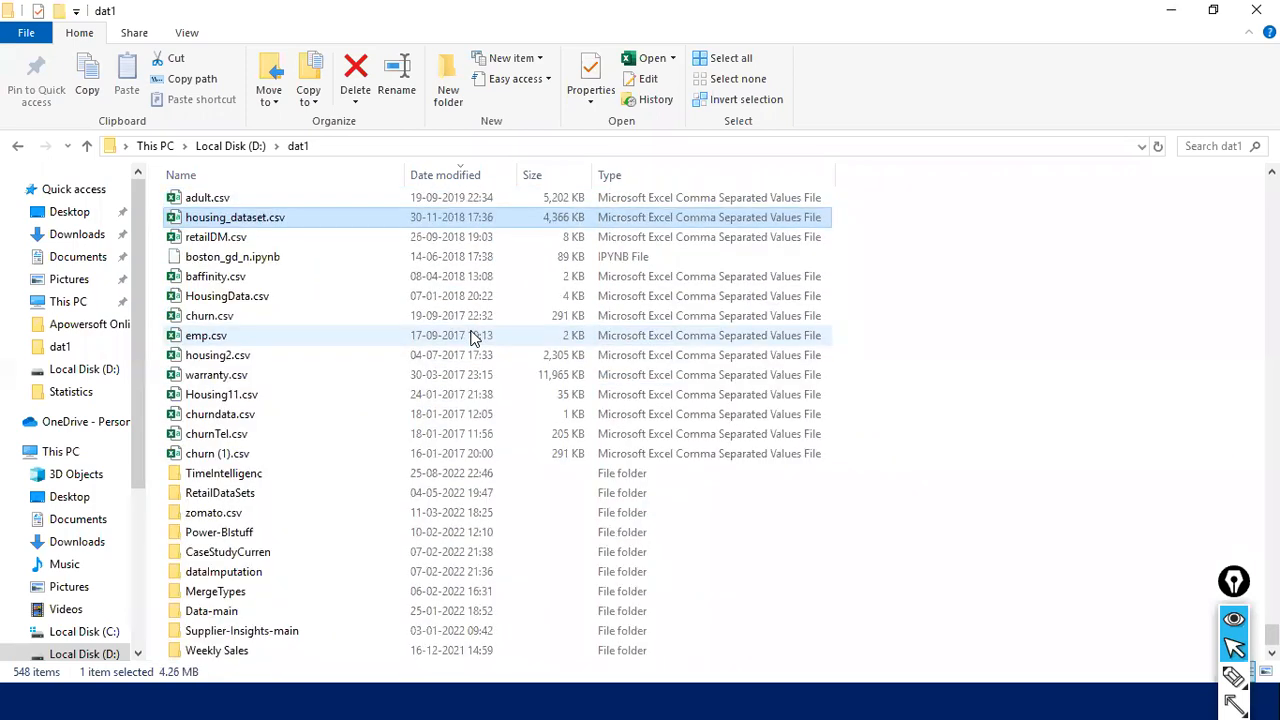
pyautogui.press('h')
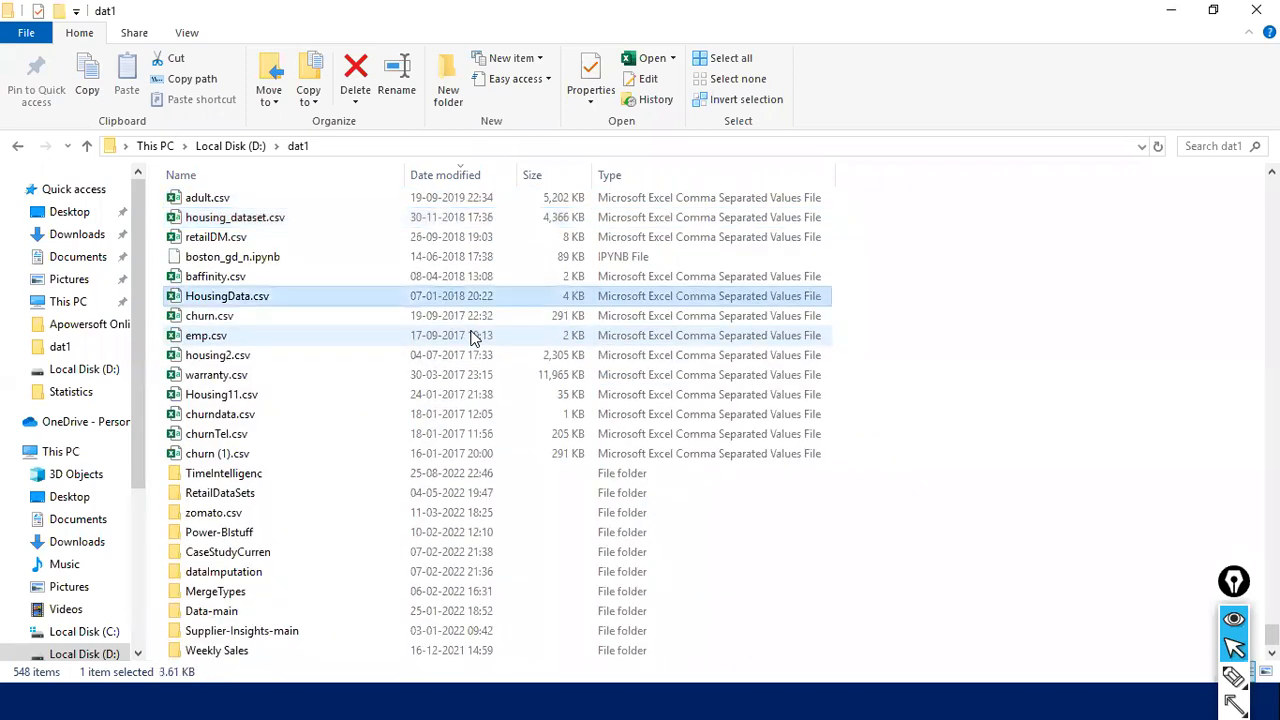
pyautogui.doubleClick(234, 297)
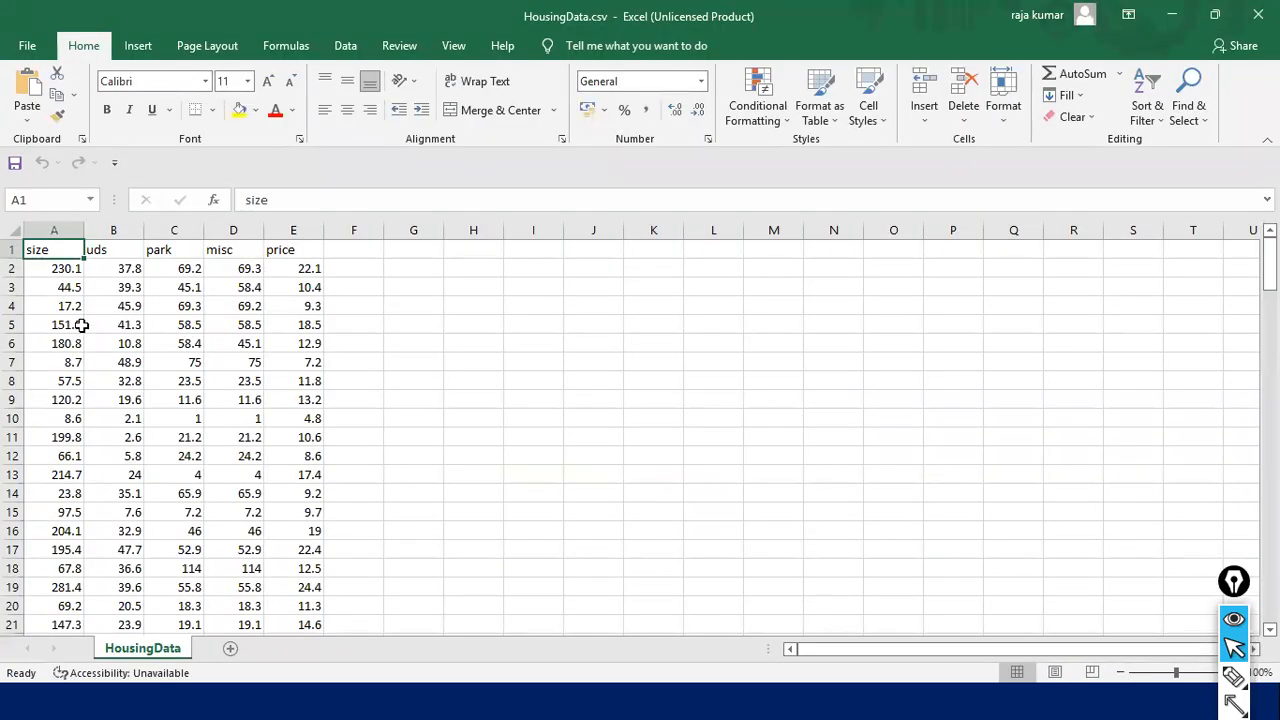
# Highlight the size to misc feature columns and the price column in turn, and dismiss the Office account offer.
pyautogui.moveTo(60, 252); pyautogui.dragTo(250, 496)
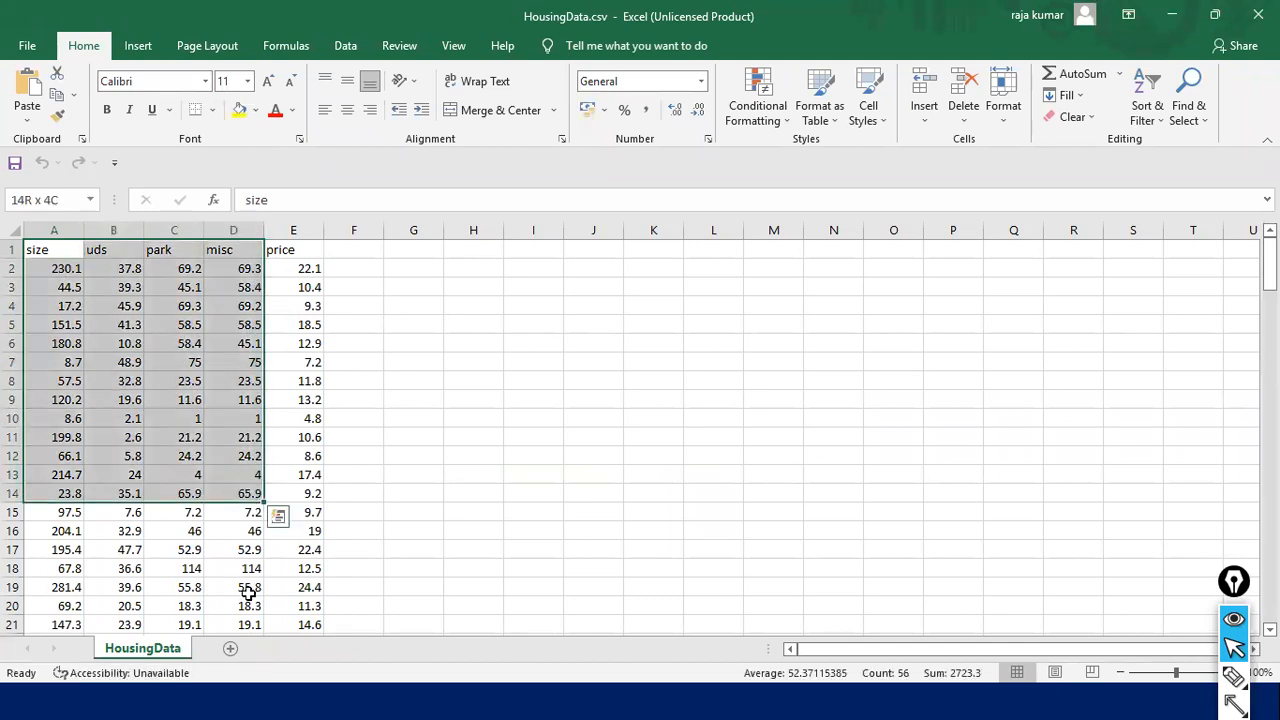
pyautogui.click(293, 232)
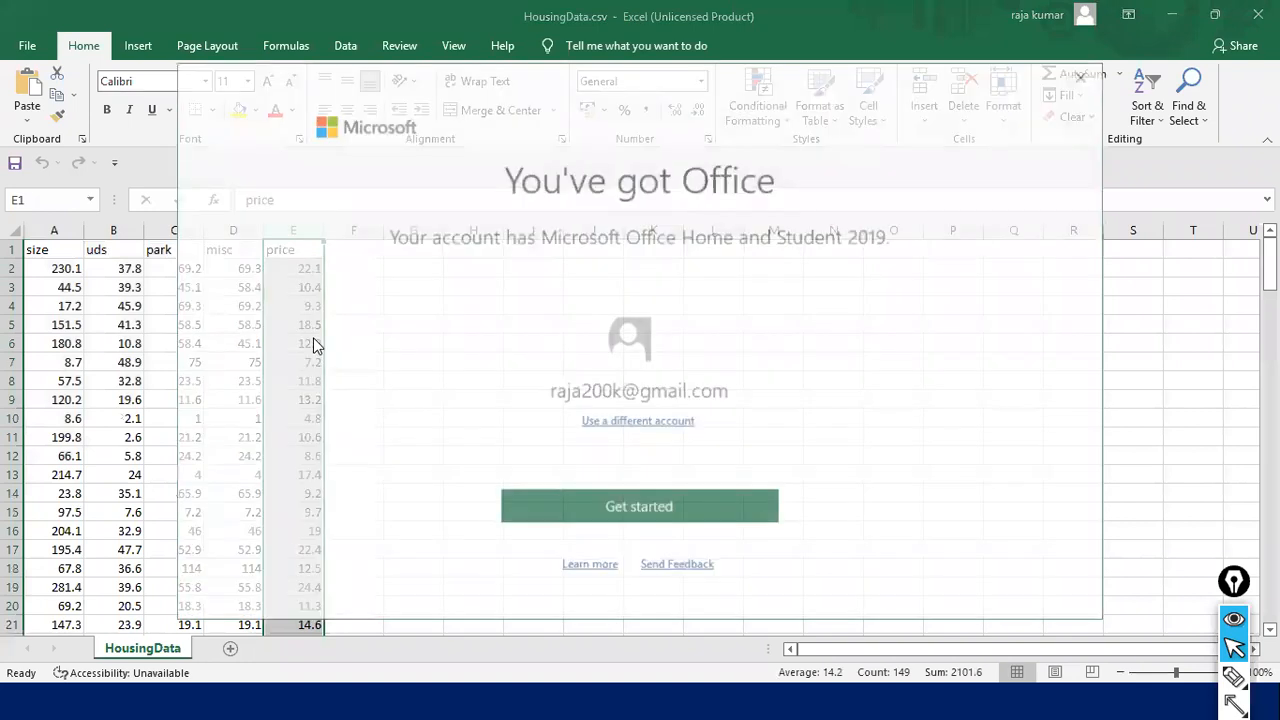
pyautogui.click(1087, 72)
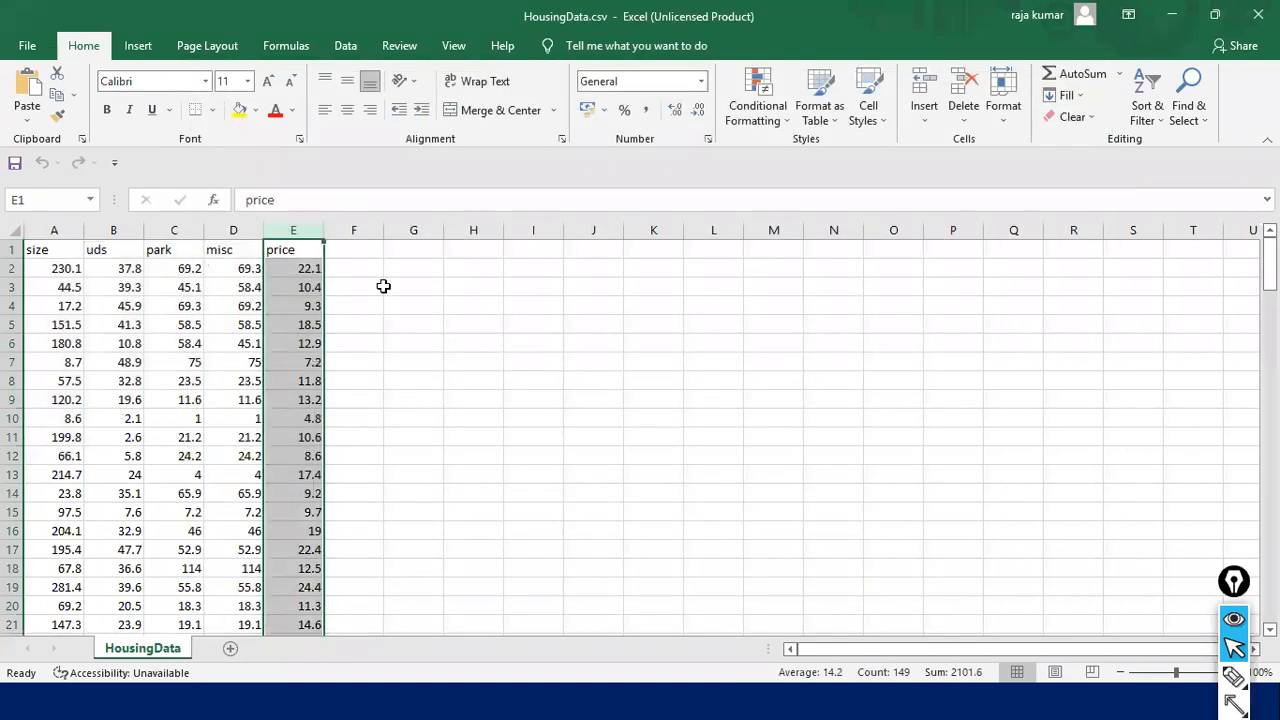
pyautogui.click(285, 303)
# Select the housing data from the header row through row 94, covering columns A to E.
pyautogui.moveTo(51, 248); pyautogui.dragTo(57, 474)
pyautogui.scroll(-1, 192, 553)
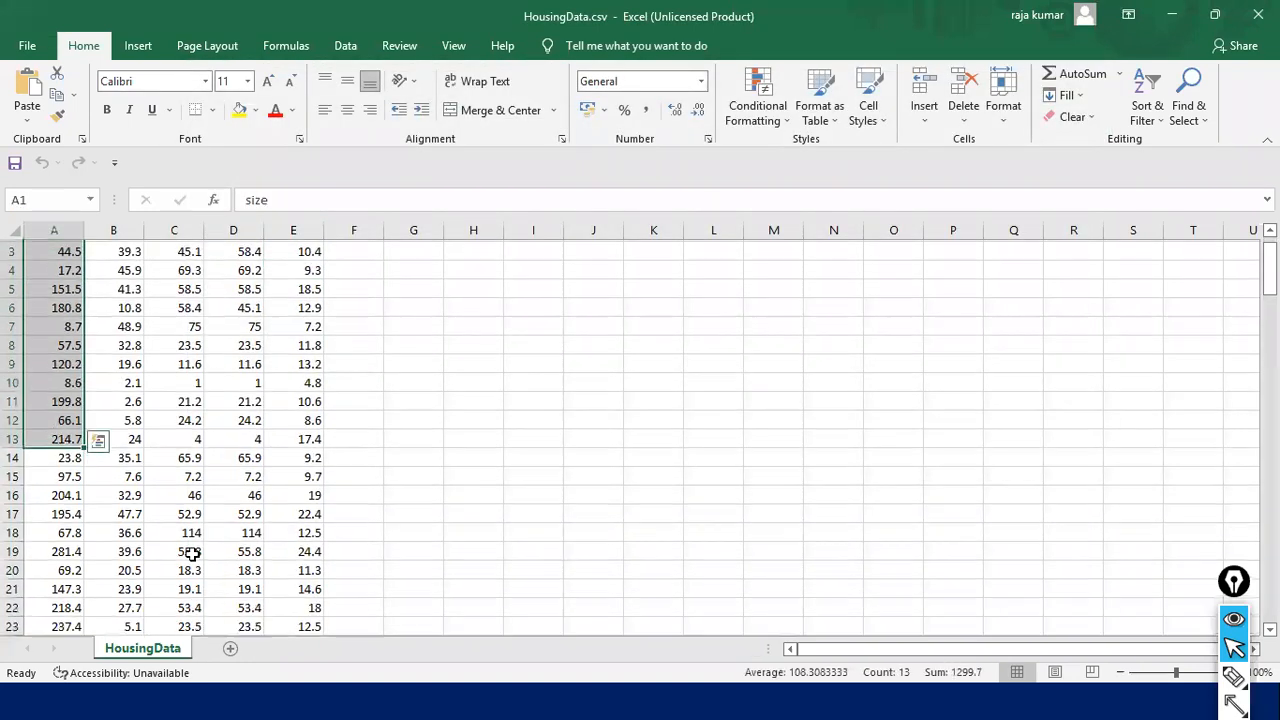
pyautogui.scroll(-10, 192, 553)
pyautogui.keyDown('shift'); pyautogui.click(312, 608); pyautogui.keyUp('shift')
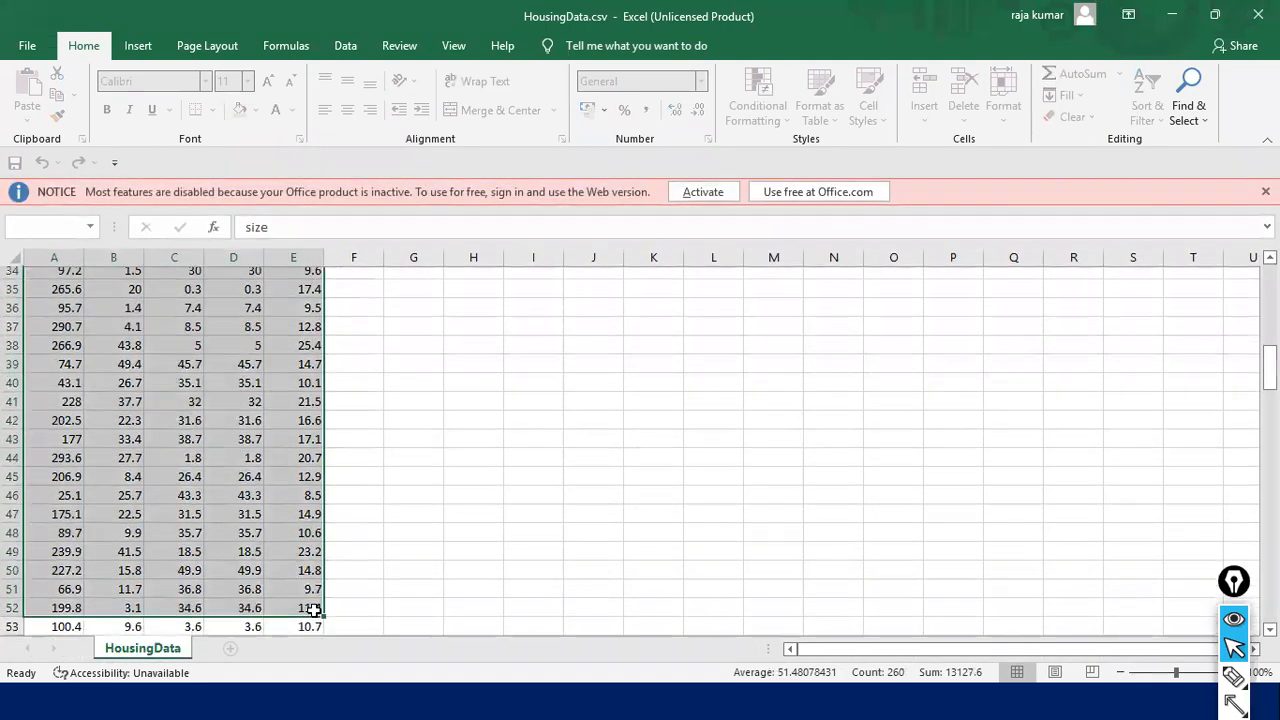
pyautogui.scroll(-10, 312, 608)
pyautogui.keyDown('shift'); pyautogui.click(312, 608); pyautogui.keyUp('shift')
pyautogui.scroll(-4, 318, 607)
pyautogui.keyDown('shift'); pyautogui.click(318, 607); pyautogui.keyUp('shift')
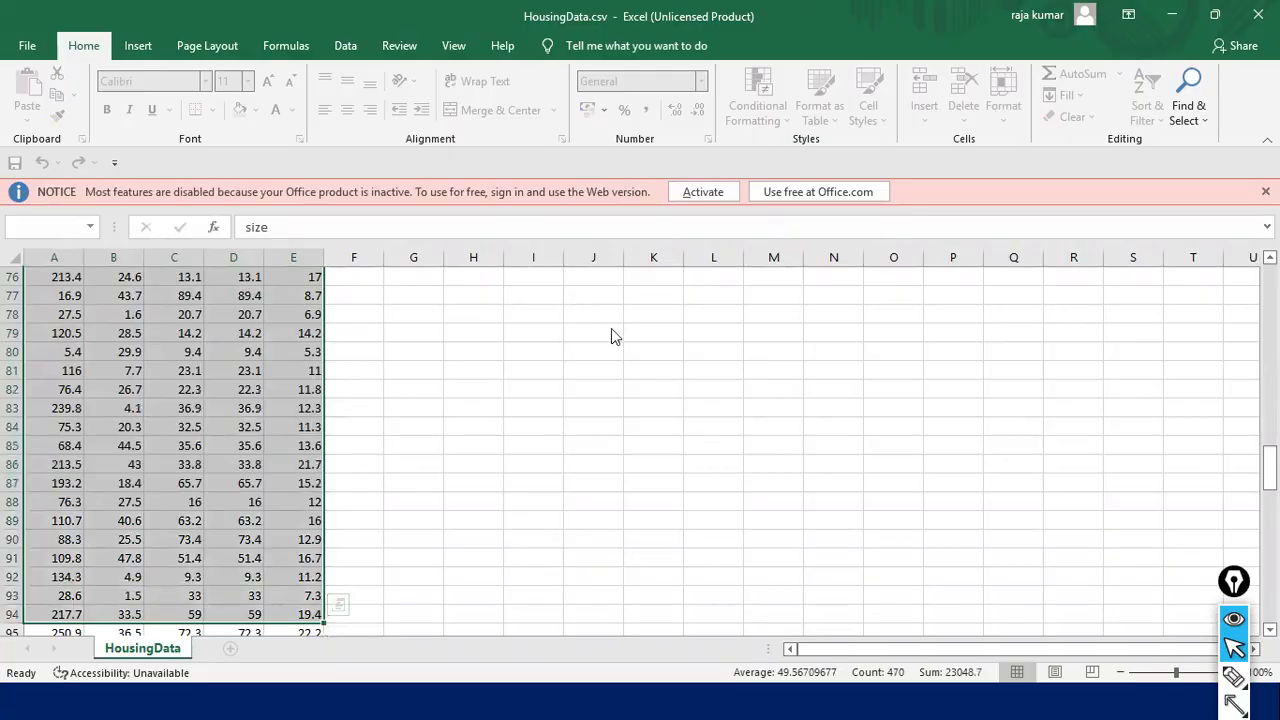
# Switch to the blank Google Sheets spreadsheet, try to paste the housing data into cell A1, and undo the paste.
pyautogui.hotkey('alt', 'Tab')
pyautogui.hotkey('alt', 'Tab')
pyautogui.hotkey('alt', 'Tab')
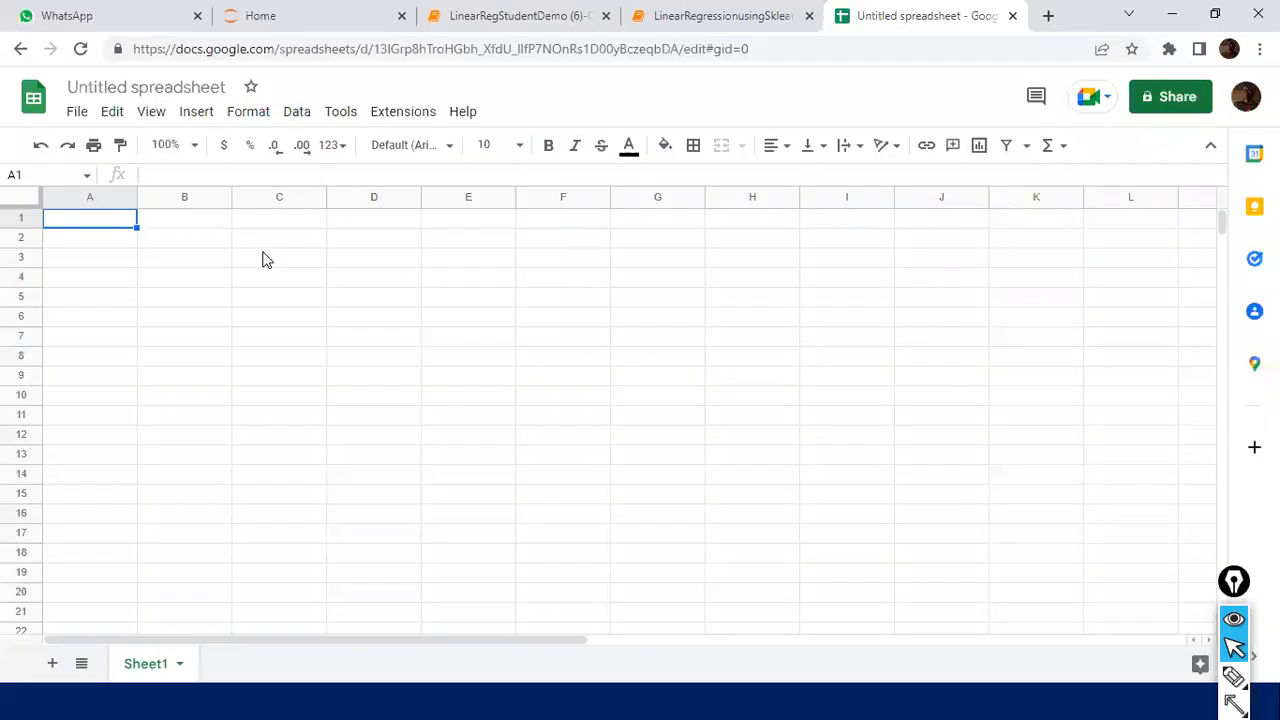
pyautogui.write('model.predict(x_train)')
pyautogui.hotkey('ctrl', 'z')
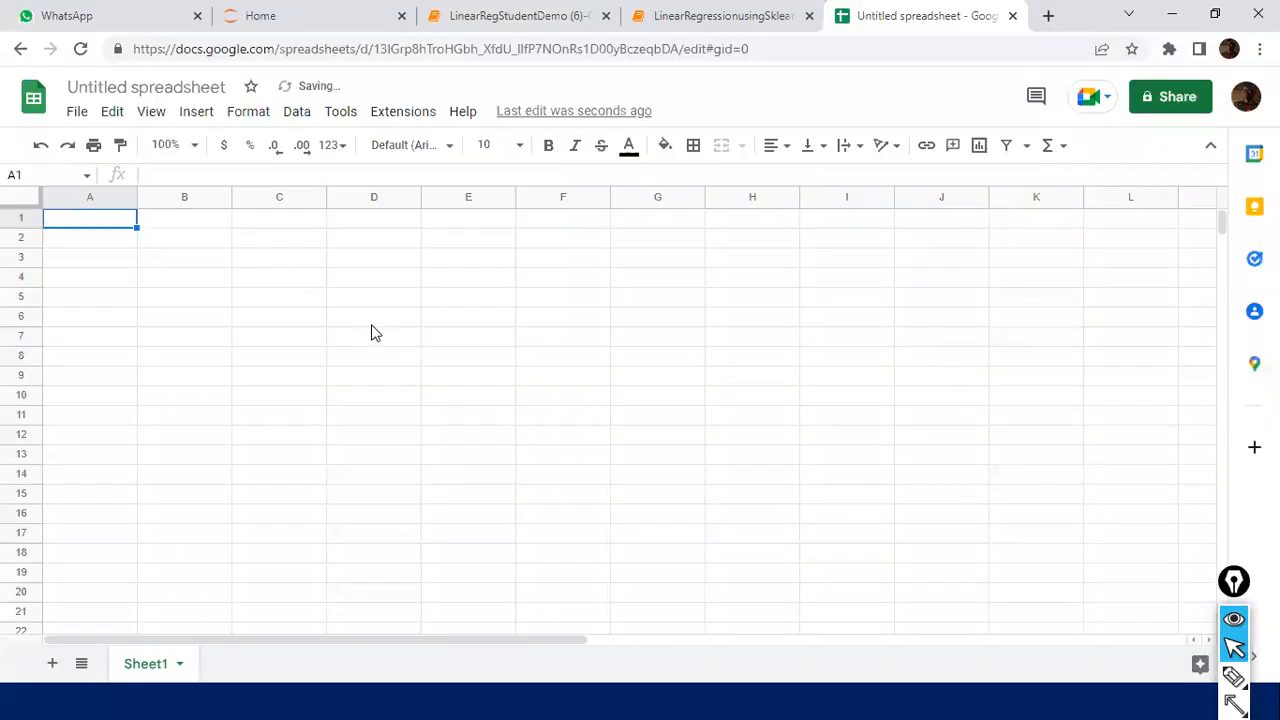
# Switch back to the HousingData.csv workbook, try to copy the selected range, and return to the dat1 folder.
pyautogui.hotkey('alt', 'Tab')
pyautogui.hotkey('alt', 'Tab')
pyautogui.hotkey('alt', 'Tab')
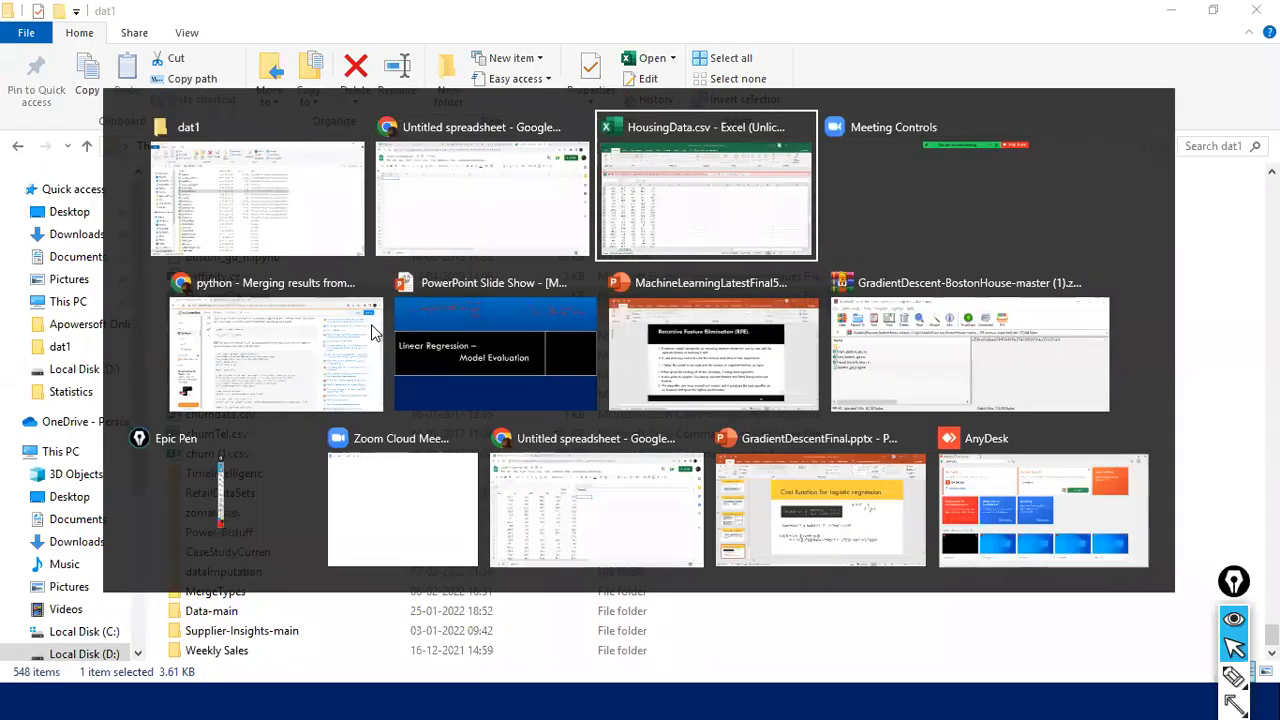
pyautogui.rightClick(305, 363)
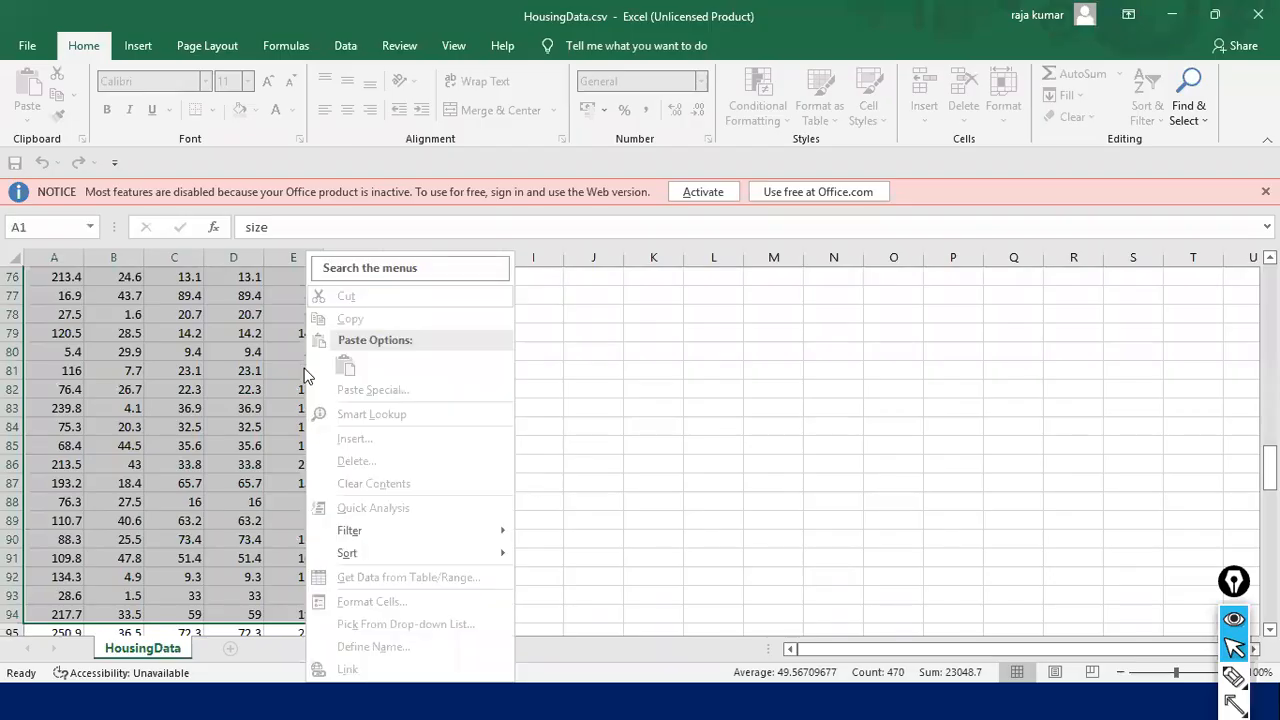
pyautogui.click(262, 390)
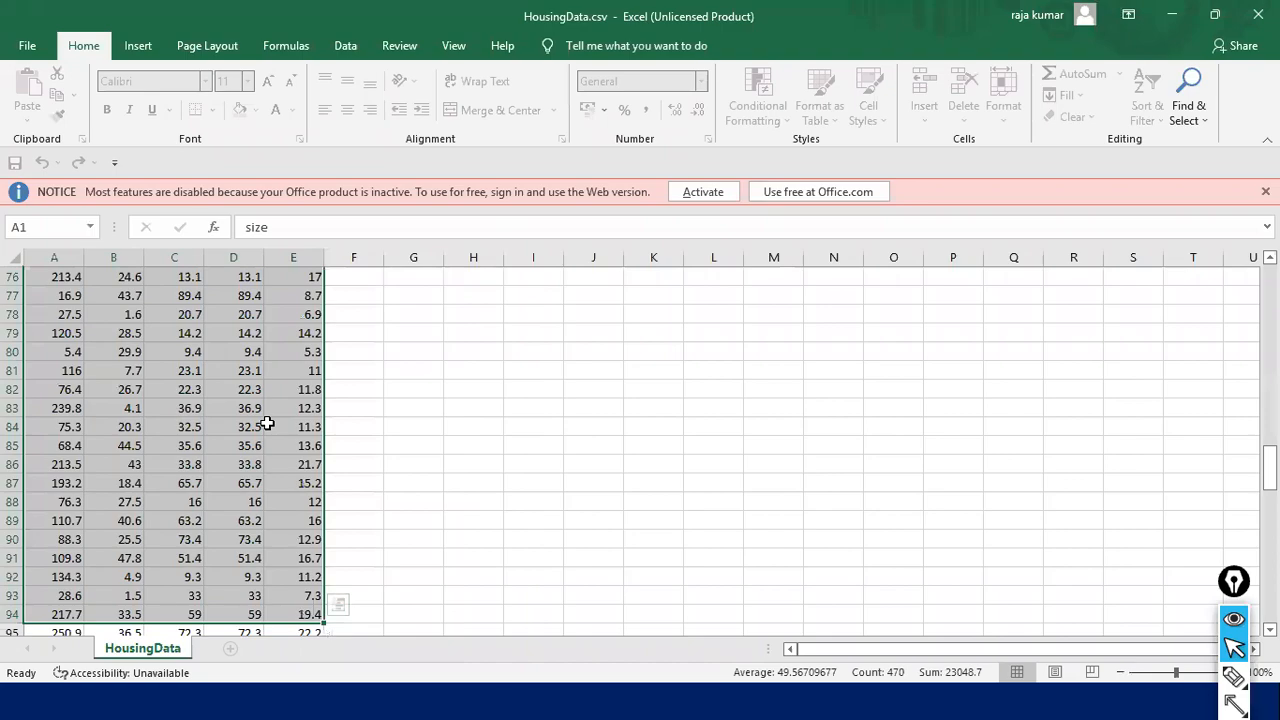
pyautogui.hotkey('alt', 'Tab')
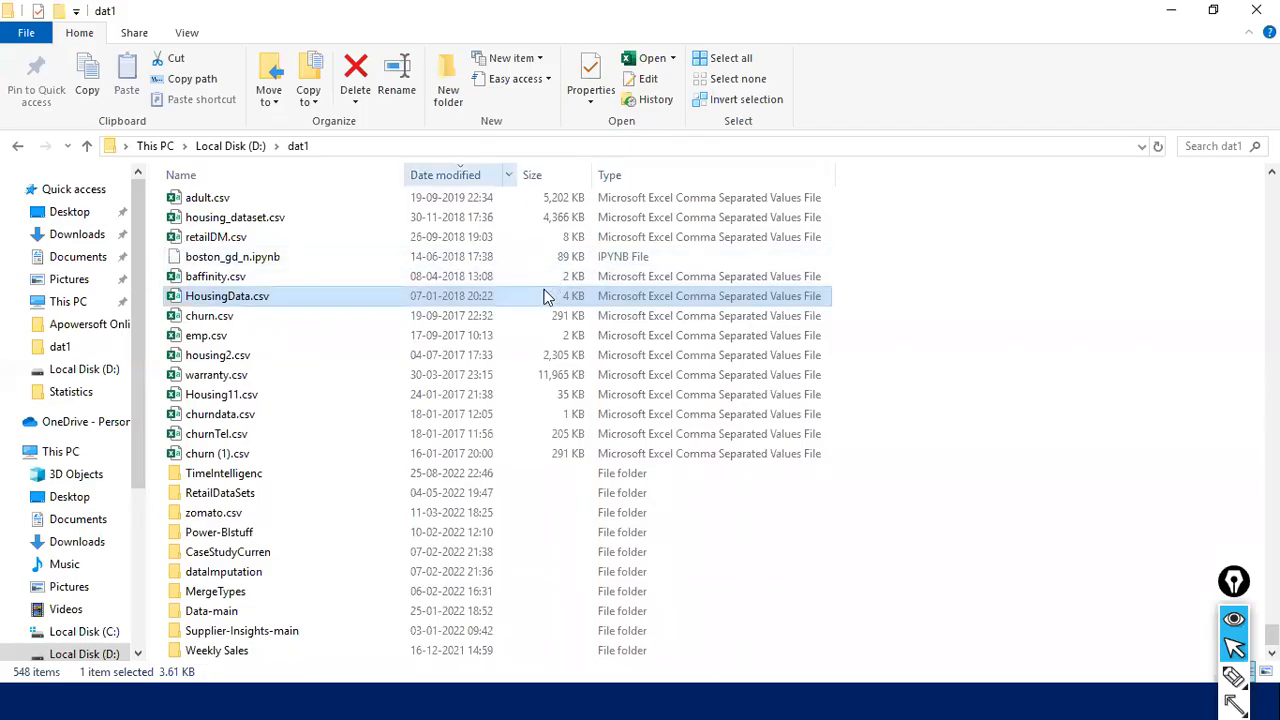
# Switch to the blank Google Sheets spreadsheet, try to paste the housing data into cell A1, undo it, and return to the dat1 folder.
pyautogui.hotkey('alt', 'Tab')
pyautogui.hotkey('alt', 'Tab')
pyautogui.write('model.predict(x_train)')
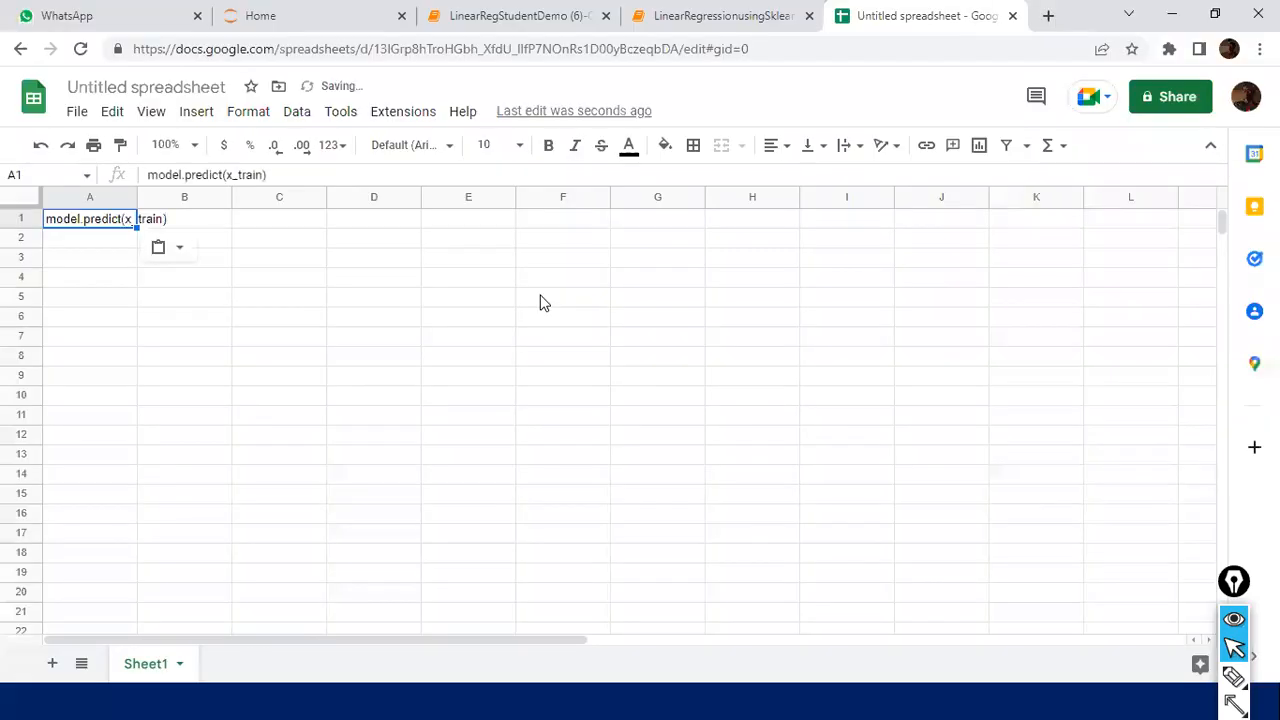
pyautogui.hotkey('ctrl', 'z')
pyautogui.hotkey('alt', 'Tab')
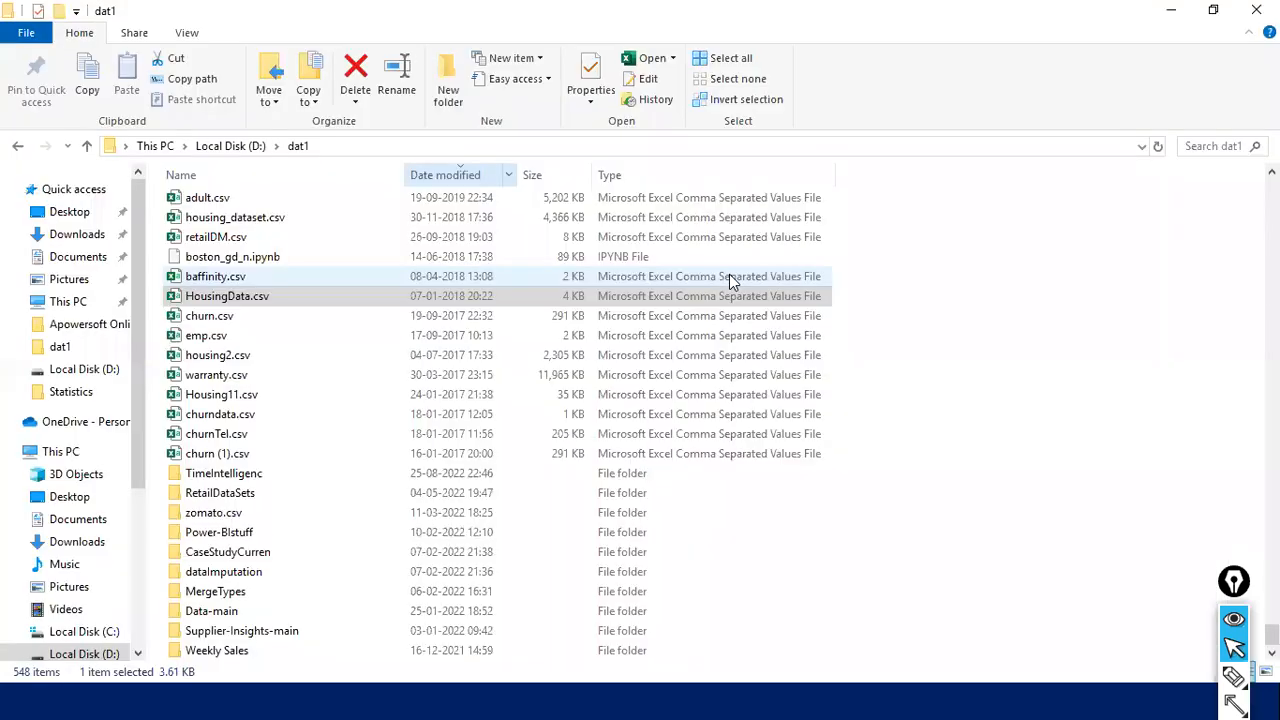
pyautogui.press('alt')
pyautogui.hotkey('alt', 'Tab')
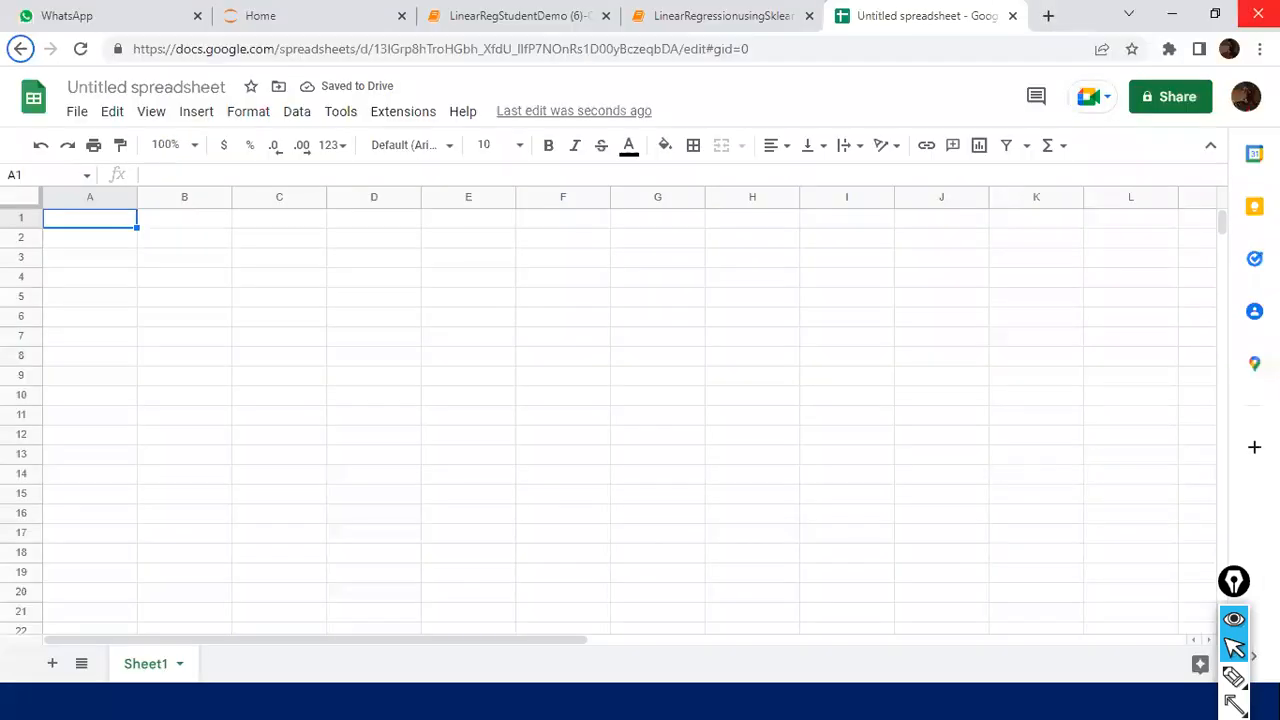
pyautogui.hotkey('alt', 'Tab')
pyautogui.hotkey('alt', 'Tab')
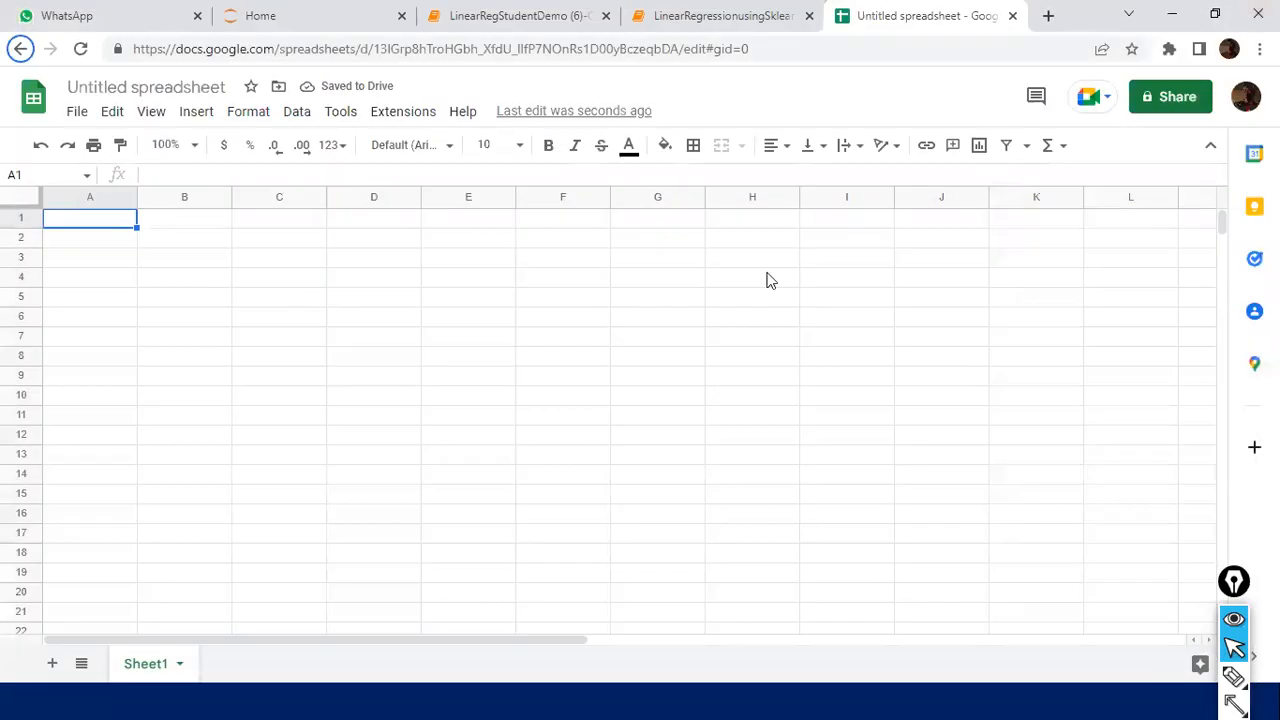
pyautogui.hotkey('alt', 'Tab')
# Open HousingData.csv from the dat1 folder in Excel and copy the full data range A1:E149.
pyautogui.doubleClick(242, 300)
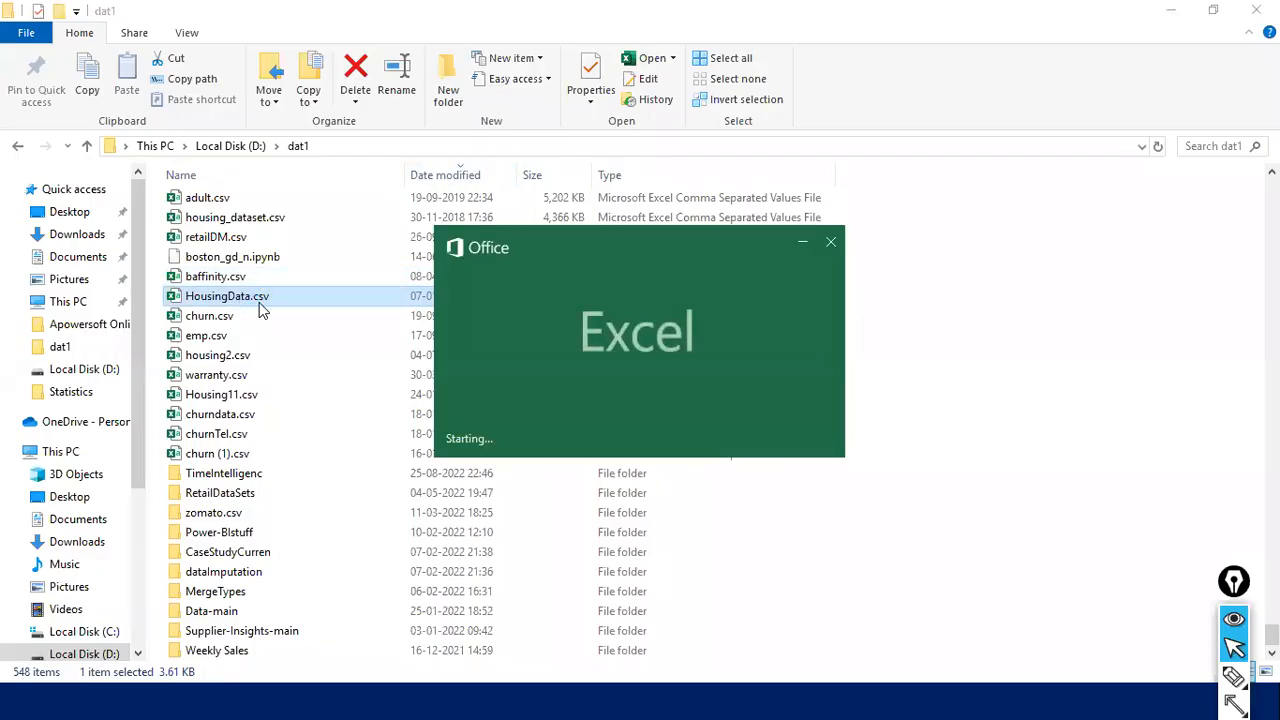
pyautogui.hotkey('ctrl', 'shift', 'Right')
pyautogui.hotkey('ctrl', 'shift', 'Down')
pyautogui.hotkey('ctrl', 'c')
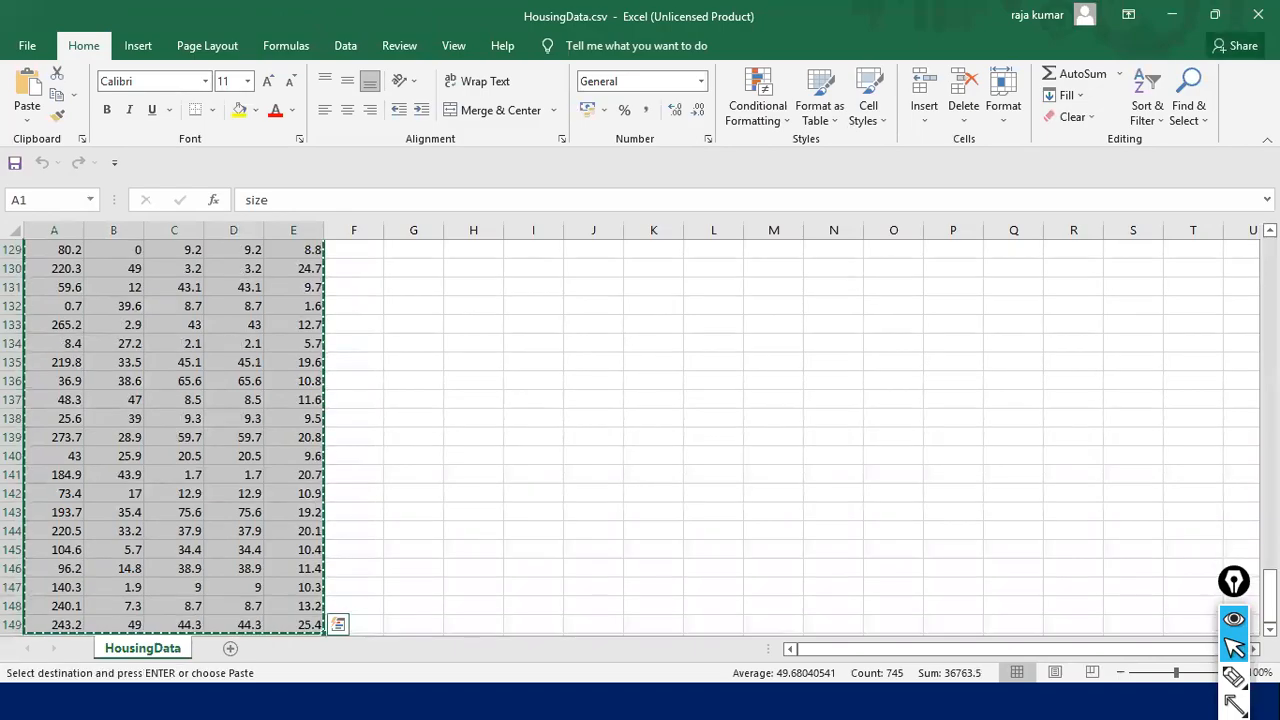
# Switch to the blank spreadsheet and back to the HousingData.csv workbook, and dismiss the Office account offer.
pyautogui.hotkey('alt', 'Tab')
pyautogui.hotkey('alt', 'Tab')
pyautogui.hotkey('alt', 'Tab')
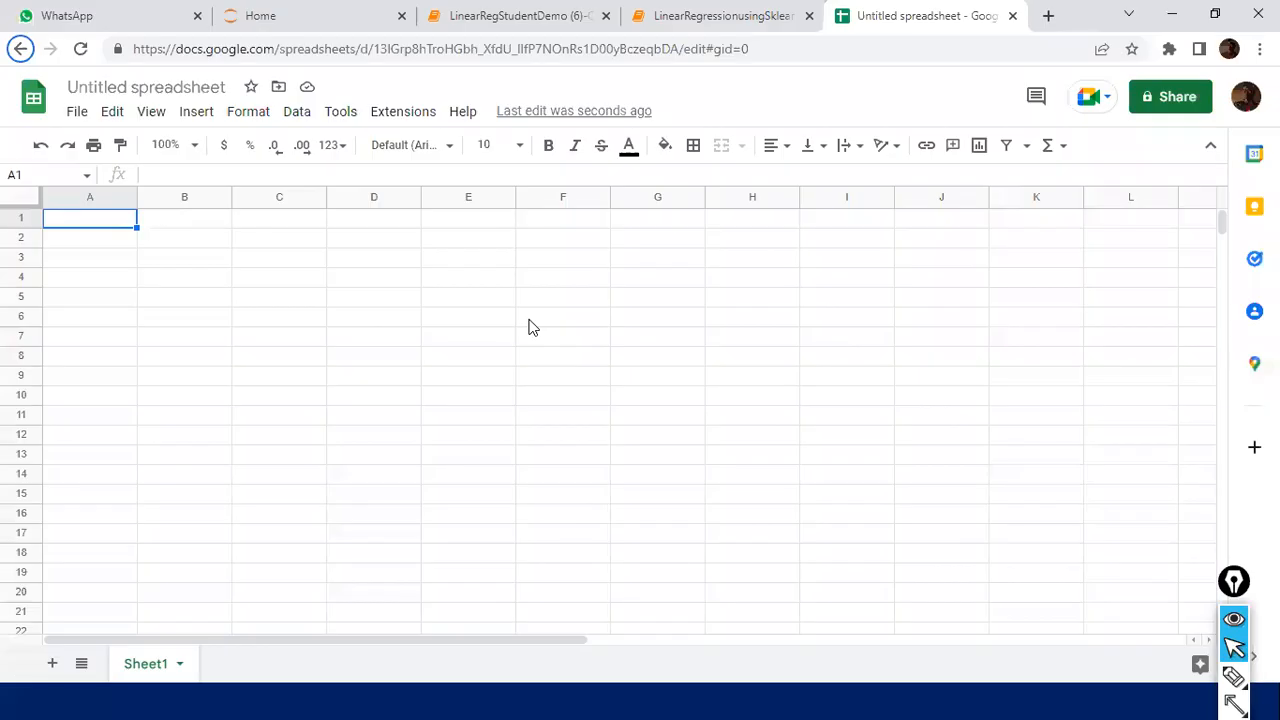
pyautogui.hotkey('alt', 'Tab')
pyautogui.hotkey('alt', 'Tab')
pyautogui.hotkey('alt', 'Tab')
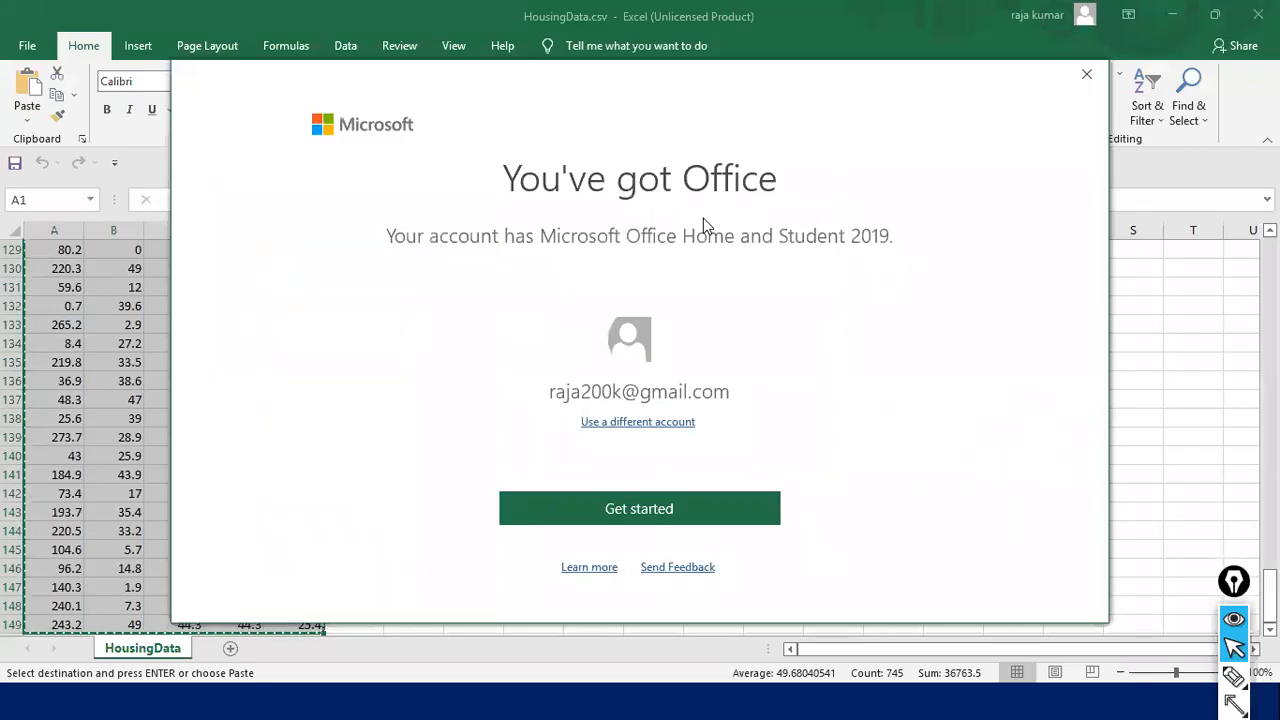
pyautogui.click(1084, 75)
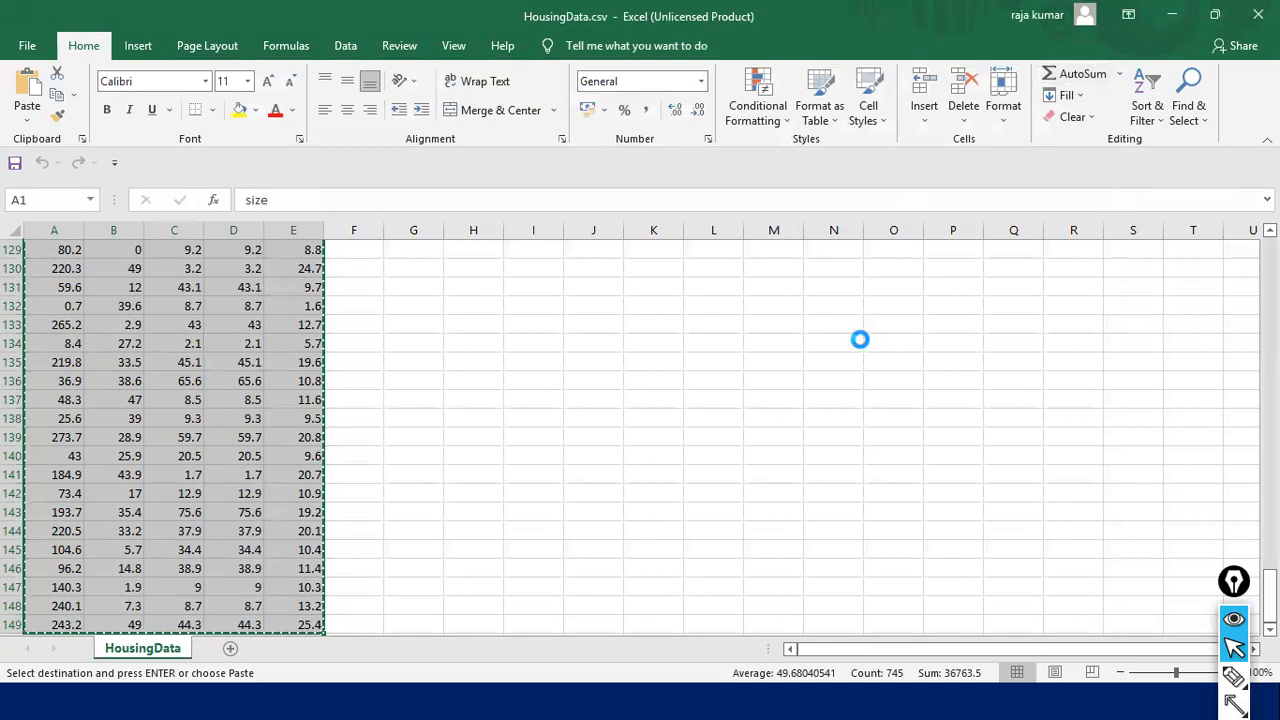
# Close the HousingData.csv workbook in Excel and return to the dat1 folder.
pyautogui.hotkey('alt', 'Tab')
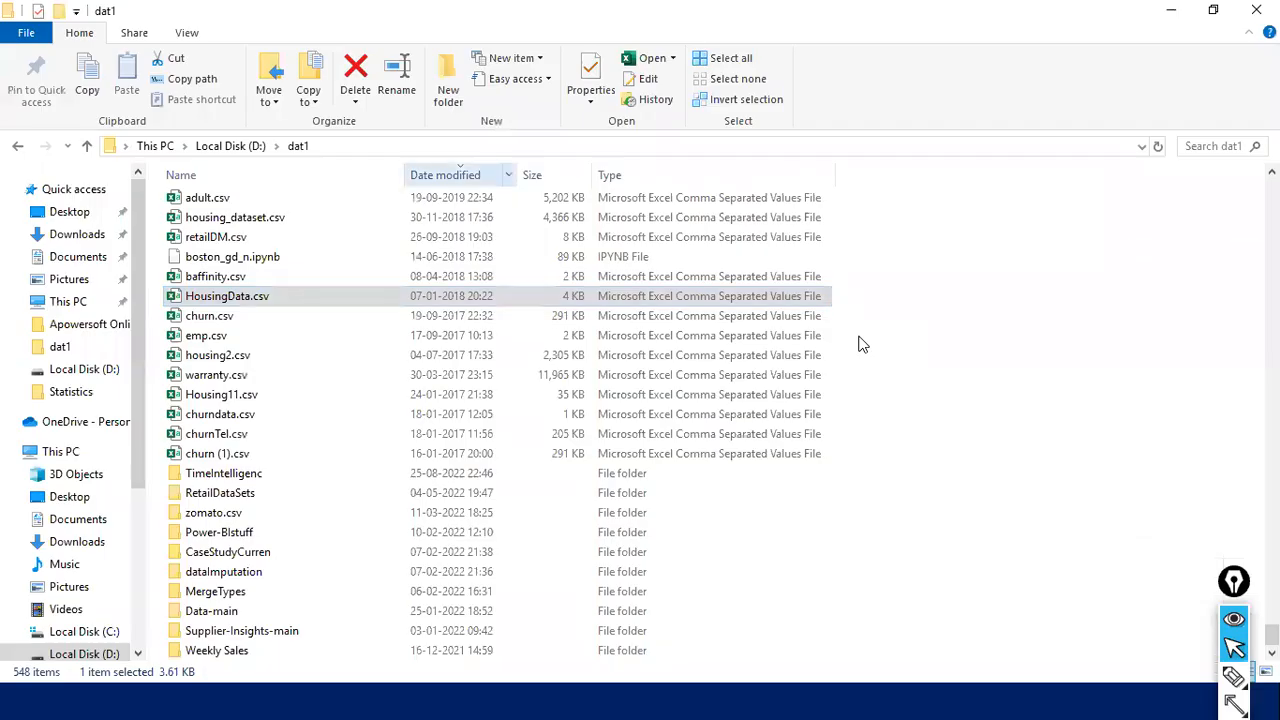
pyautogui.hotkey('alt', 'Tab')
pyautogui.press('Tab')
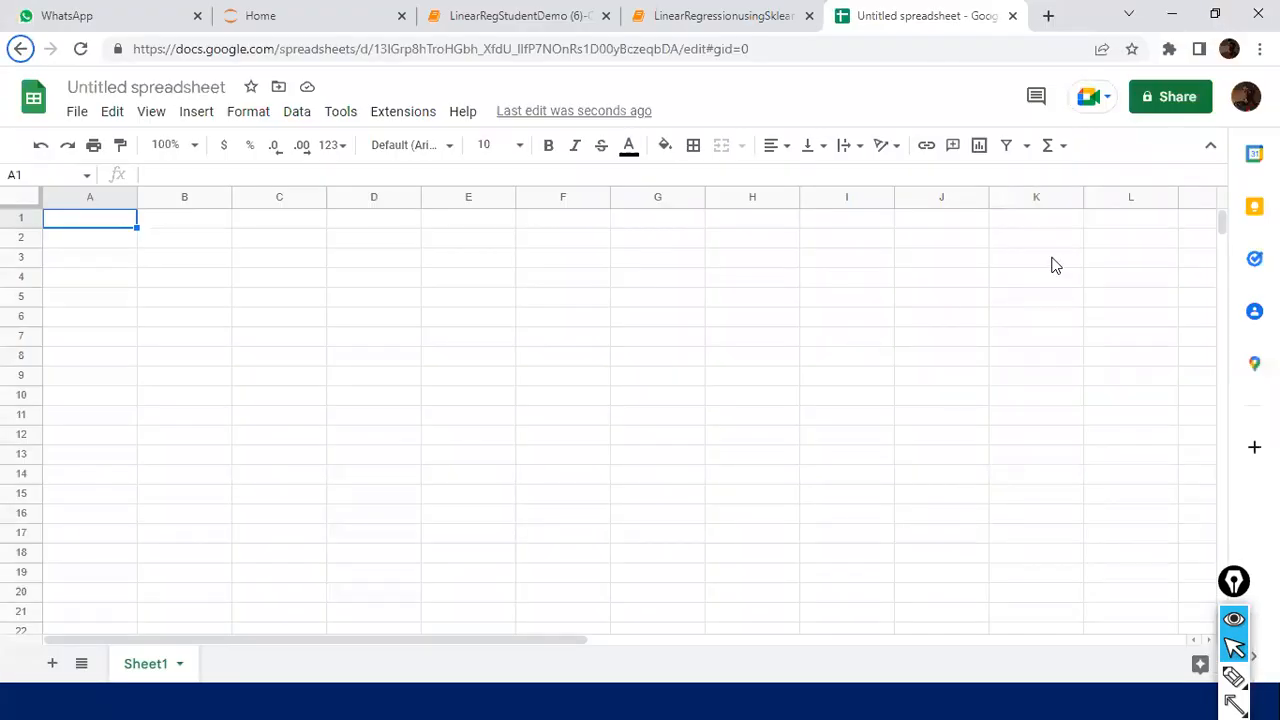
pyautogui.hotkey('alt', 'Tab')
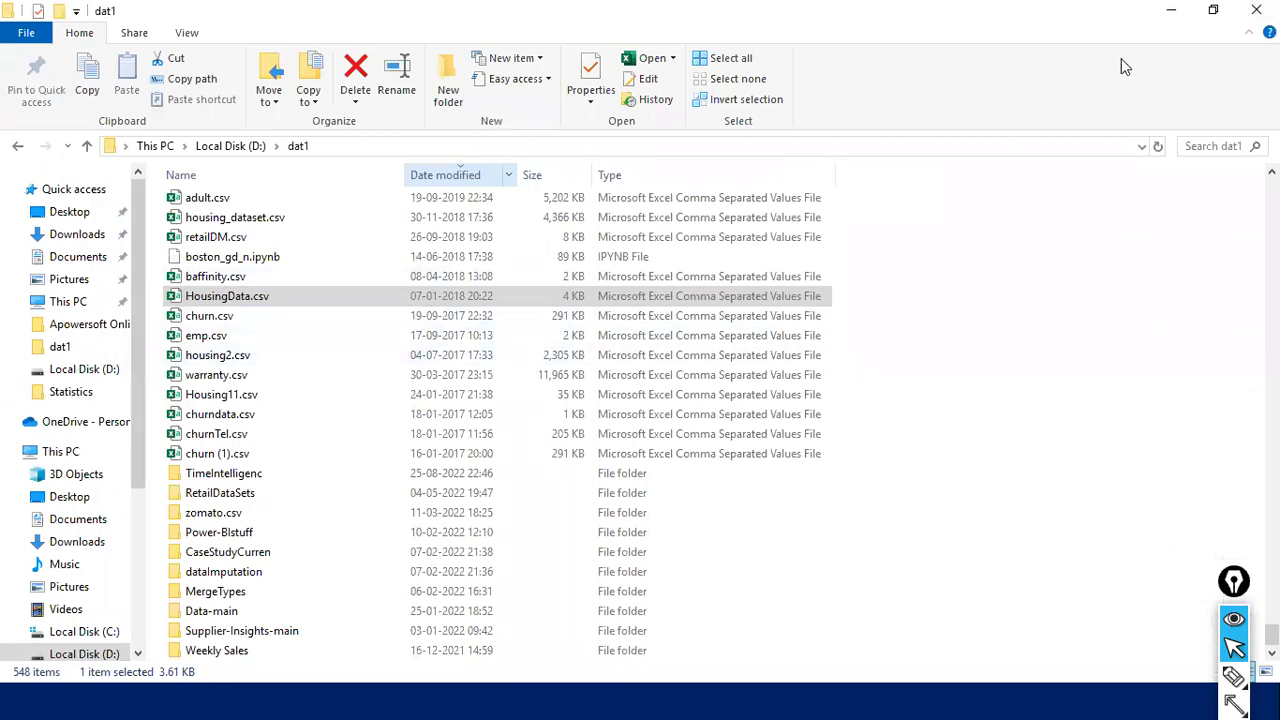
pyautogui.hotkey('alt', 'Tab')
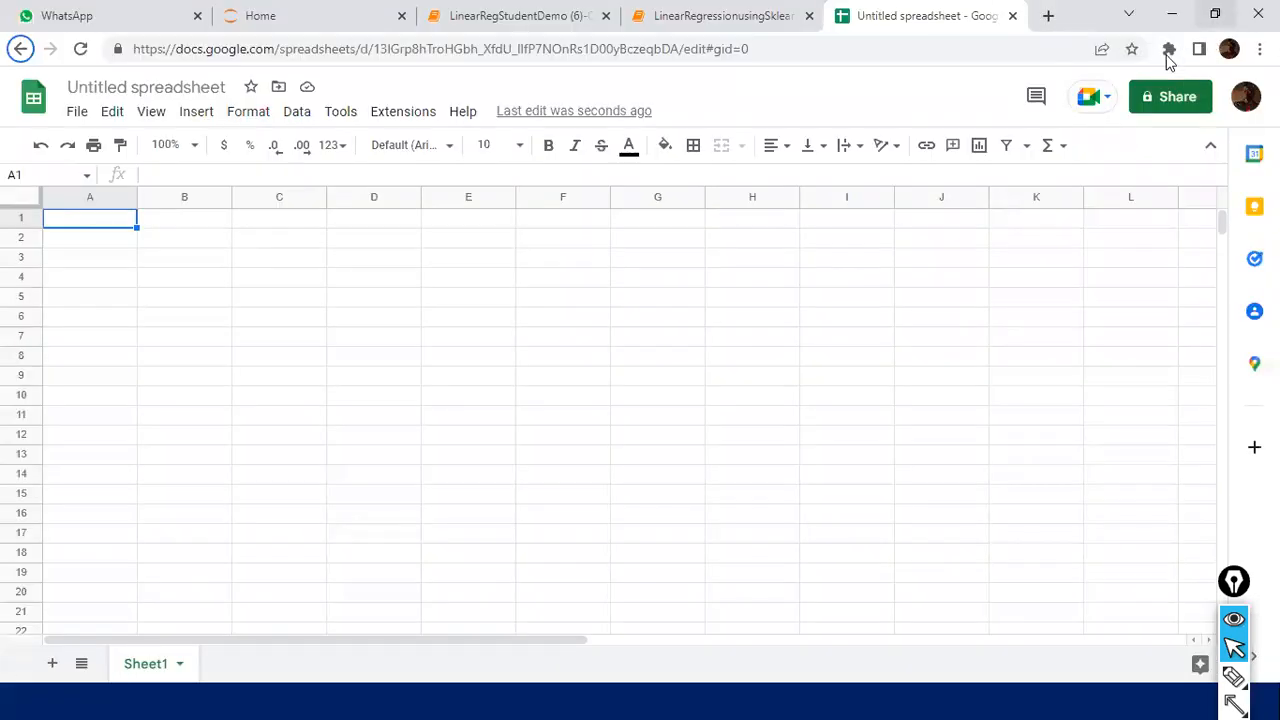
pyautogui.hotkey('alt', 'Tab')
pyautogui.hotkey('alt', 'Tab')
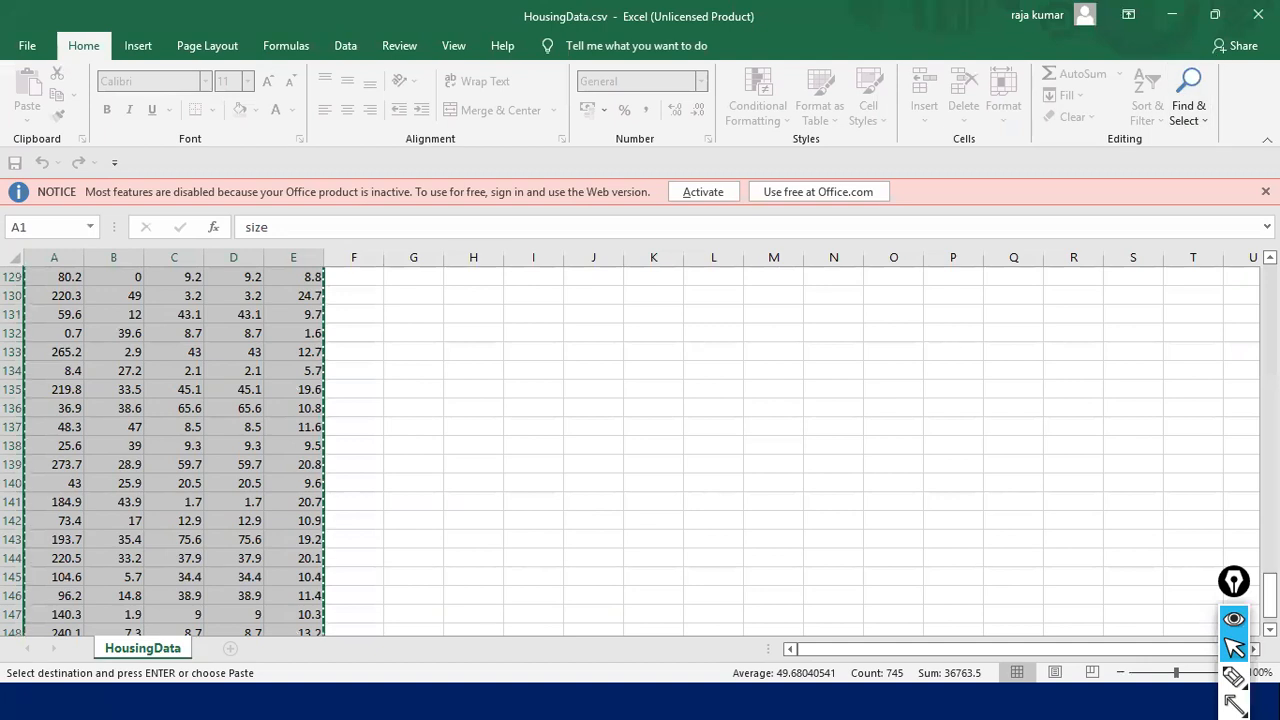
pyautogui.hotkey('alt', 'F4')
pyautogui.click(651, 411)
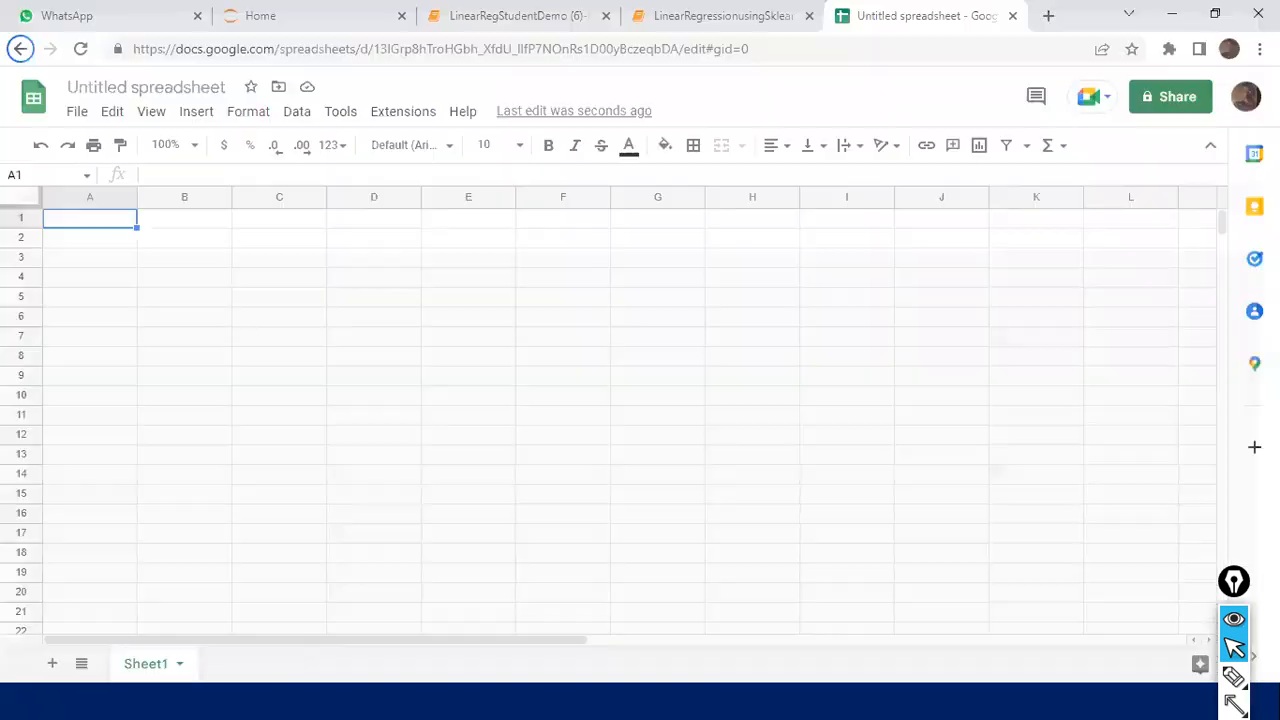
pyautogui.hotkey('alt', 'Tab')
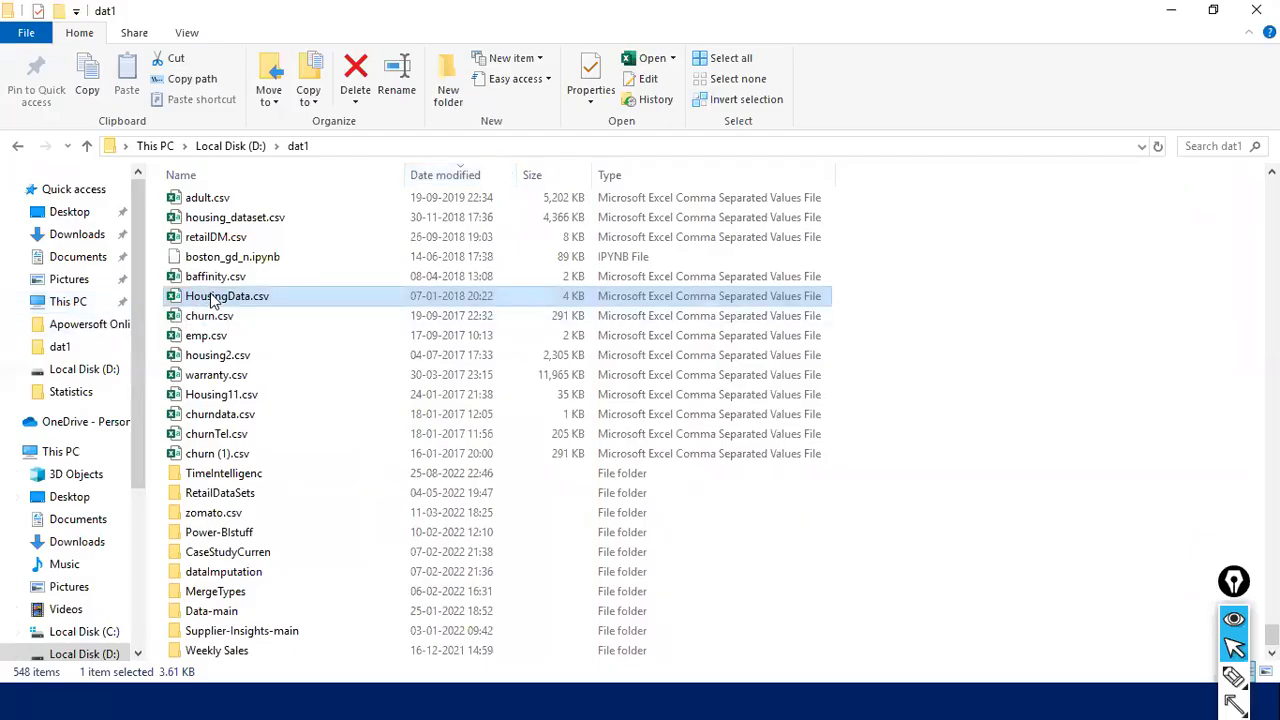
# Open HousingData.csv in Notepad, copy all of its text, and paste it into cell A1 of the Google Sheets spreadsheet.
pyautogui.rightClick(214, 297)
pyautogui.click(296, 274)
pyautogui.hotkey('ctrl', 'a')
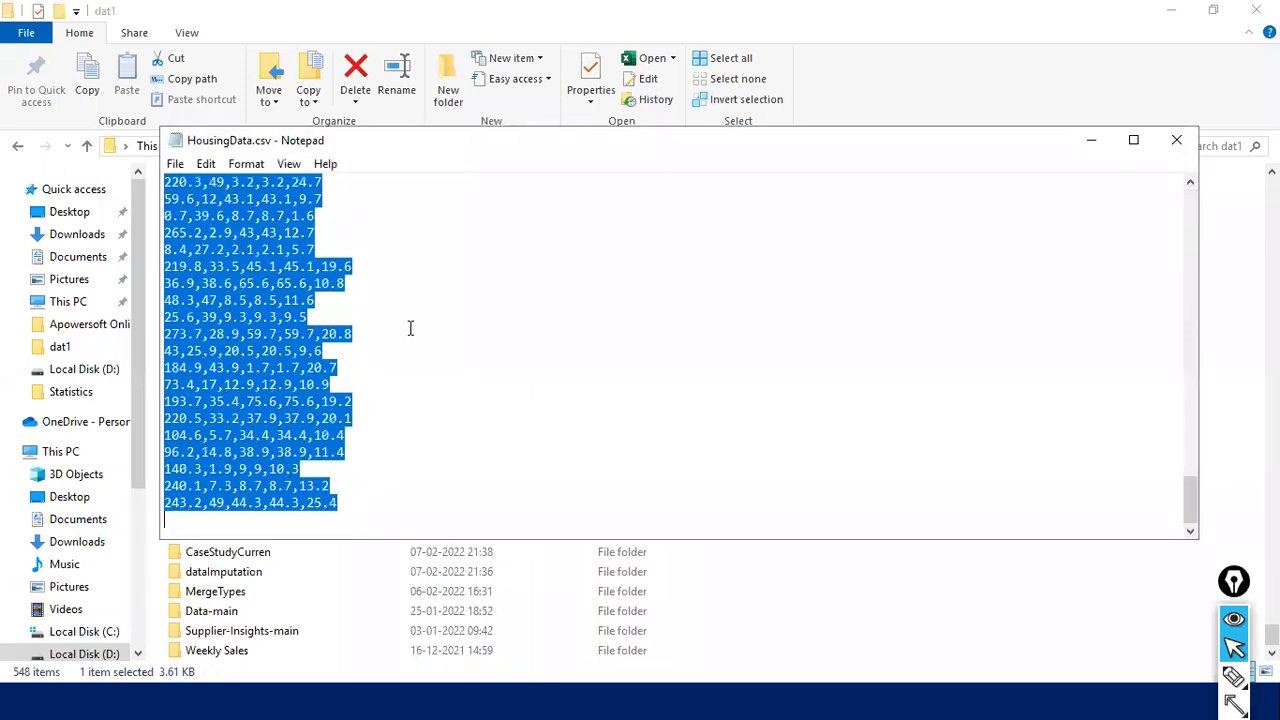
pyautogui.hotkey('alt', 'Tab')
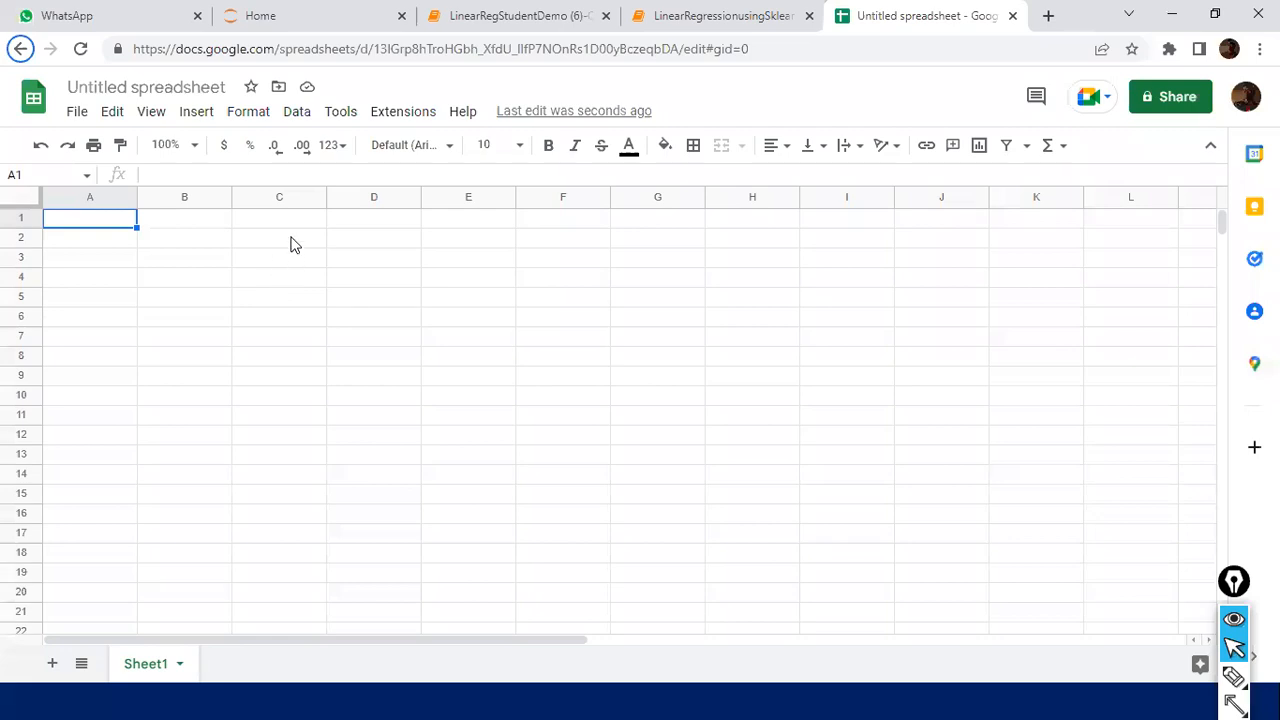
pyautogui.click(226, 254)
pyautogui.click(97, 228)
pyautogui.hotkey('ctrl', 'v')
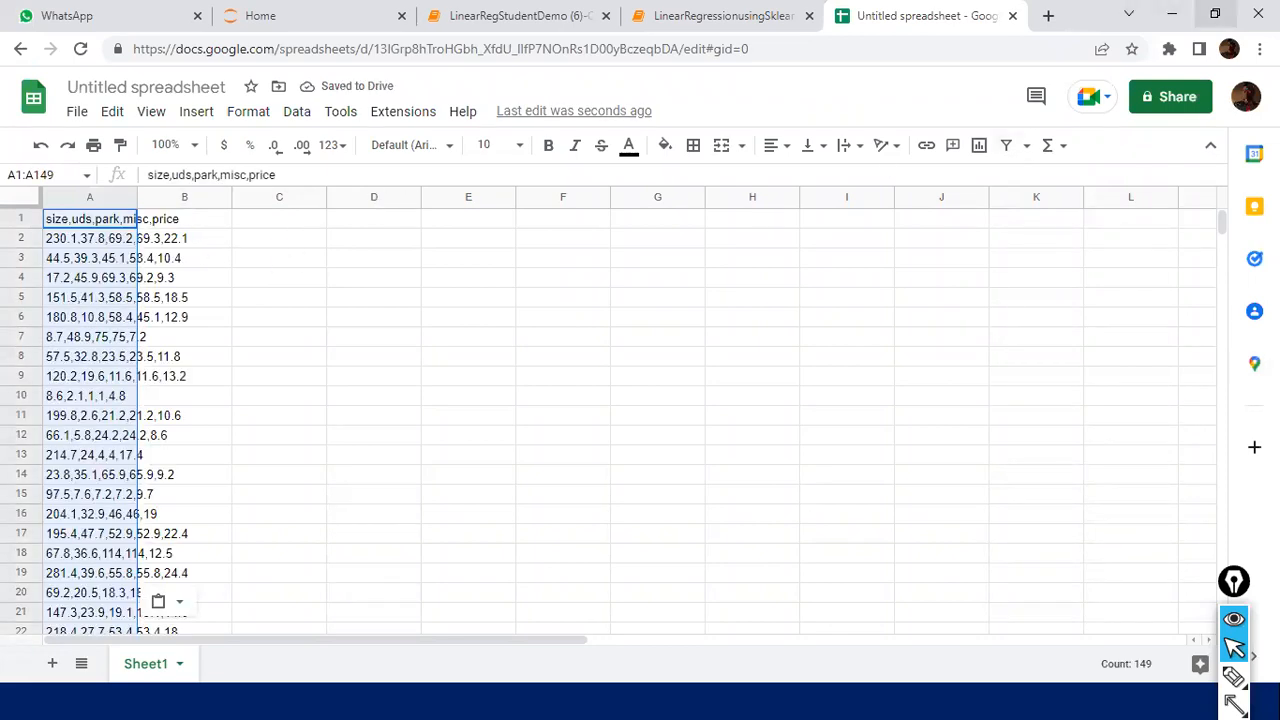
# Inspect the comma-separated rows pasted in column A, undo the paste, and return to the dat1 folder.
pyautogui.click(80, 262)
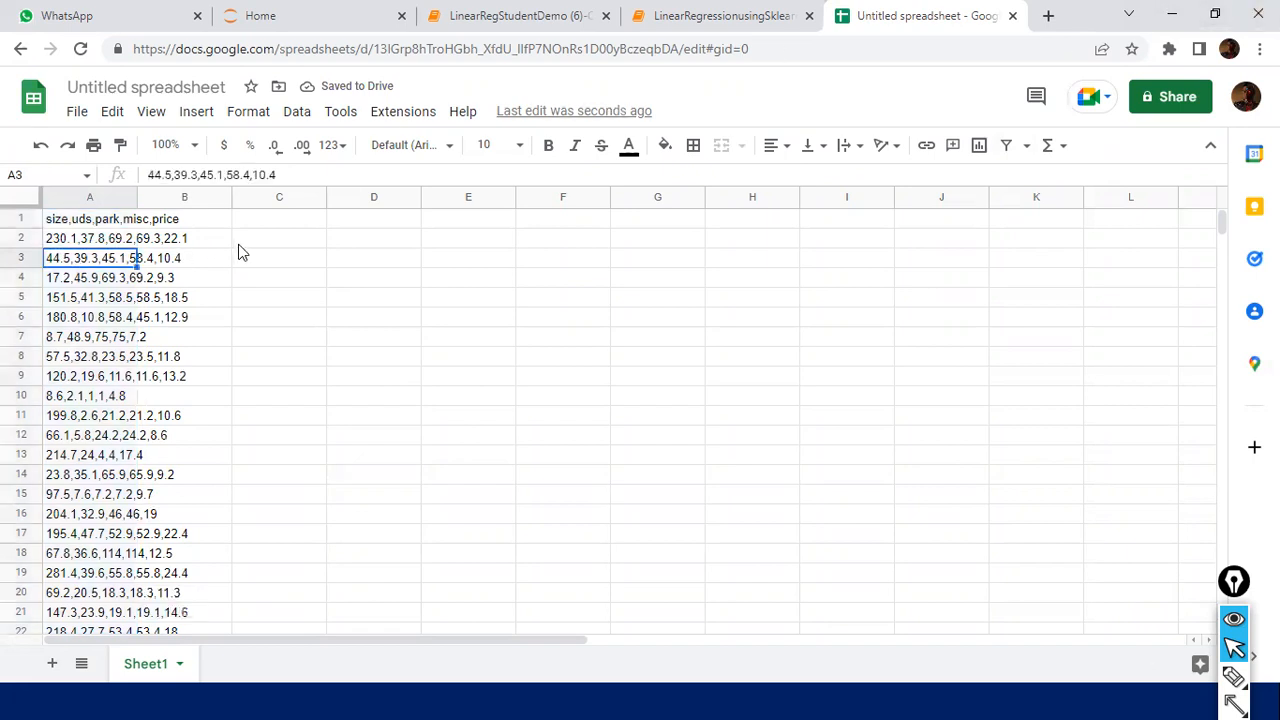
pyautogui.click(245, 242)
pyautogui.click(92, 236)
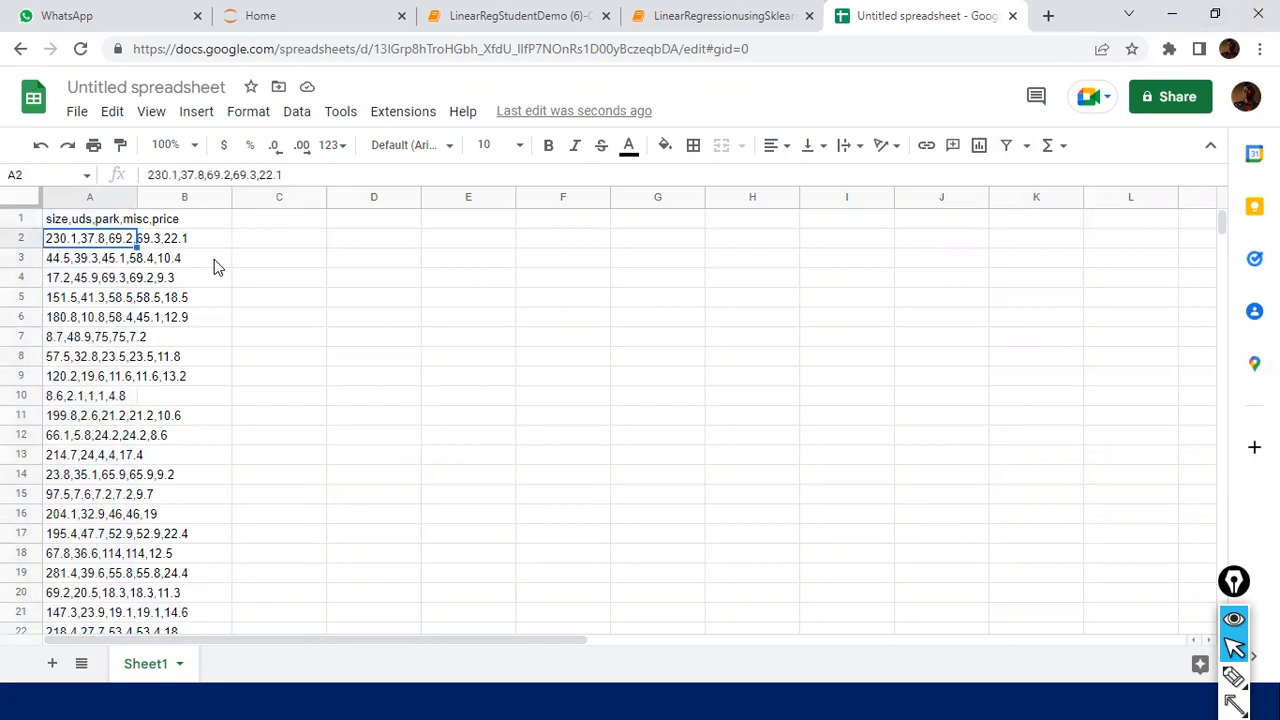
pyautogui.hotkey('ctrl', 'z')
pyautogui.hotkey('alt', 'Tab')
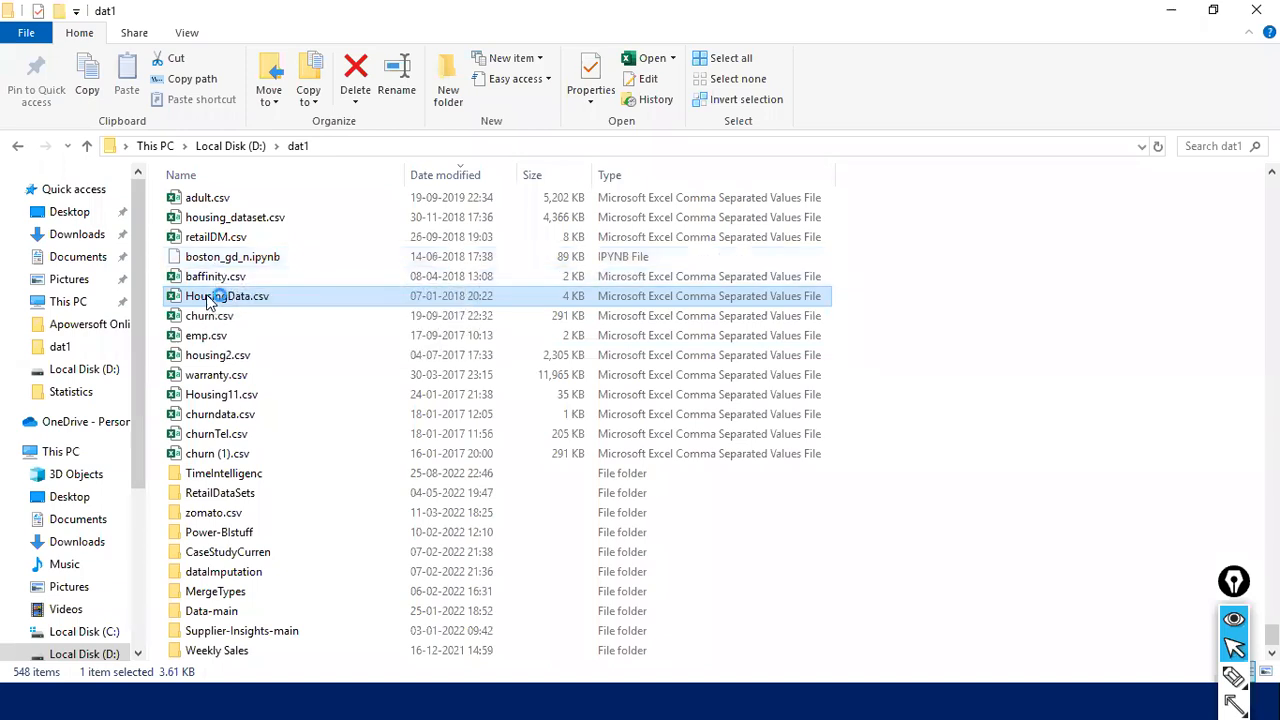
# Reopen HousingData.csv in Excel and copy the size column from its header down to the last row.
pyautogui.doubleClick(208, 300)
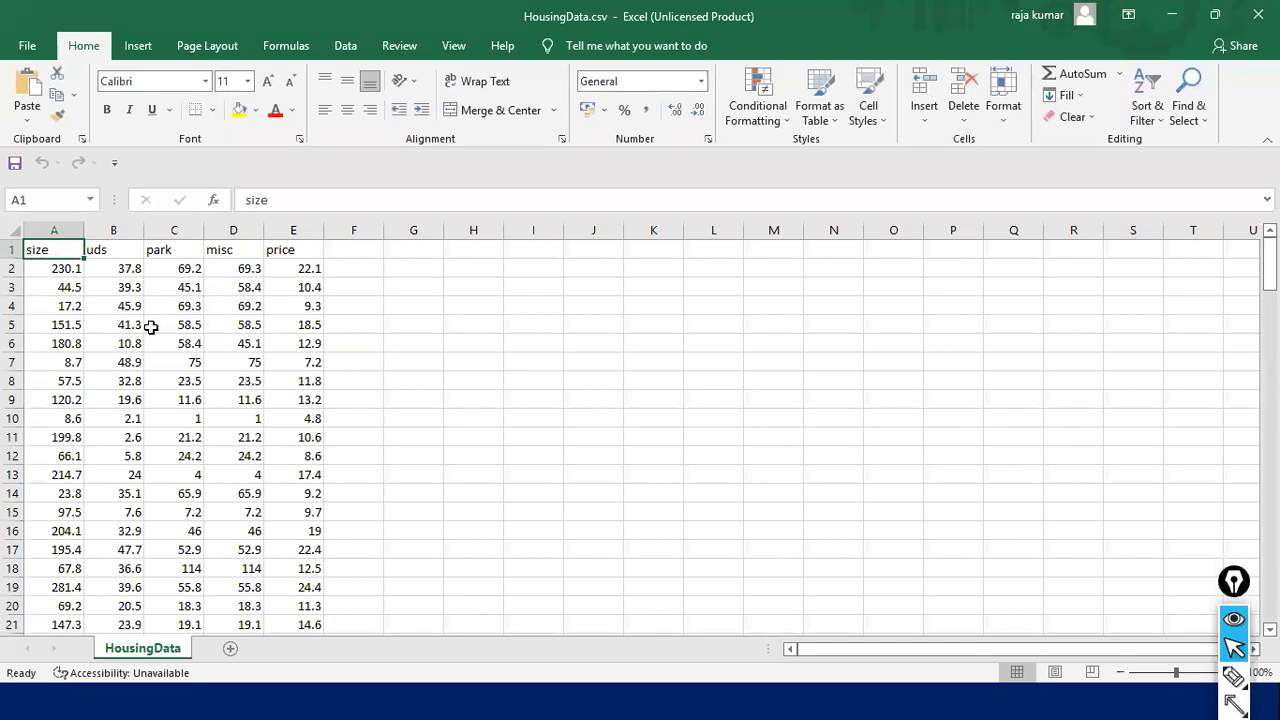
pyautogui.hotkey('ctrl', 'shift', 'Down')
pyautogui.hotkey('ctrl', 'c')
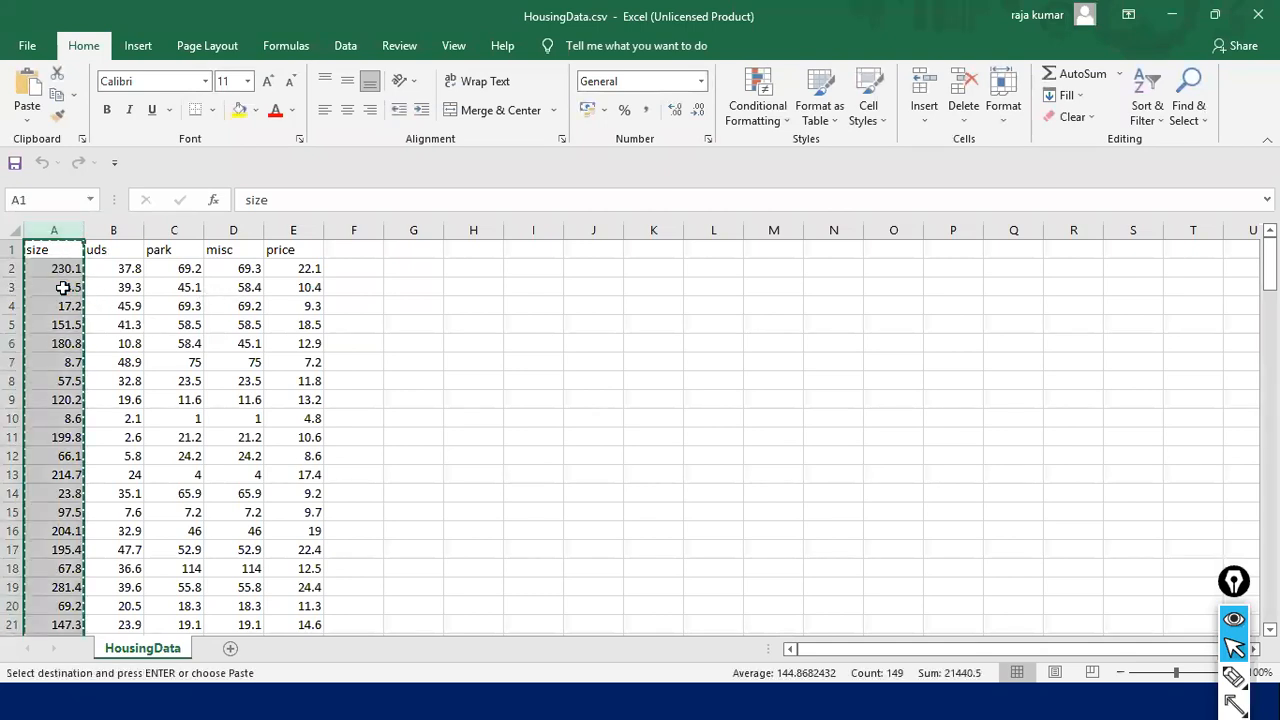
pyautogui.hotkey('alt', 'Tab')
pyautogui.hotkey('alt', 'Tab')
pyautogui.press('Escape')
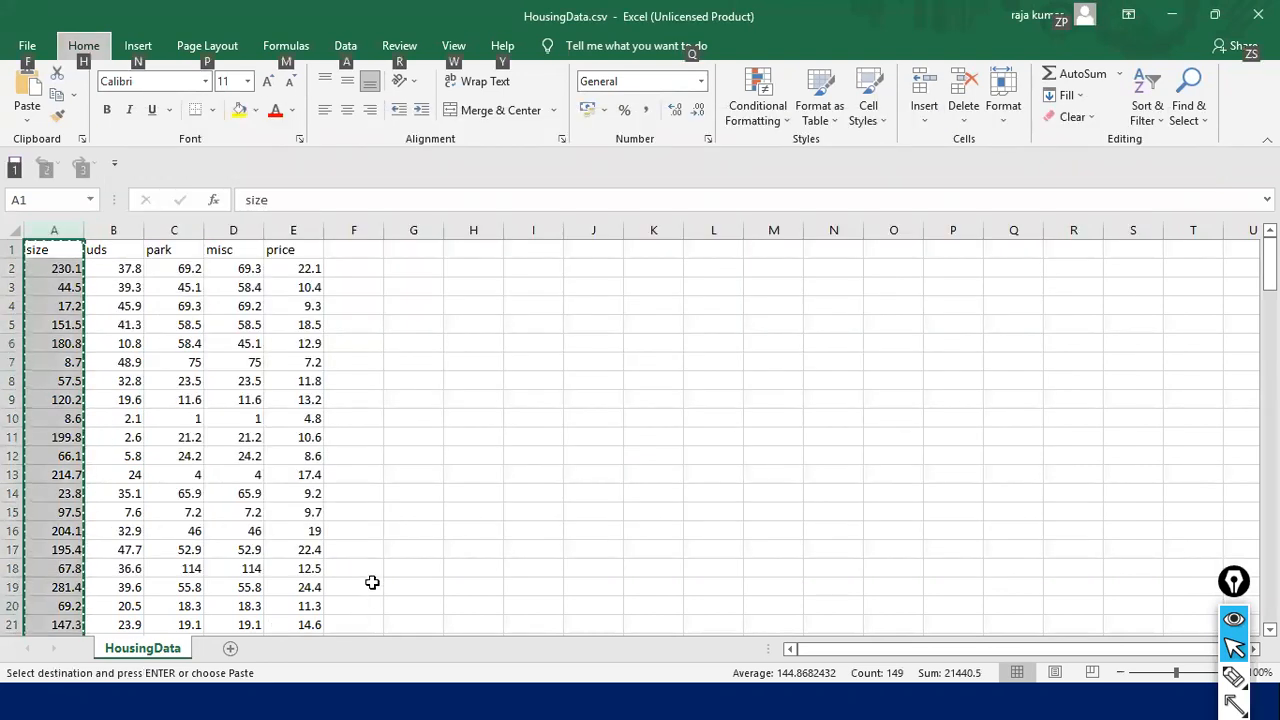
# Switch to the Google Sheets spreadsheet and try to paste the copied size column into cell A1.
pyautogui.hotkey('alt', 'Tab')
pyautogui.hotkey('alt', 'Tab')
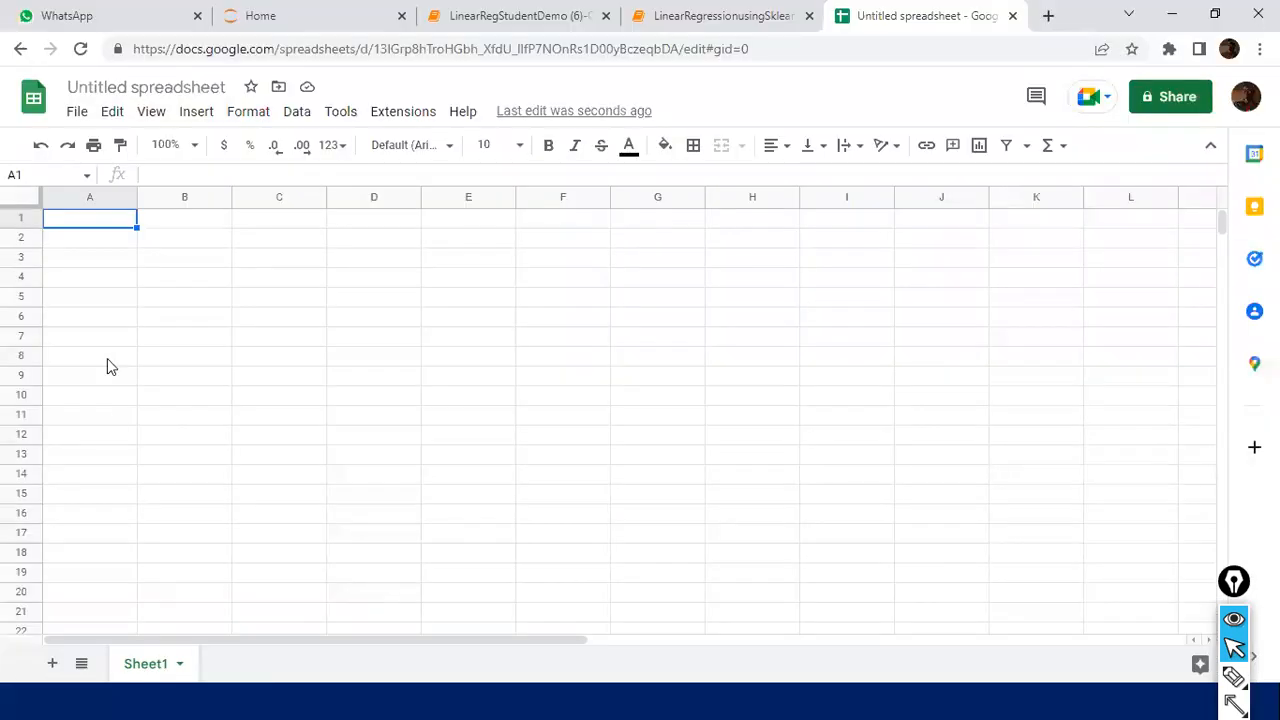
pyautogui.click(107, 359)
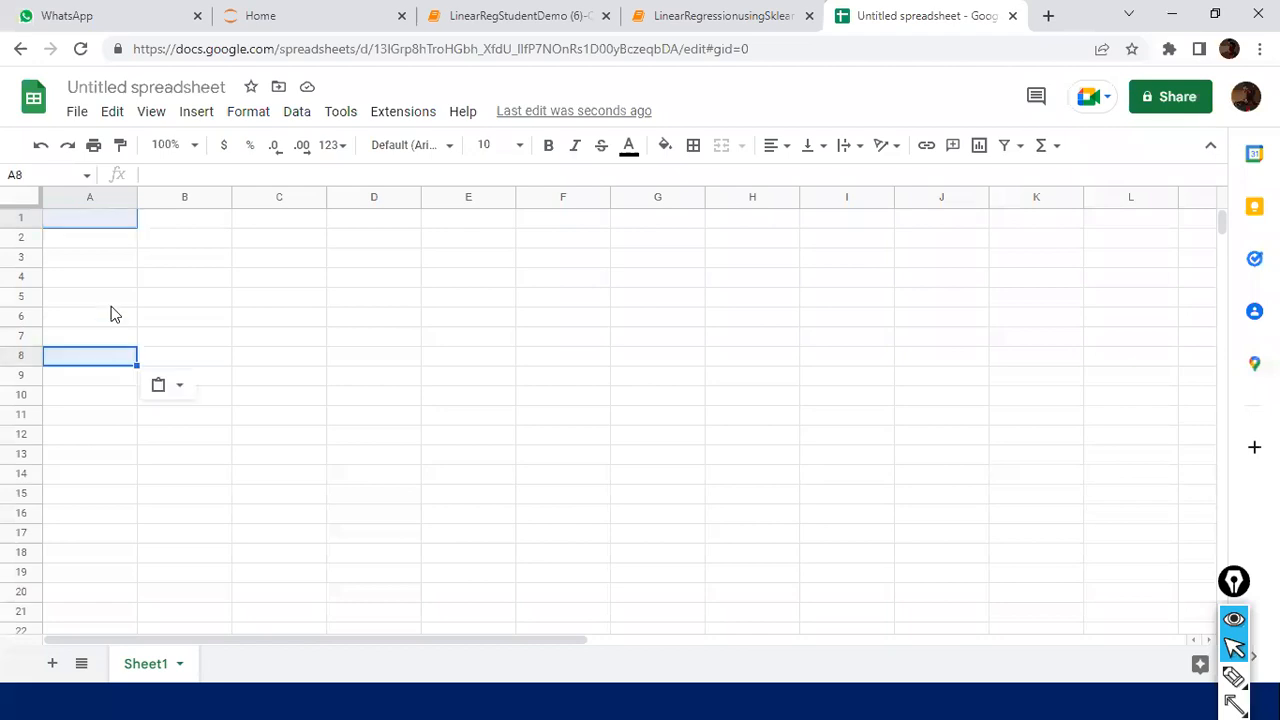
pyautogui.click(83, 196)
pyautogui.click(84, 217)
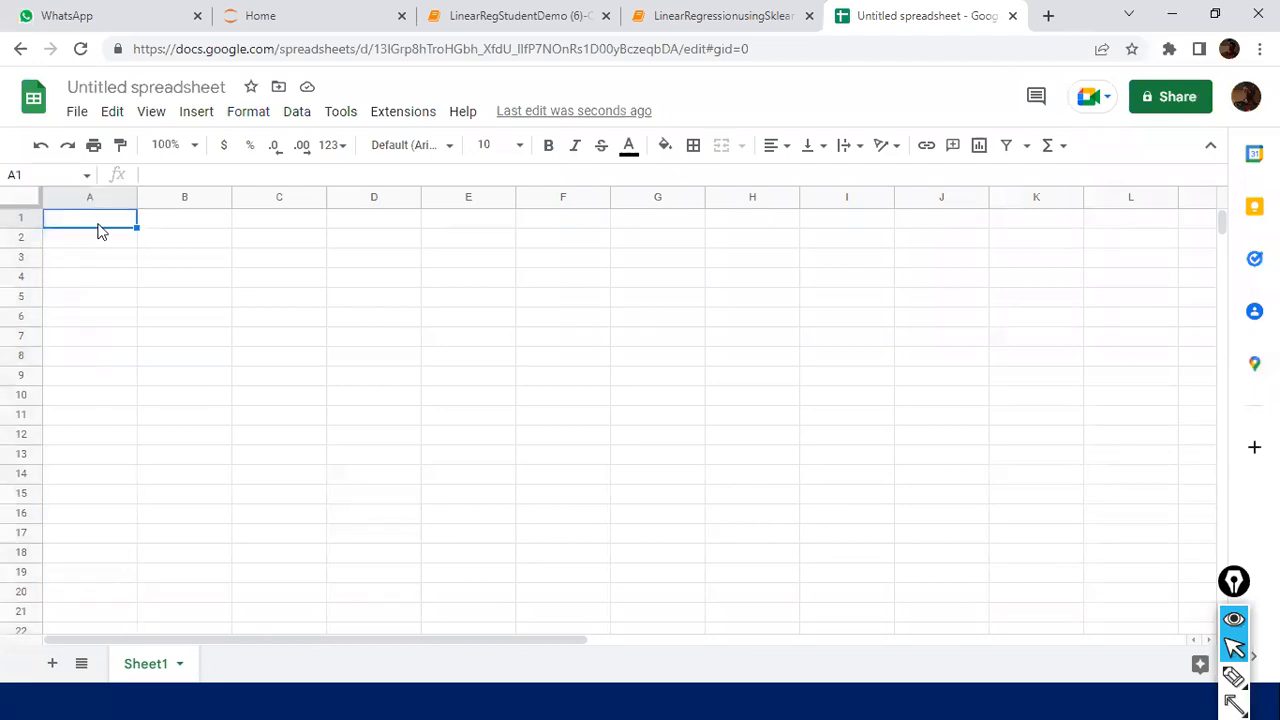
pyautogui.hotkey('ctrl', 'v')
# Return to the HousingData.csv workbook, dismiss the Office account offer, and select the price column.
pyautogui.hotkey('alt', 'Tab')
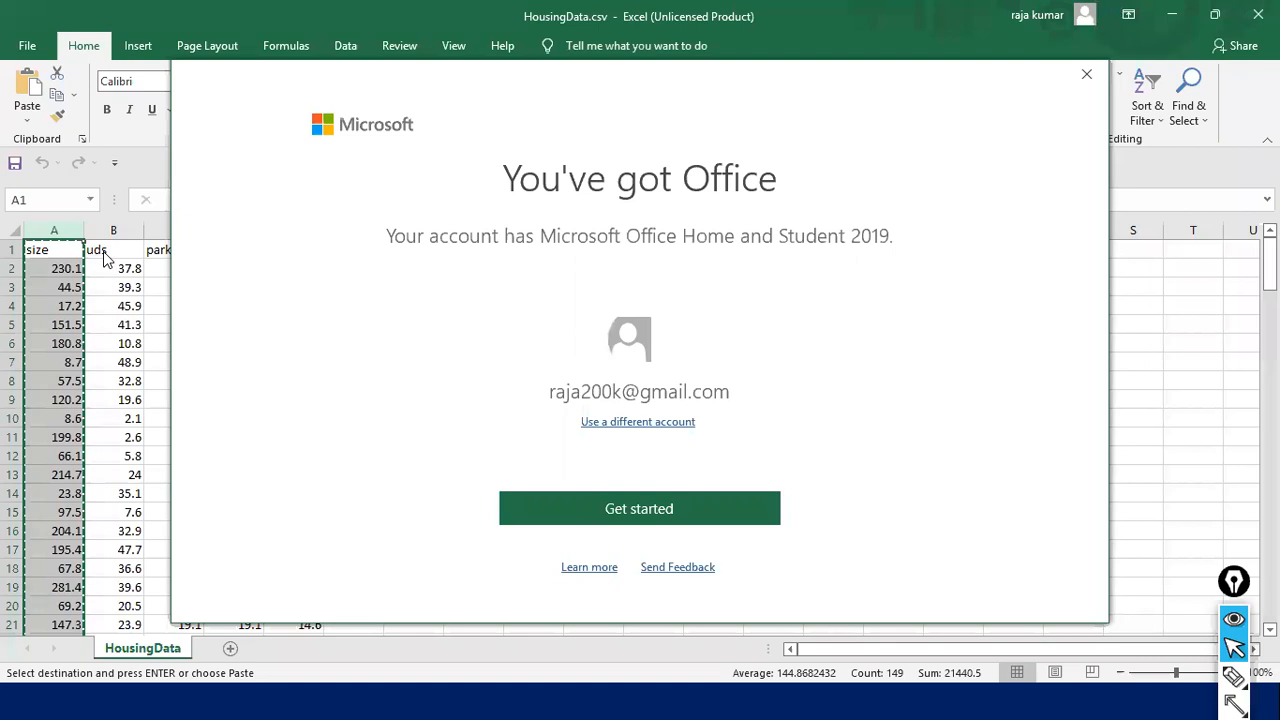
pyautogui.click(1088, 77)
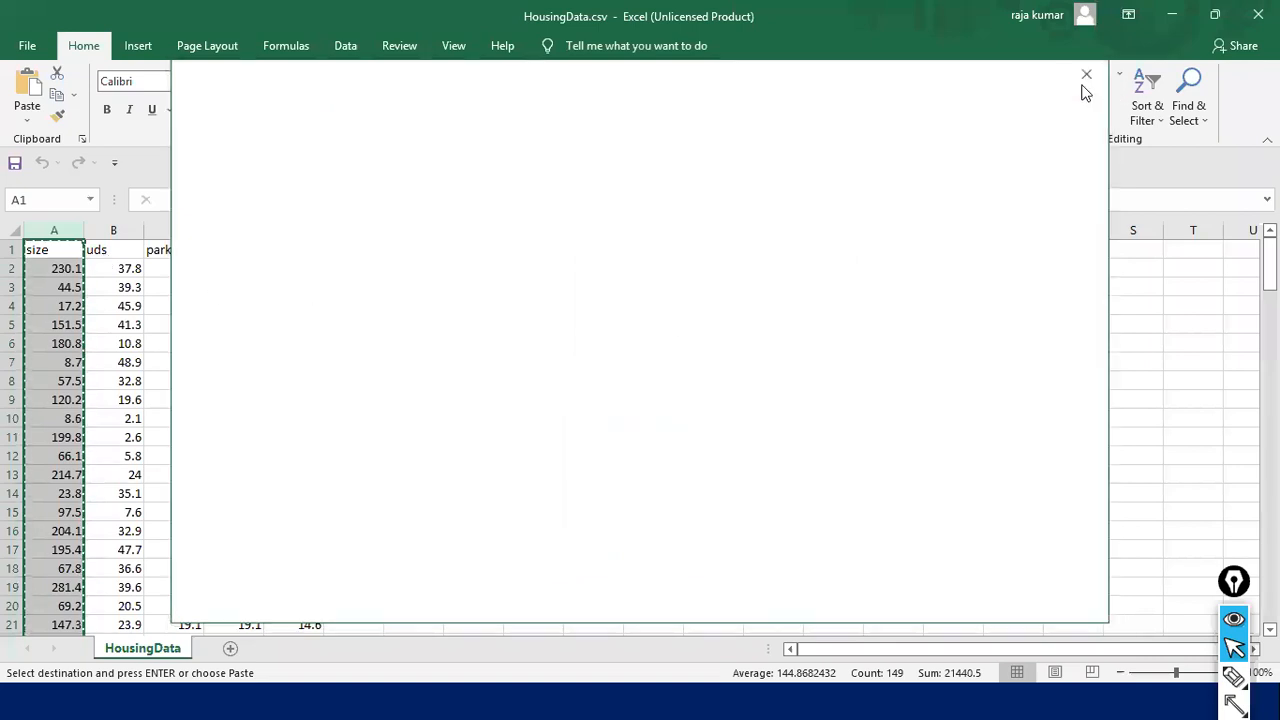
pyautogui.rightClick(62, 245)
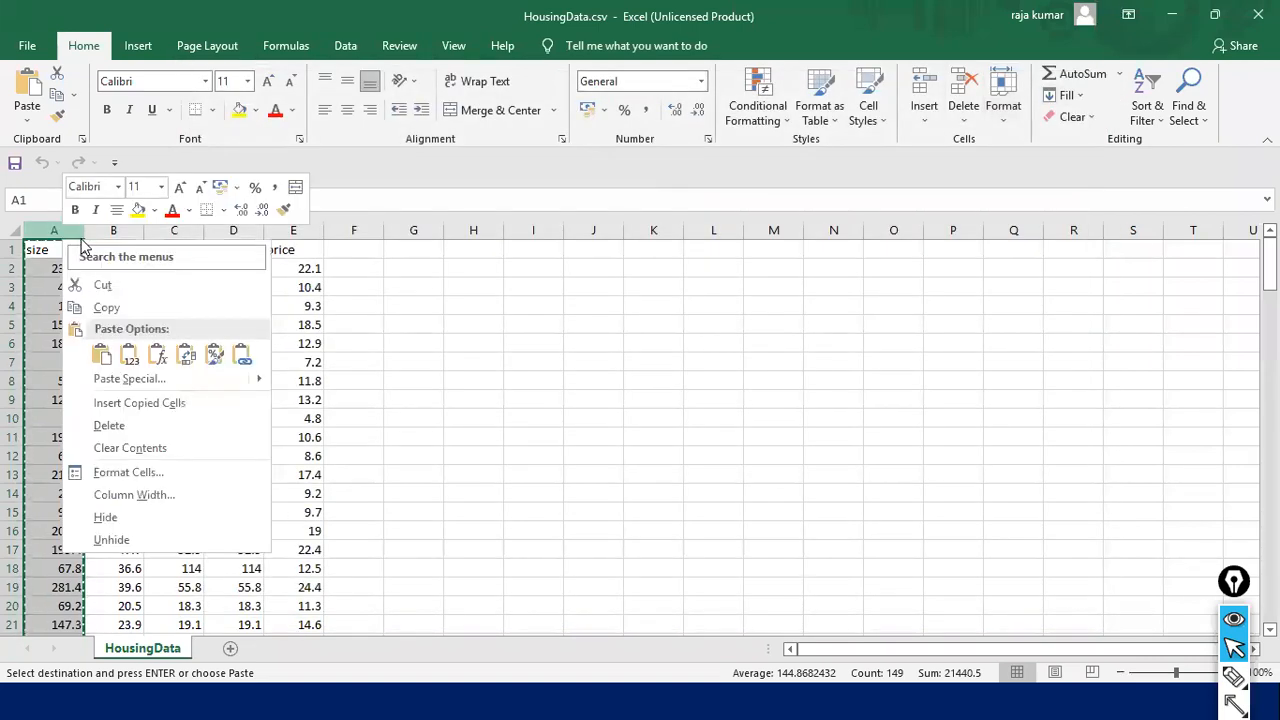
pyautogui.click(293, 256)
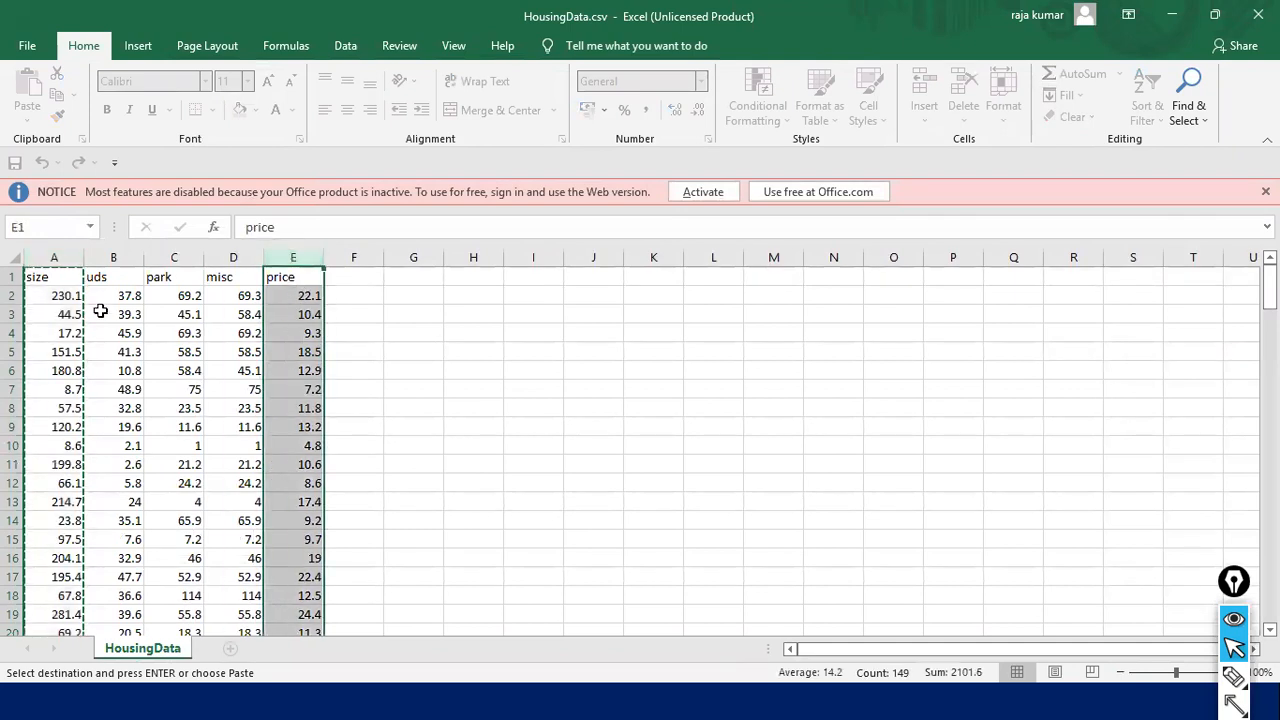
# Select the entire housing data range and try to copy it from the cell options.
pyautogui.click(518, 352)
pyautogui.click(42, 355)
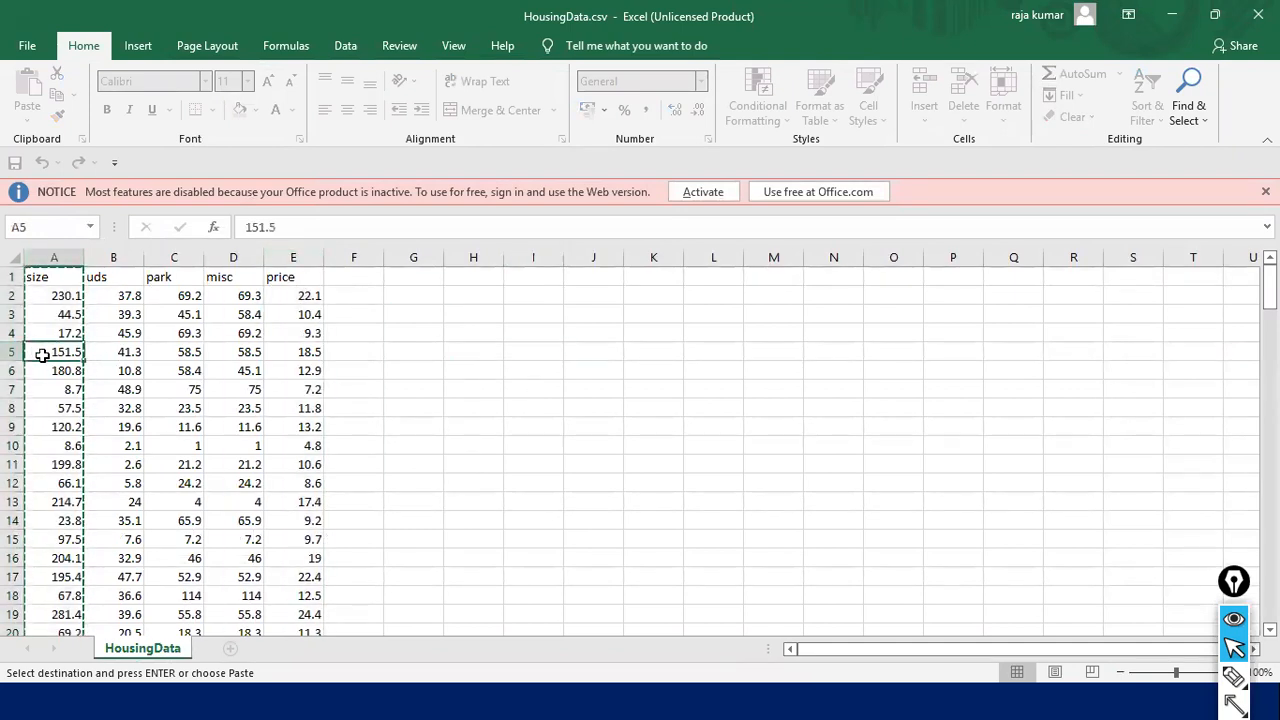
pyautogui.hotkey('ctrl', 'a')
pyautogui.rightClick(186, 369)
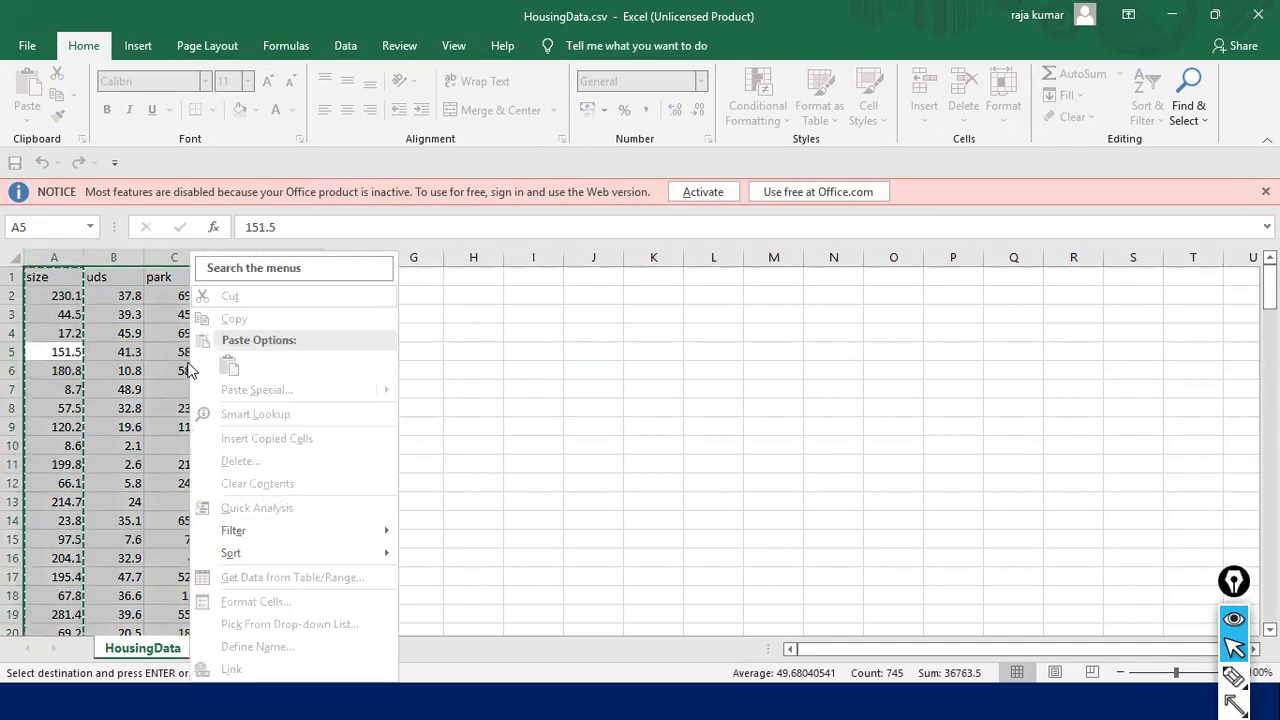
pyautogui.click(420, 352)
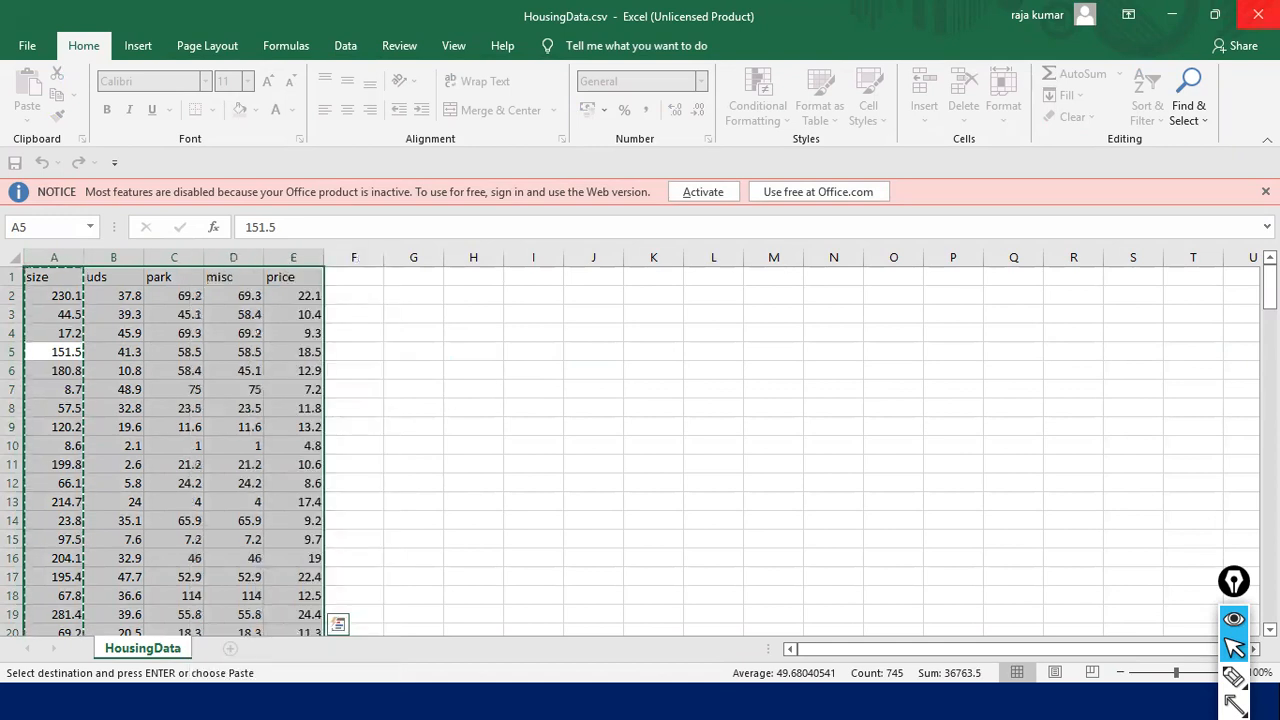
# Close the HousingData.csv workbook in Excel and search Windows for notepad++.
pyautogui.click(1257, 14)
pyautogui.click(655, 414)
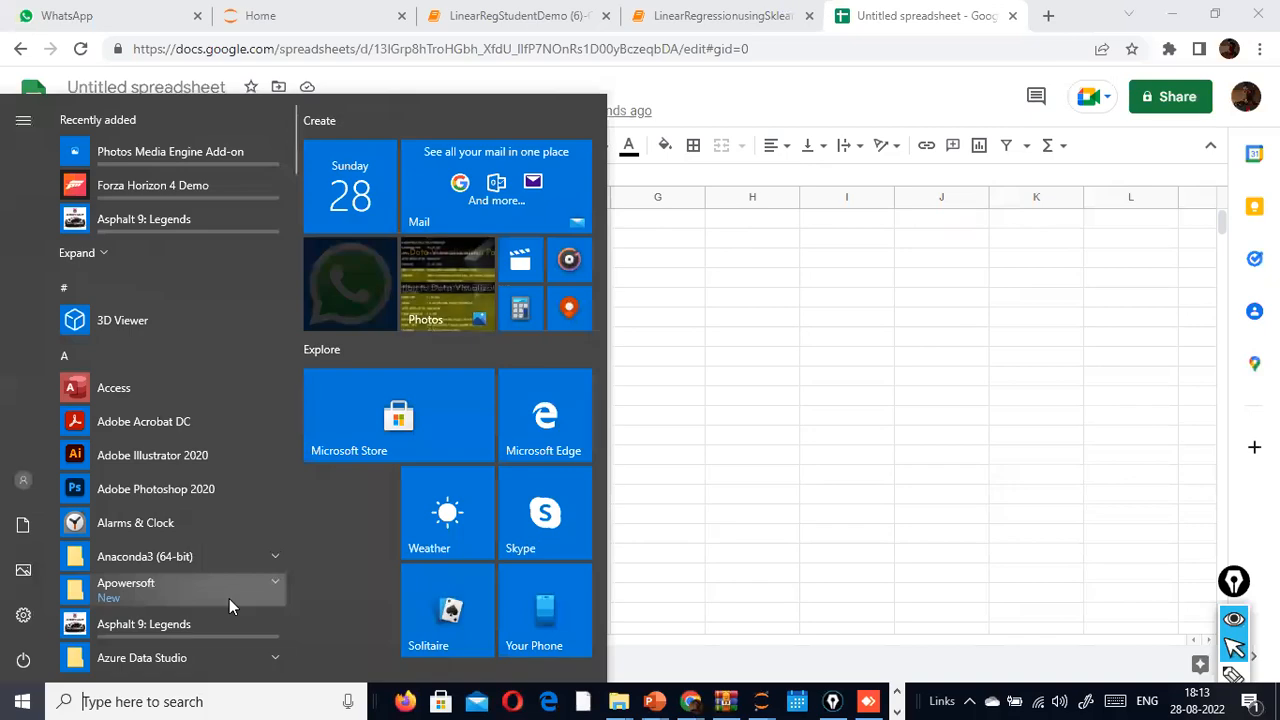
pyautogui.write('notepad++')
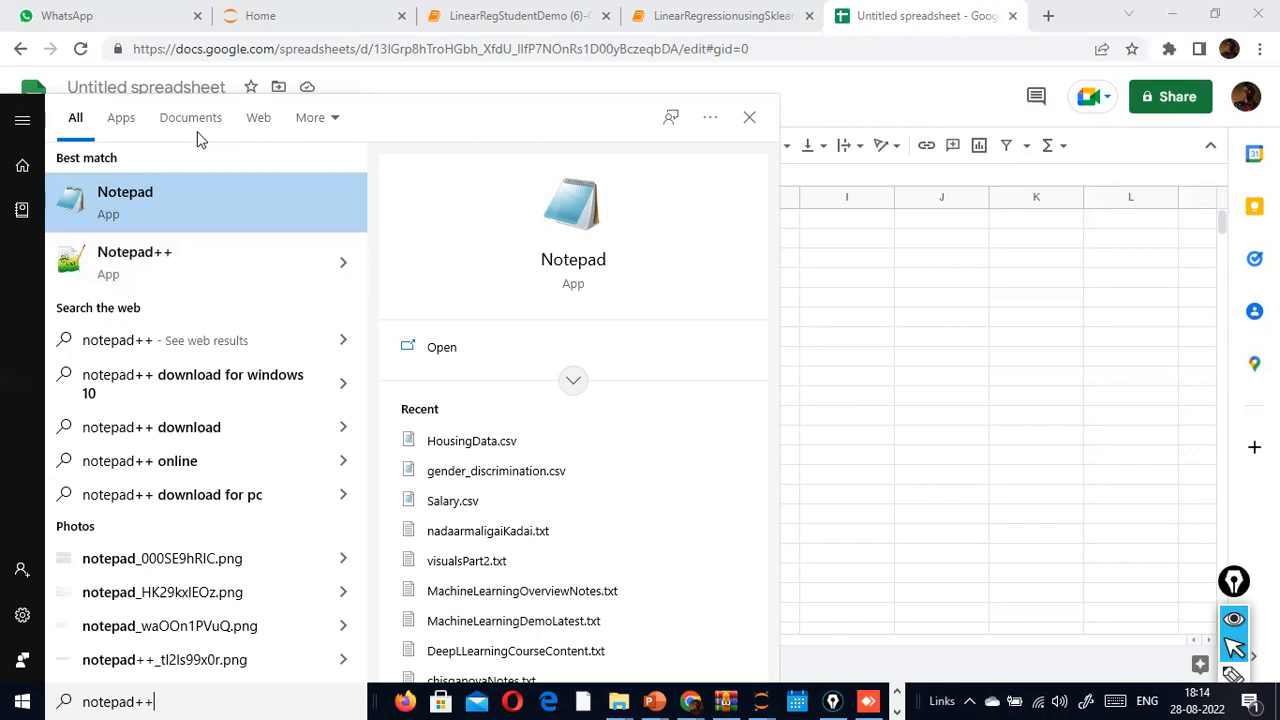
pyautogui.click(826, 150)
pyautogui.click(168, 145)
pyautogui.click(241, 284)
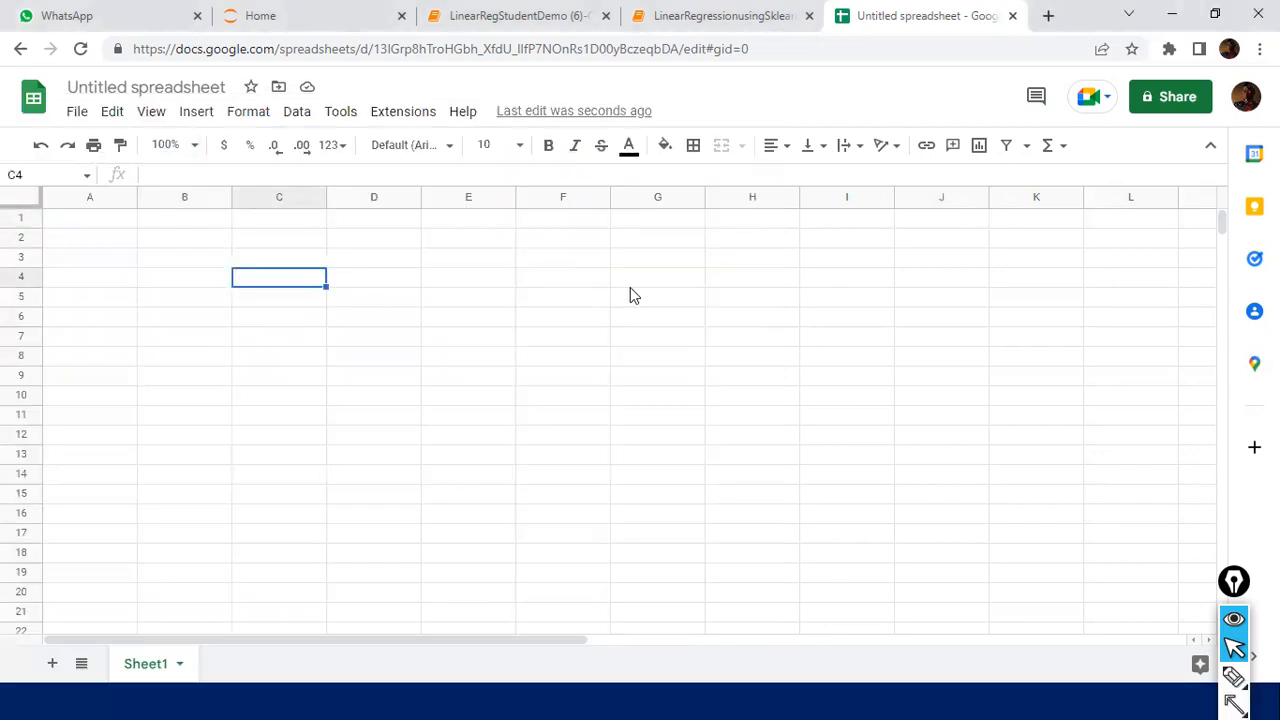
# Look through the open windows, including the dat1 folder, and return to the blank Google Sheets spreadsheet.
pyautogui.hotkey('alt', 'Tab')
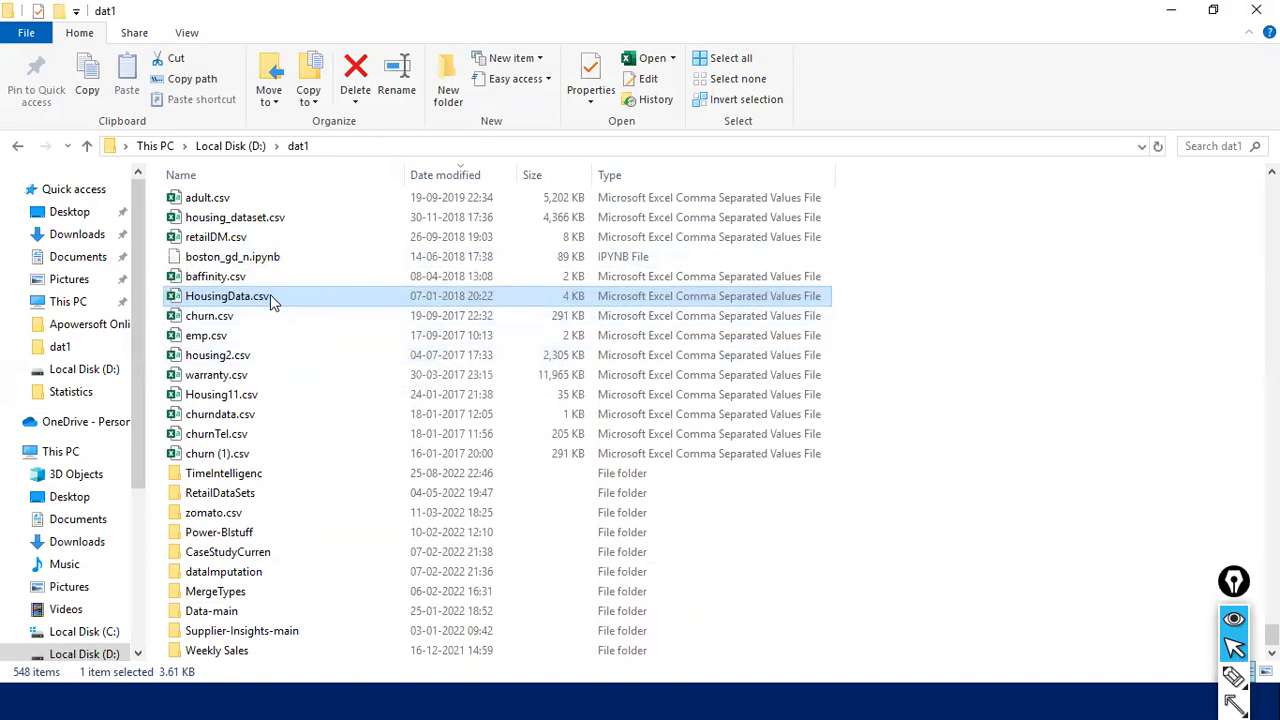
pyautogui.hotkey('alt', 'Tab')
pyautogui.press('Tab')
pyautogui.hotkey('alt', 'Tab')
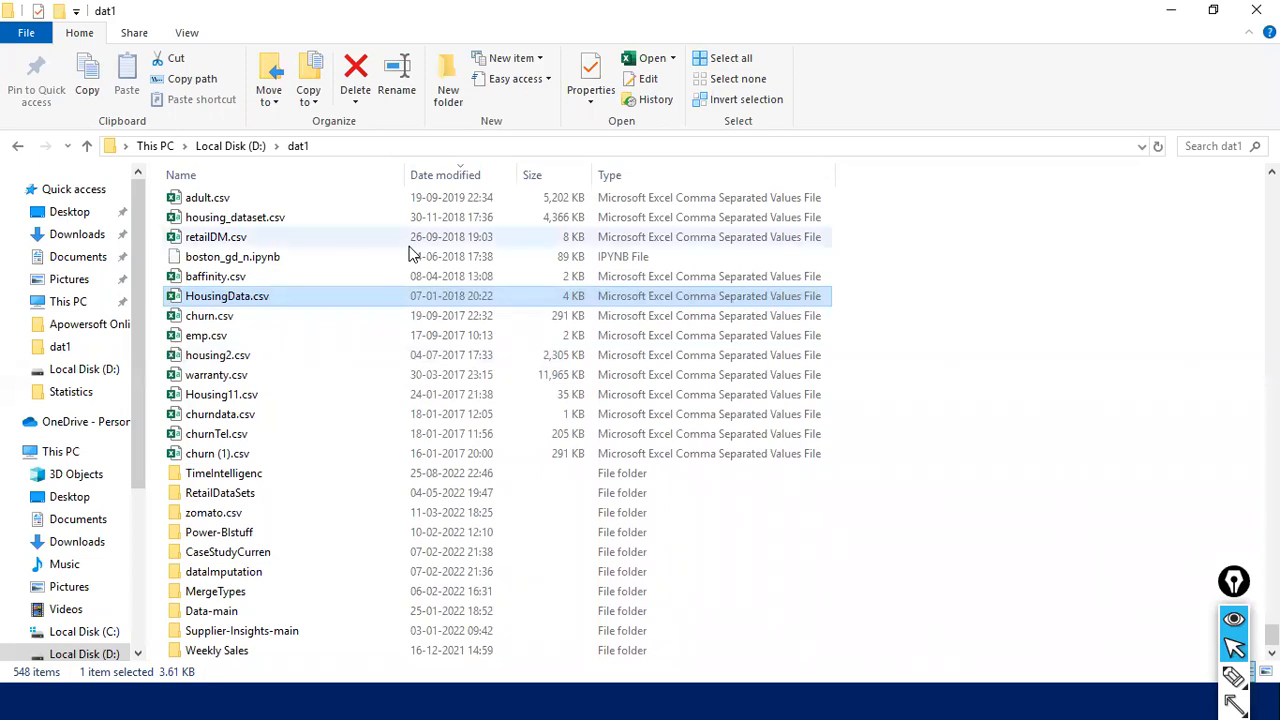
pyautogui.hotkey('alt', 'Tab')
pyautogui.press('Tab')
pyautogui.press('Tab')
pyautogui.press('Tab')
pyautogui.press('Tab')
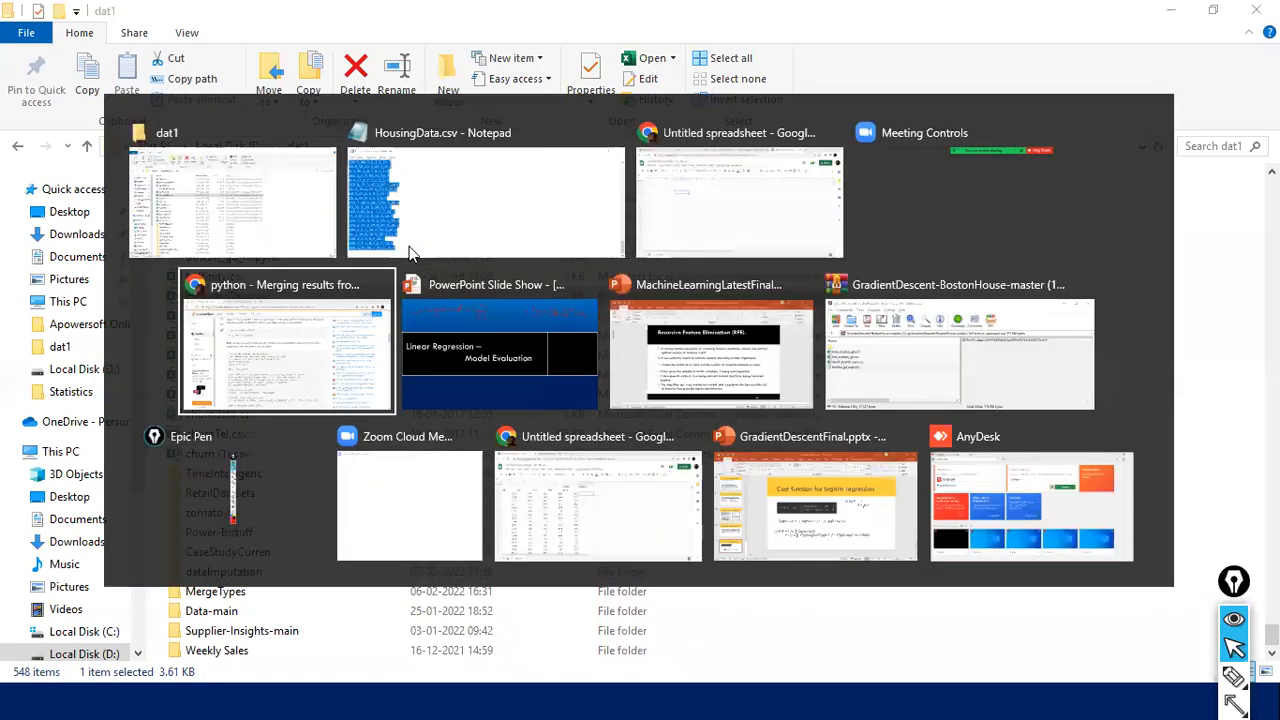
pyautogui.hotkey('alt', 'Tab')
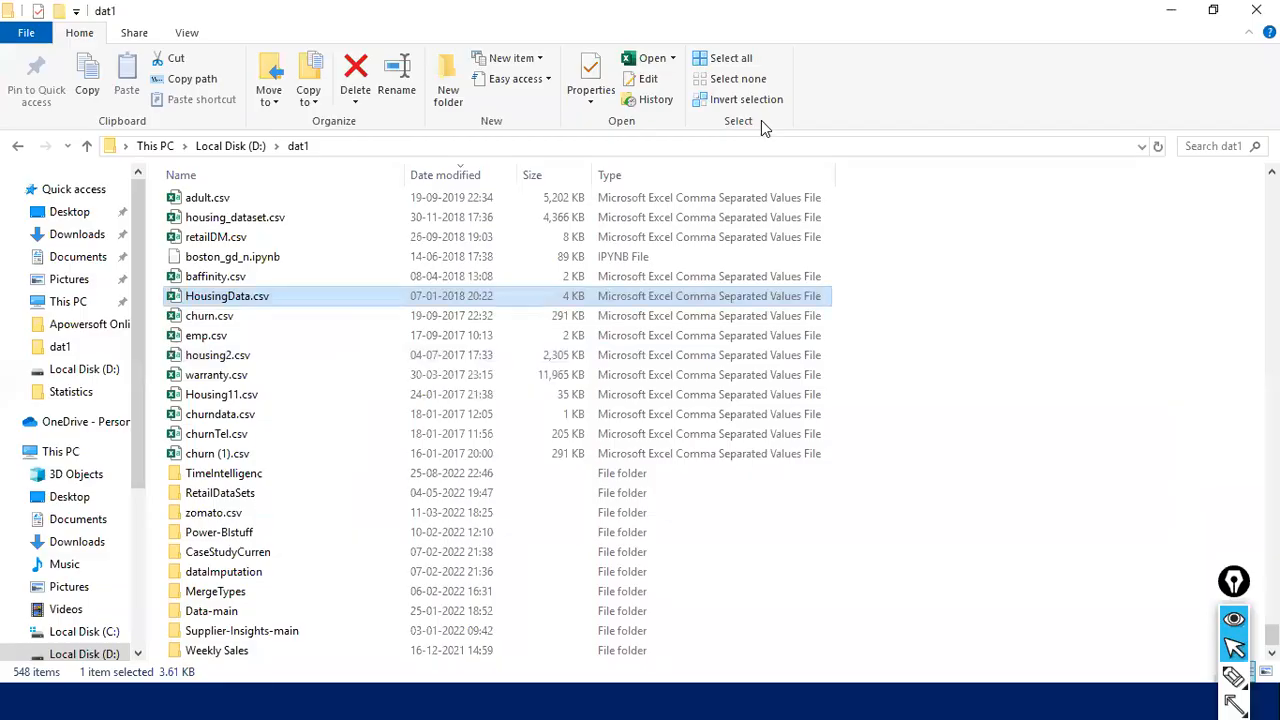
pyautogui.hotkey('alt', 'Tab')
pyautogui.press('Tab')
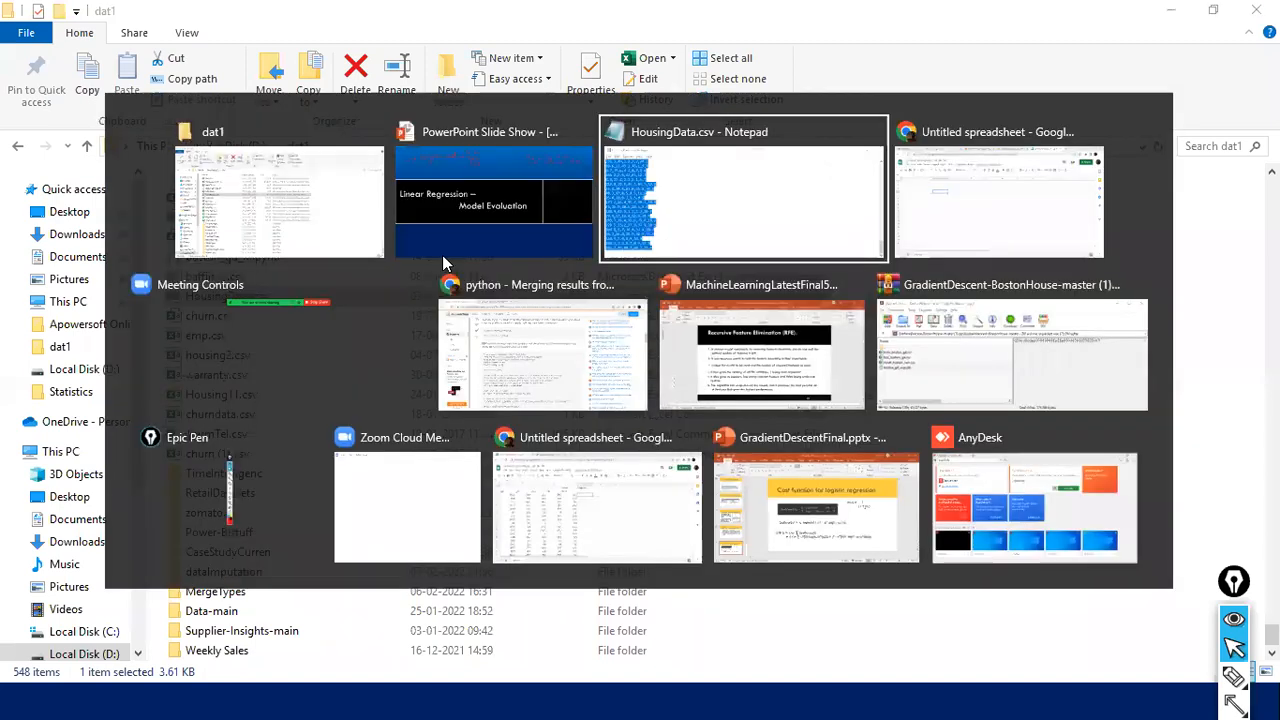
pyautogui.hotkey('alt', 'Tab')
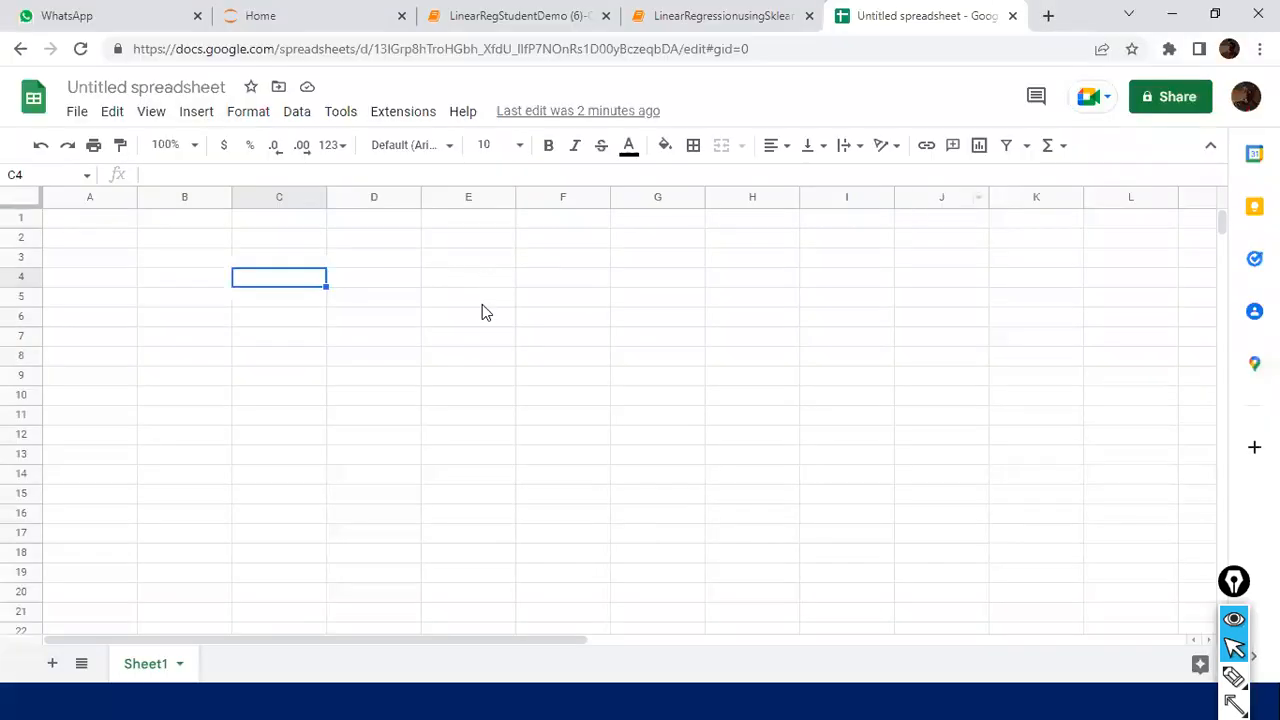
pyautogui.click(175, 317)
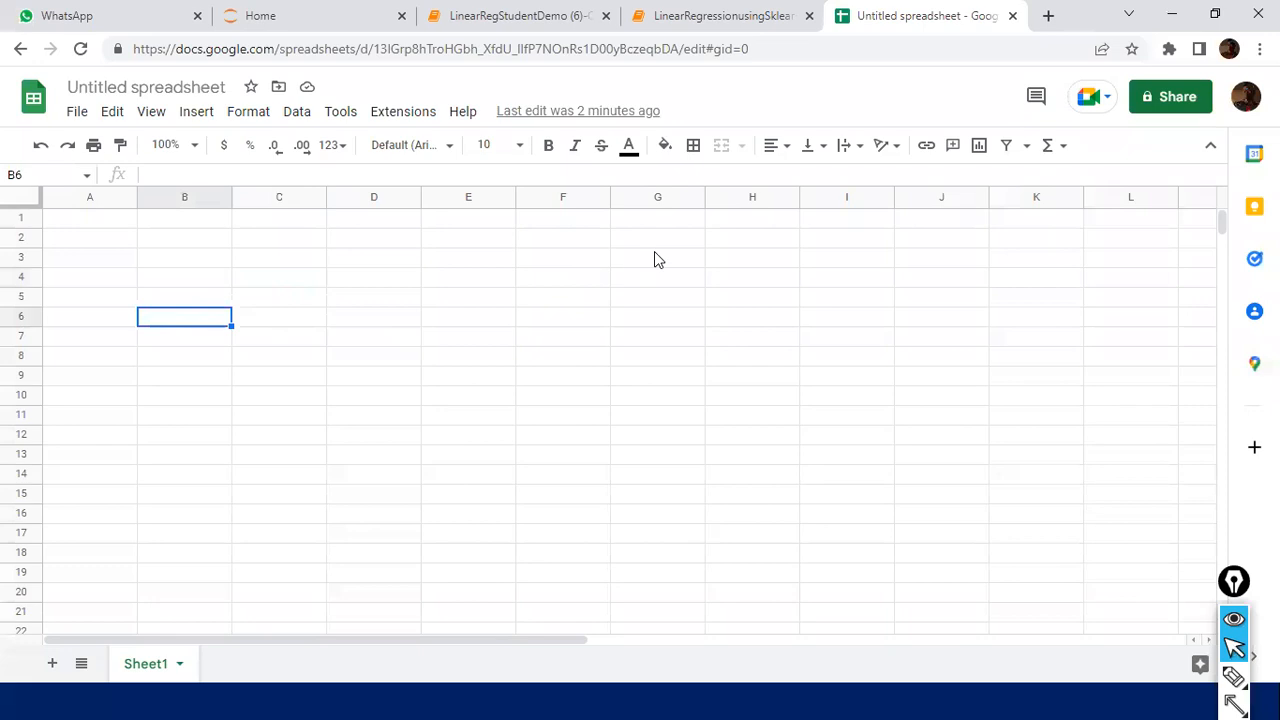
pyautogui.click(80, 114)
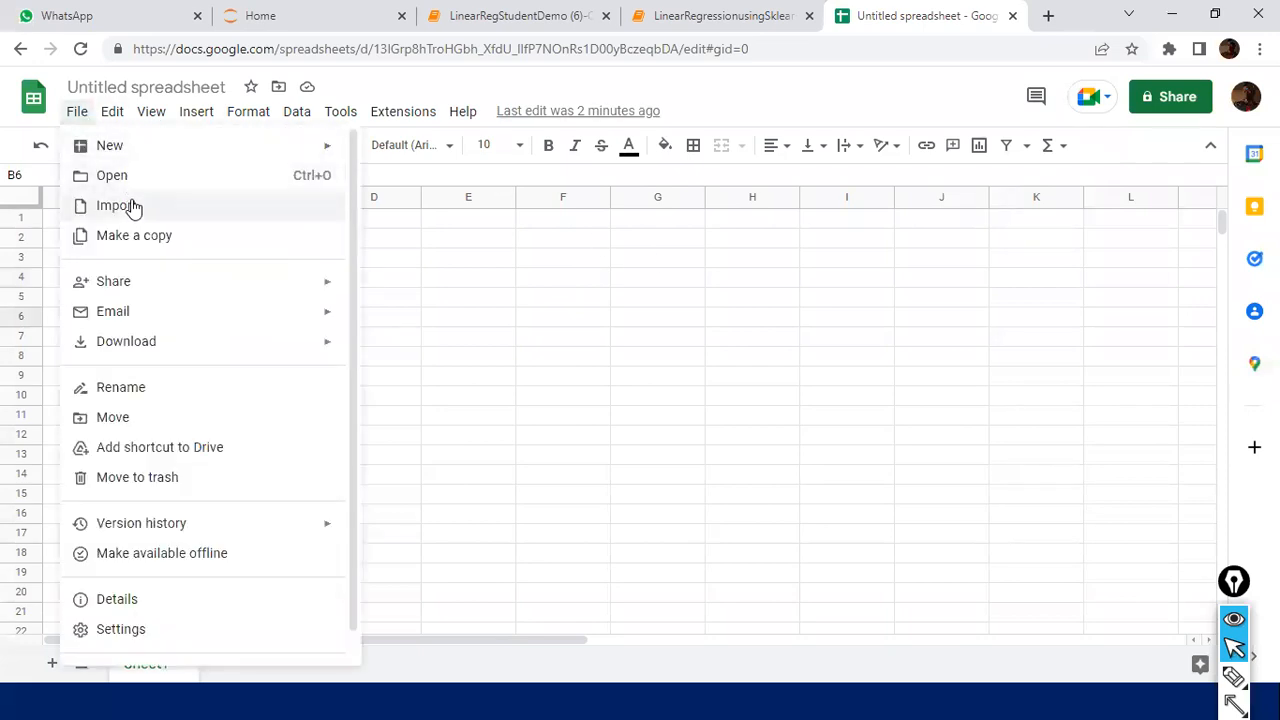
pyautogui.click(131, 205)
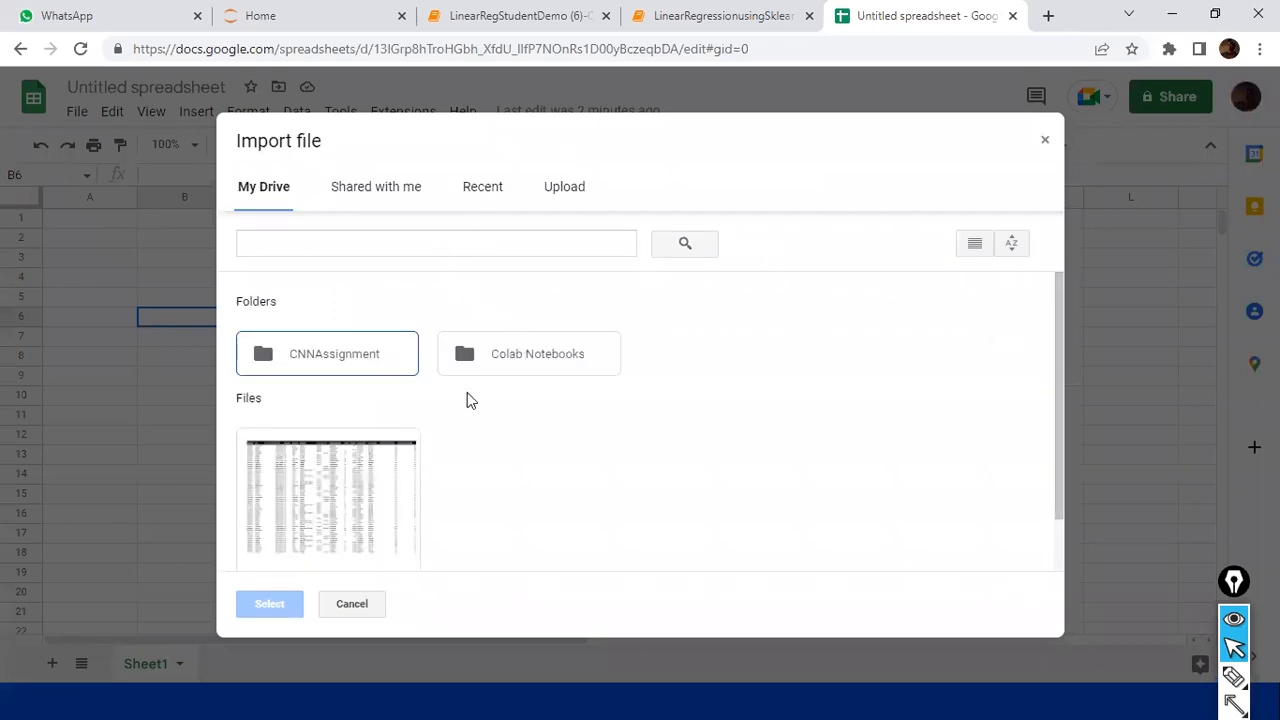
pyautogui.click(370, 602)
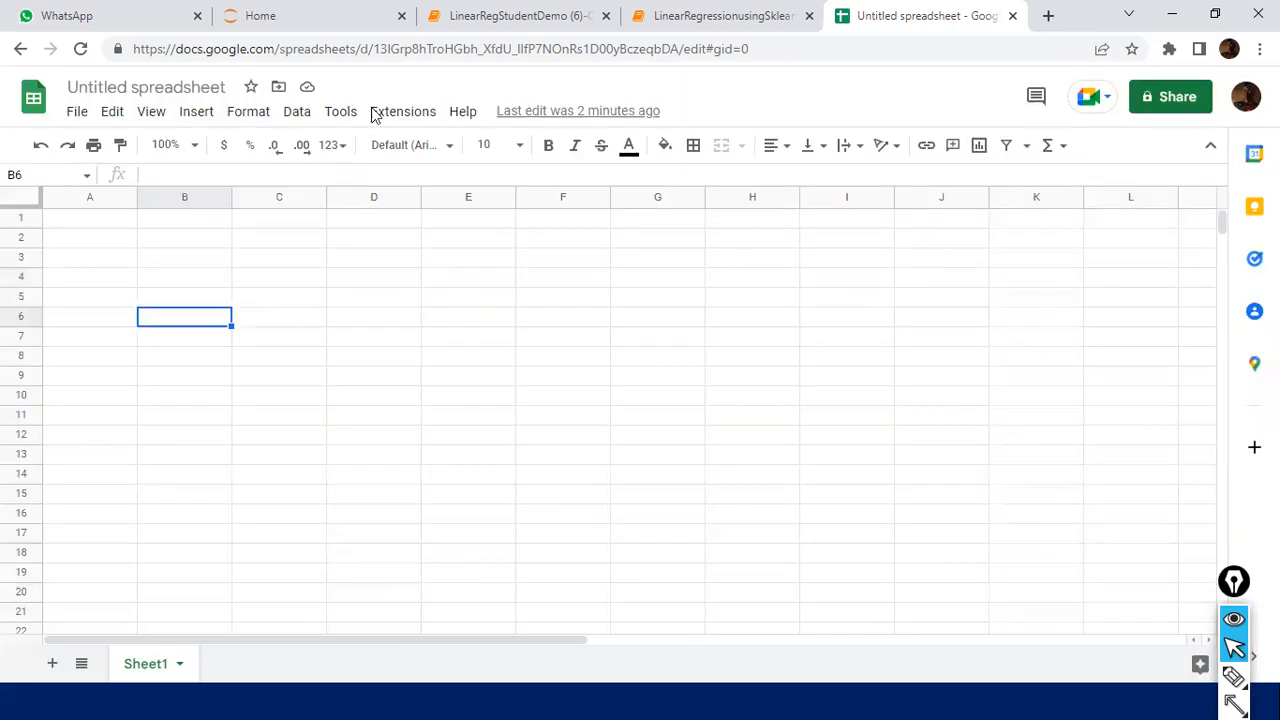
# Go back to the Google Sheets home page and check which accounts are available.
pyautogui.click(16, 56)
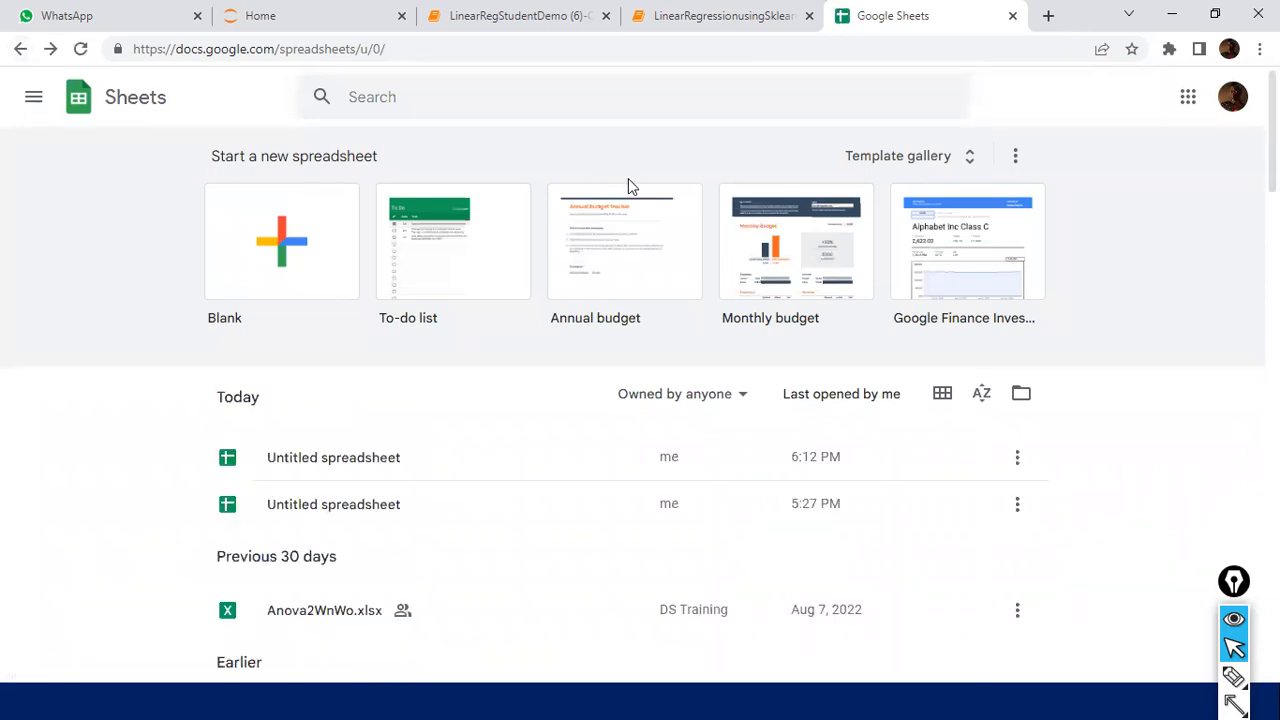
pyautogui.click(308, 290)
pyautogui.click(1235, 104)
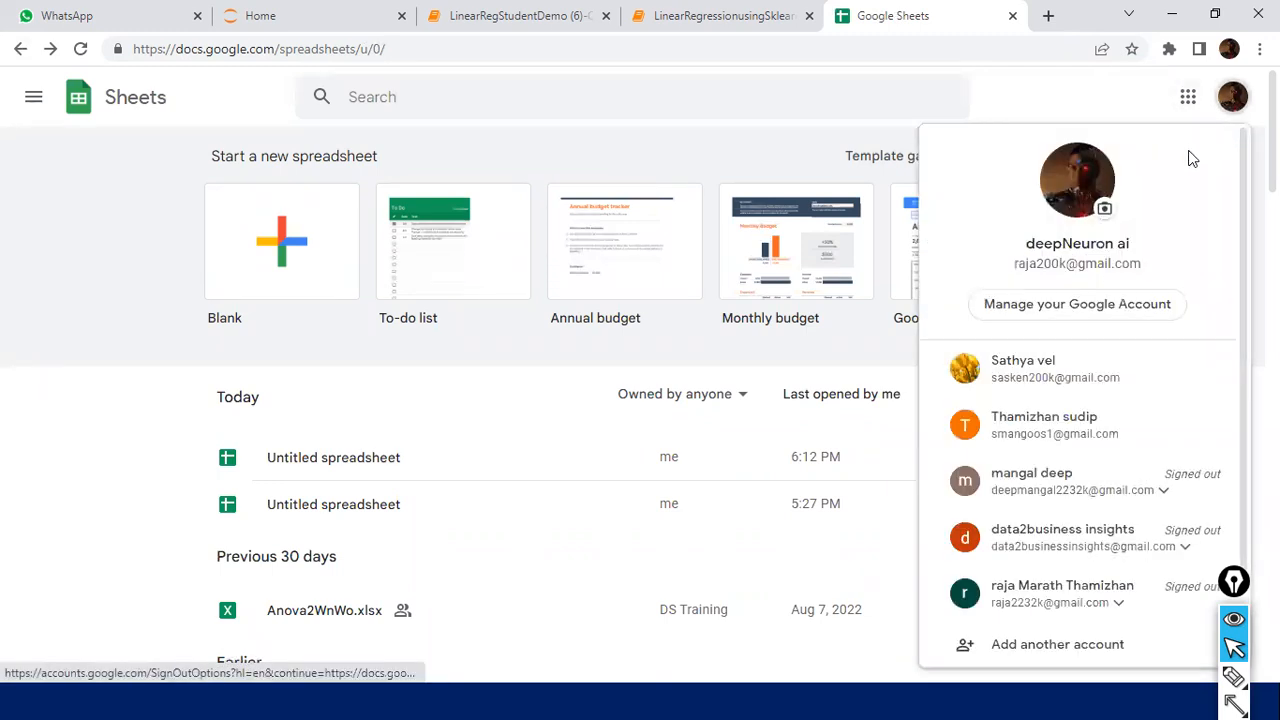
pyautogui.click(693, 128)
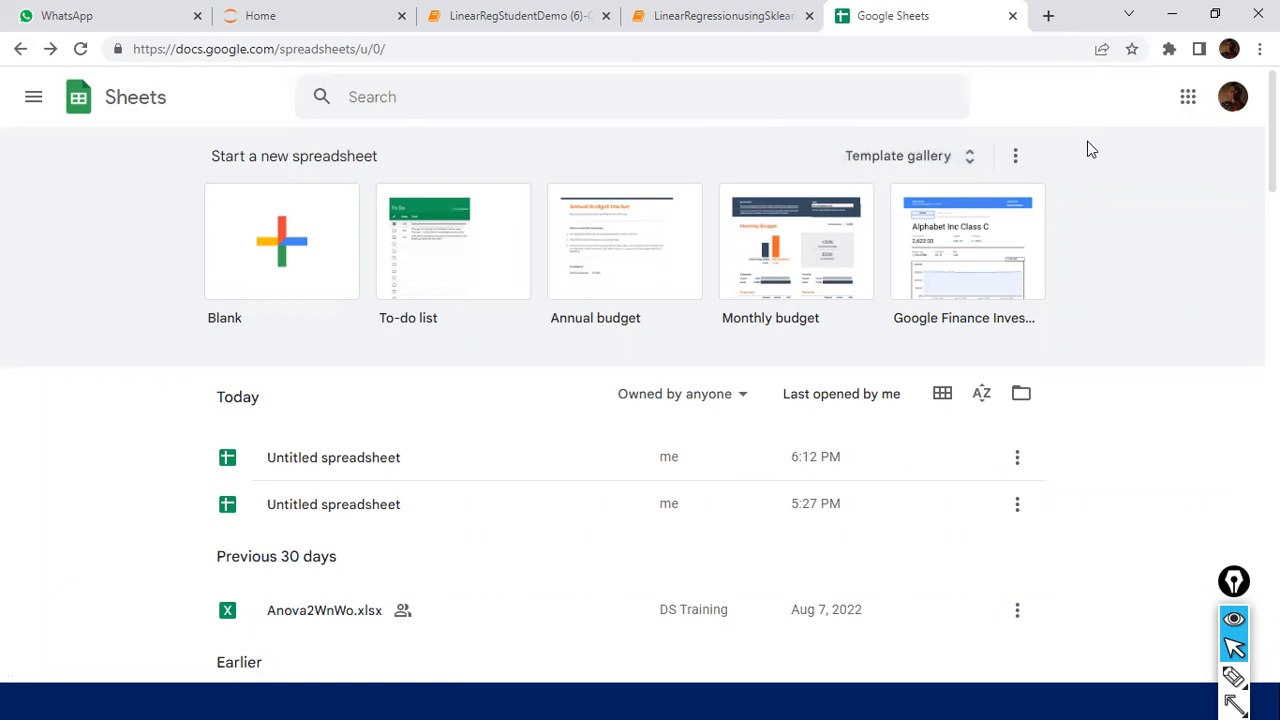
# Return to the google sheets search results and open the Google Sheets: Online Spreadsheet Editor page.
pyautogui.click(18, 49)
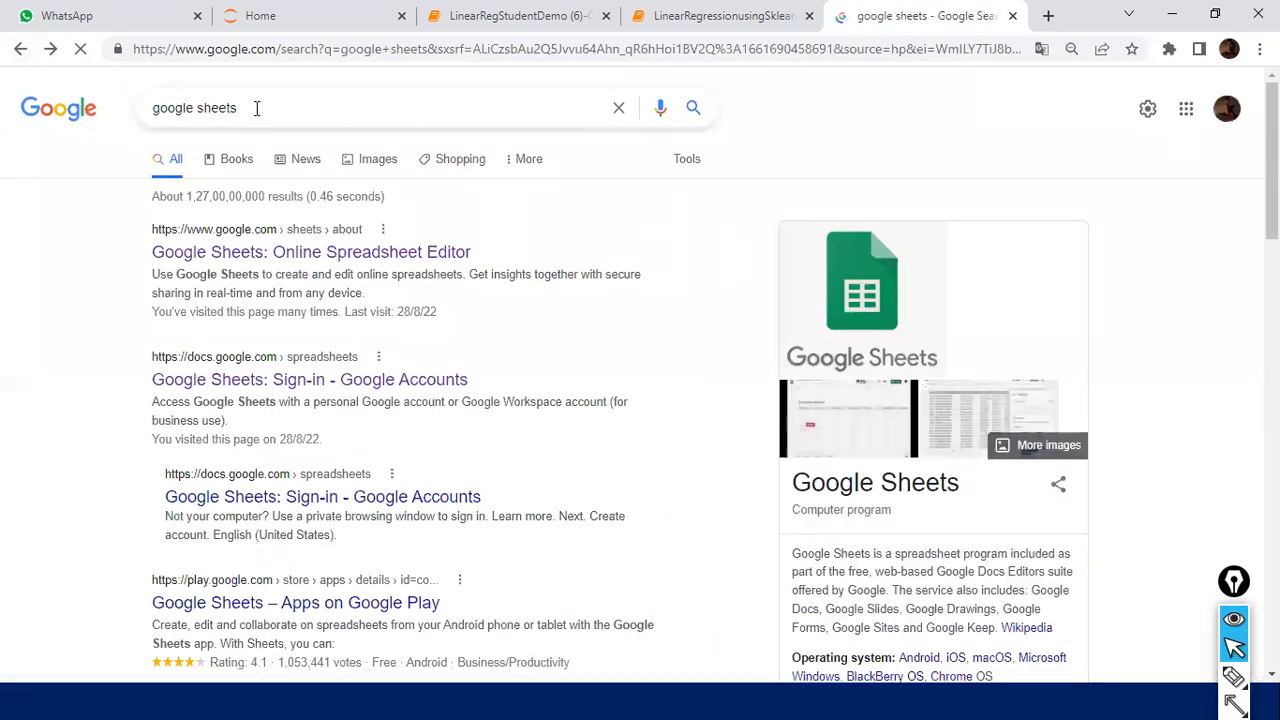
pyautogui.scroll(-3, 347, 341)
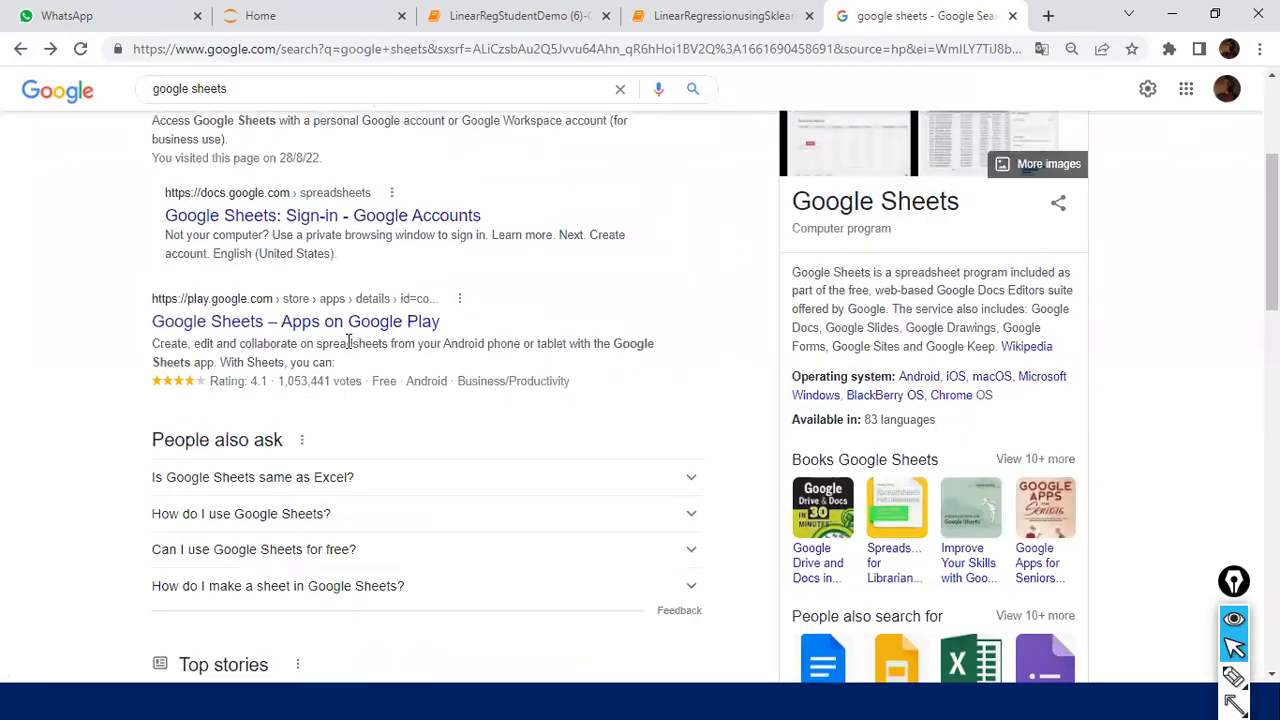
pyautogui.scroll(2, 346, 344)
pyautogui.scroll(-2, 300, 338)
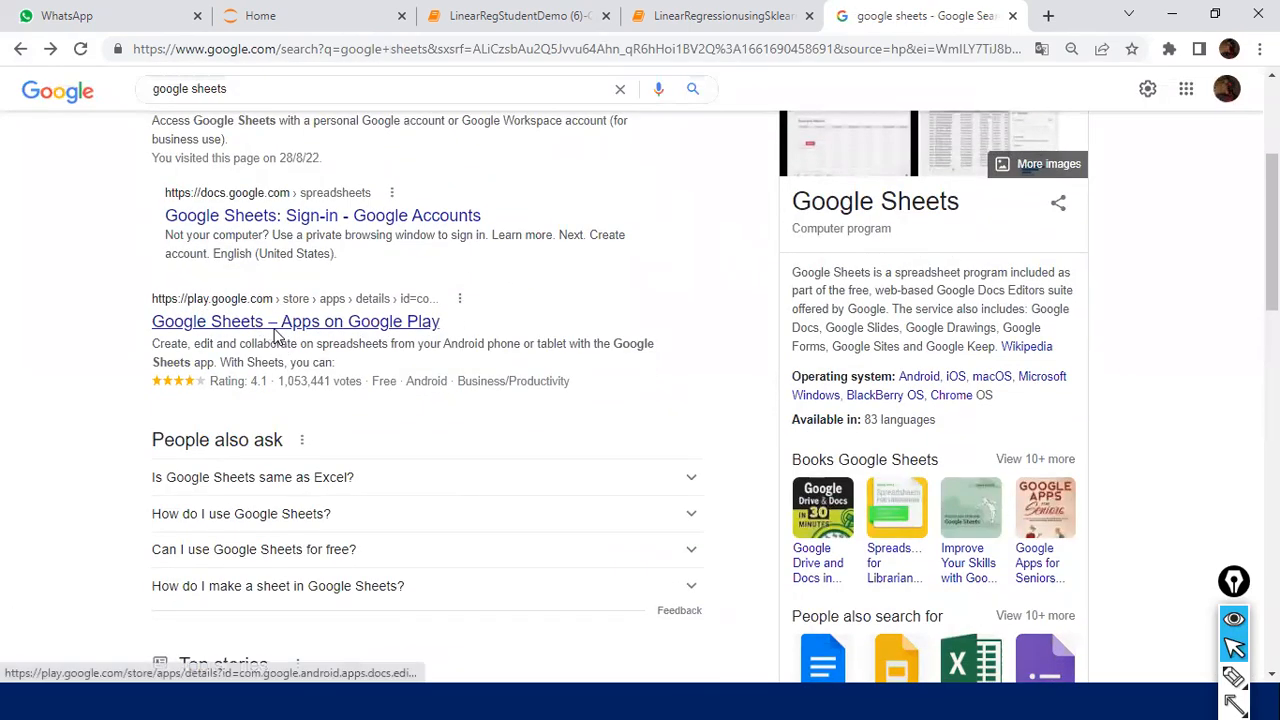
pyautogui.scroll(2, 277, 300)
pyautogui.scroll(1, 277, 280)
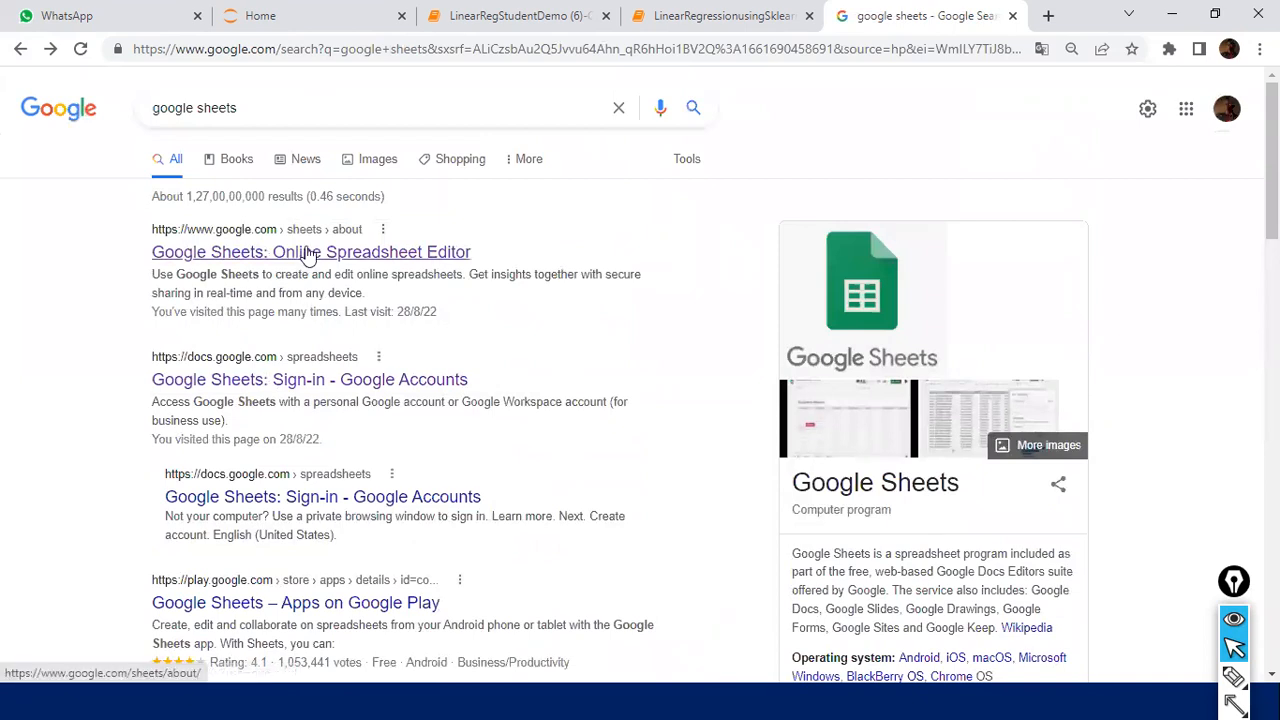
pyautogui.click(306, 251)
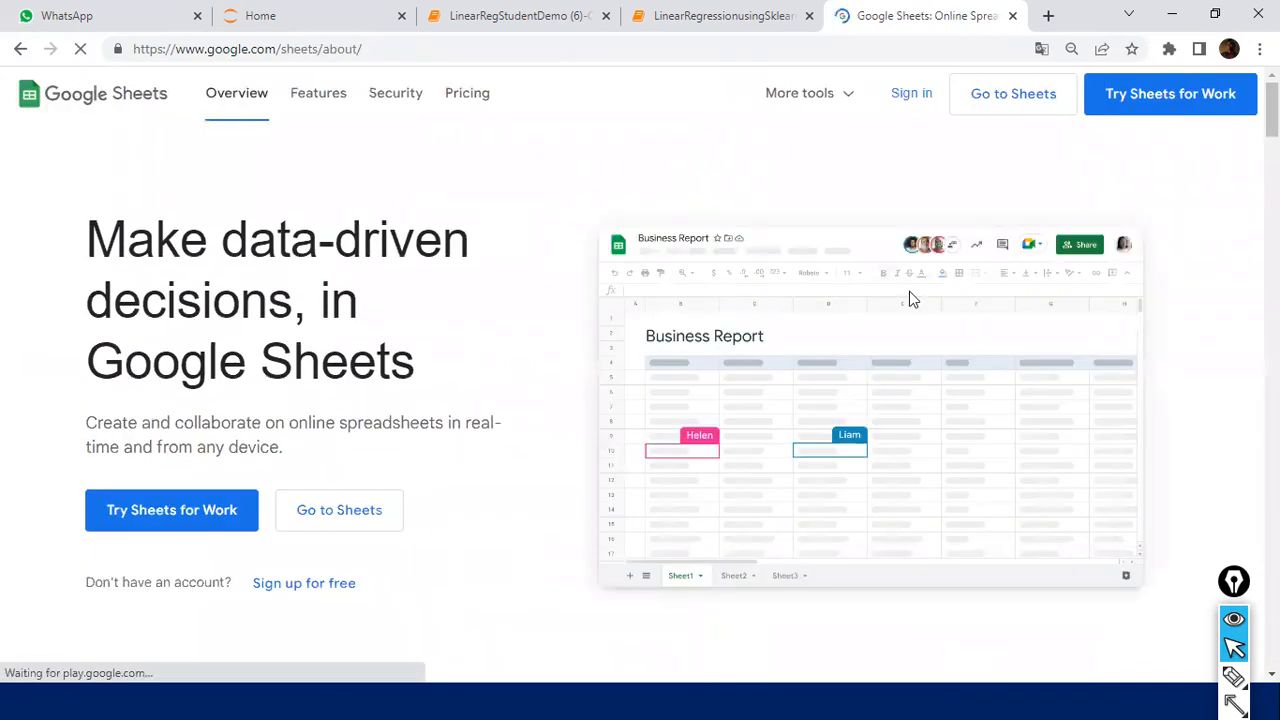
# View the Try Sheets for Work offer and its Google Workspace sign-up form, and return to the offer page.
pyautogui.click(195, 512)
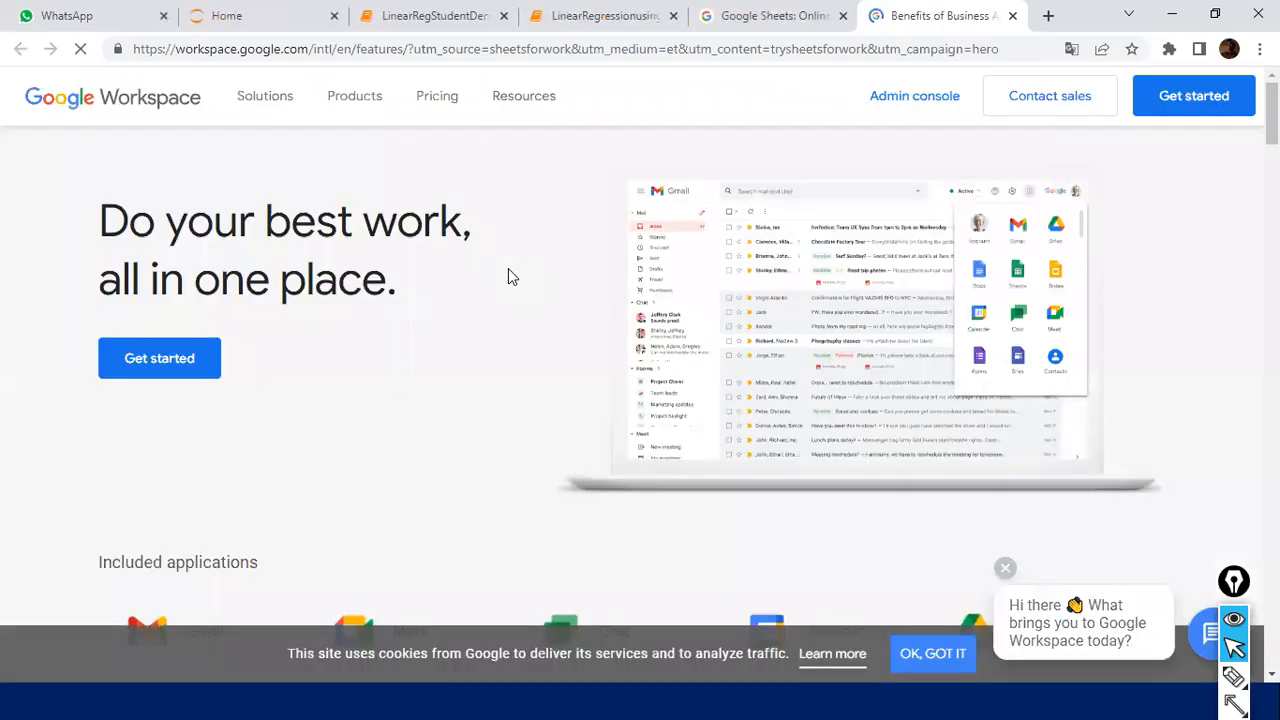
pyautogui.click(190, 360)
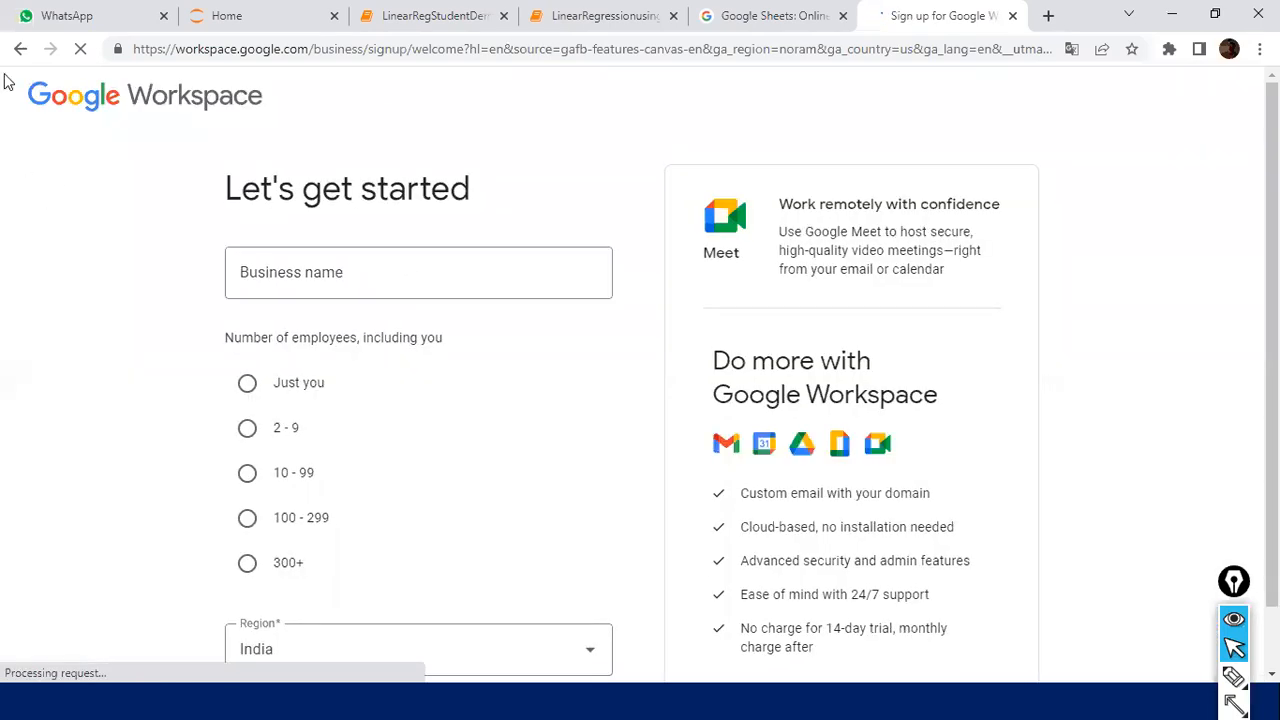
pyautogui.click(21, 49)
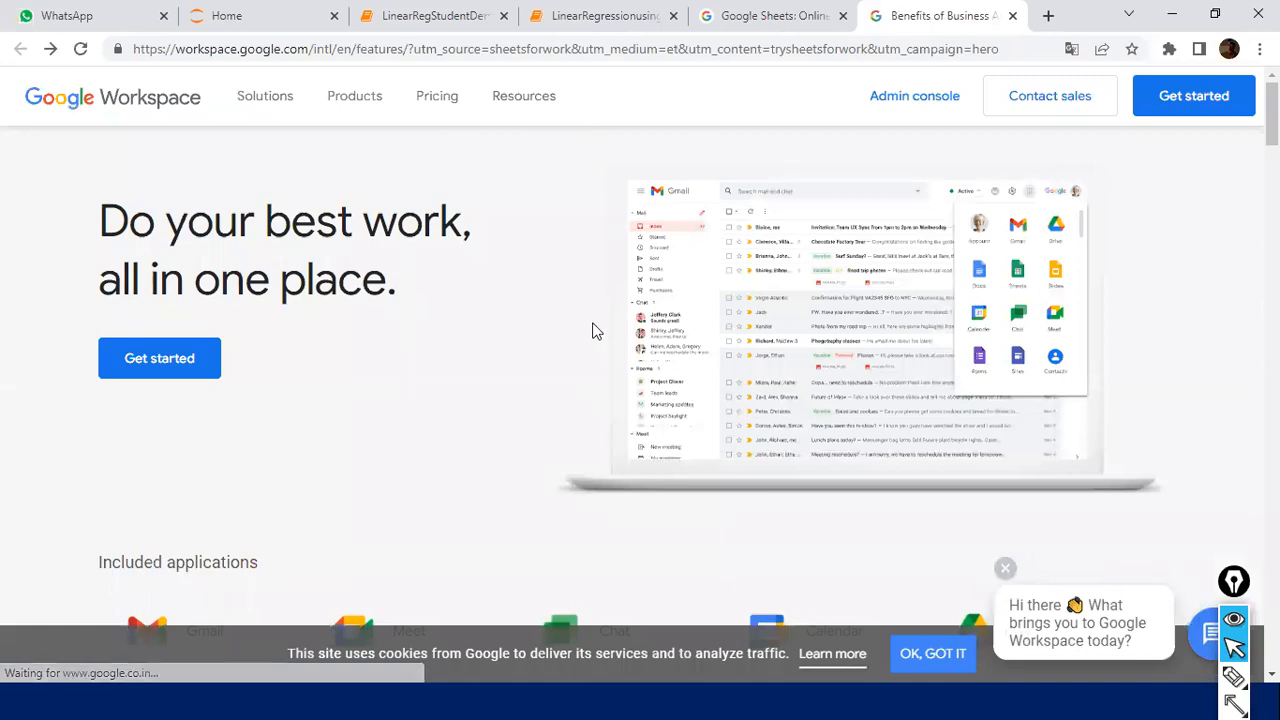
# Switch to the other Chrome window with the Google Sheets spreadsheet that holds the housing data and the Actual and Predicted labels.
pyautogui.hotkey('alt', 'Tab')
pyautogui.press('Tab')
pyautogui.press('Tab')
pyautogui.press('Tab')
pyautogui.press('Tab')
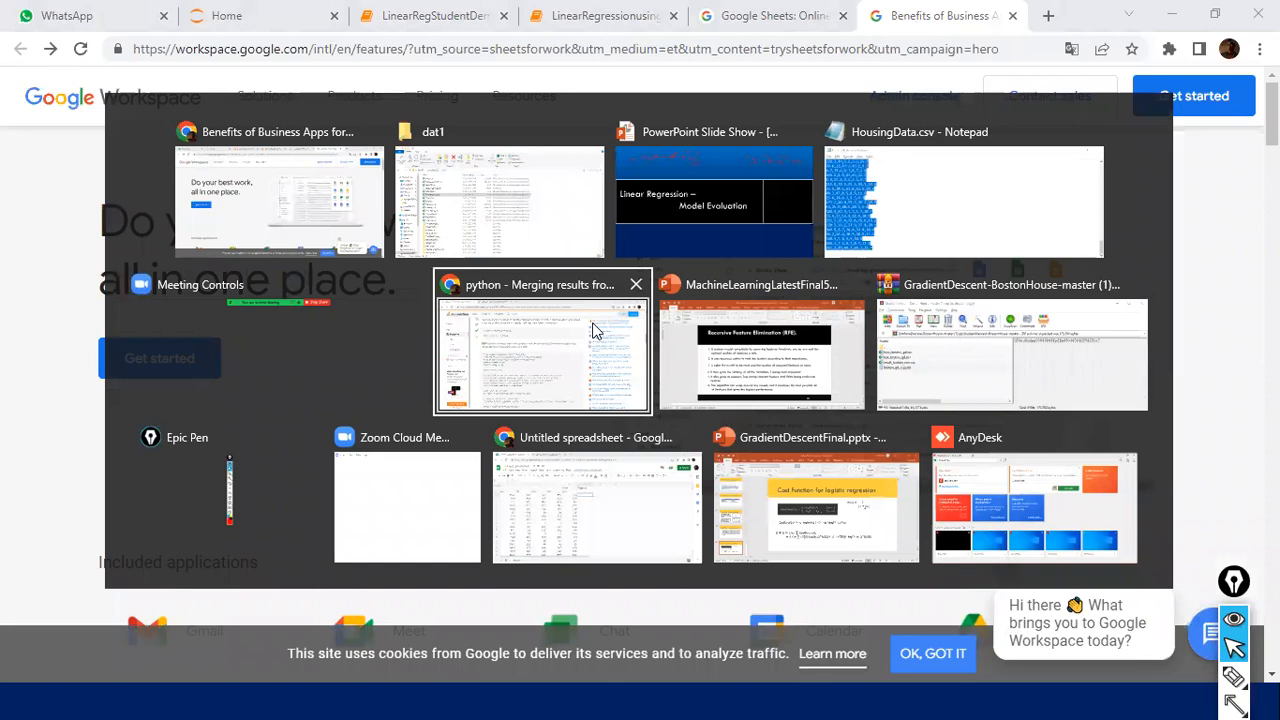
pyautogui.press('Escape')
pyautogui.press('super')
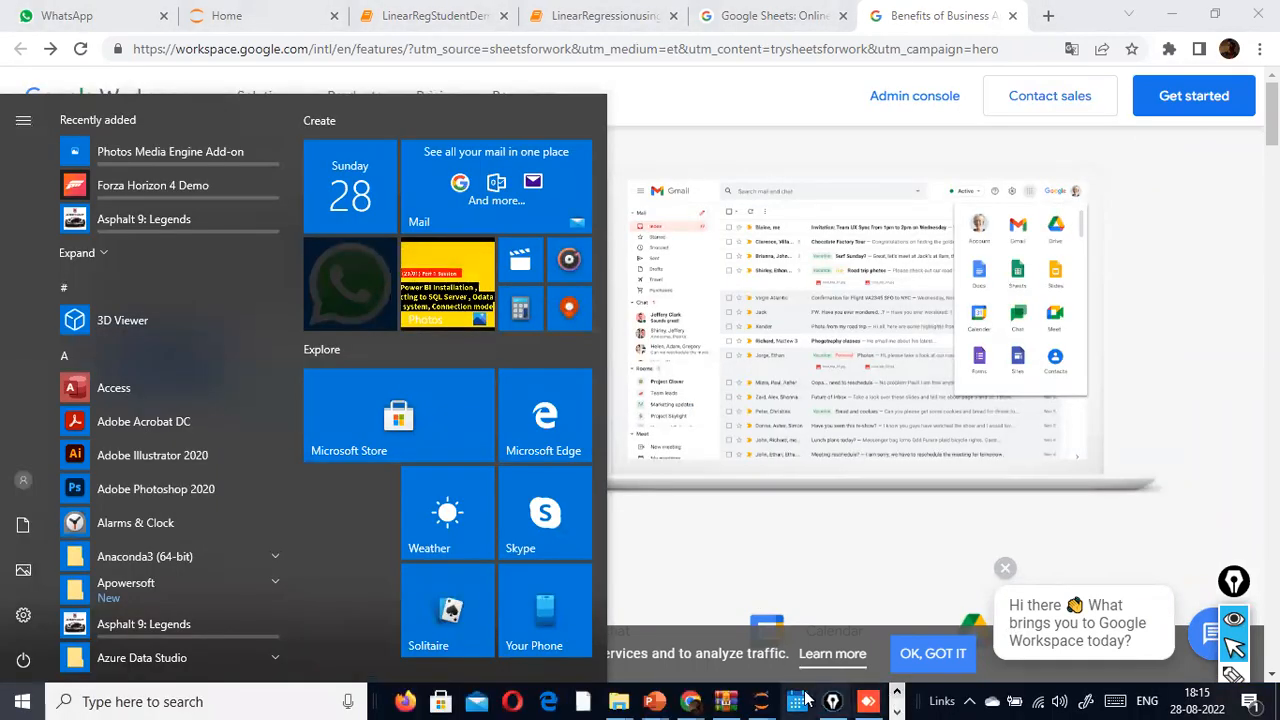
pyautogui.moveTo(690, 701)
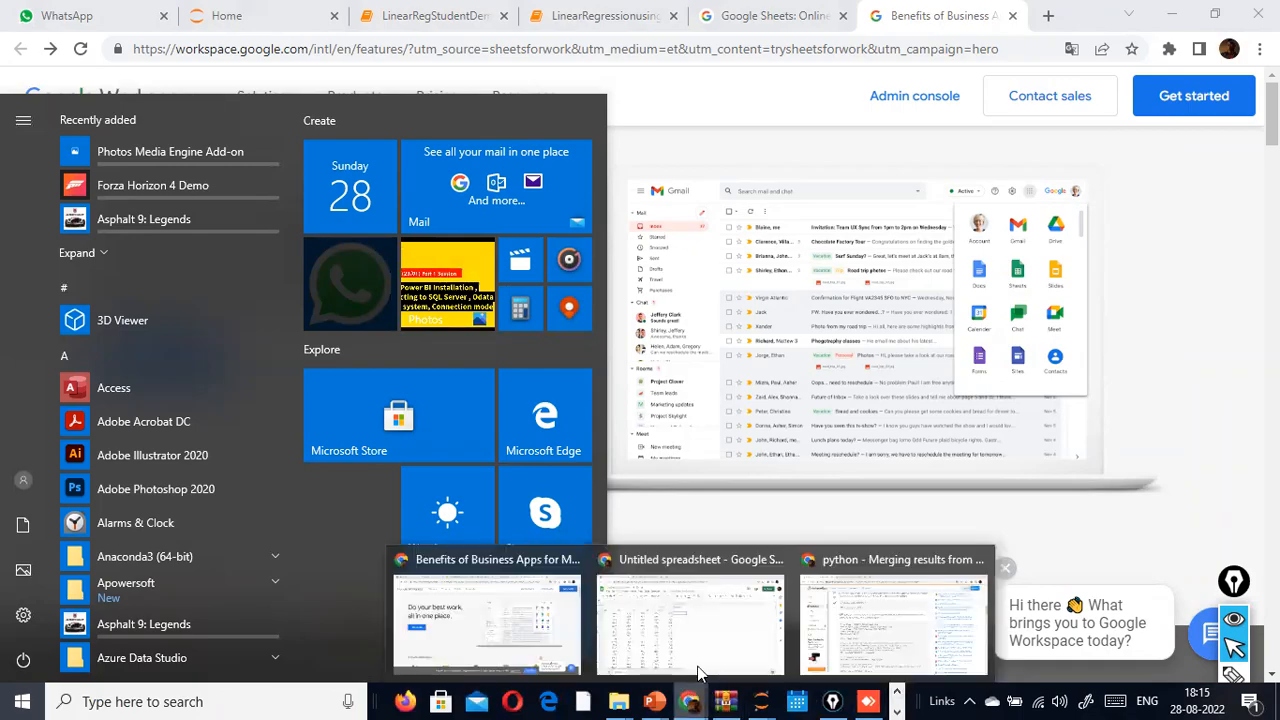
pyautogui.click(879, 615)
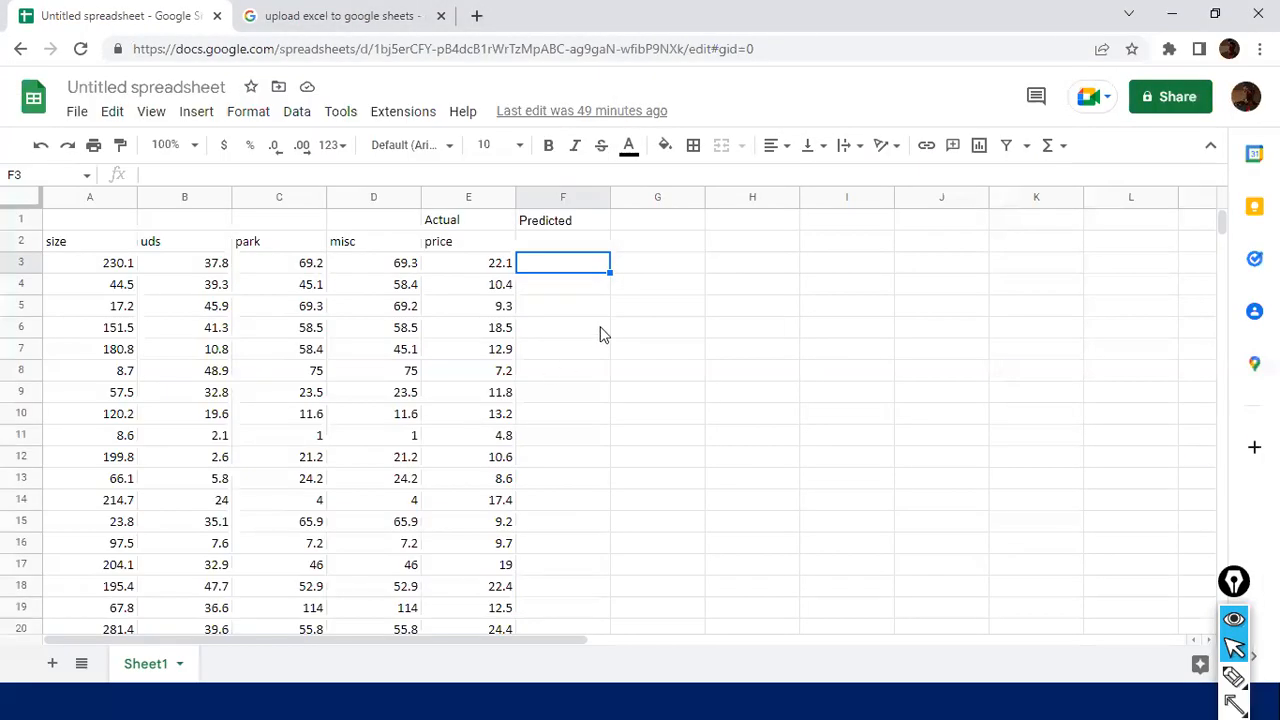
# Highlight the housing data from the size header in A2 through cell E20.
pyautogui.click(600, 334)
pyautogui.click(165, 287)
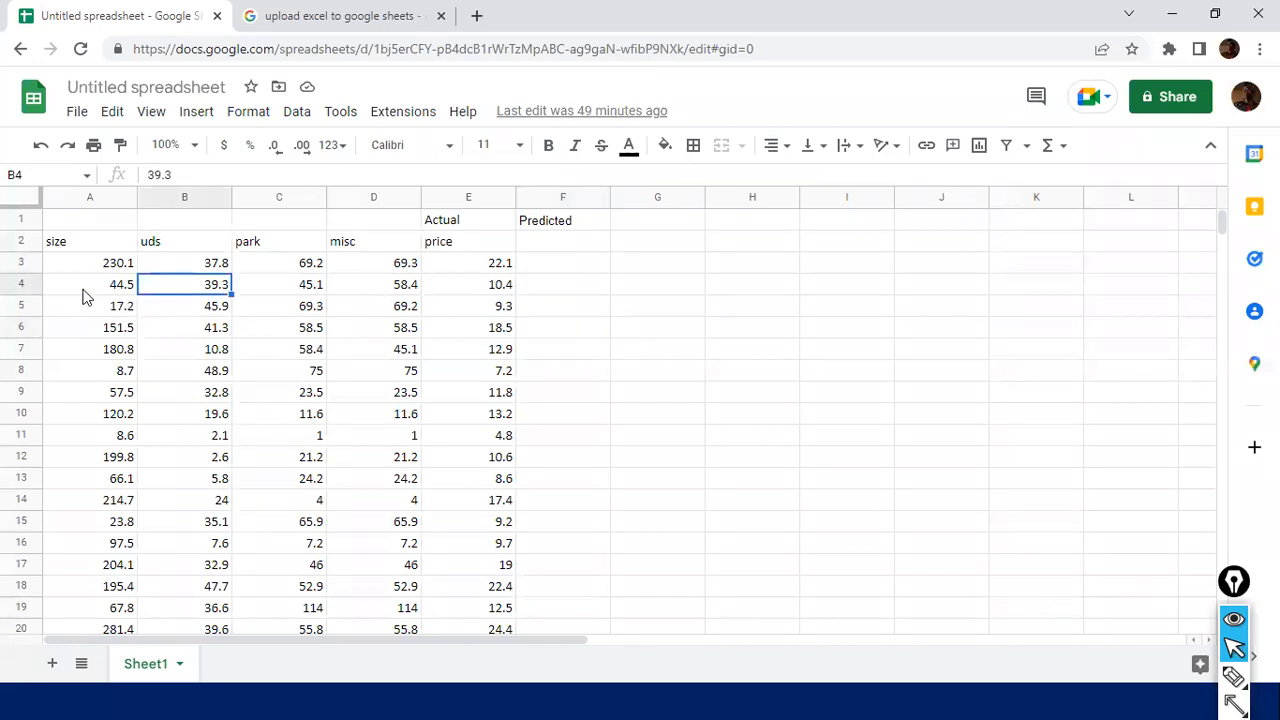
pyautogui.click(80, 260)
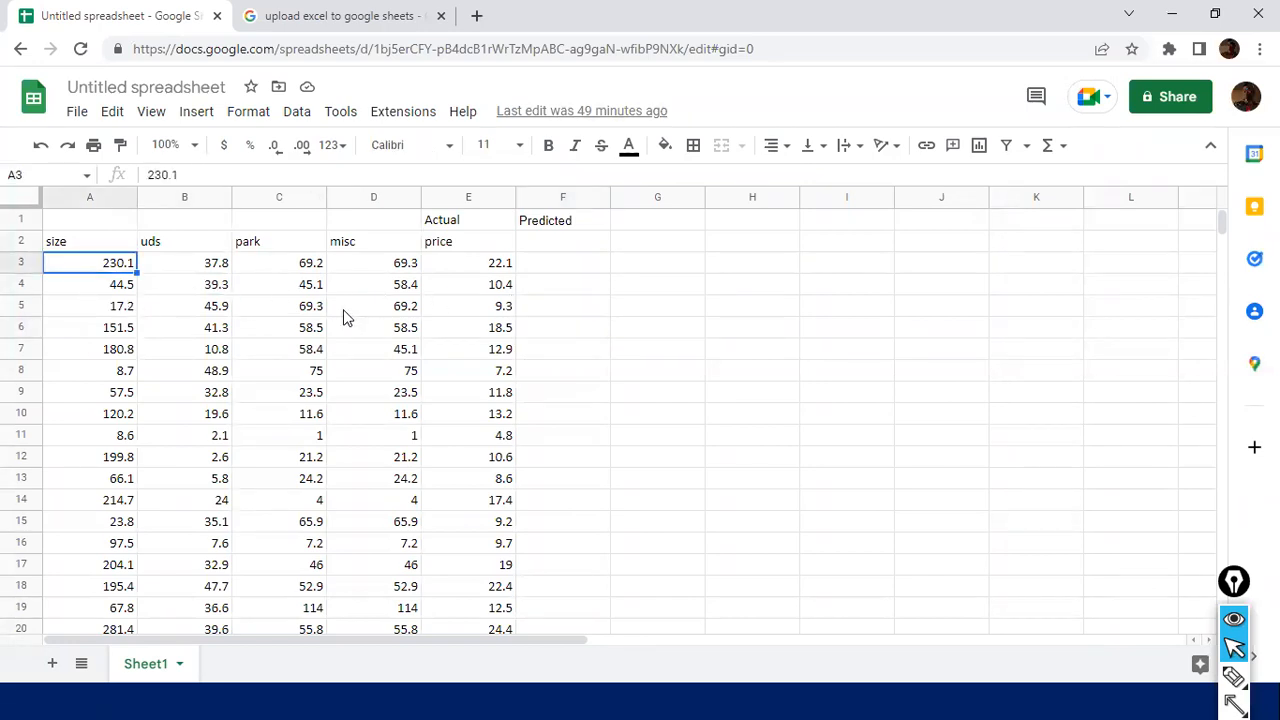
pyautogui.click(116, 246)
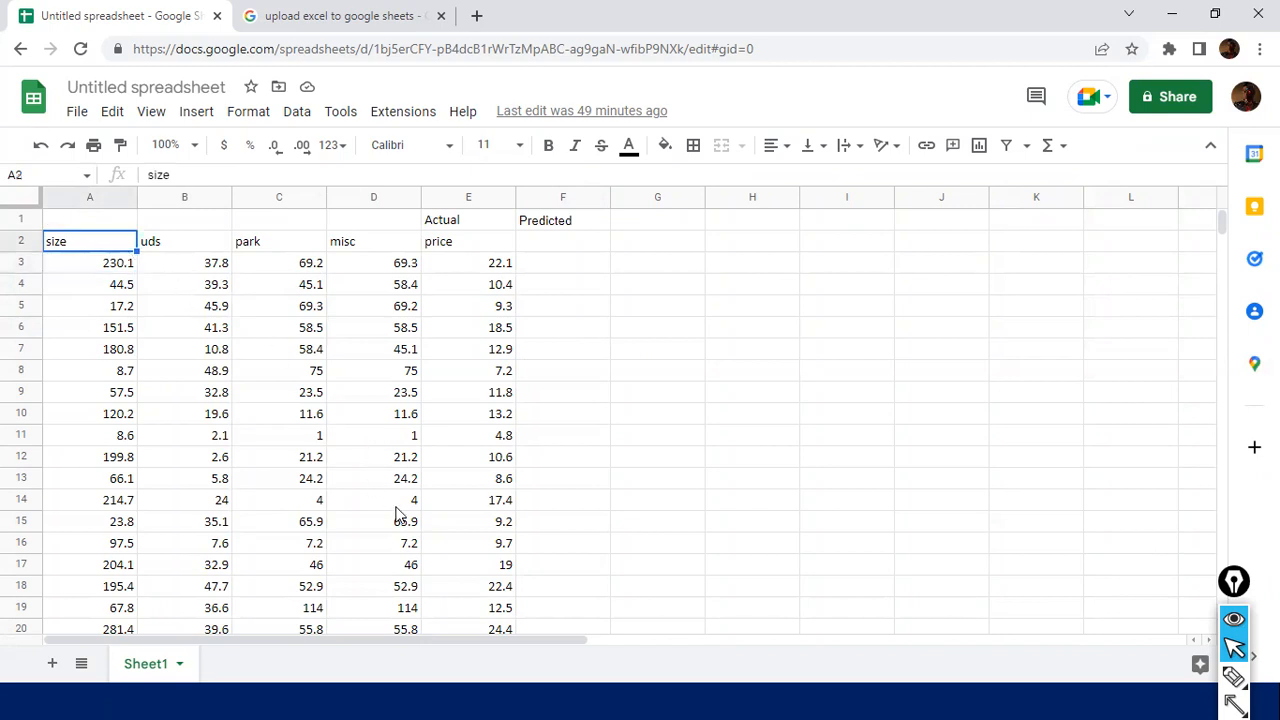
pyautogui.keyDown('shift'); pyautogui.click(405, 572); pyautogui.keyUp('shift')
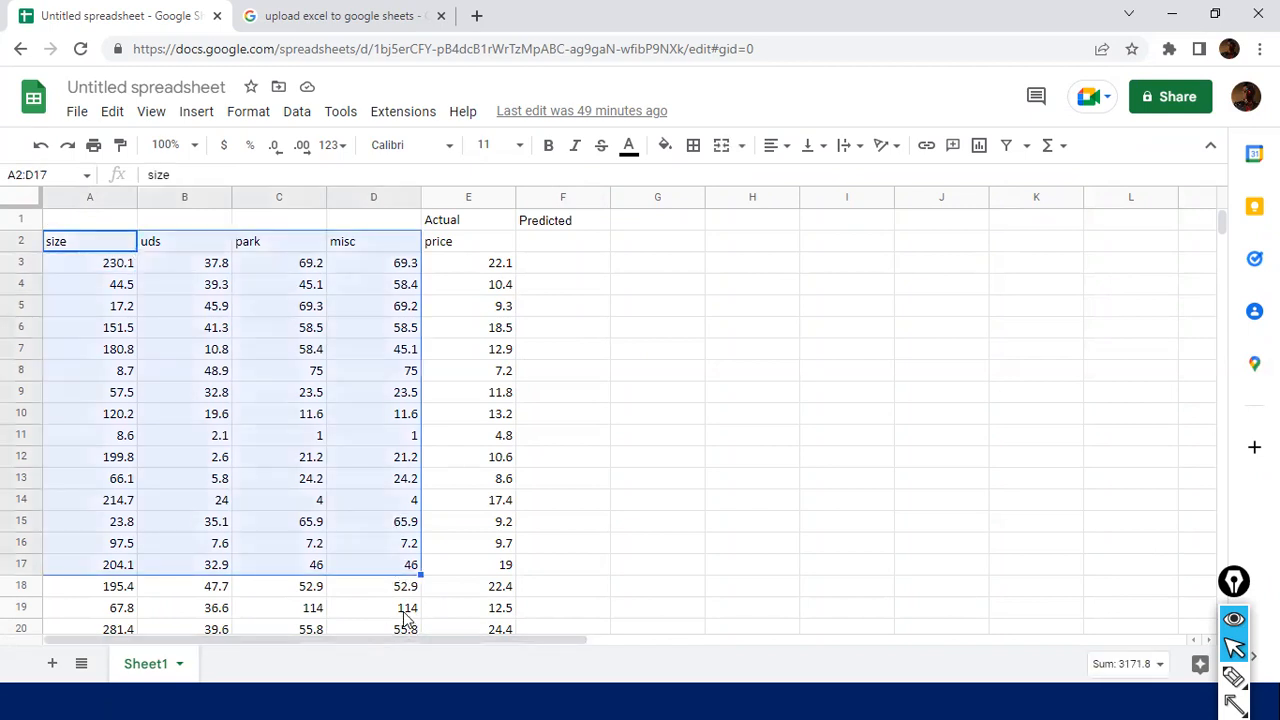
pyautogui.keyDown('shift'); pyautogui.click(504, 630); pyautogui.keyUp('shift')
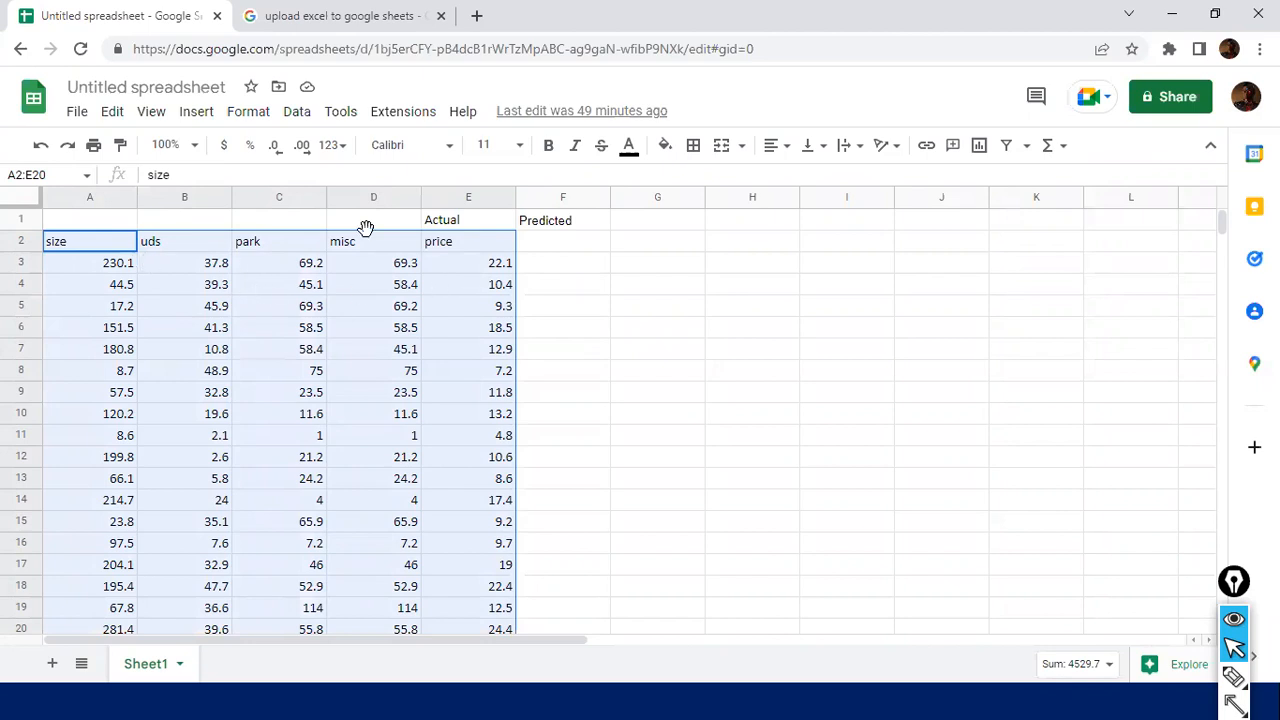
# Point out the misc, price and size headers in row 2 of the housing data.
pyautogui.keyDown('shift'); pyautogui.click(379, 246); pyautogui.keyUp('shift')
pyautogui.click(465, 248)
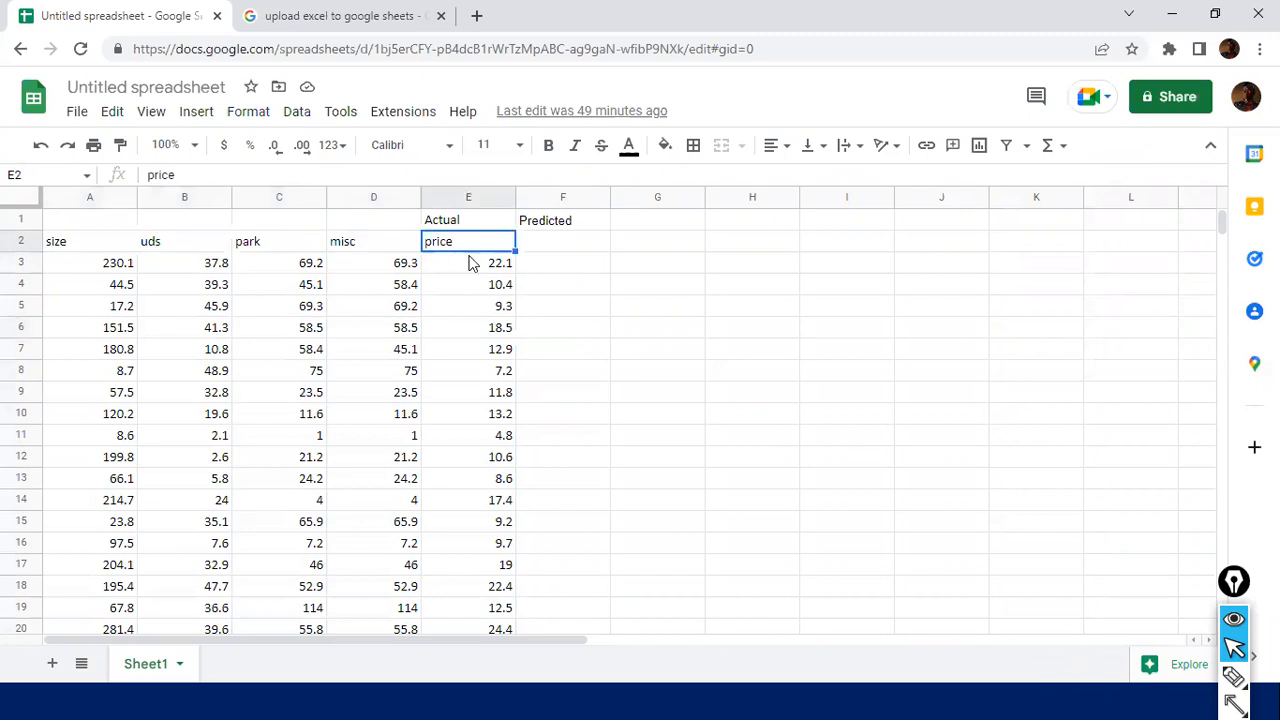
pyautogui.click(94, 243)
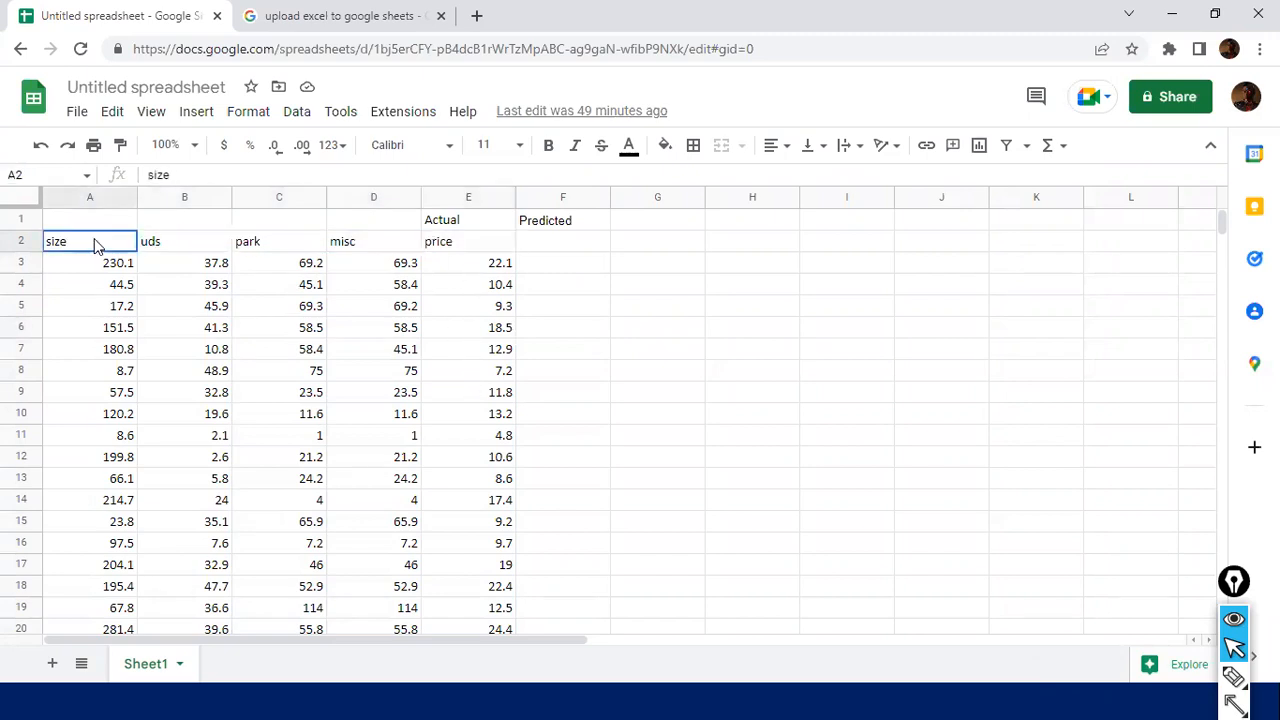
# Point out the price header and the empty cell F2 under Predicted, and highlight the first house's feature values in A3:D3.
pyautogui.keyDown('shift'); pyautogui.click(420, 245); pyautogui.keyUp('shift')
pyautogui.click(424, 247)
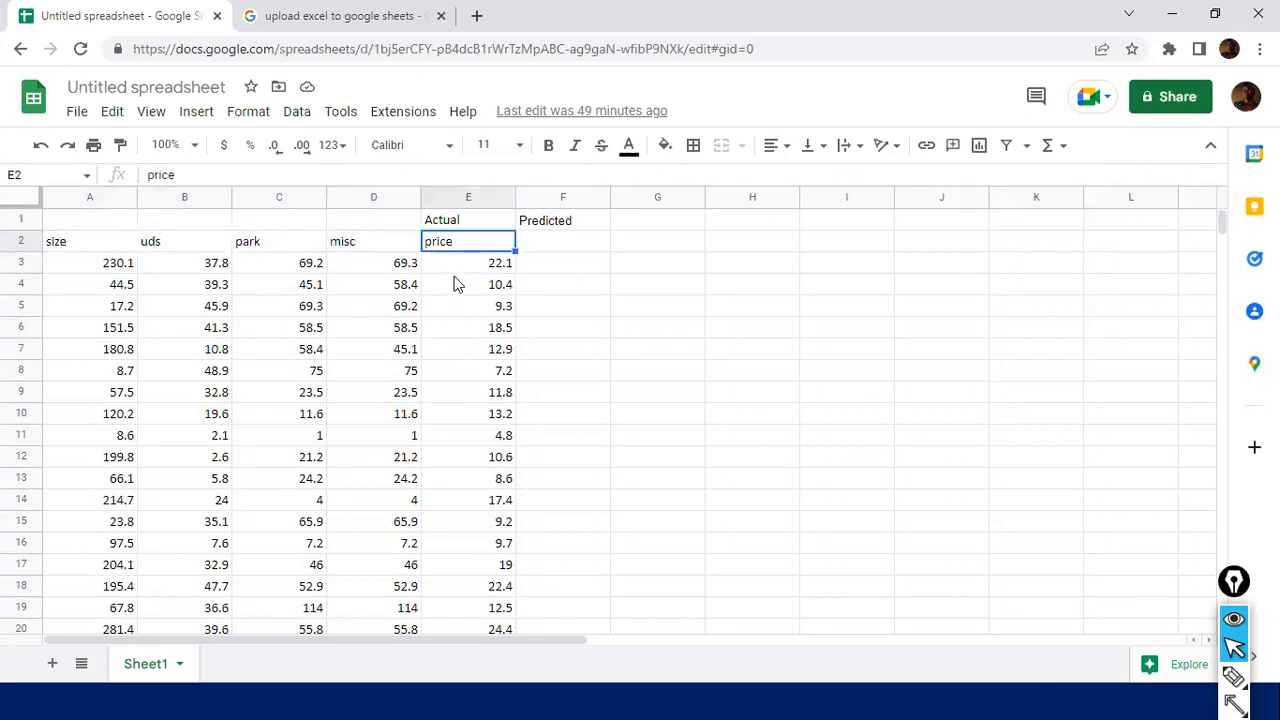
pyautogui.click(550, 250)
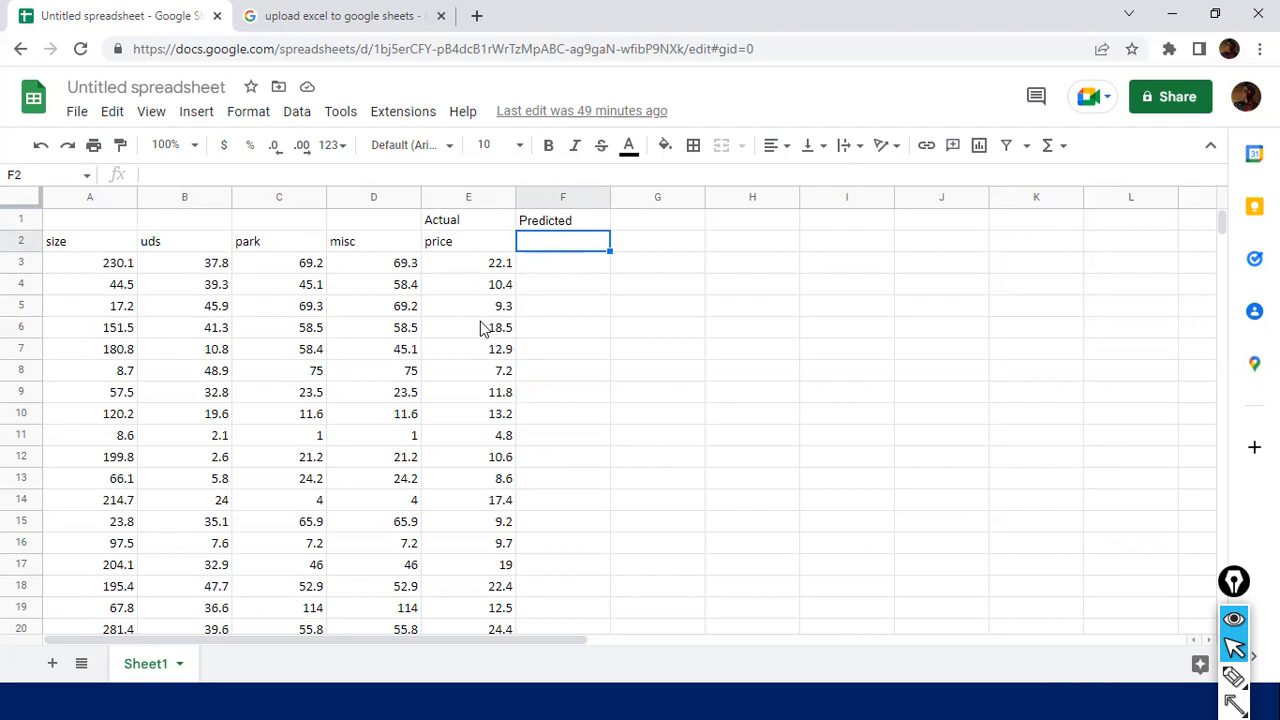
pyautogui.click(90, 270)
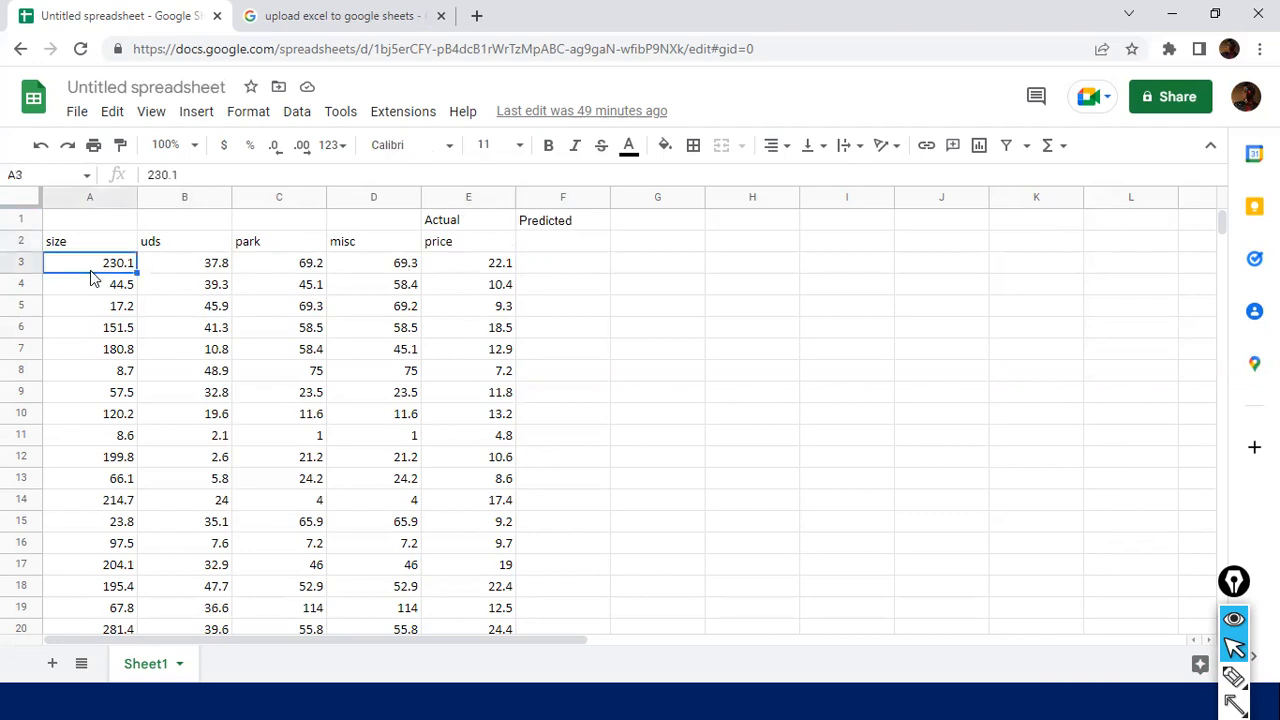
pyautogui.keyDown('shift'); pyautogui.click(343, 266); pyautogui.keyUp('shift')
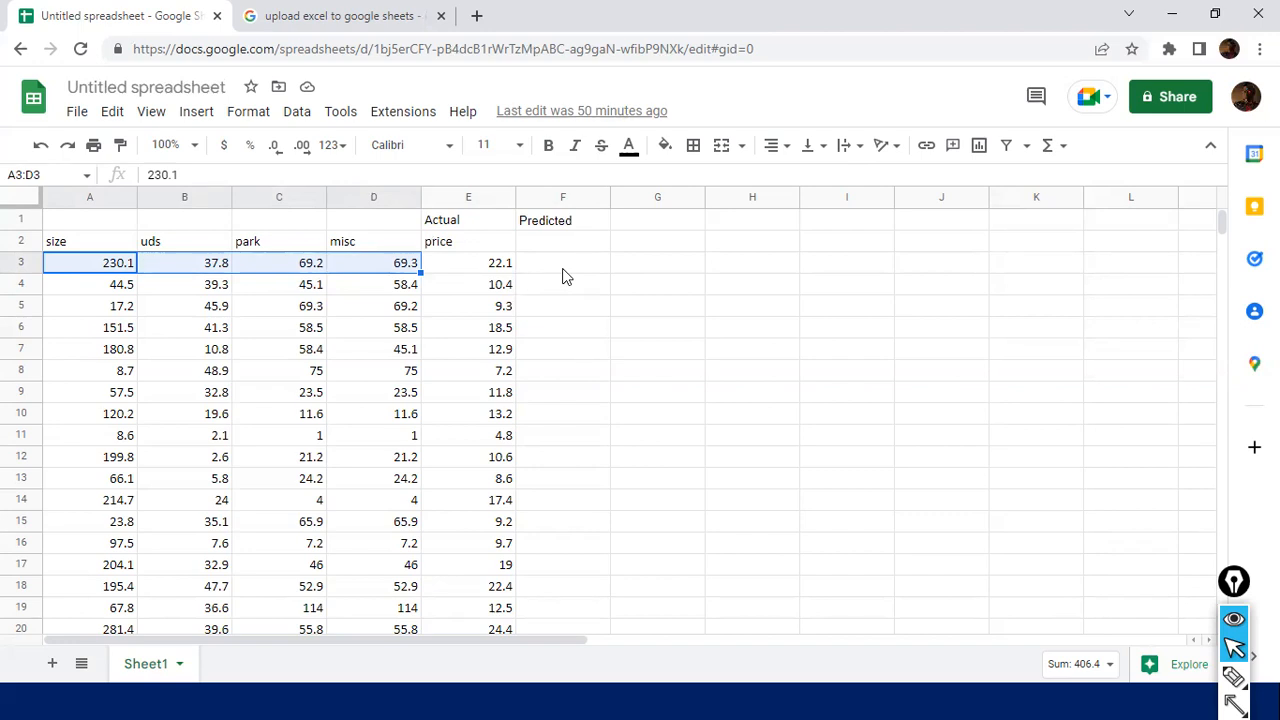
# Change the Predicted label in F1 to "Model Predicted" and select the empty cell F3.
pyautogui.doubleClick(576, 221)
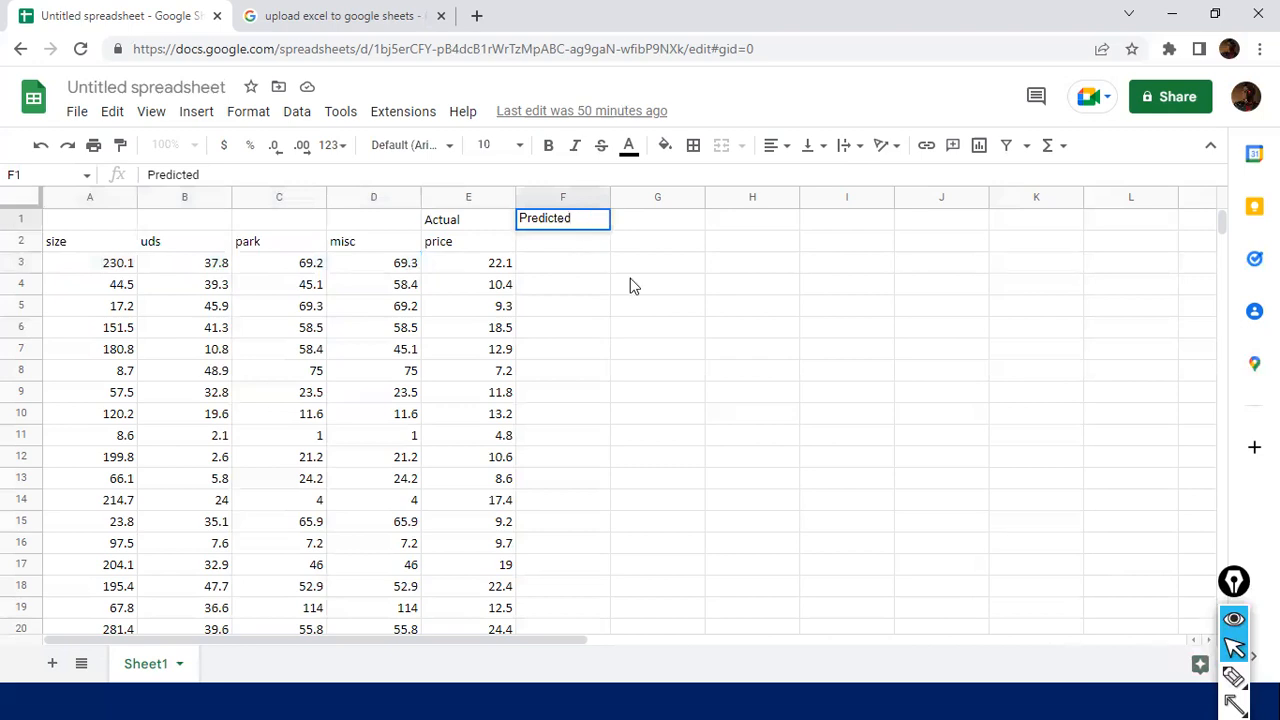
pyautogui.write('Model')
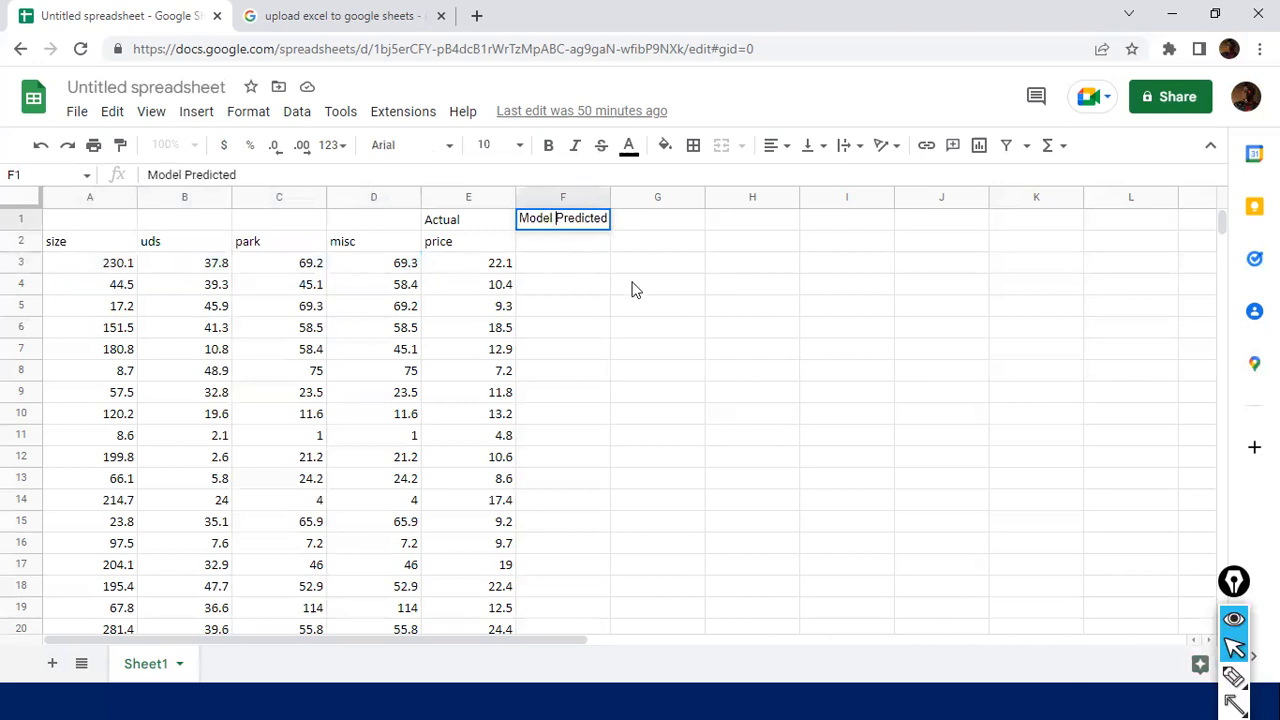
pyautogui.press('Return')
pyautogui.click(558, 266)
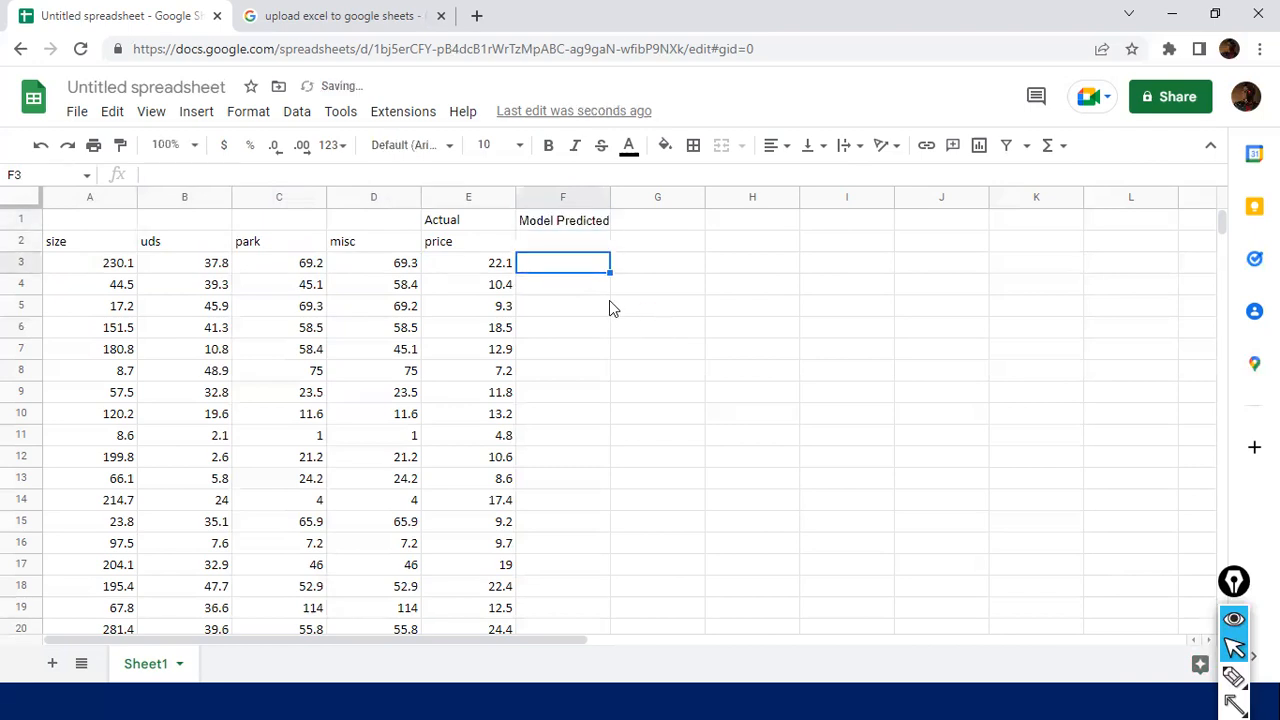
# Switch to the Jupyter window and look through the LinearRegStudentDemo (6)-Copy1 notebook from the prediction section up to the correlation heatmap.
pyautogui.hotkey('alt', 'Tab')
pyautogui.hotkey('alt', 'Tab')
pyautogui.press('Escape')
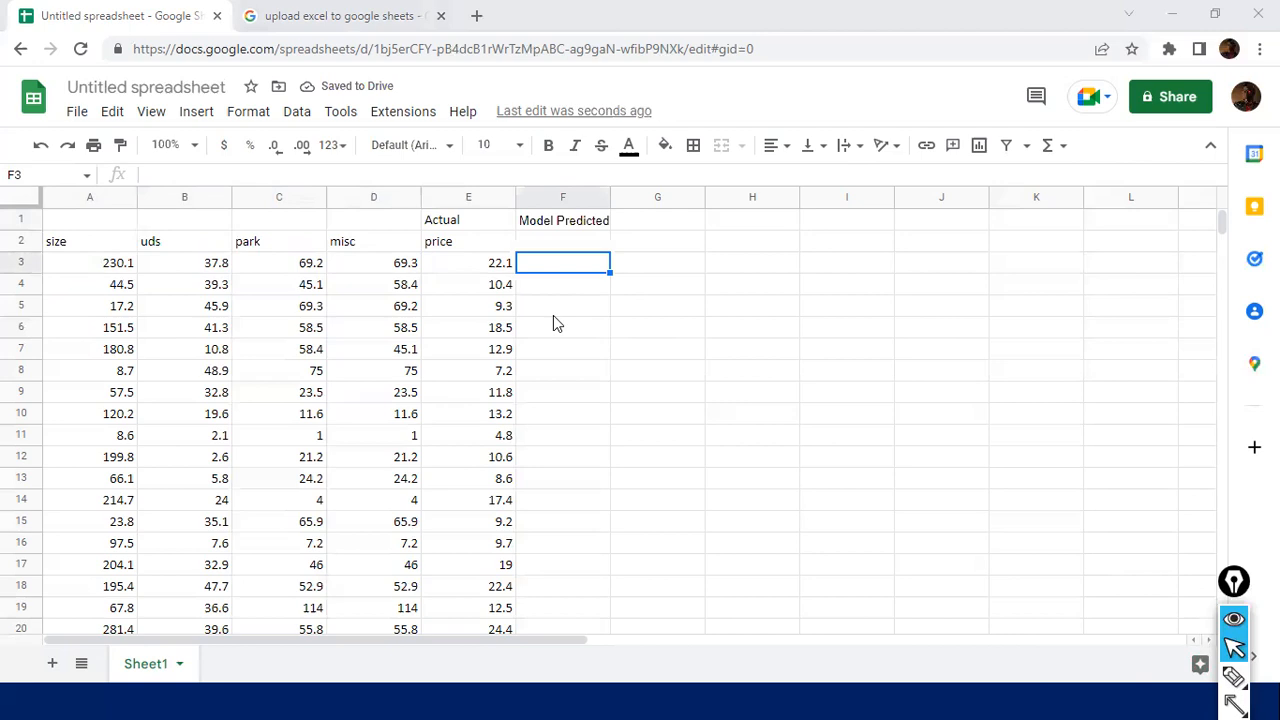
pyautogui.hotkey('alt', 'Tab')
pyautogui.hotkey('alt', 'Tab')
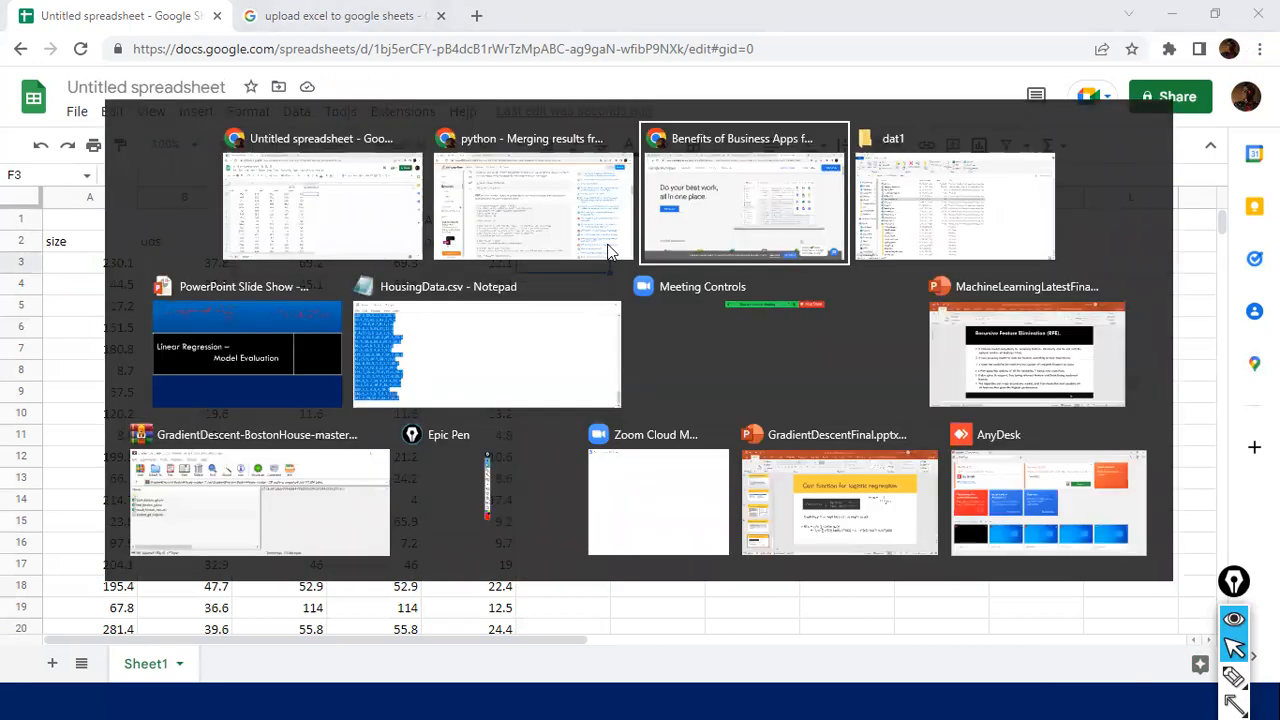
pyautogui.click(440, 16)
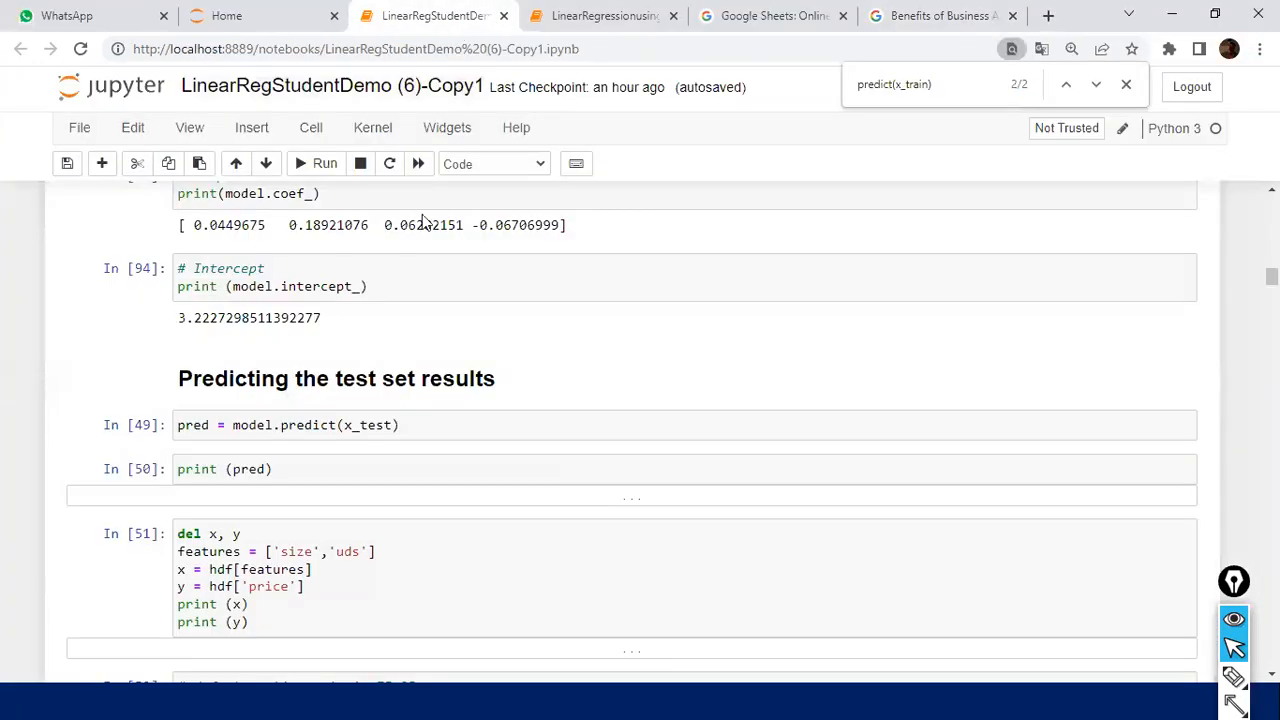
pyautogui.scroll(6, 442, 260)
pyautogui.scroll(4, 442, 262)
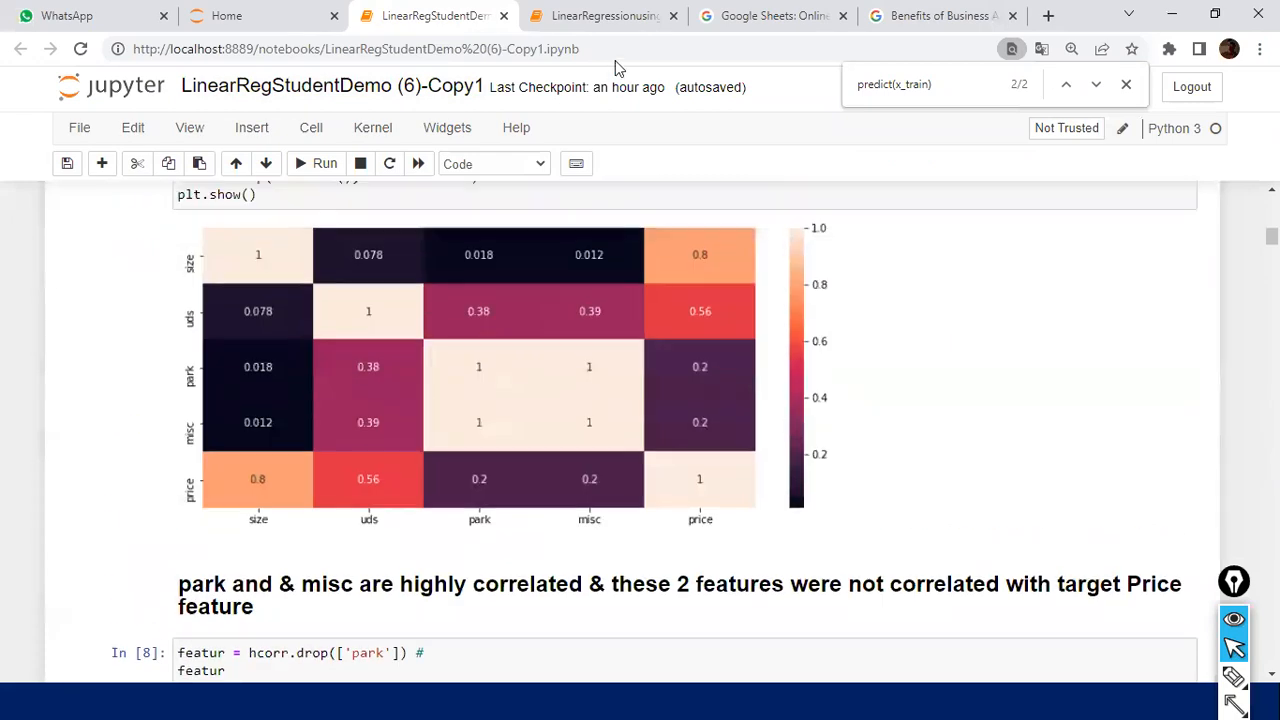
# Show the LinearRegressionusingSklearn notebook and highlight x_train in the model.fit call.
pyautogui.click(600, 16)
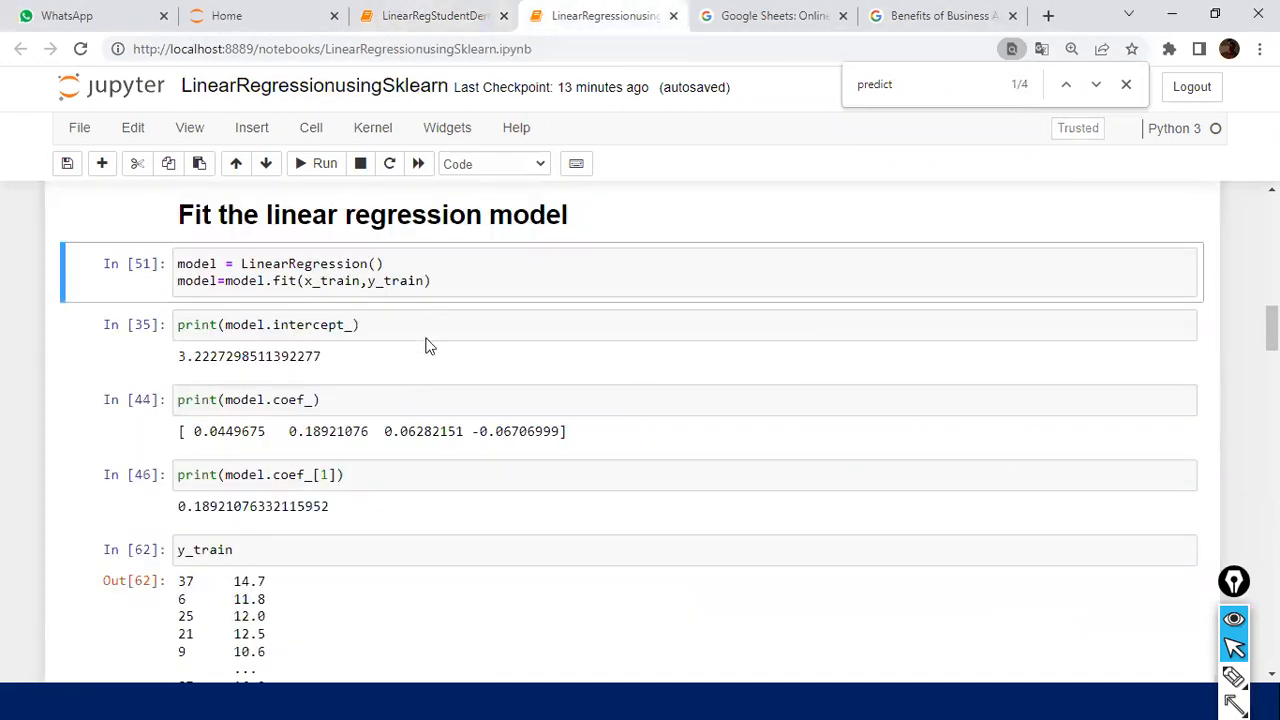
pyautogui.click(470, 272)
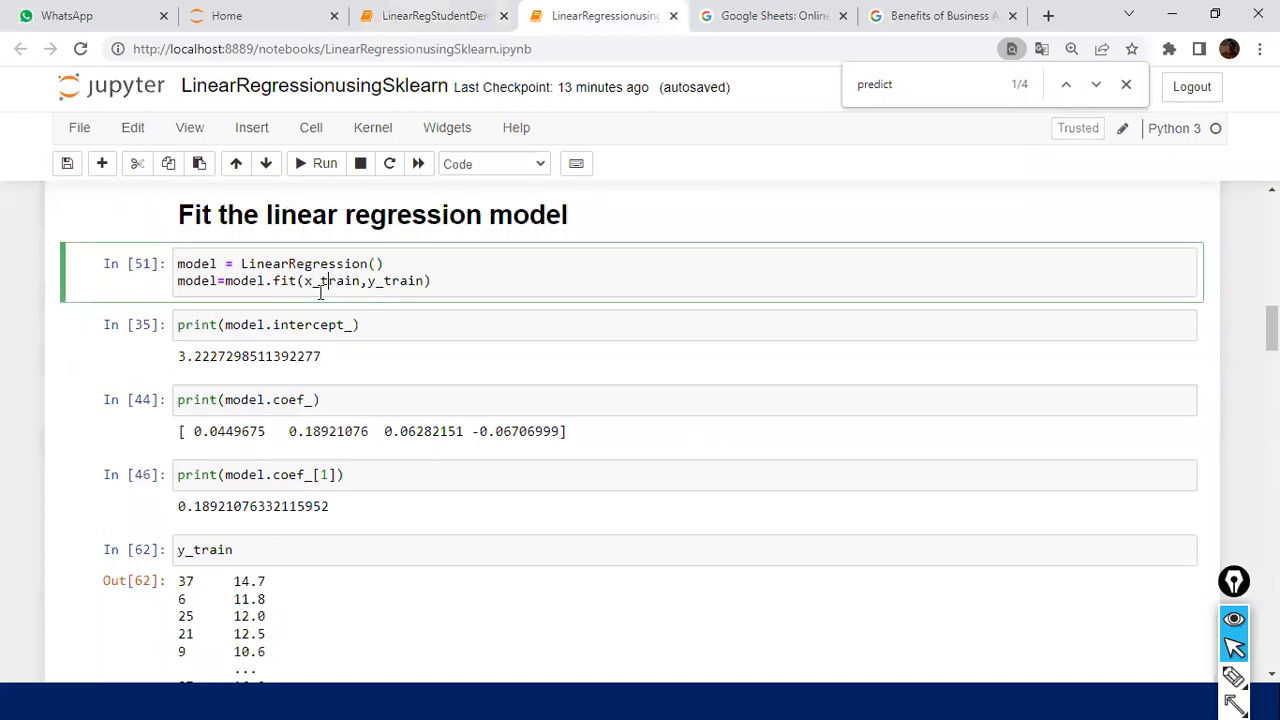
pyautogui.moveTo(304, 282); pyautogui.dragTo(362, 282)
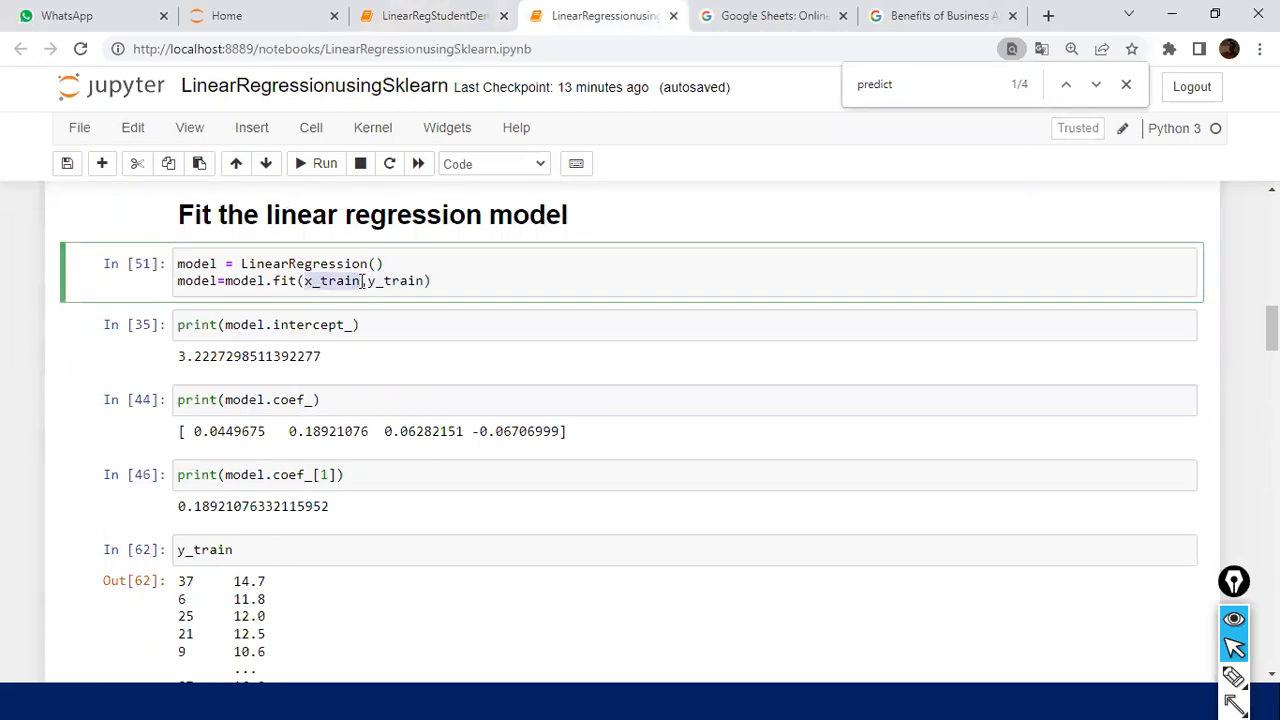
# Switch to the housing spreadsheet, highlight the size, uds, park and misc headers in A2:D2, and return to the notebook.
pyautogui.hotkey('alt', 'Tab')
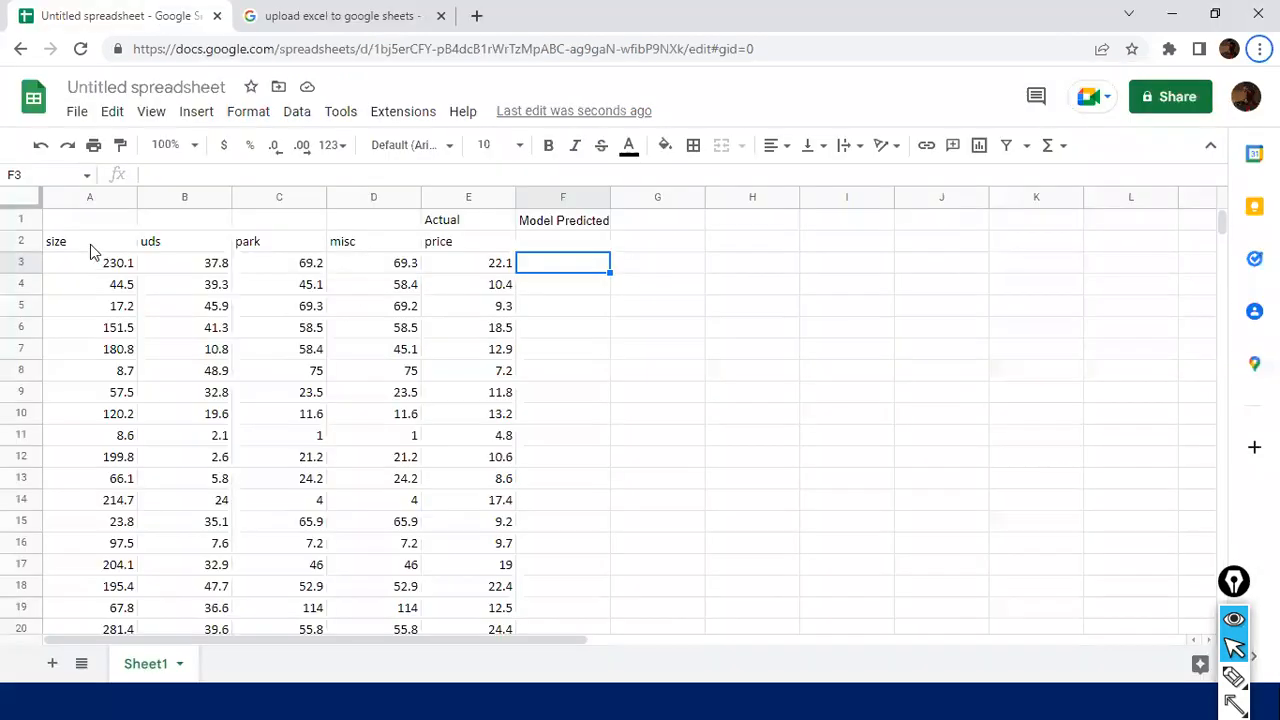
pyautogui.click(90, 243)
pyautogui.keyDown('shift'); pyautogui.click(371, 240); pyautogui.keyUp('shift')
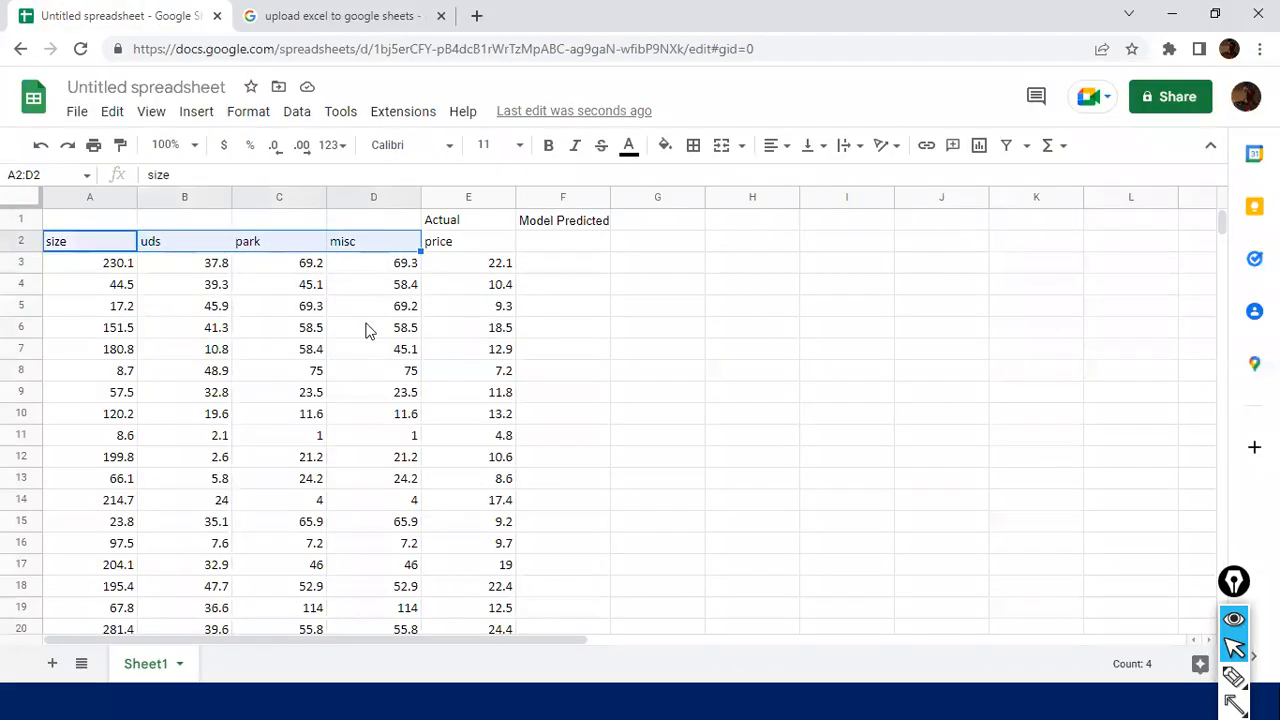
pyautogui.hotkey('alt', 'Tab')
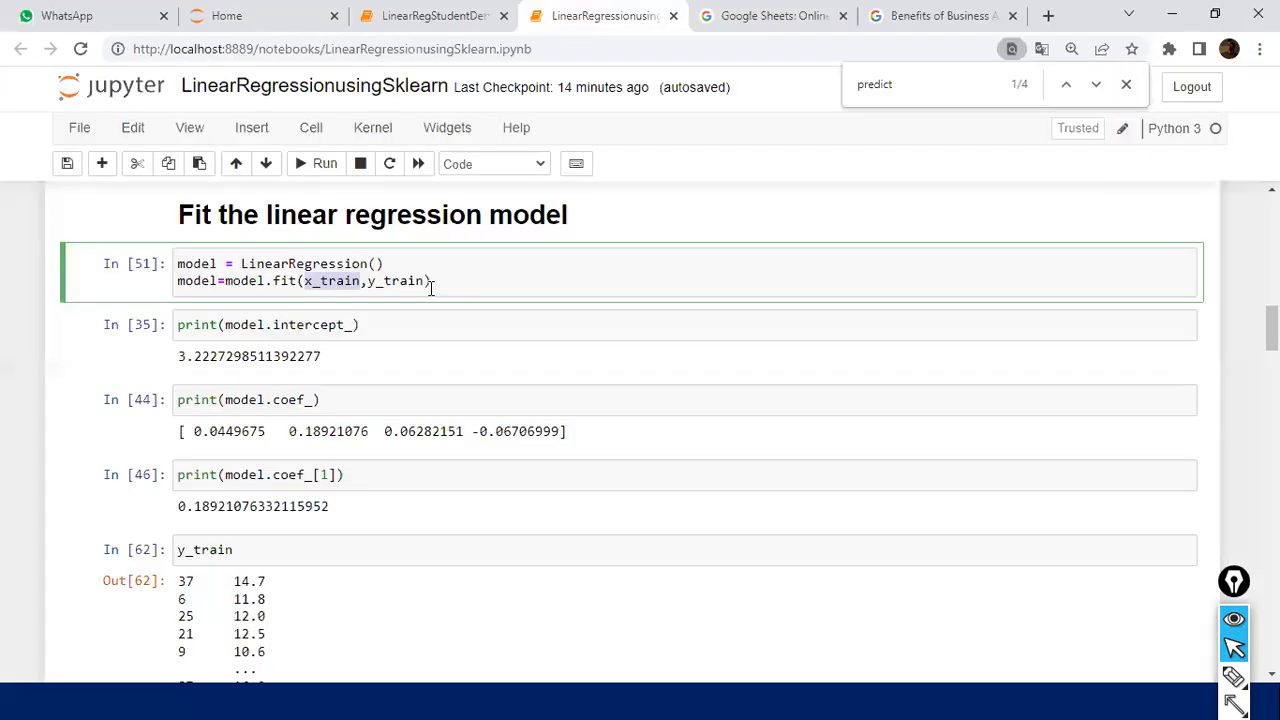
# Point out the price header in E2 of the spreadsheet, and return to y_train in the notebook's model.fit call.
pyautogui.hotkey('alt', 'Tab')
pyautogui.click(437, 242)
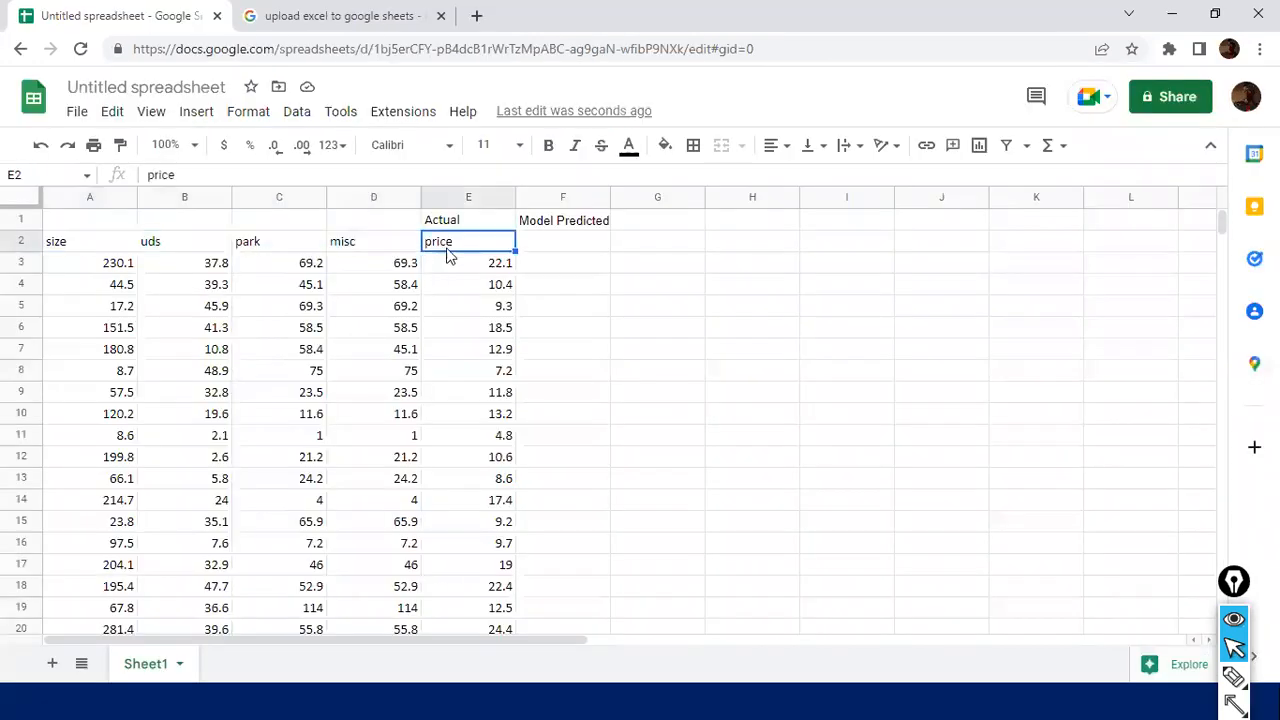
pyautogui.hotkey('alt', 'Tab')
pyautogui.click(398, 281)
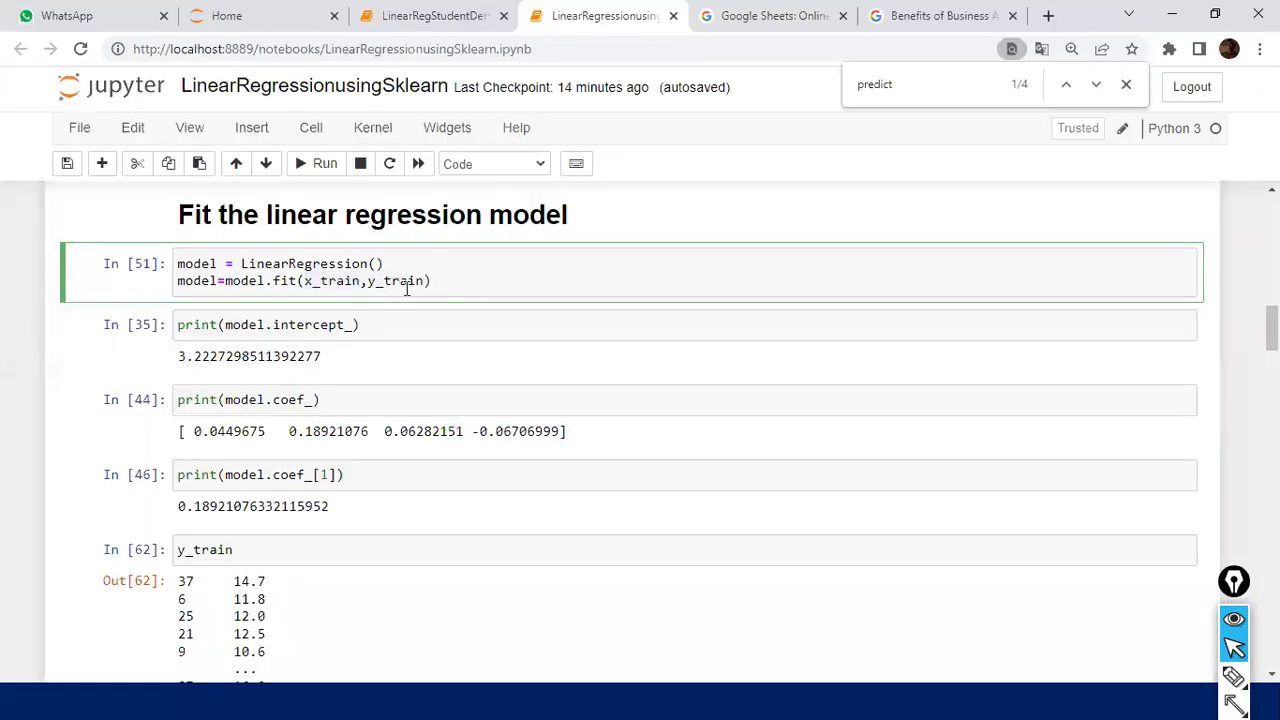
# Switch to the PowerPoint slide on Linear Regression – Model Evaluation to review its handwritten notes, and return to the notebook.
pyautogui.hotkey('alt', 'Tab')
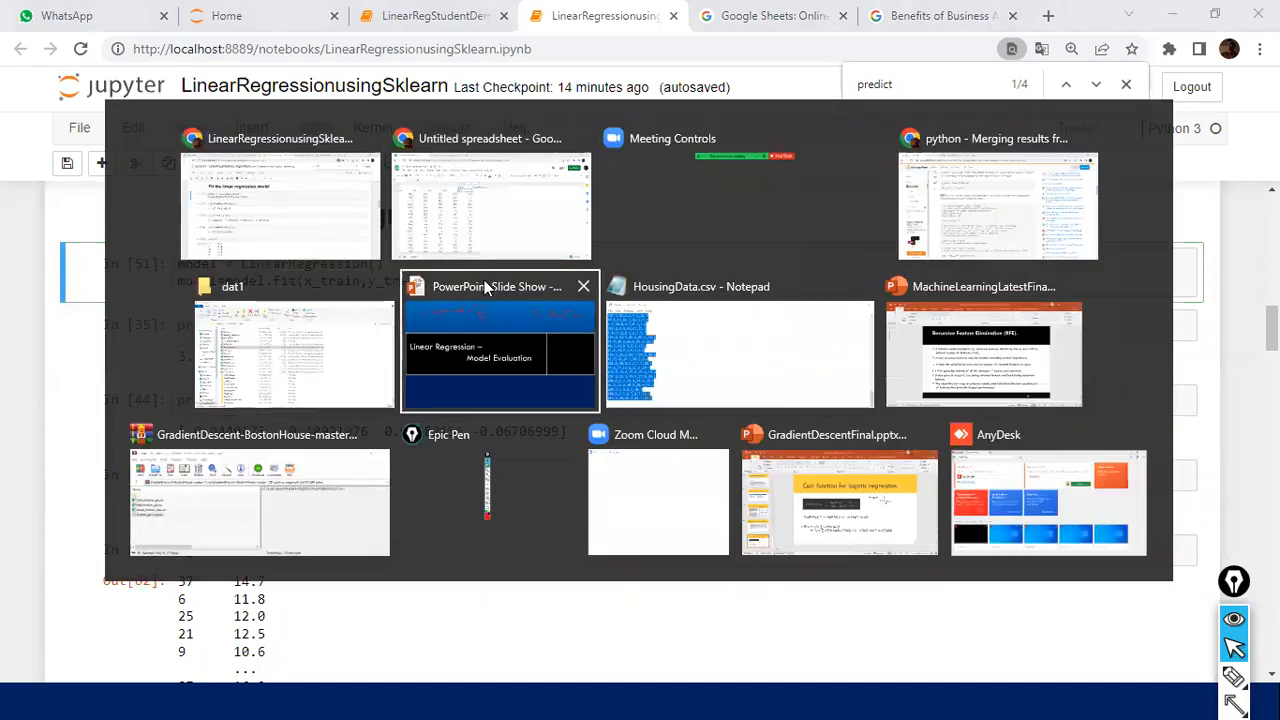
pyautogui.click(484, 287)
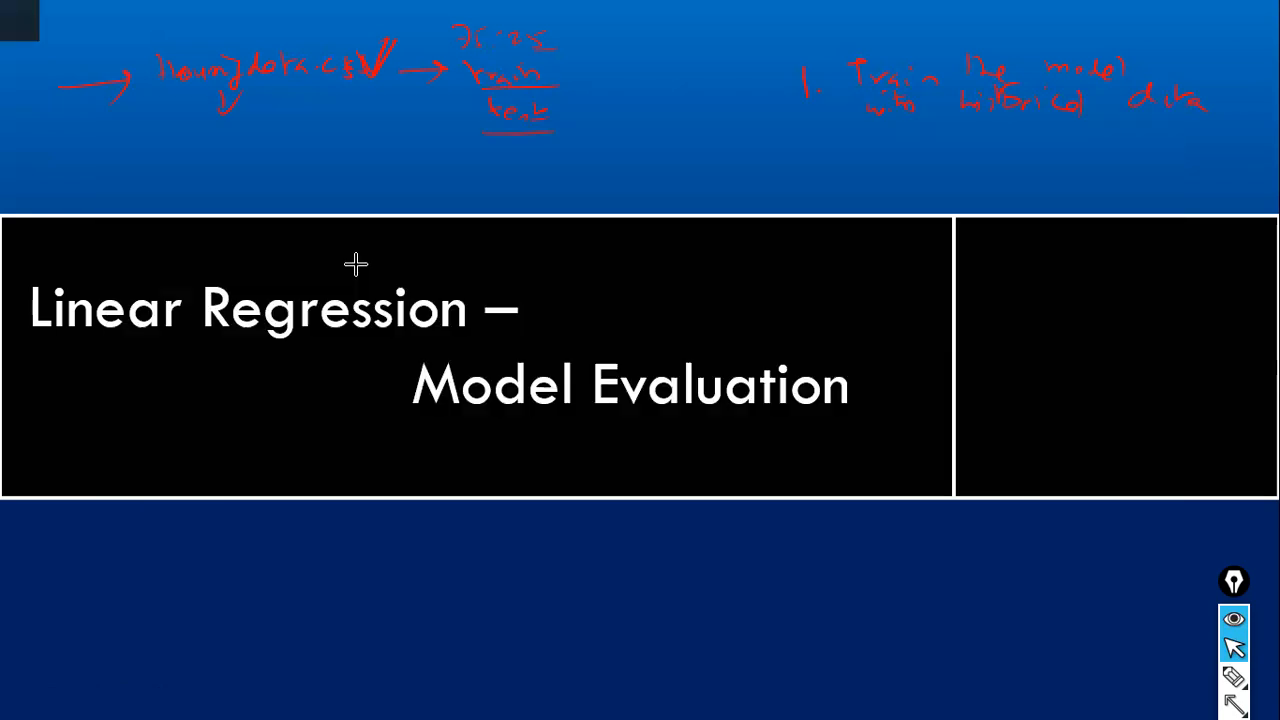
pyautogui.hotkey('alt', 'Tab')
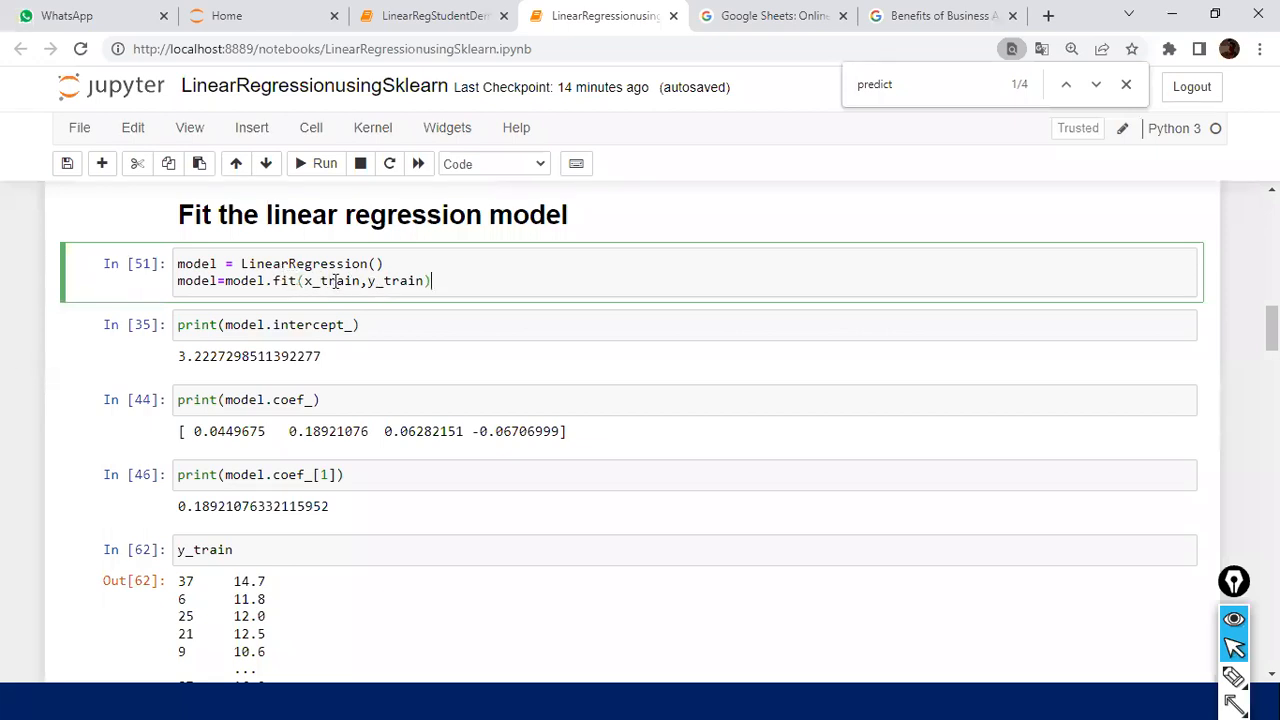
# Point out x_train and y_train in the model.fit call, and highlight the LinearRegression() assignment in the line above.
pyautogui.doubleClick(333, 281)
pyautogui.click(399, 281)
pyautogui.press('Left')
pyautogui.click(474, 279)
pyautogui.click(299, 269)
pyautogui.hotkey('ctrl', 'a')
pyautogui.click(482, 279)
pyautogui.moveTo(272, 264); pyautogui.dragTo(177, 264)
pyautogui.click(408, 260)
# Point out the fit method with its training arguments, and highlight the model variable that receives the fitted result.
pyautogui.click(270, 283)
pyautogui.click(464, 279)
pyautogui.click(388, 281)
pyautogui.click(401, 279)
pyautogui.press('Escape')
pyautogui.click(348, 281)
pyautogui.moveTo(218, 281); pyautogui.dragTo(172, 287)
pyautogui.scroll(-1, 213, 305)
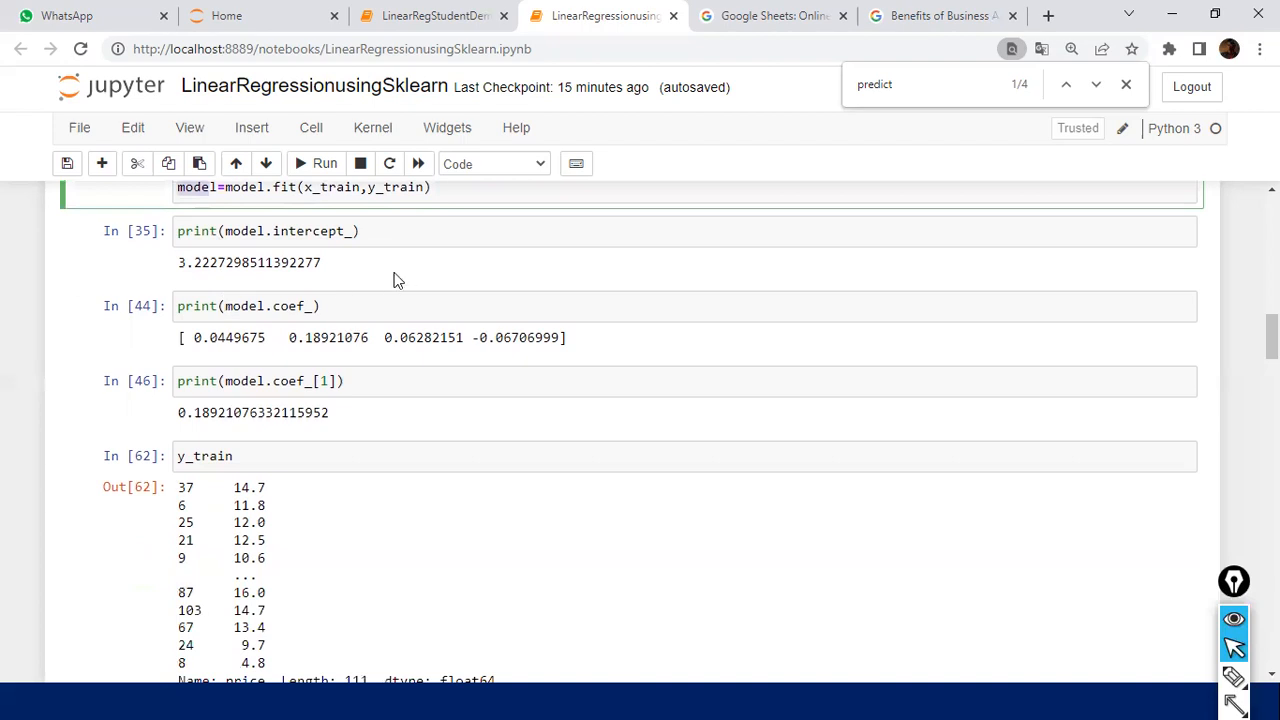
pyautogui.click(337, 190)
pyautogui.click(403, 191)
pyautogui.click(212, 188)
# Compare the model.predict(x_test) cell under Predicting test results with the model fitting cell above it.
pyautogui.scroll(-5, 318, 320)
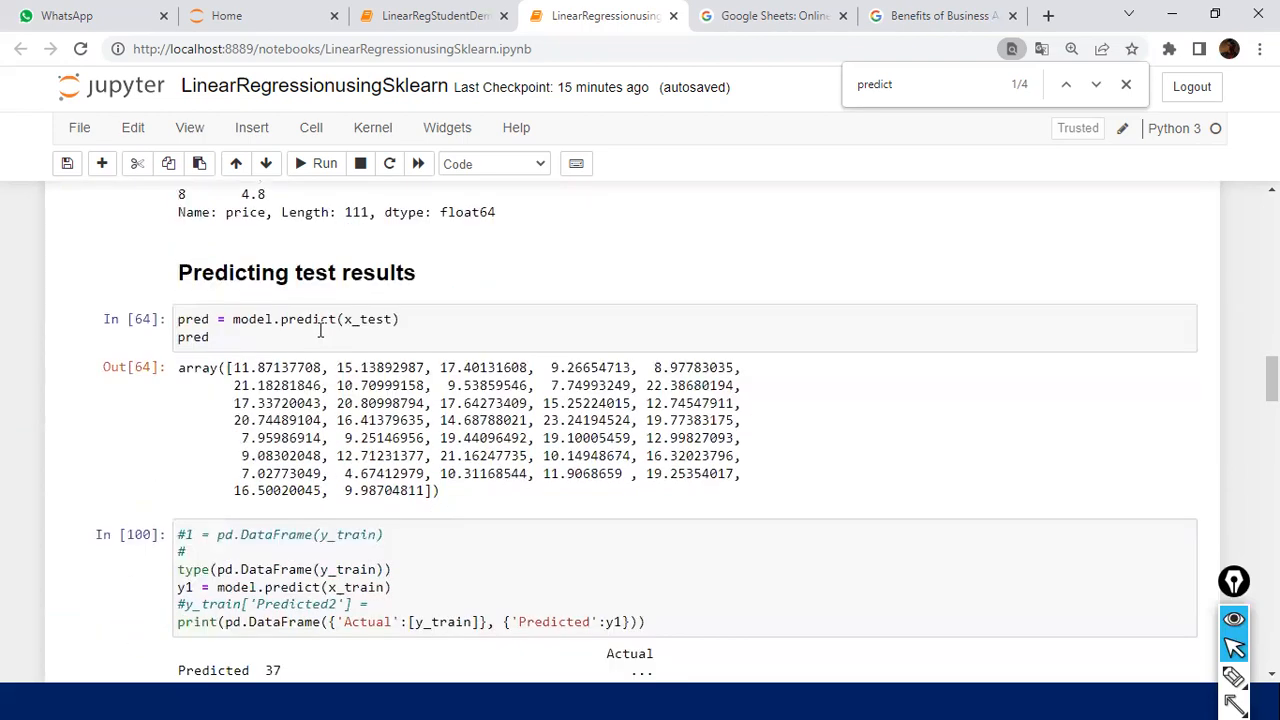
pyautogui.click(454, 326)
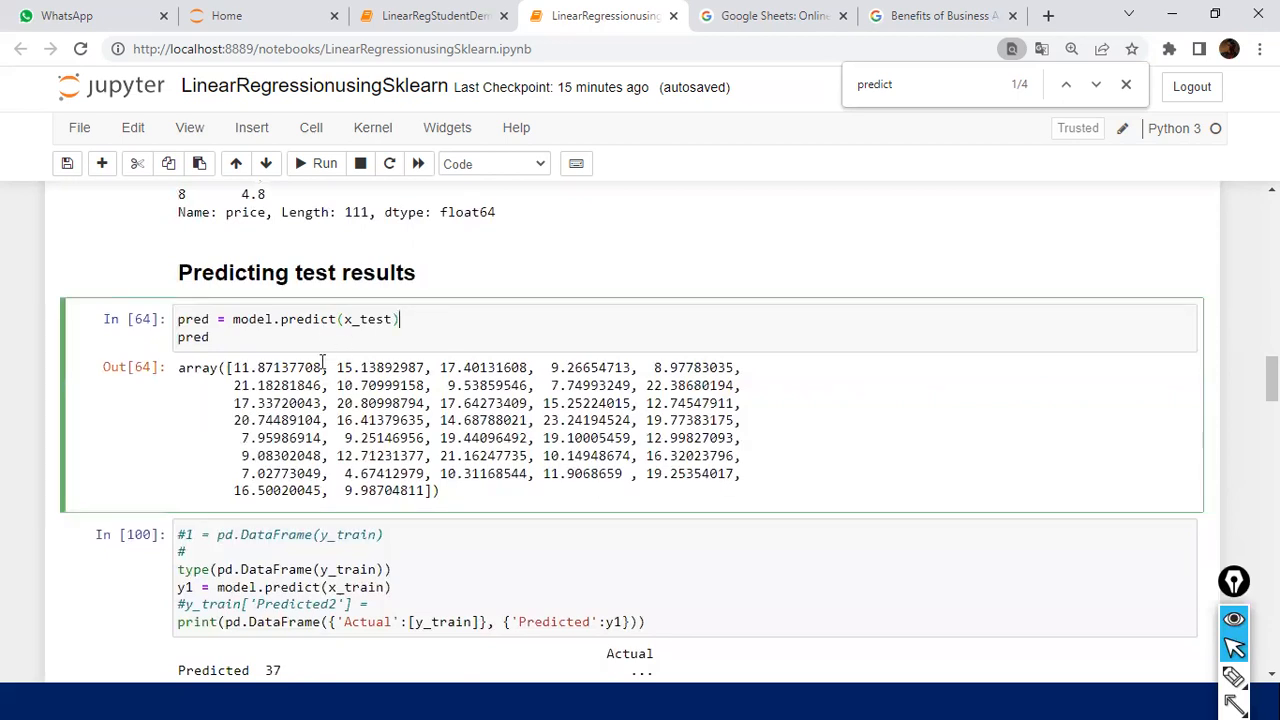
pyautogui.scroll(7, 322, 360)
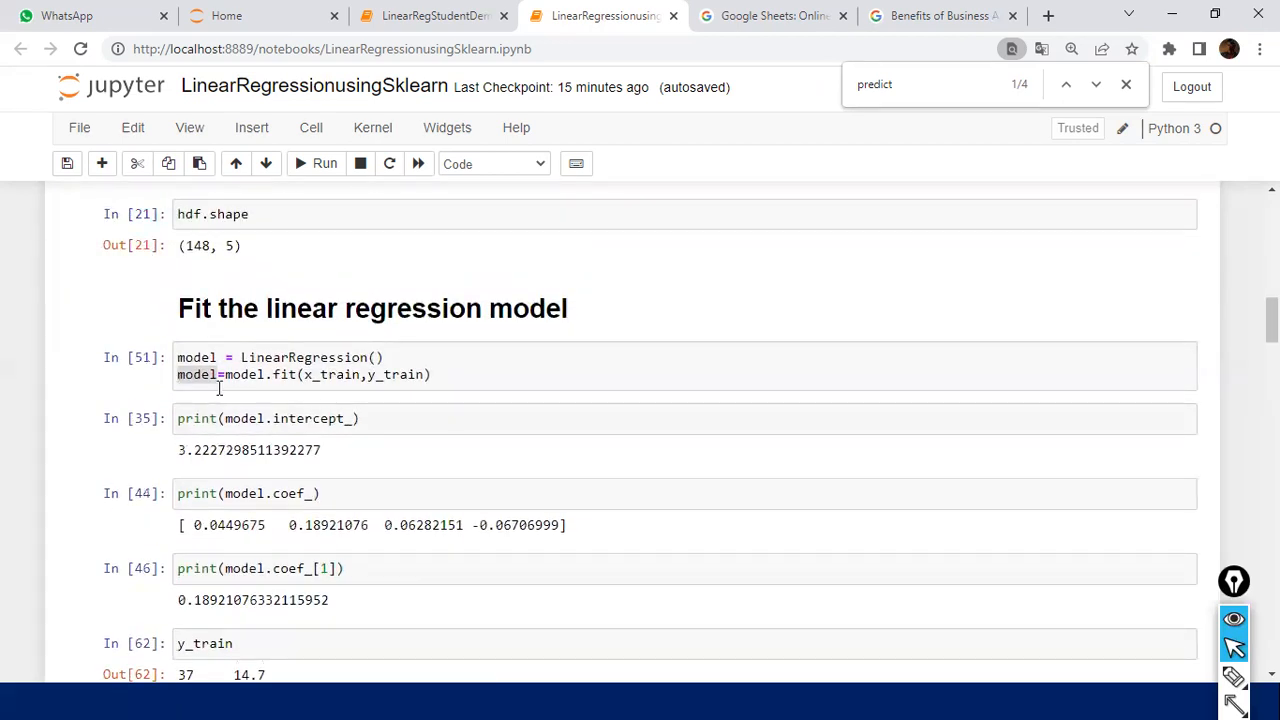
pyautogui.scroll(-6, 219, 388)
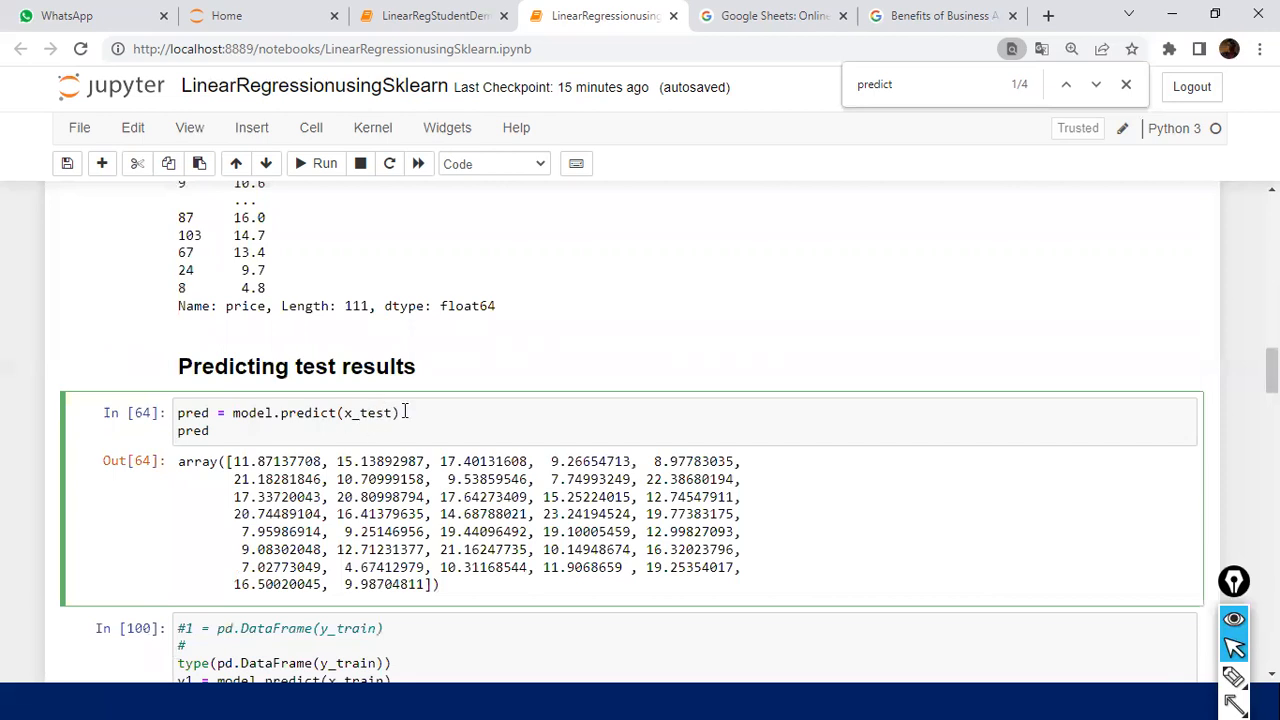
pyautogui.scroll(3, 405, 410)
pyautogui.scroll(3, 405, 410)
pyautogui.scroll(-5, 266, 385)
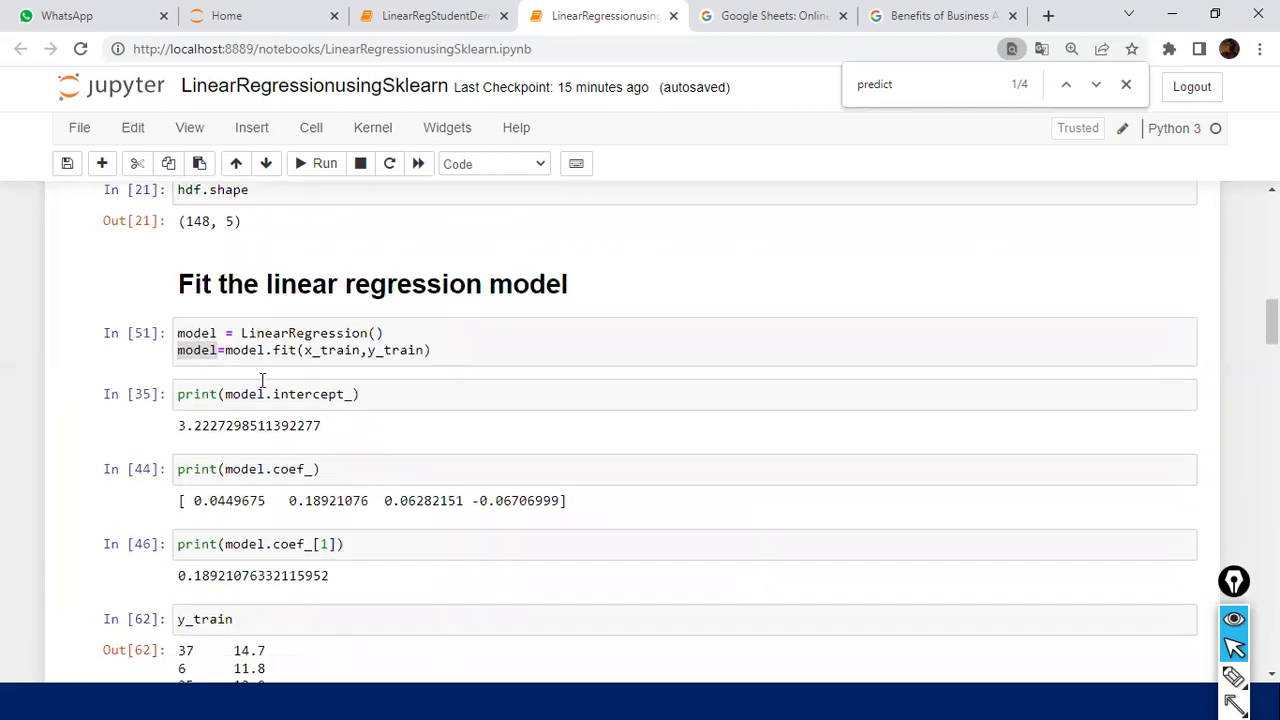
pyautogui.scroll(-2, 266, 385)
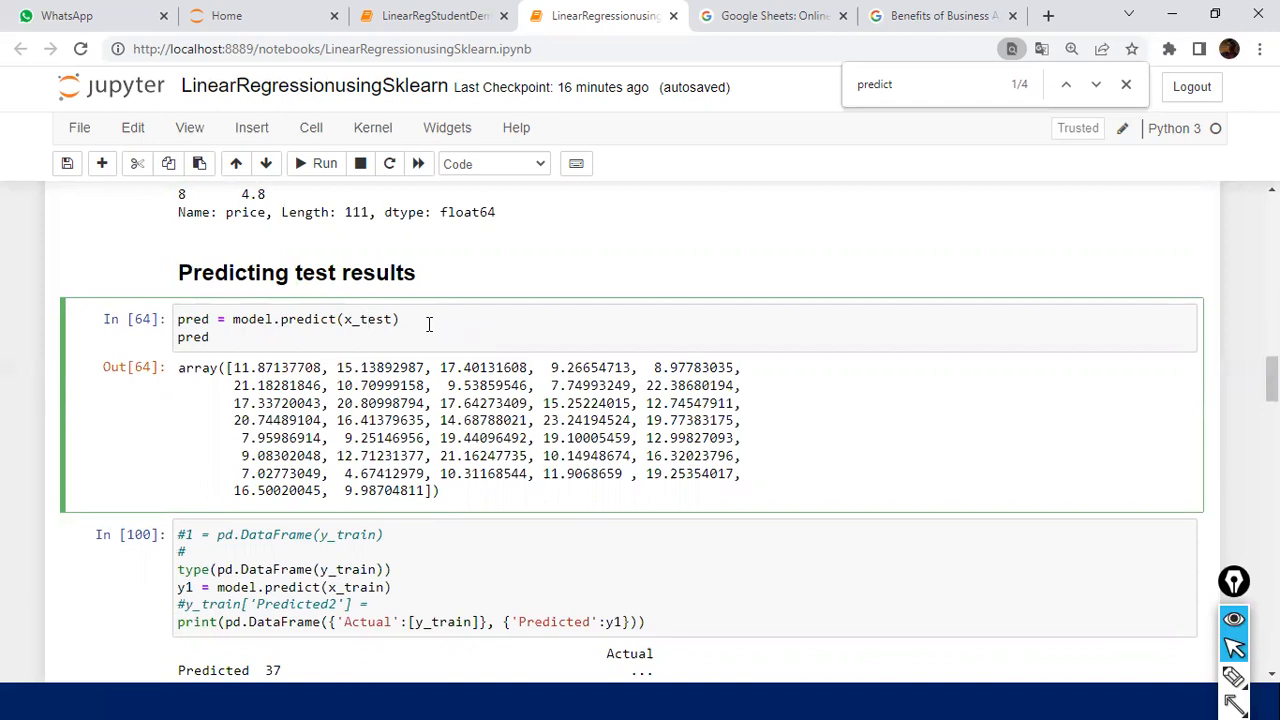
# Add a code cell below the model.predict(x_test) output and run print(x_test.shape) in it.
pyautogui.click(101, 166)
pyautogui.click(271, 540)
pyautogui.write('print(x_test')
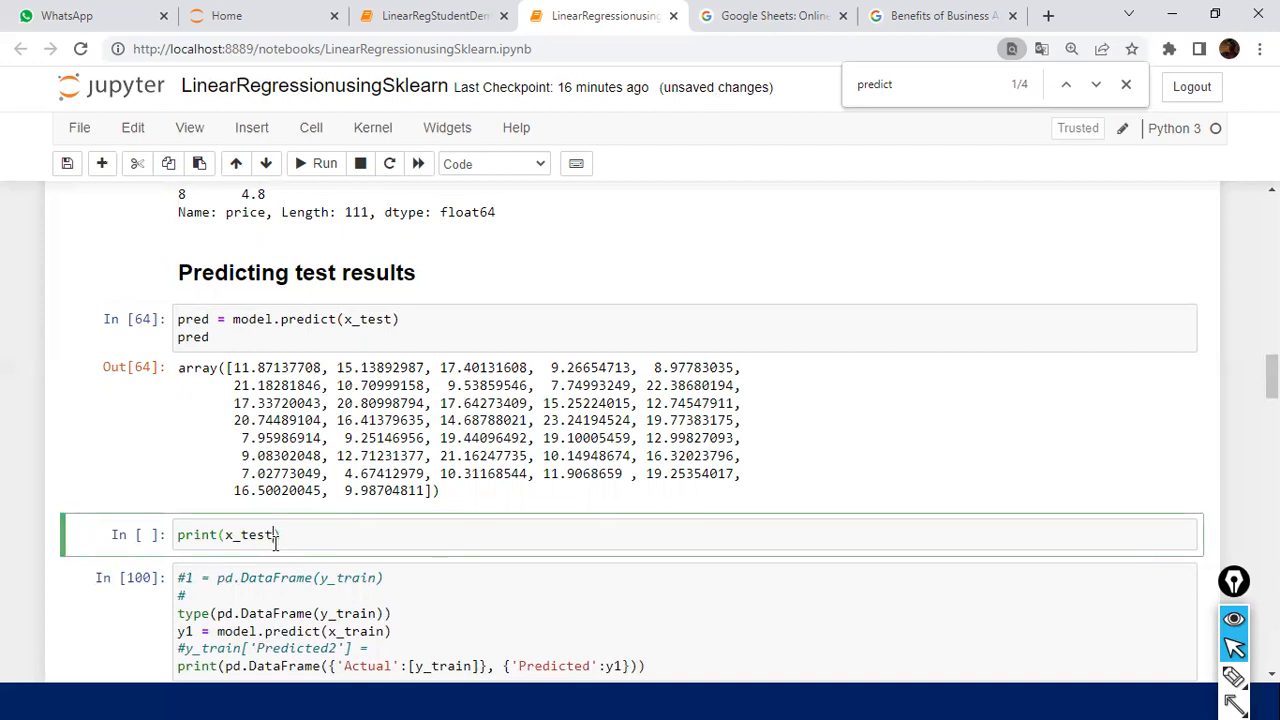
pyautogui.write('.sd')
pyautogui.press('BackSpace')
pyautogui.press('BackSpace')
pyautogui.write('shape')
pyautogui.hotkey('shift', 'Return')
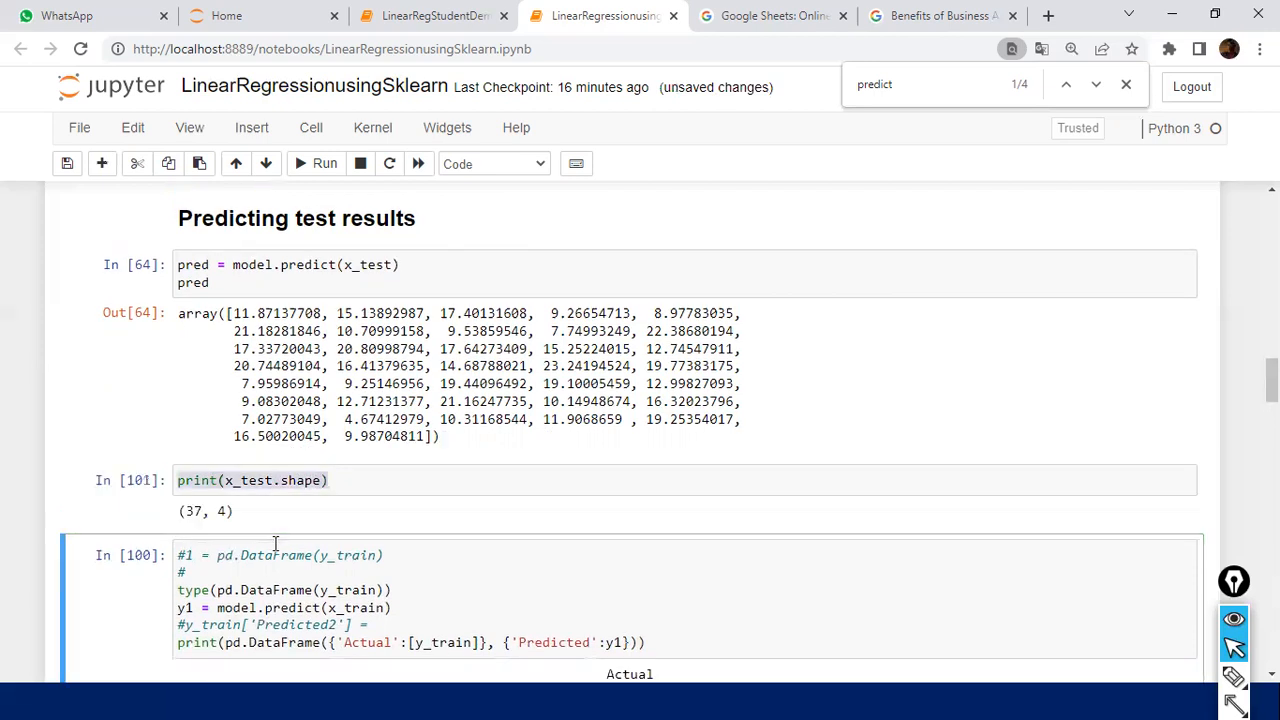
# Add a code cell below the x_test shape output, run print(hdf.shape) in it, and point out hdf in the code.
pyautogui.click(425, 470)
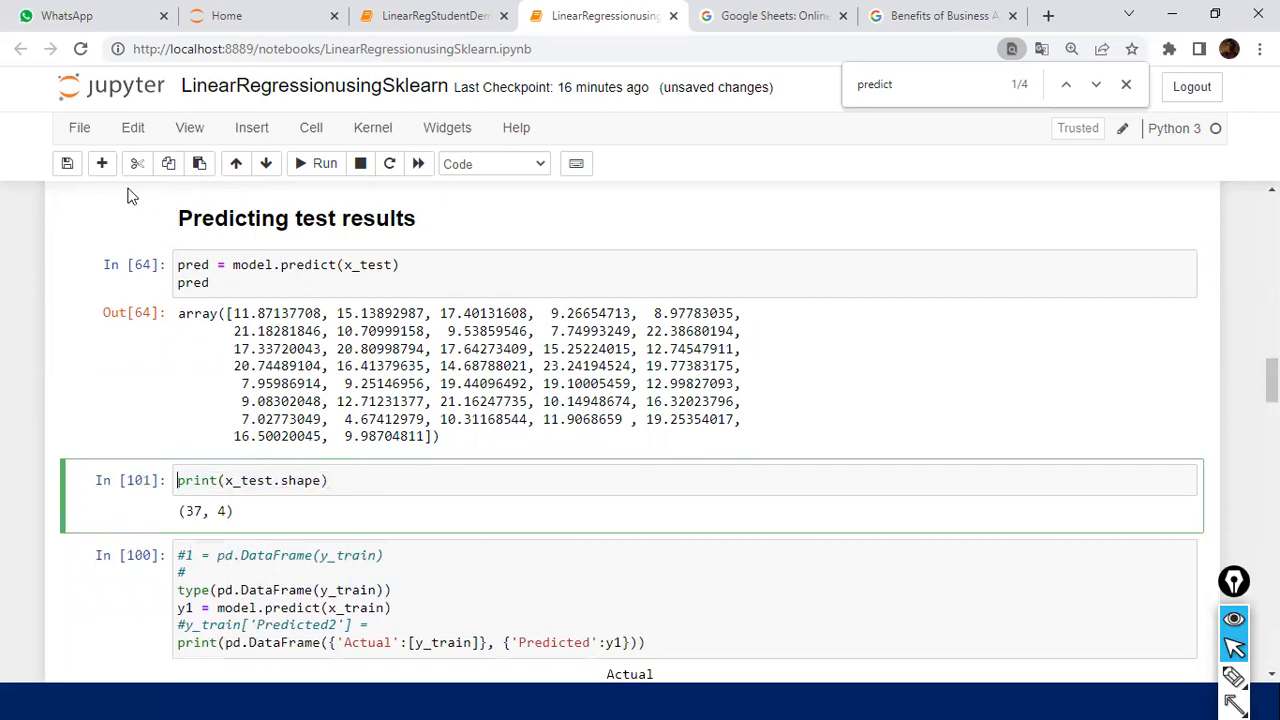
pyautogui.click(101, 163)
pyautogui.click(225, 553)
pyautogui.write('print(')
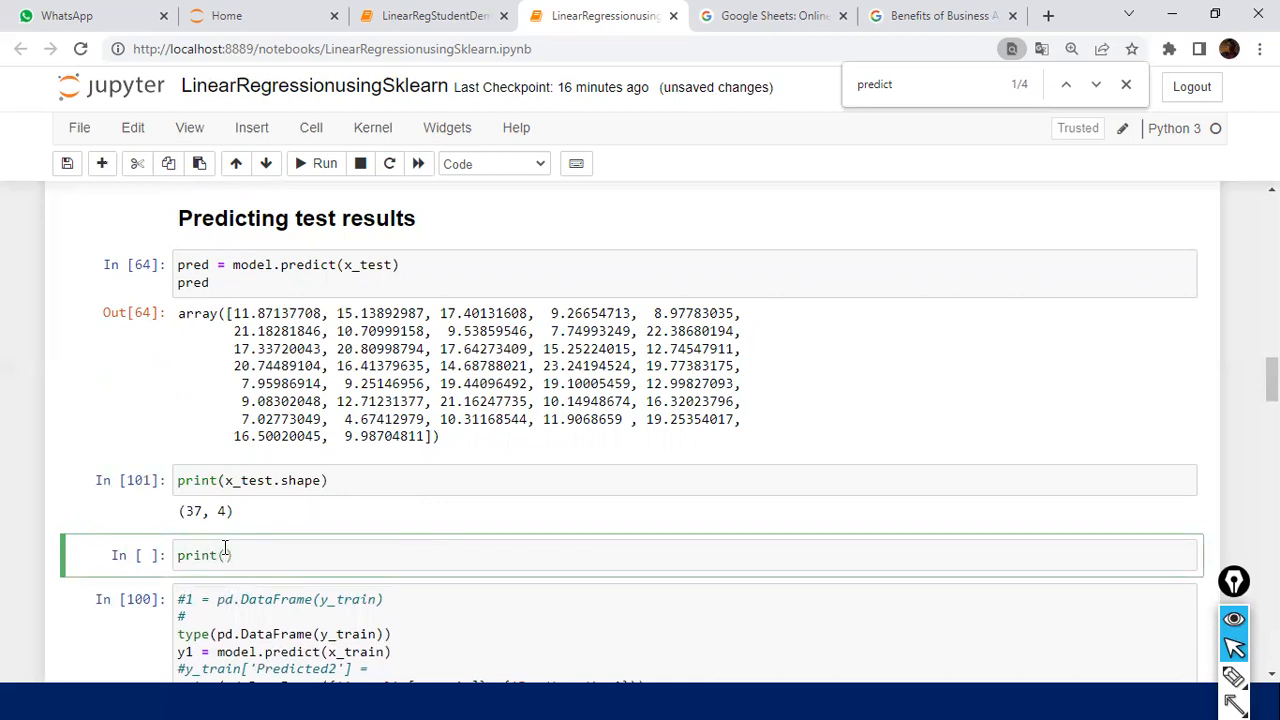
pyautogui.write('hdf')
pyautogui.write('.siz')
pyautogui.press('BackSpace')
pyautogui.press('BackSpace')
pyautogui.press('BackSpace')
pyautogui.write('shape')
pyautogui.hotkey('shift', 'Return')
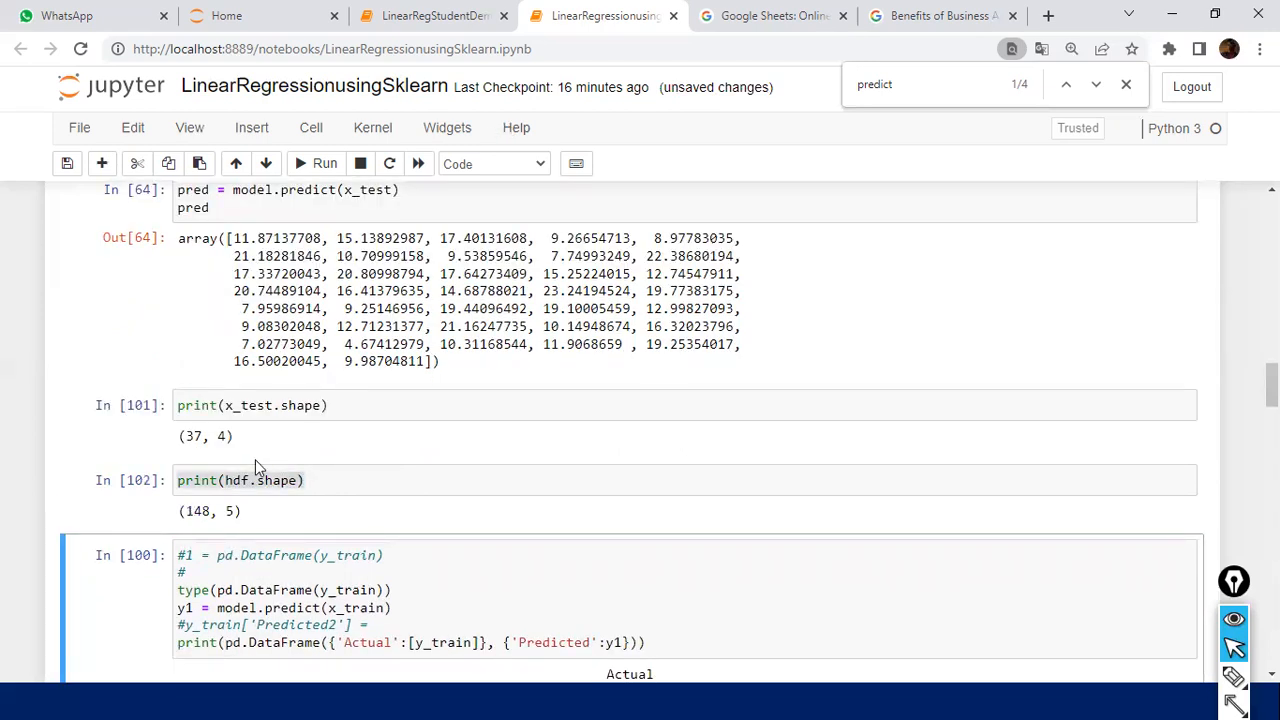
pyautogui.click(251, 480)
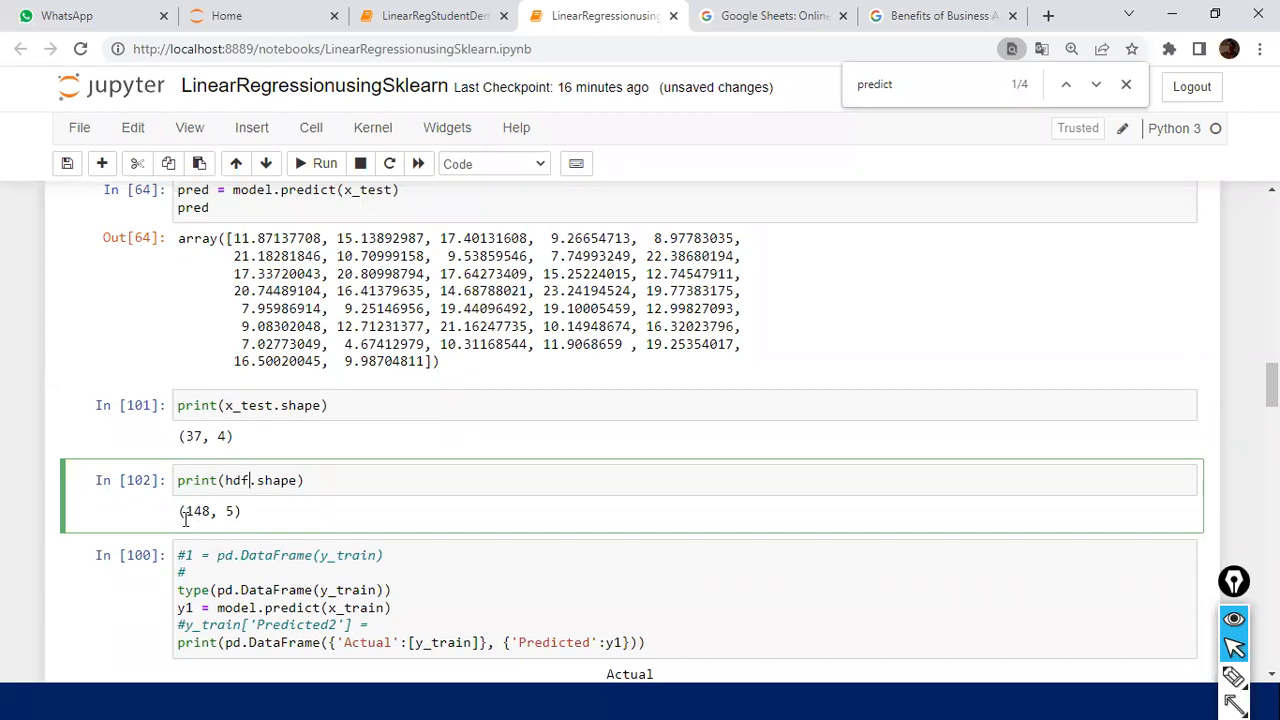
# Highlight the x_test shape output and compare it with the train/test notes on the Linear Regression – Model Evaluation slide in PowerPoint.
pyautogui.moveTo(212, 436); pyautogui.dragTo(180, 434)
pyautogui.click(273, 405)
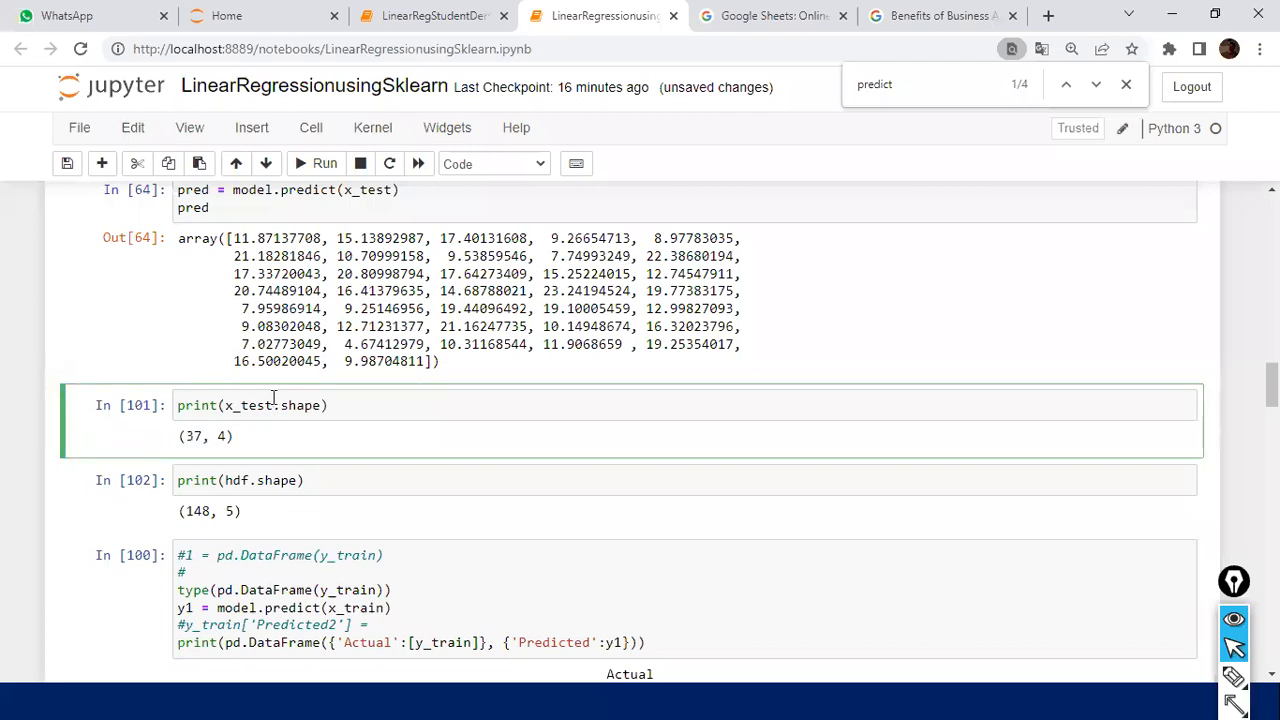
pyautogui.hotkey('alt', 'Tab')
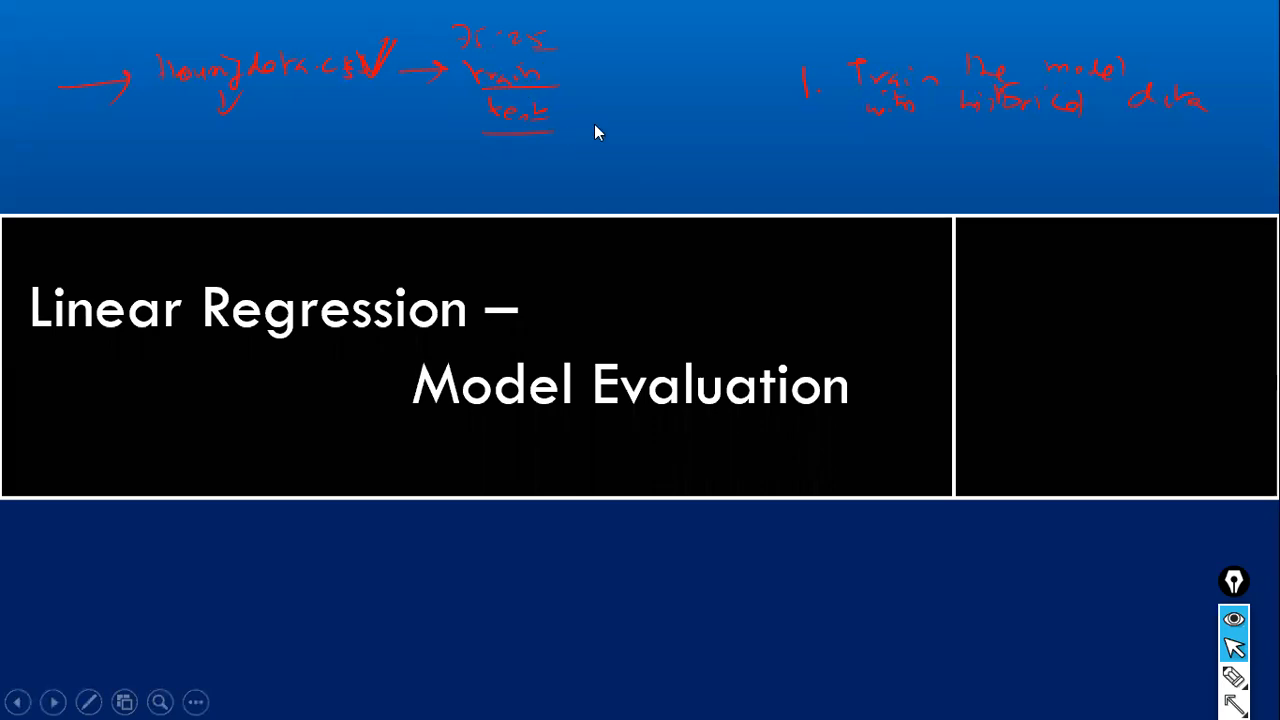
pyautogui.hotkey('alt', 'Tab')
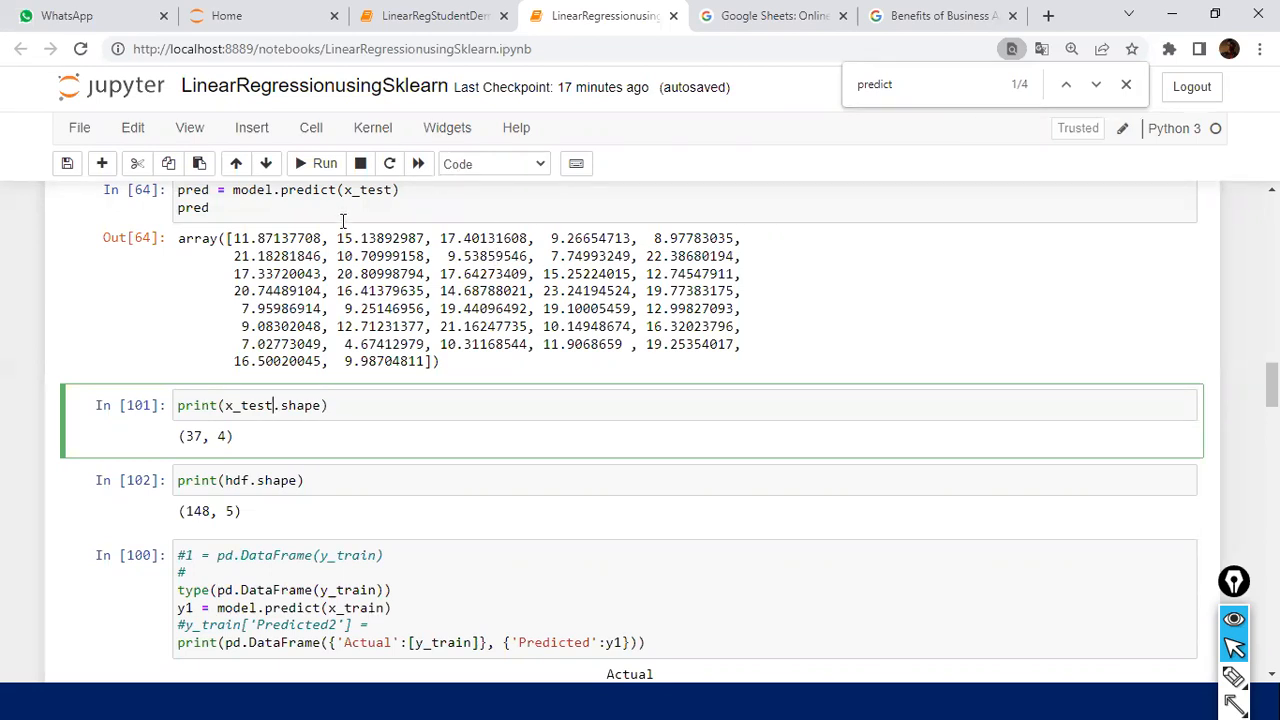
pyautogui.scroll(3, 341, 320)
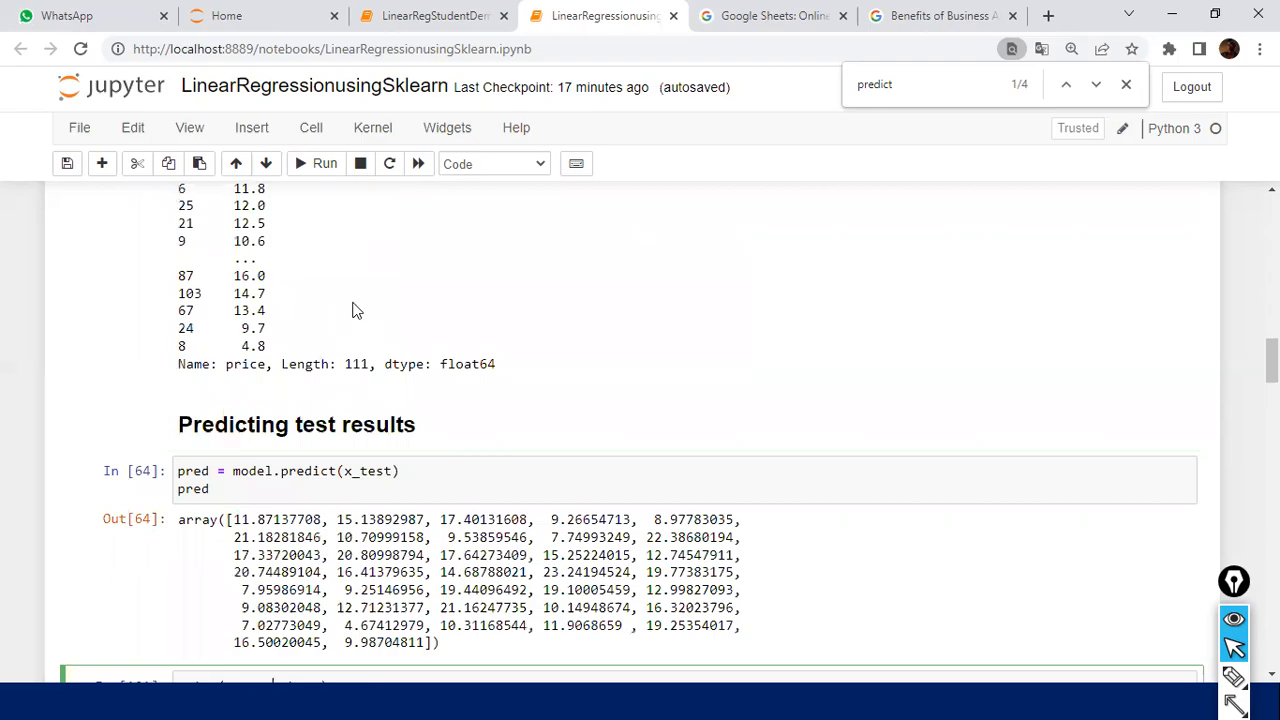
pyautogui.scroll(-3, 348, 310)
pyautogui.hotkey('alt', 'Tab')
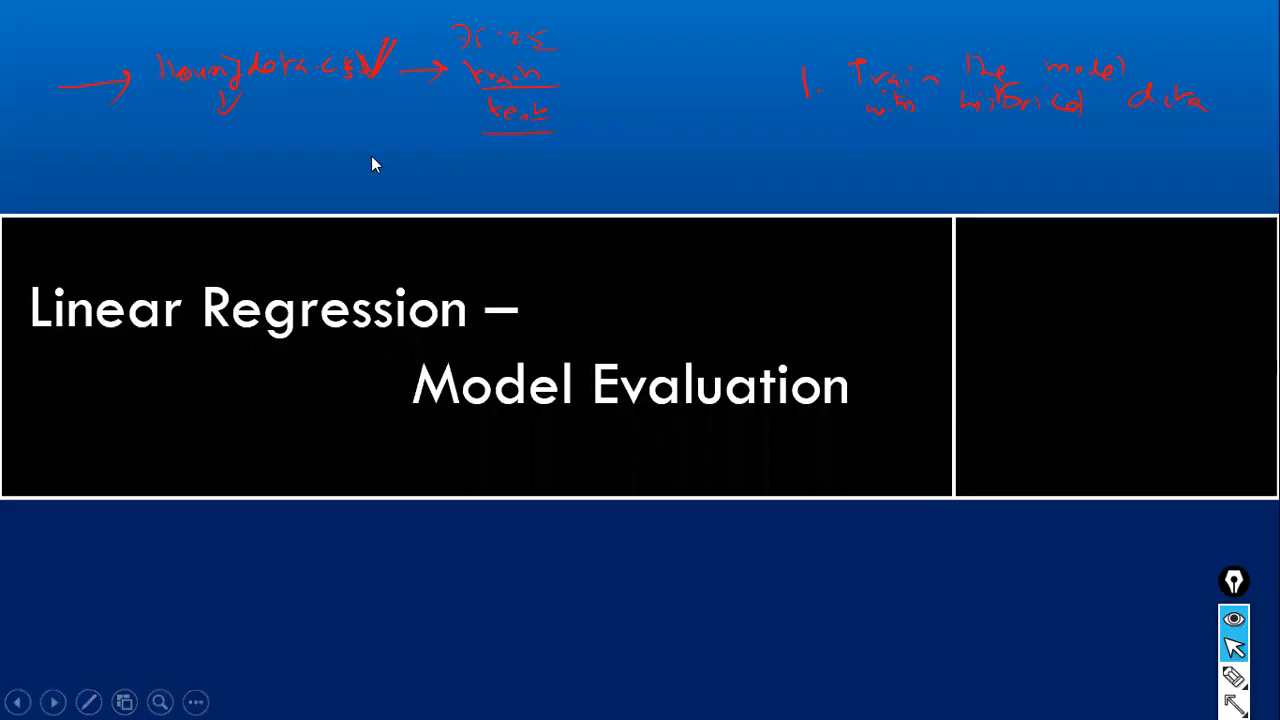
pyautogui.hotkey('alt', 'Tab')
pyautogui.hotkey('alt', 'Tab')
pyautogui.hotkey('alt', 'Tab')
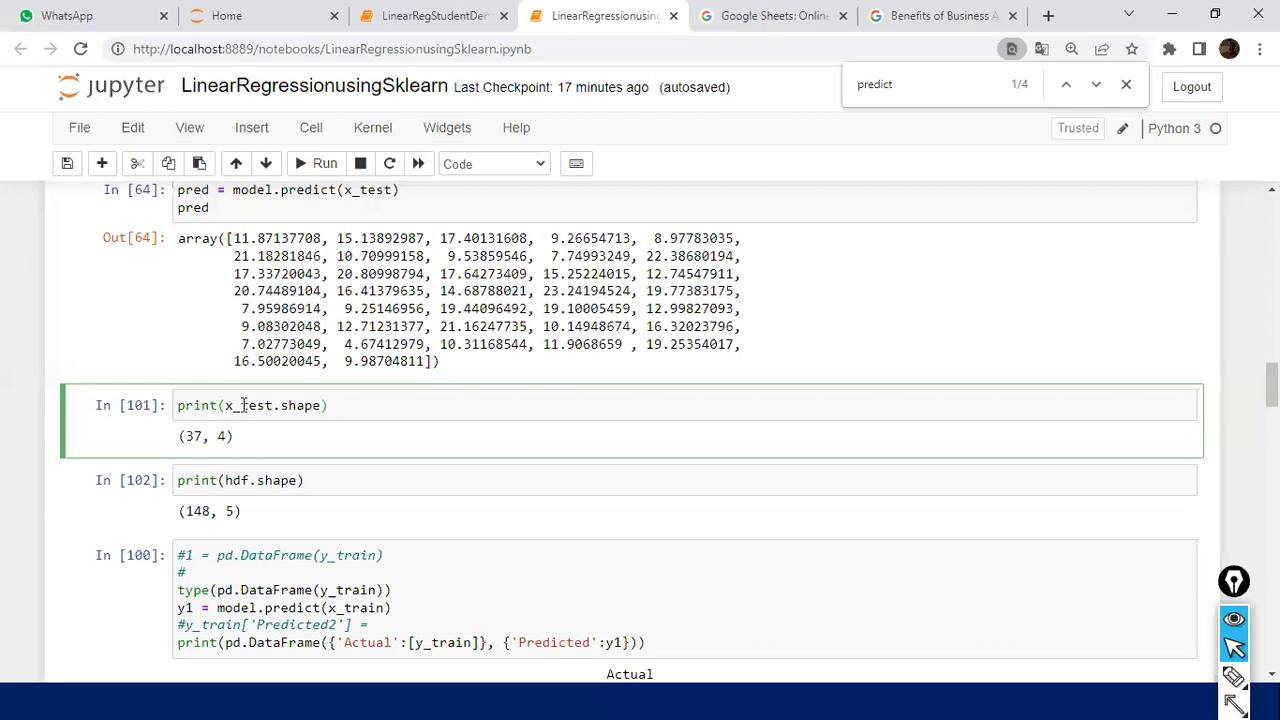
# Highlight x_test in the shape cell, and point out model and its x_test argument in the prediction cell.
pyautogui.moveTo(224, 406); pyautogui.dragTo(274, 408)
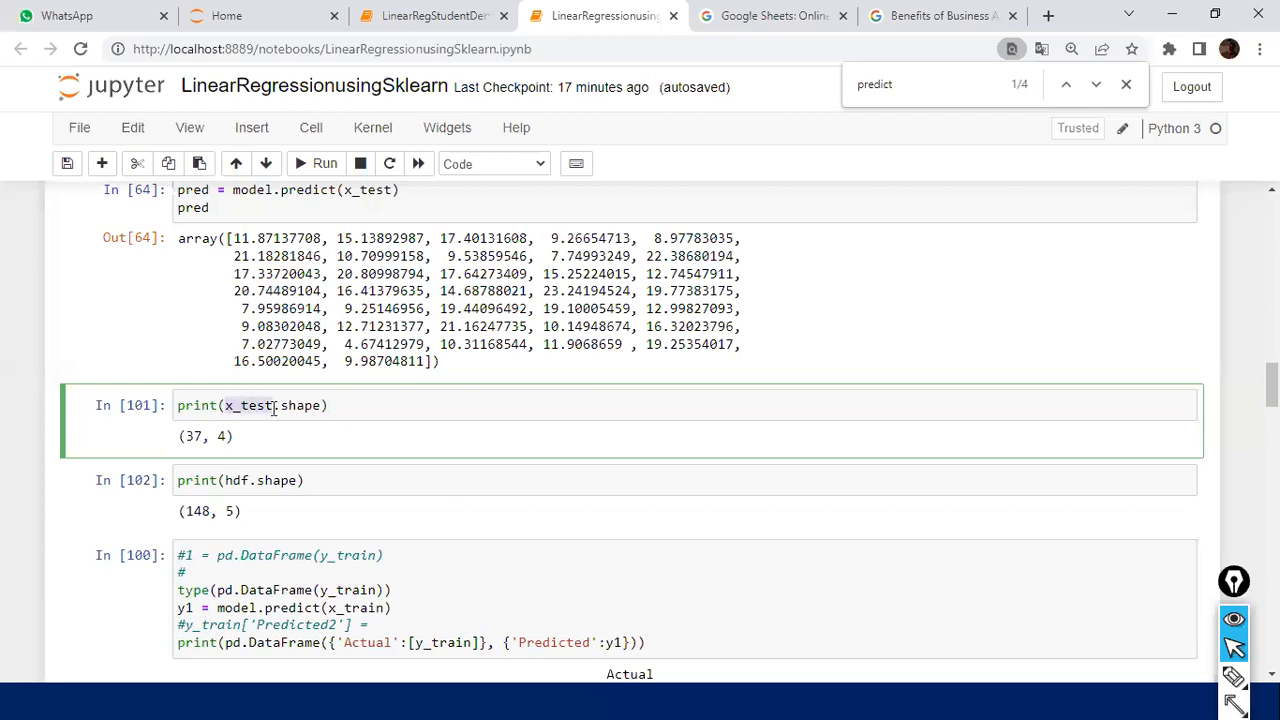
pyautogui.scroll(1, 274, 408)
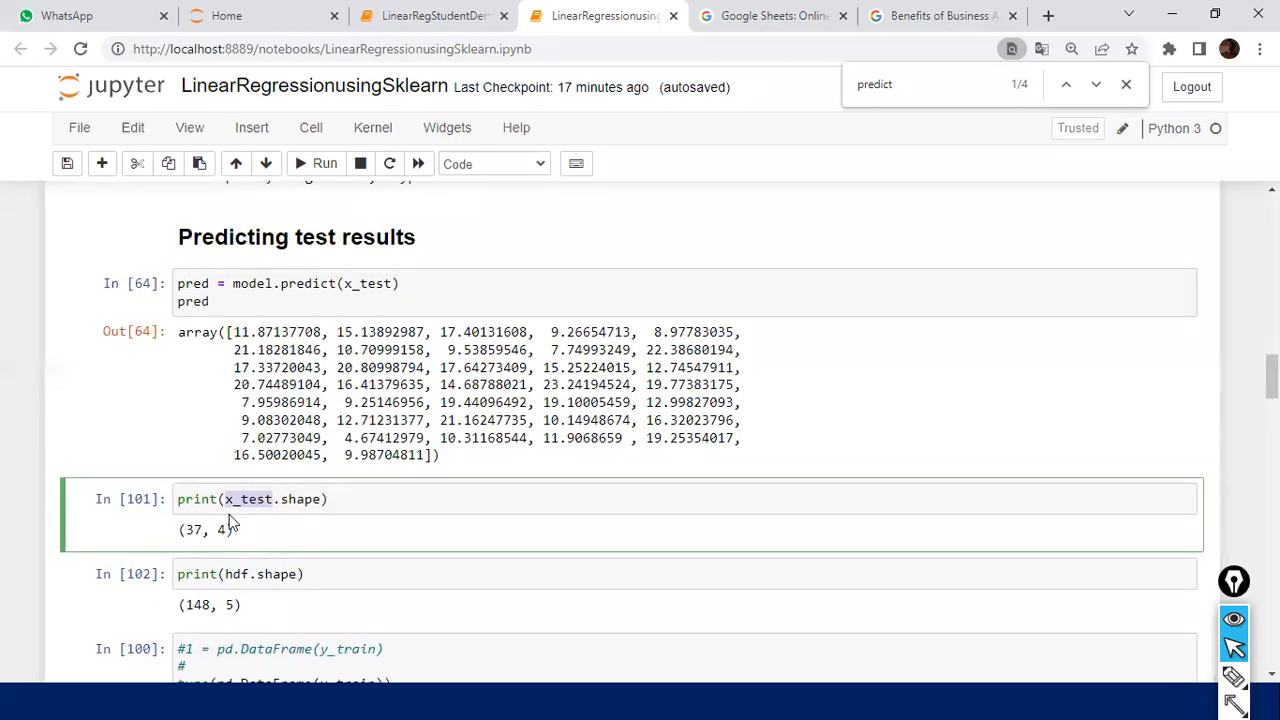
pyautogui.click(265, 498)
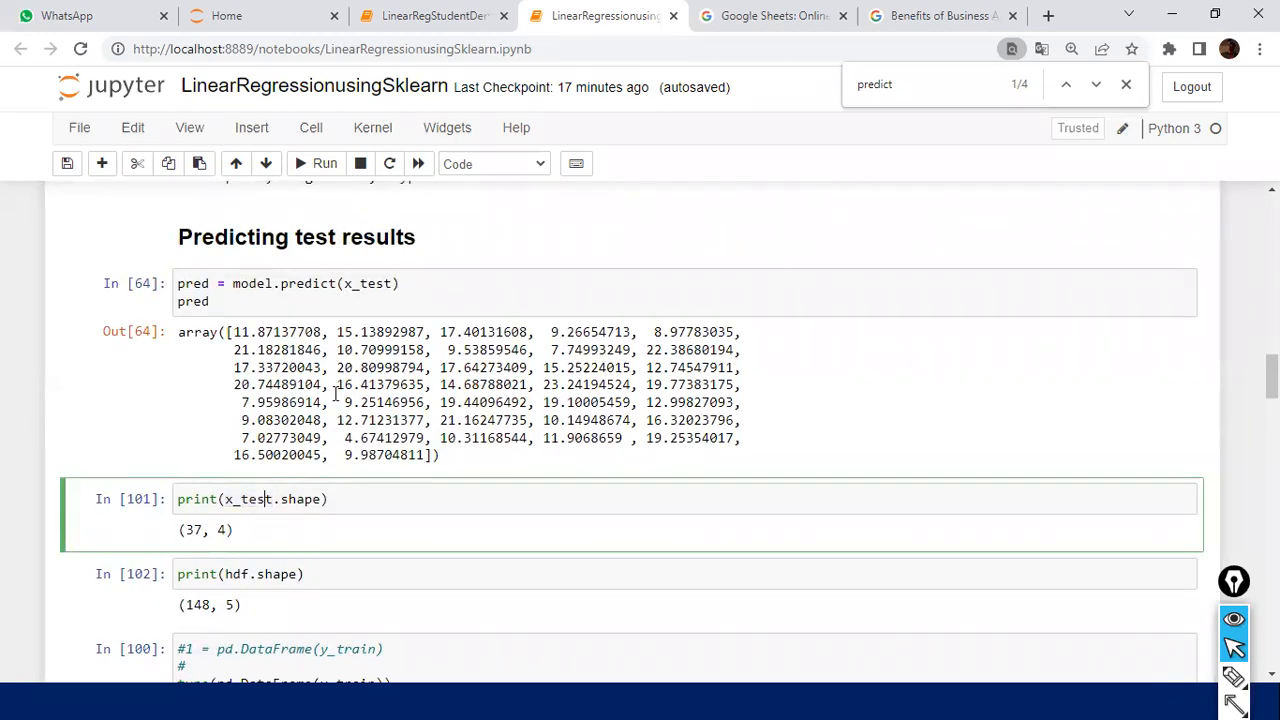
pyautogui.moveTo(274, 284); pyautogui.dragTo(231, 285)
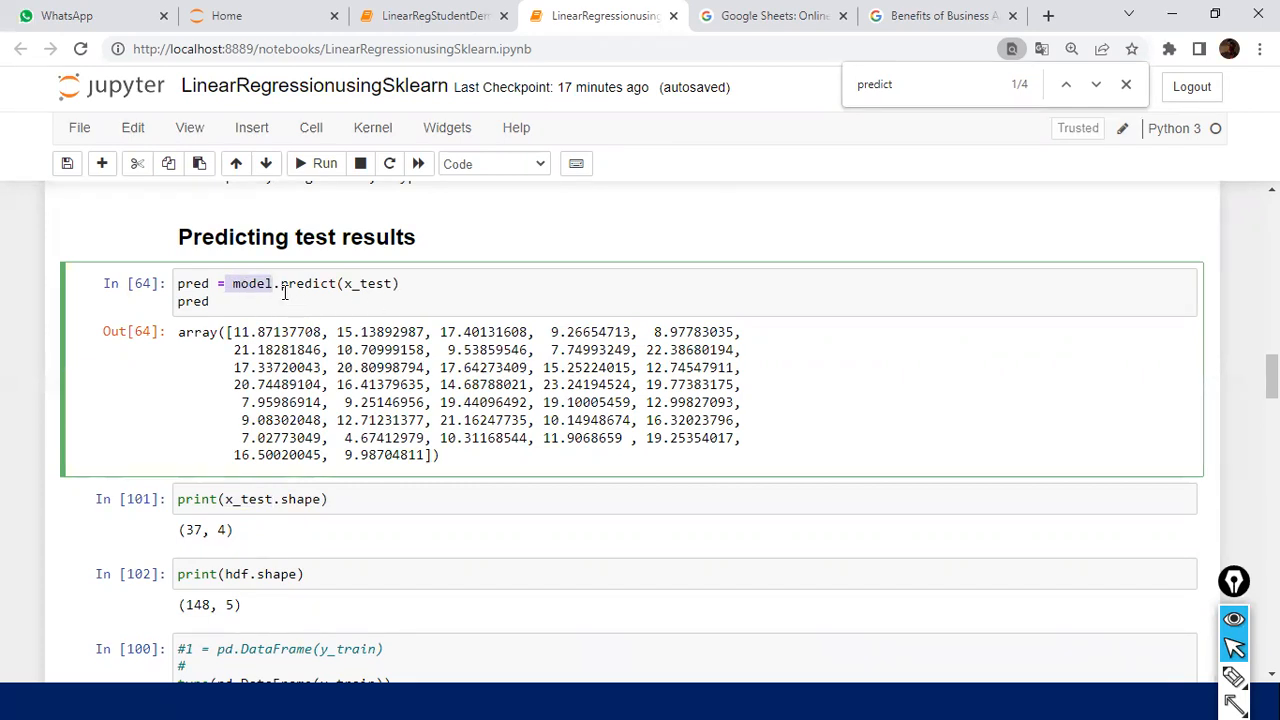
pyautogui.click(378, 280)
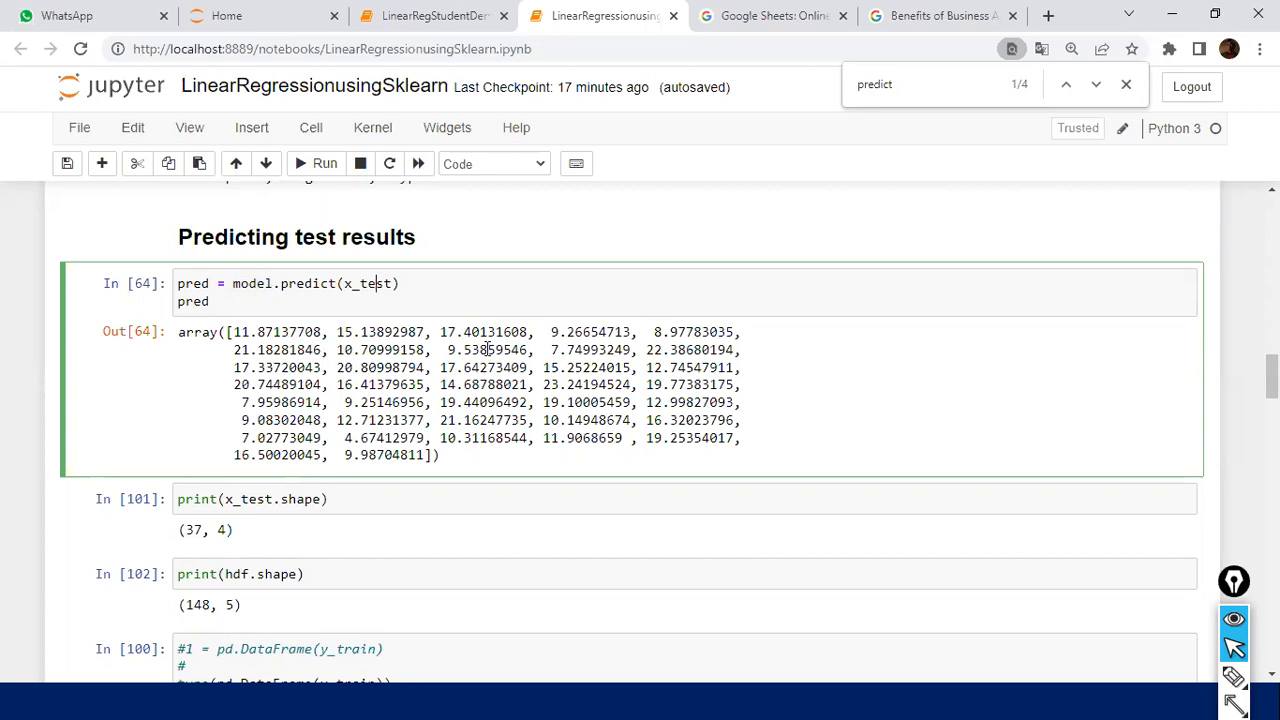
# Switch to the PowerPoint slide and handwrite a second point, "2. Apply", below the note about training the model with historical data.
pyautogui.hotkey('alt', 'Tab')
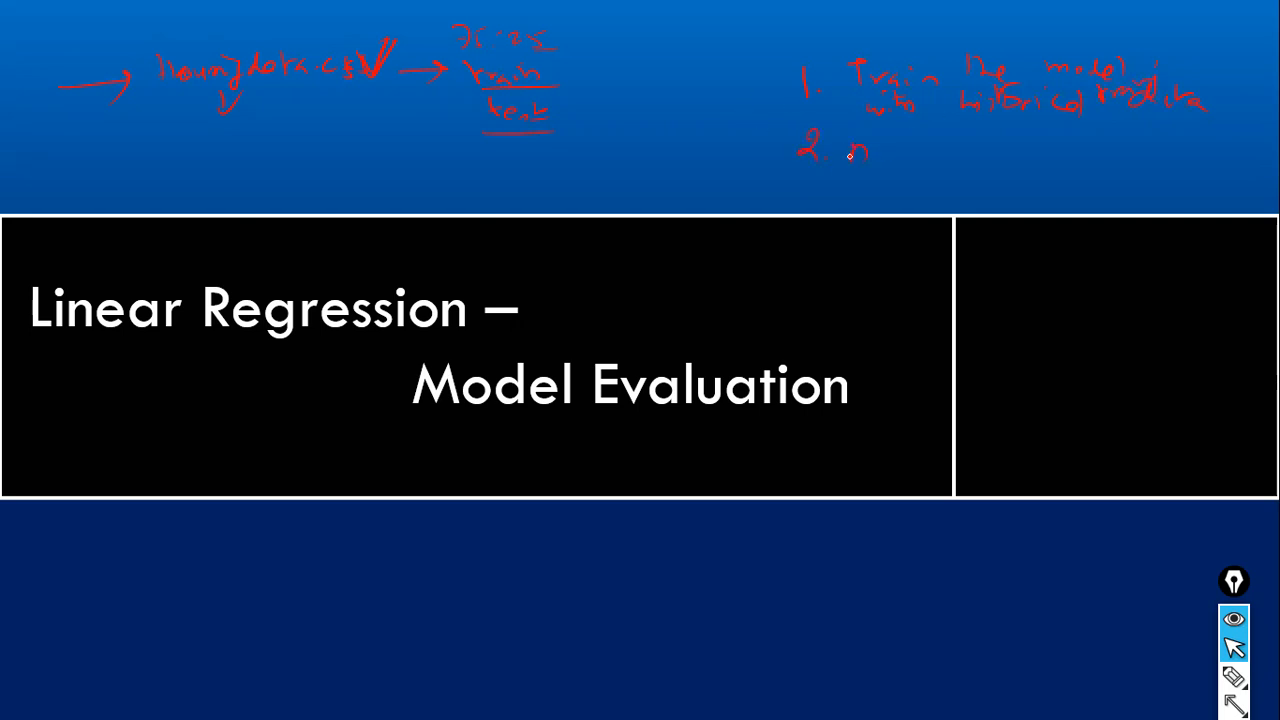
pyautogui.moveTo(897, 155); pyautogui.dragTo(910, 138)
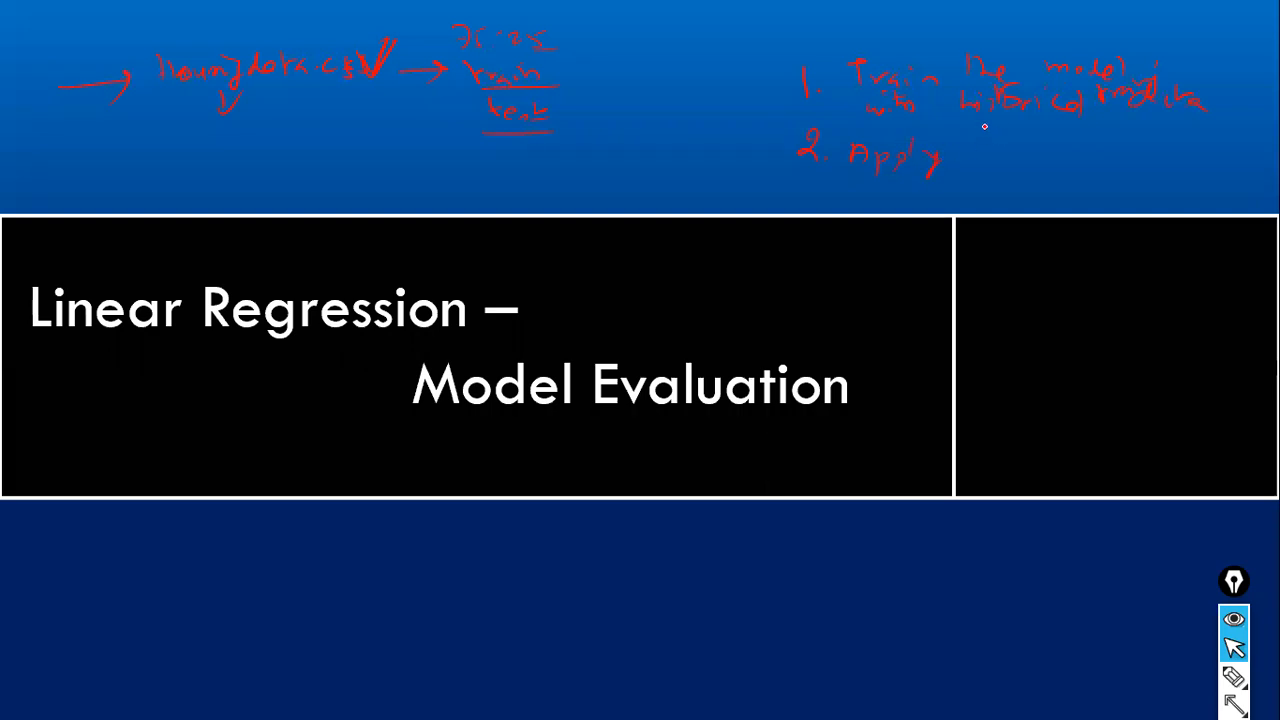
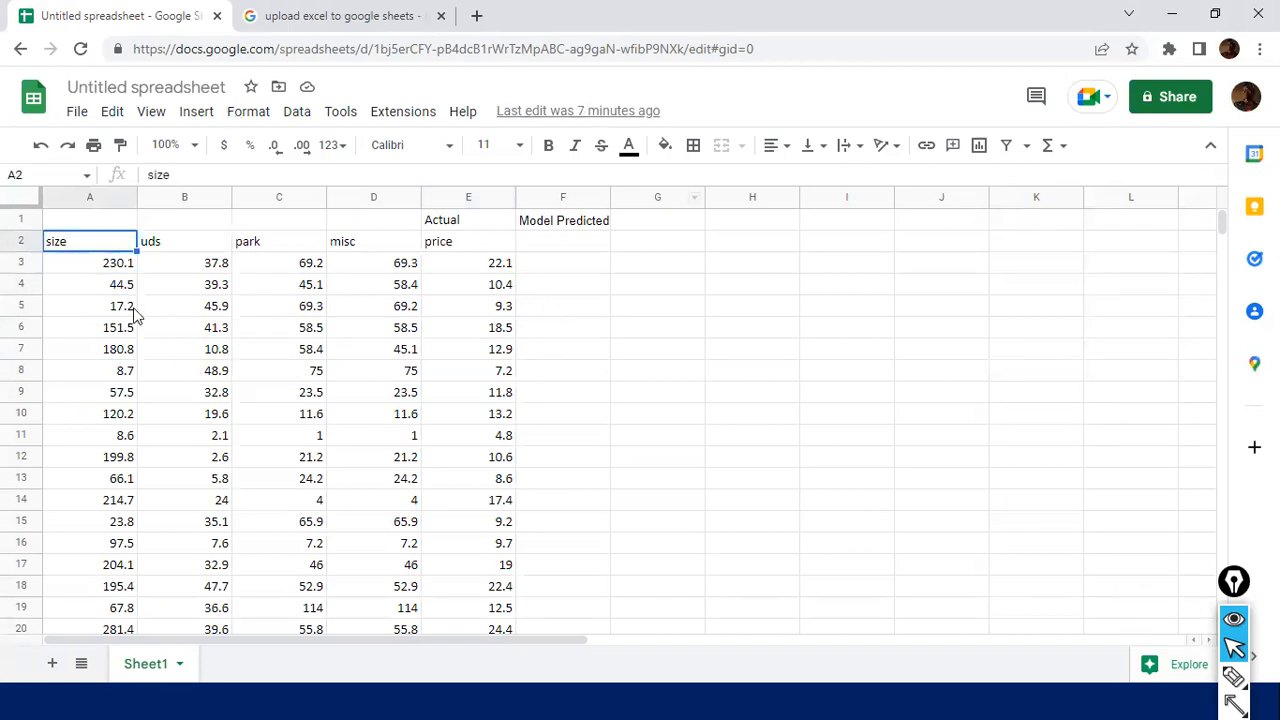
# In the Google Sheets data, highlight the feature range A2:D17 and point out the empty Model Predicted cells beside the actual prices.
pyautogui.keyDown('shift'); pyautogui.click(393, 565); pyautogui.keyUp('shift')
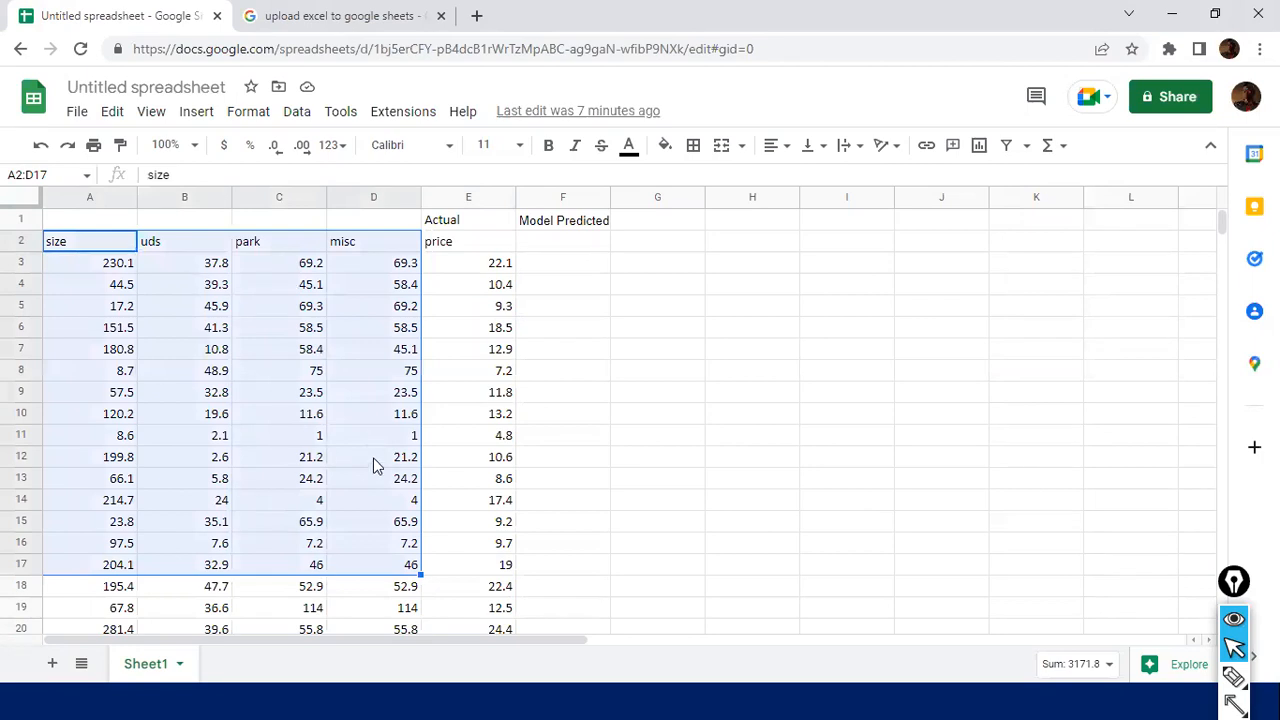
pyautogui.click(561, 247)
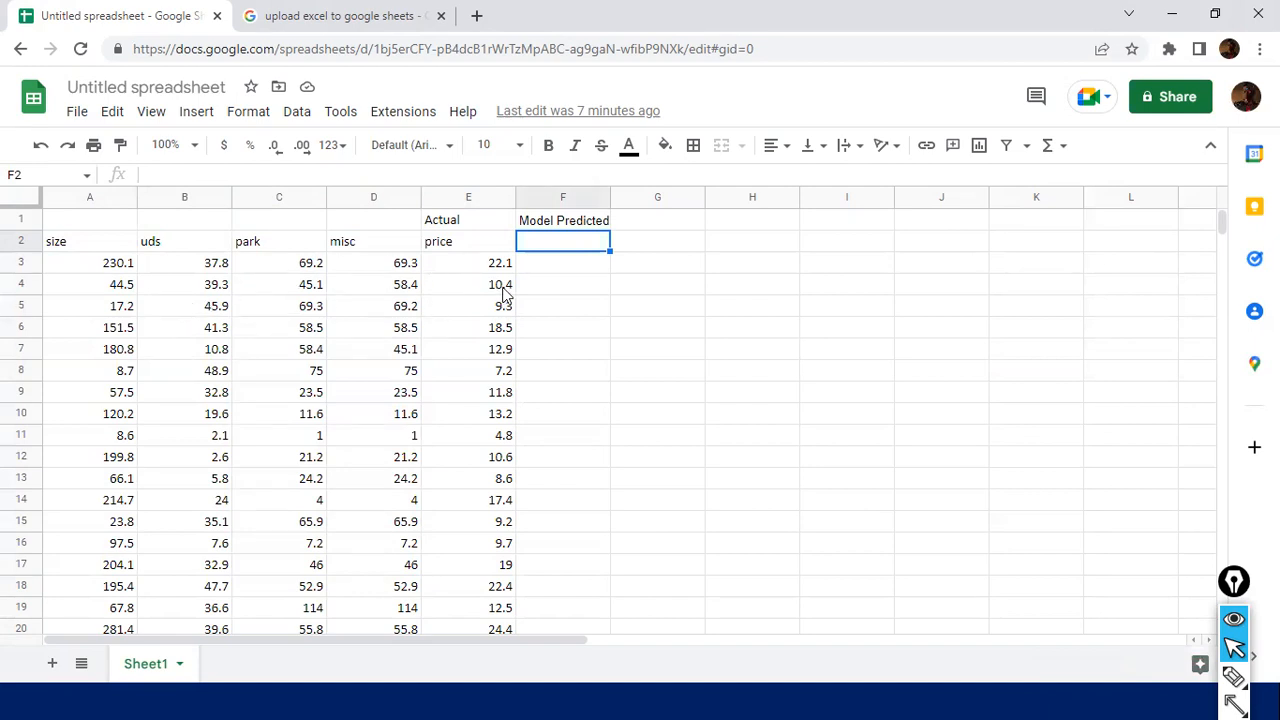
pyautogui.click(570, 262)
pyautogui.click(577, 248)
pyautogui.click(568, 267)
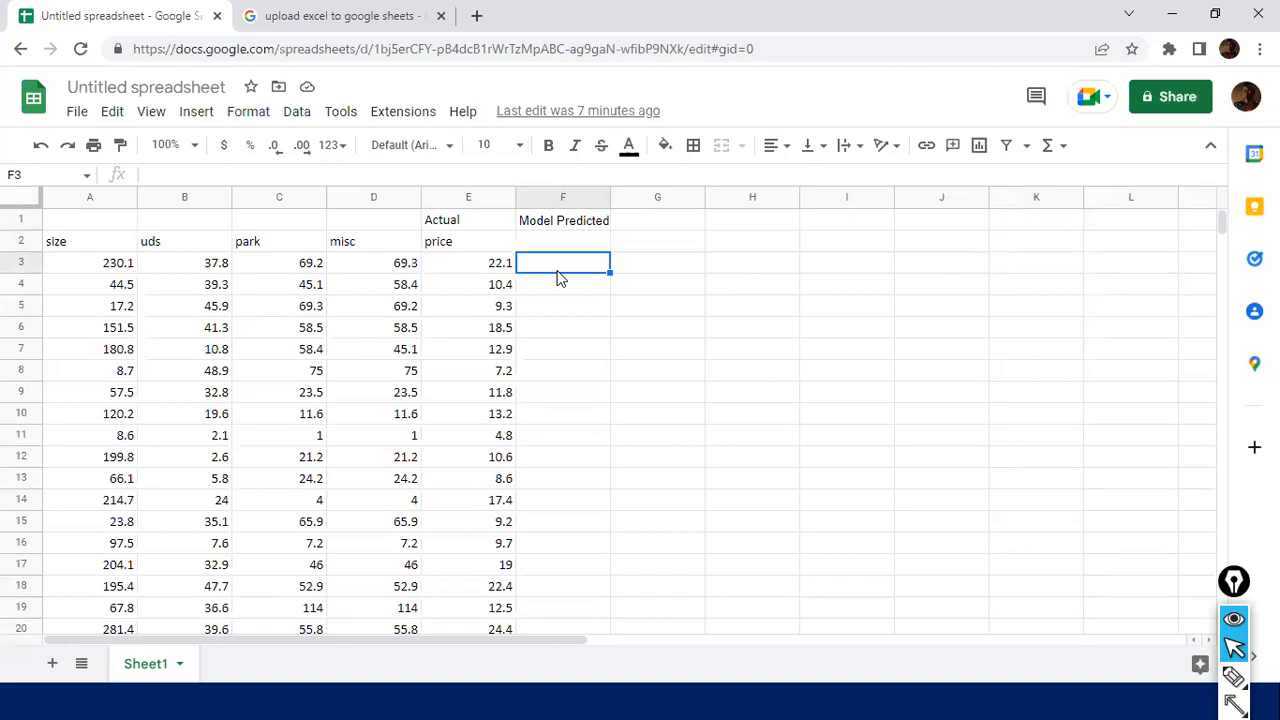
# Switch to the Jupyter notebook, highlight the predict method, and point out model and x_test in the prediction cell.
pyautogui.hotkey('alt', 'Tab')
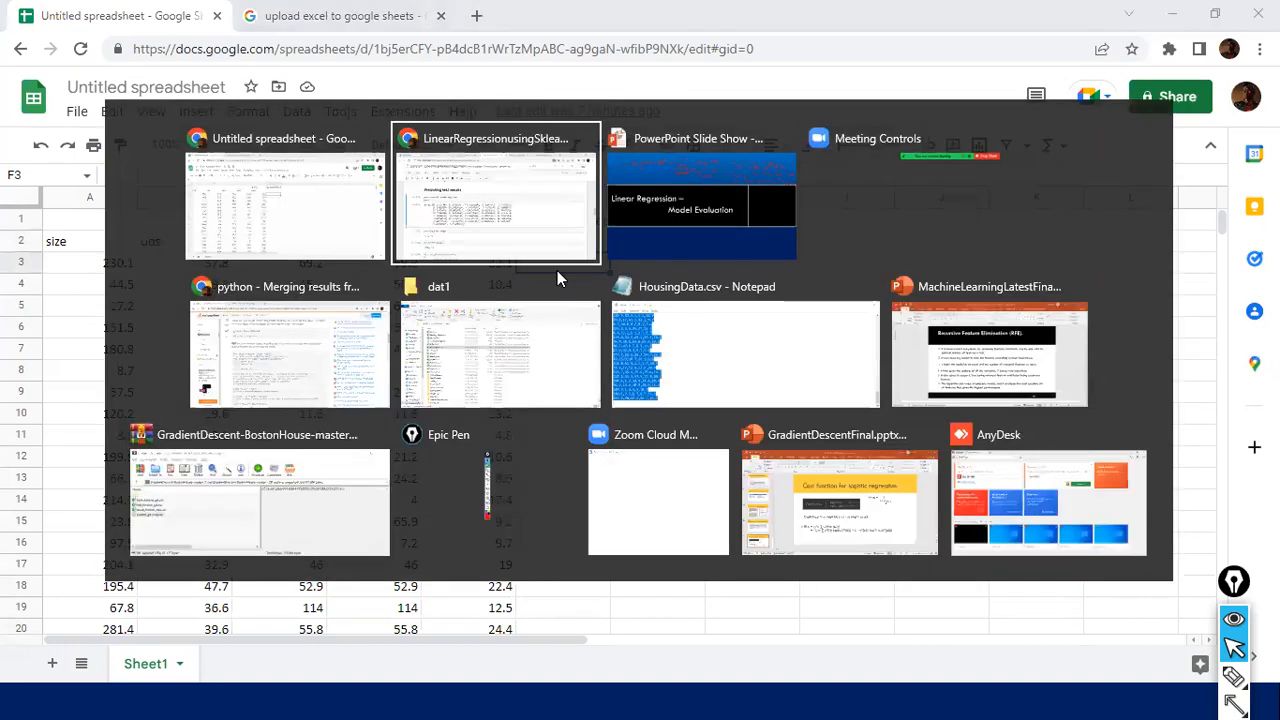
pyautogui.moveTo(280, 284); pyautogui.dragTo(342, 285)
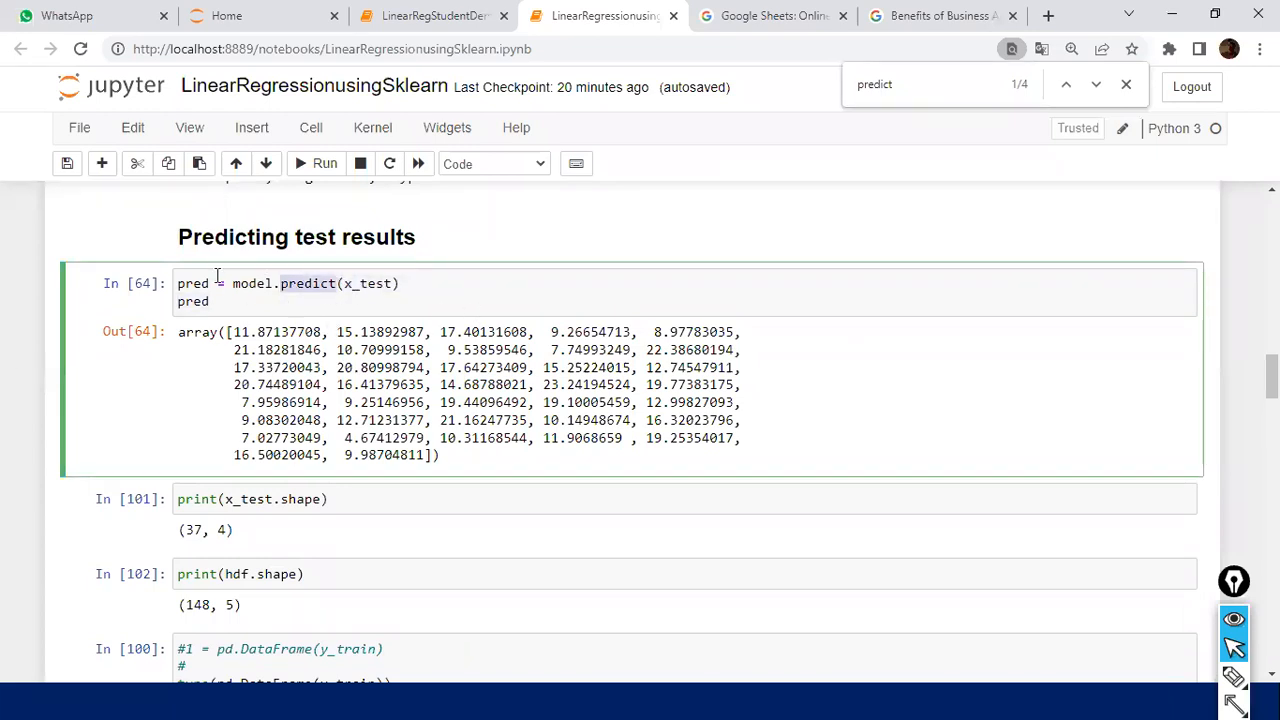
pyautogui.click(248, 284)
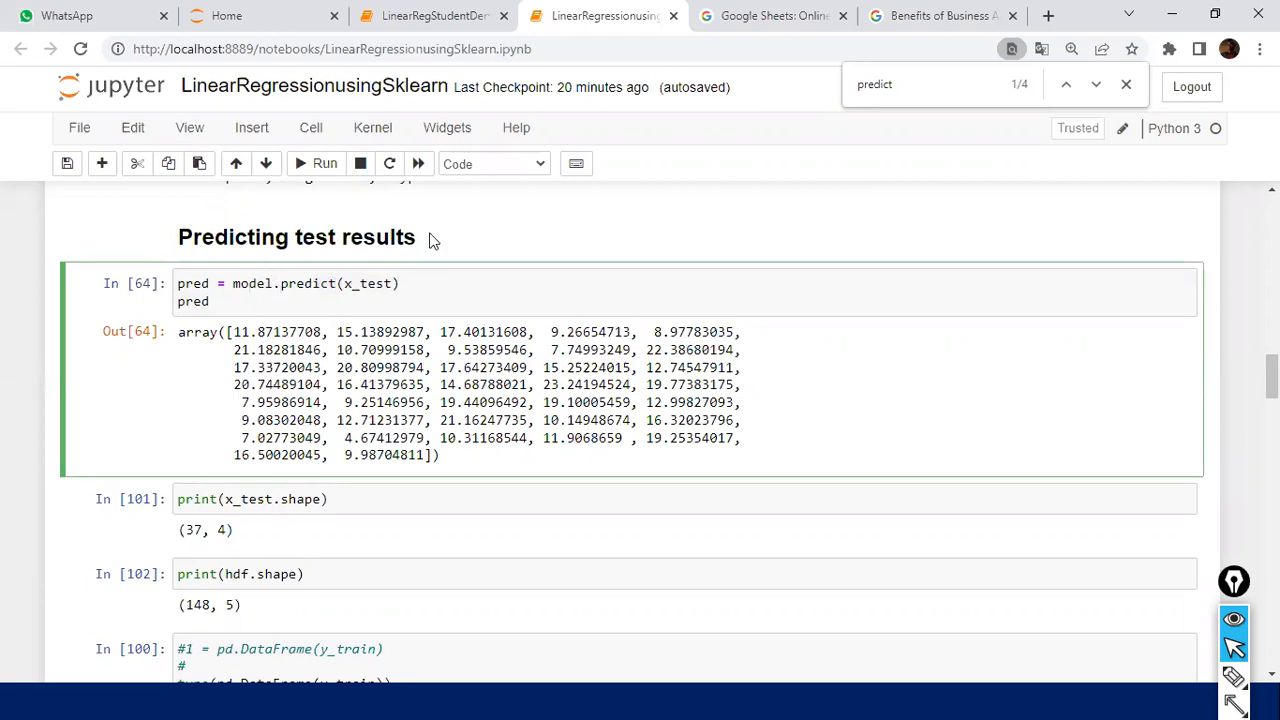
pyautogui.click(371, 284)
pyautogui.scroll(-2, 486, 457)
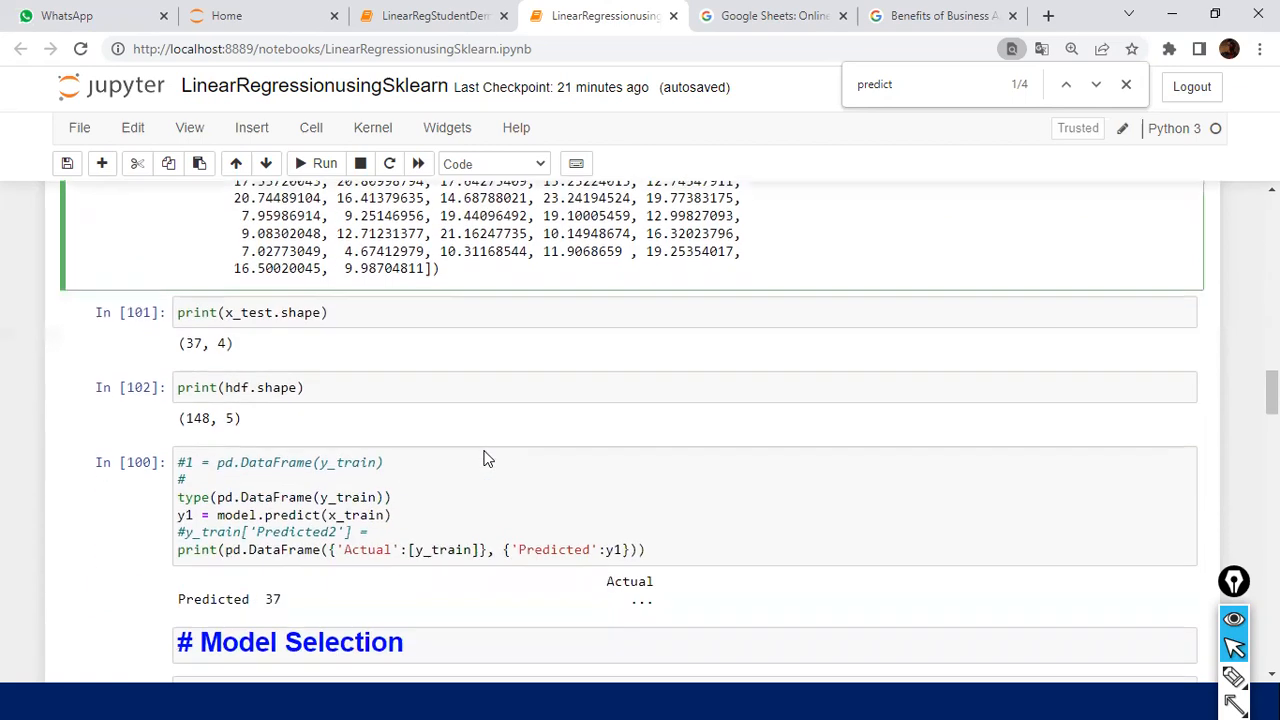
# Glance at the Google Sheets data, and review the notebook's cells from the prediction output up to the train/test split and model fitting.
pyautogui.hotkey('alt', 'Tab')
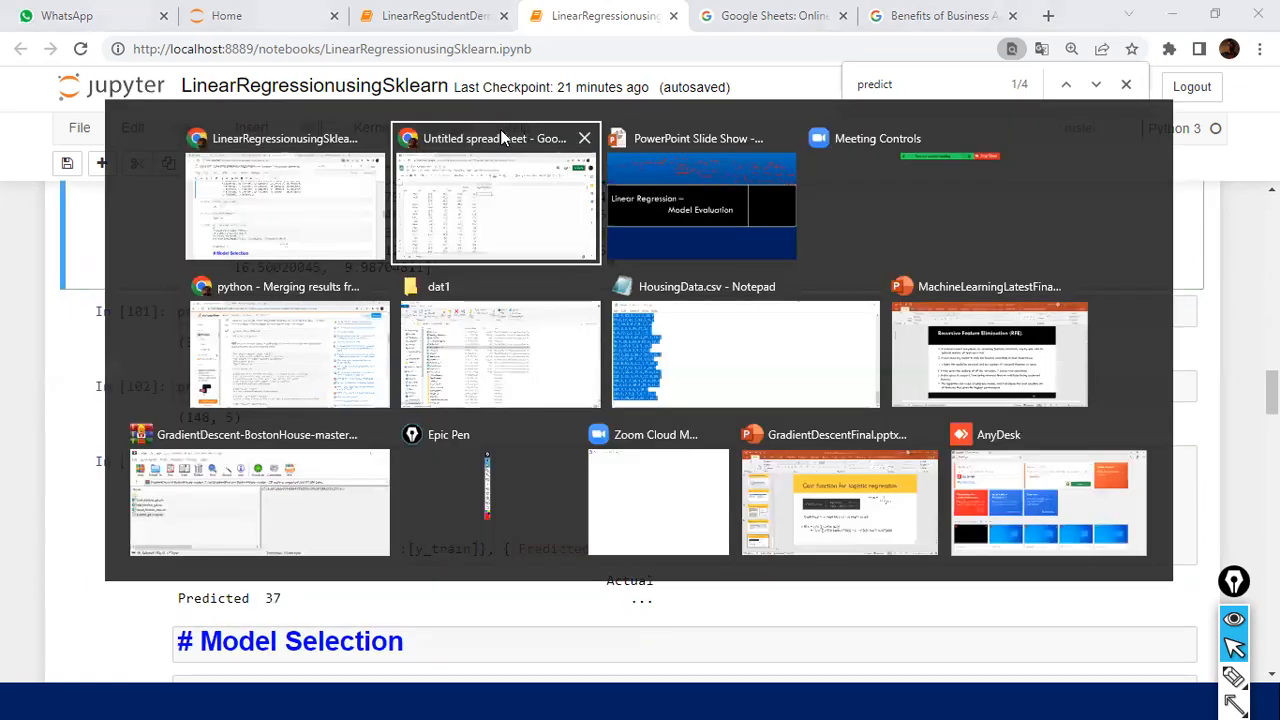
pyautogui.click(502, 140)
pyautogui.click(797, 256)
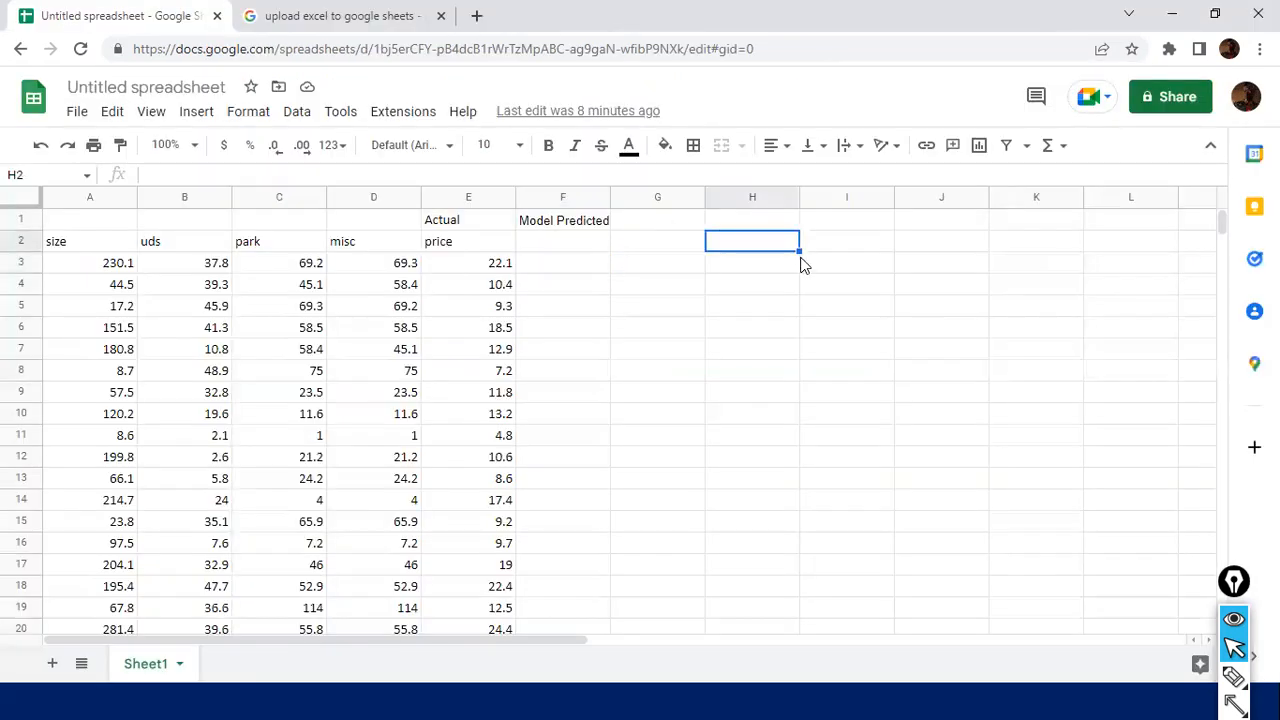
pyautogui.hotkey('alt', 'Tab')
pyautogui.scroll(3, 126, 409)
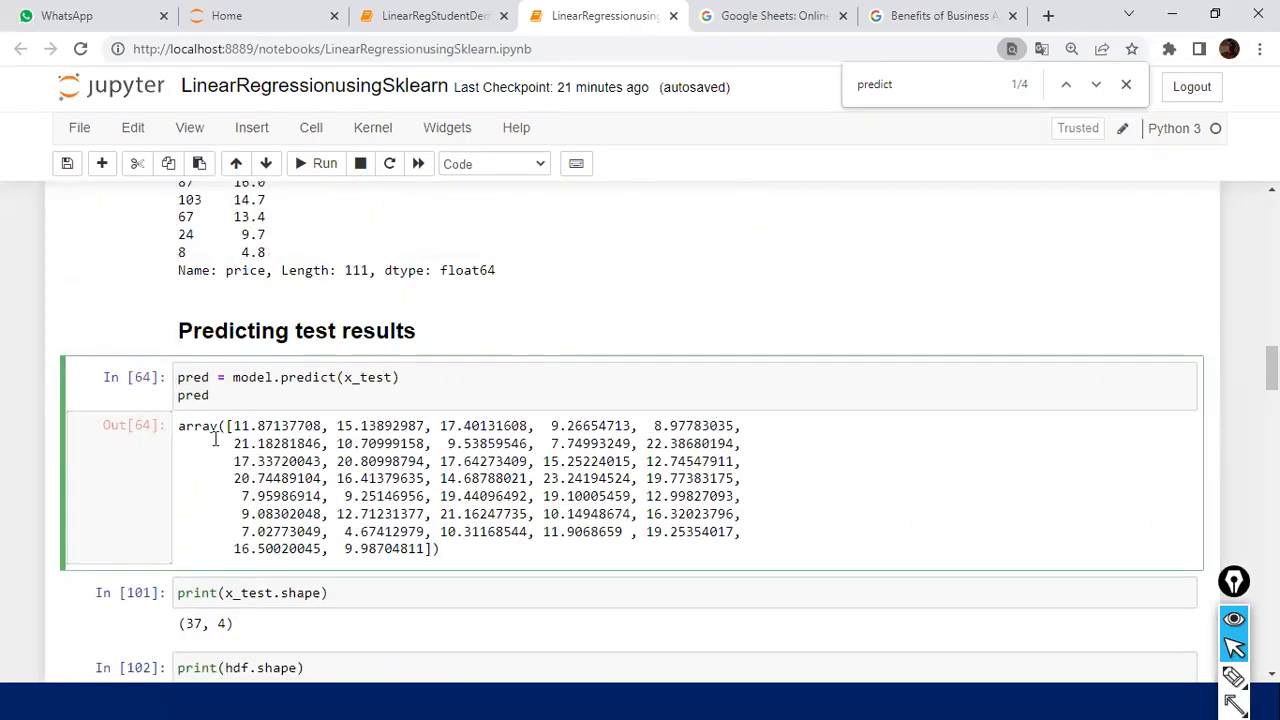
pyautogui.scroll(1, 389, 418)
pyautogui.scroll(10, 389, 412)
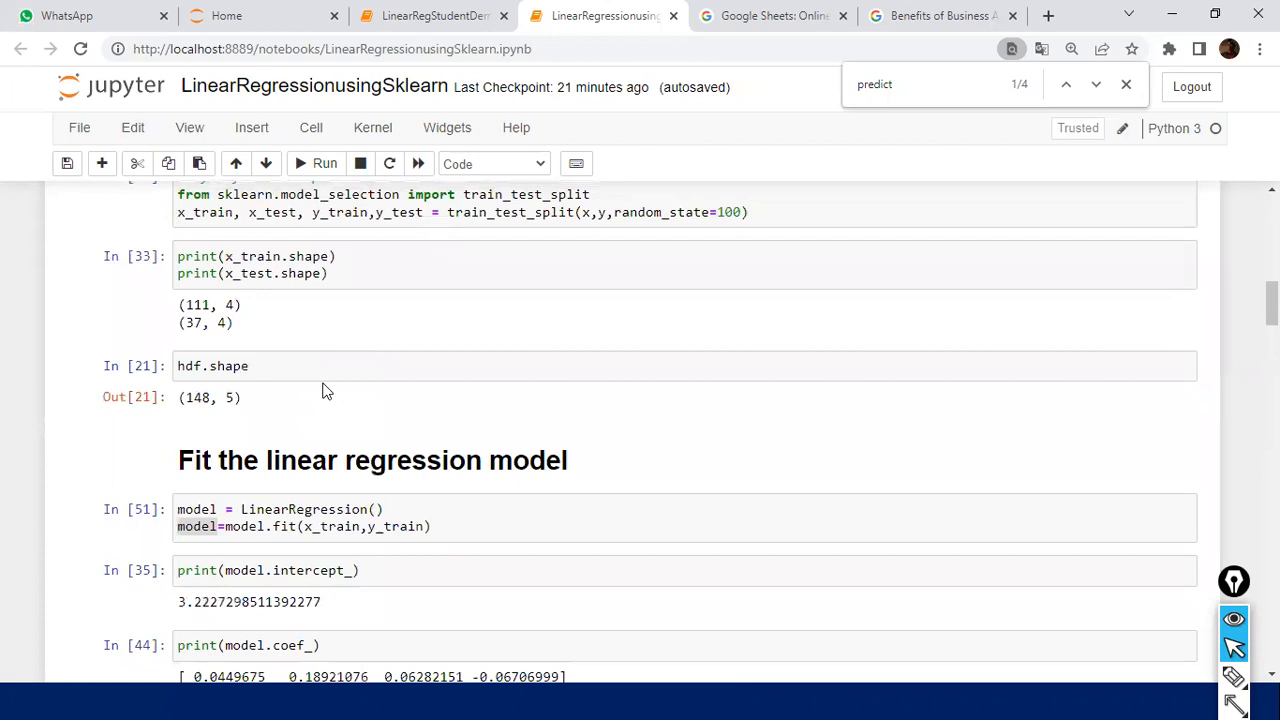
# In the Google Sheets spreadsheet, enter the regression equation y=b0+b1*size+b2*uds + b3+park+b3 as text in cell K13.
pyautogui.hotkey('alt', 'Tab')
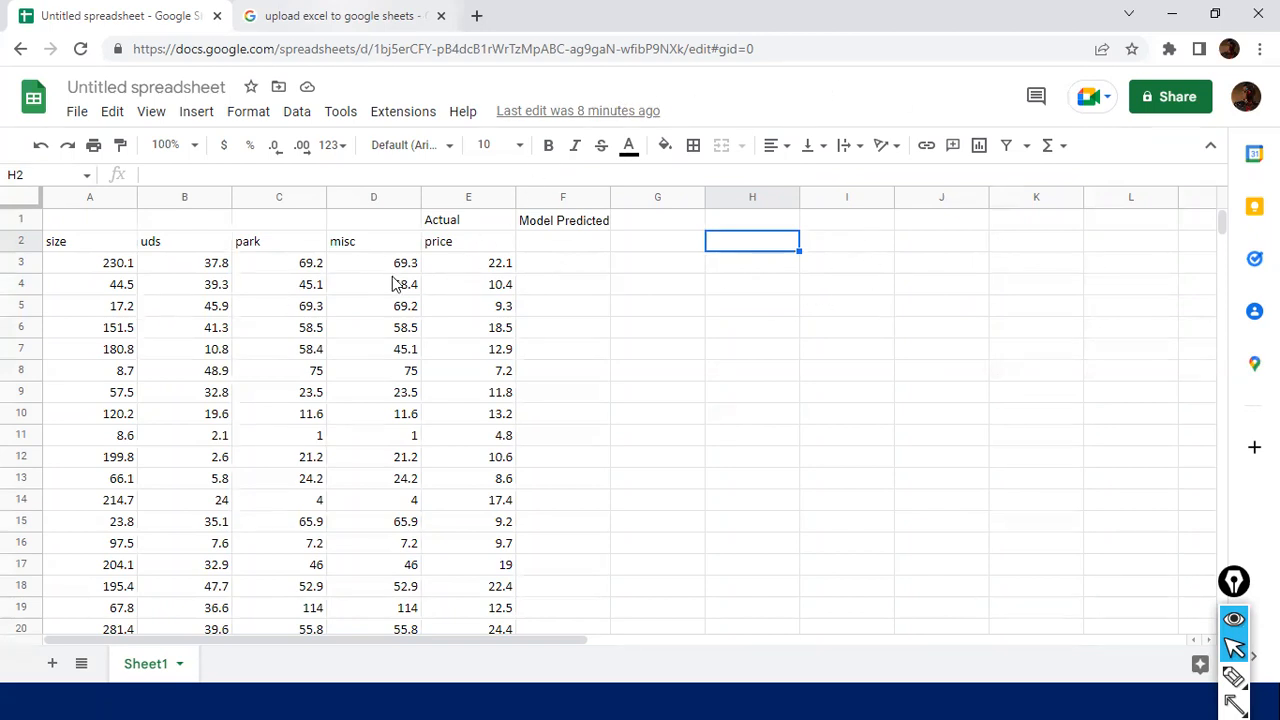
pyautogui.press('Right')
pyautogui.press('Right')
pyautogui.press('Right')
pyautogui.press('Down')
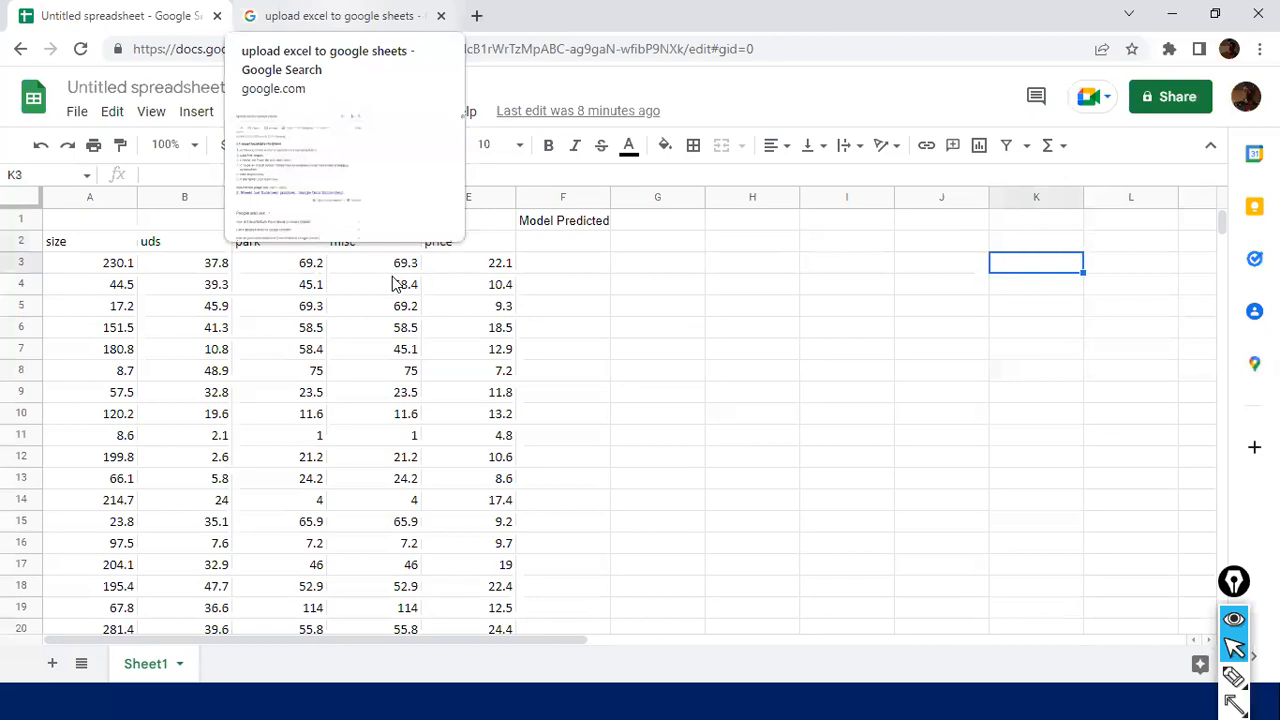
pyautogui.press('Down')
pyautogui.press('Down')
pyautogui.press('Down')
pyautogui.press('Down')
pyautogui.press('Down')
pyautogui.press('Down')
pyautogui.press('Down')
pyautogui.press('Down')
pyautogui.press('Down')
pyautogui.press('Down')
pyautogui.write('=y=')
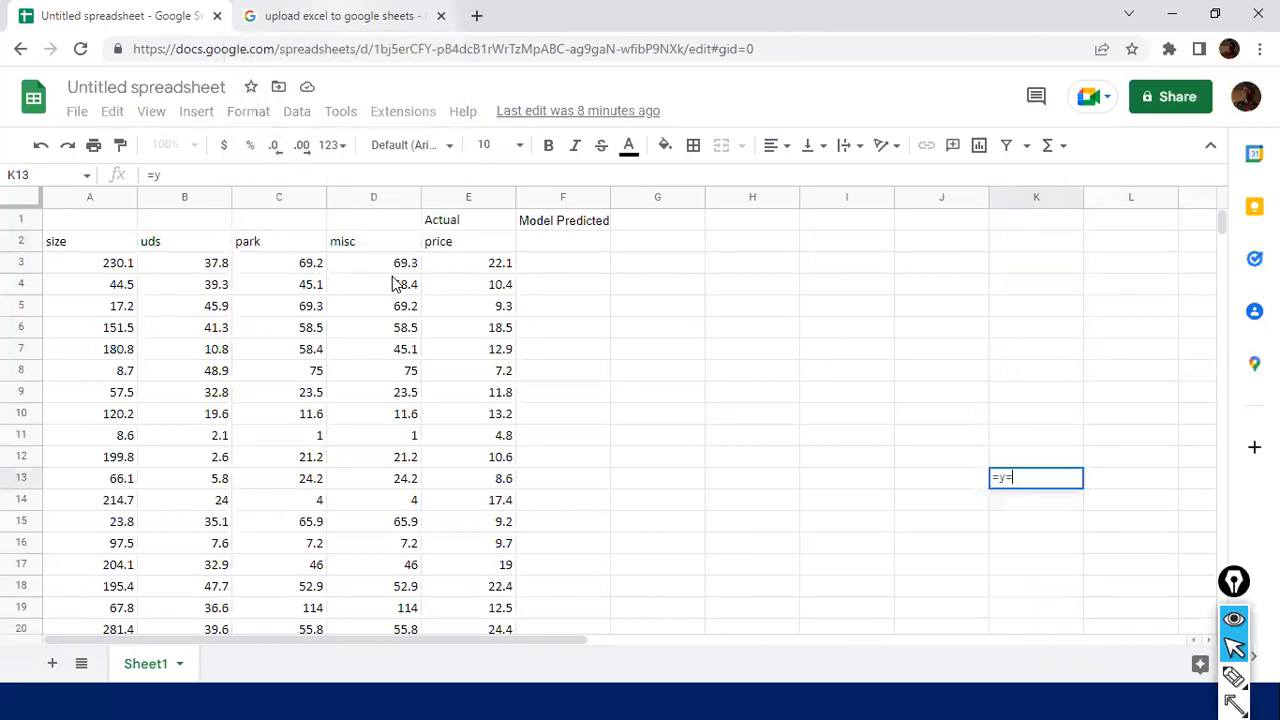
pyautogui.press('BackSpace')
pyautogui.press('BackSpace')
pyautogui.press('BackSpace')
pyautogui.write("'y=b0")
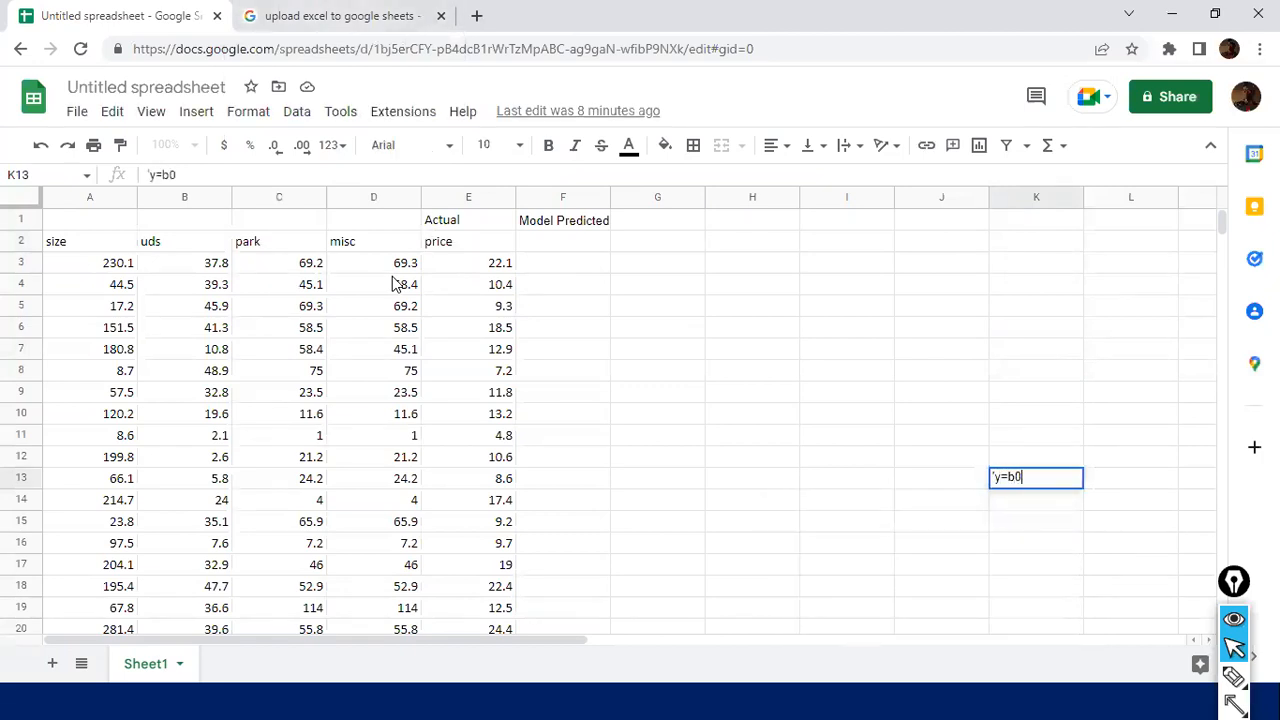
pyautogui.write('+b1*size+b2"')
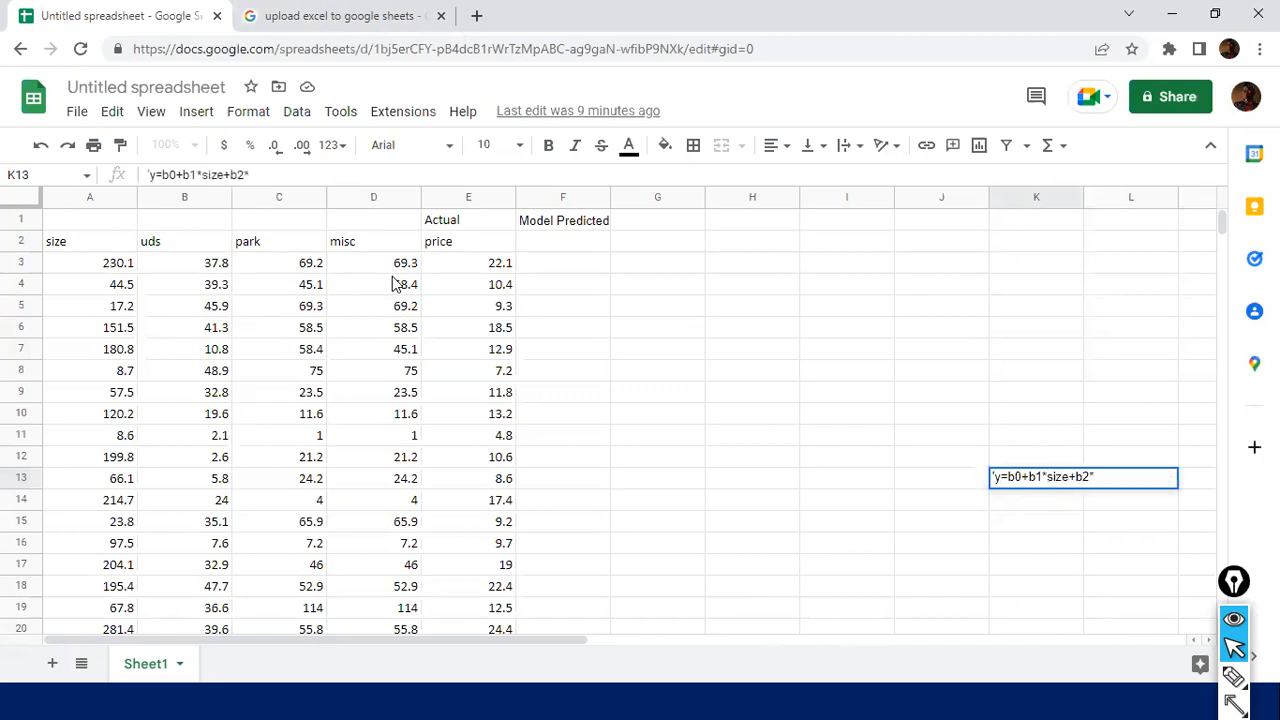
pyautogui.write('uds + b3+par')
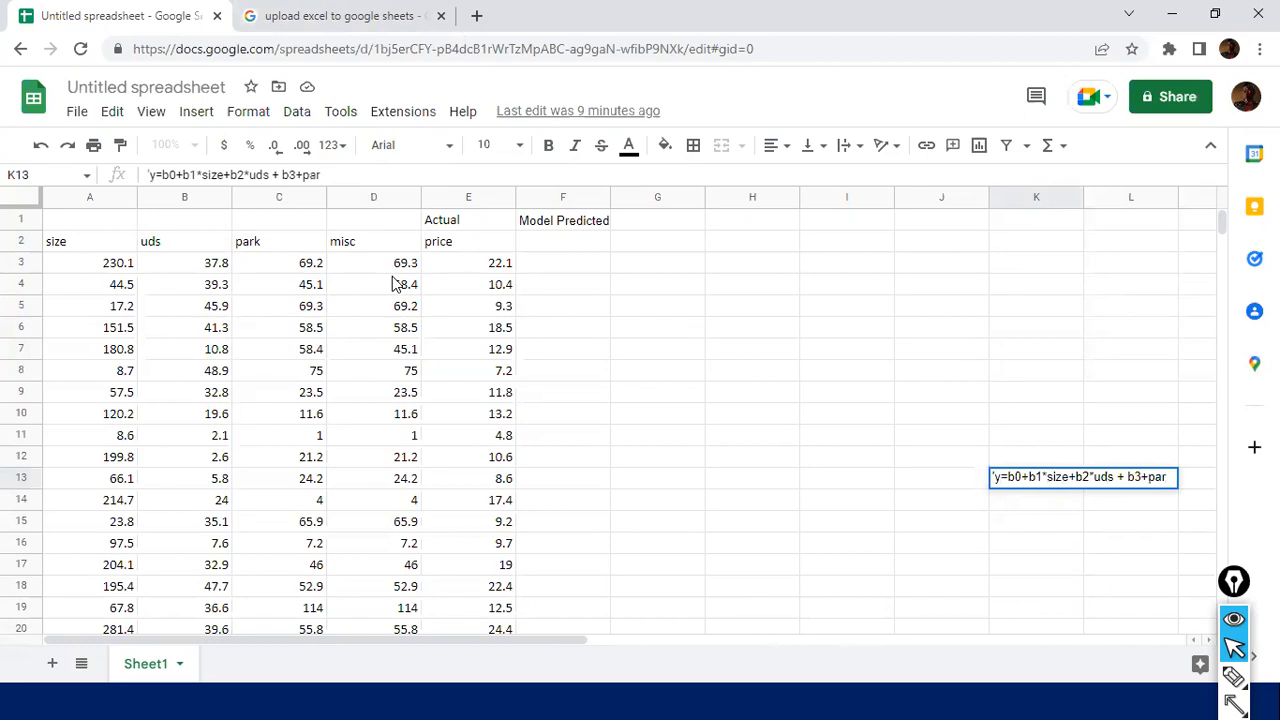
pyautogui.write('k+b3')
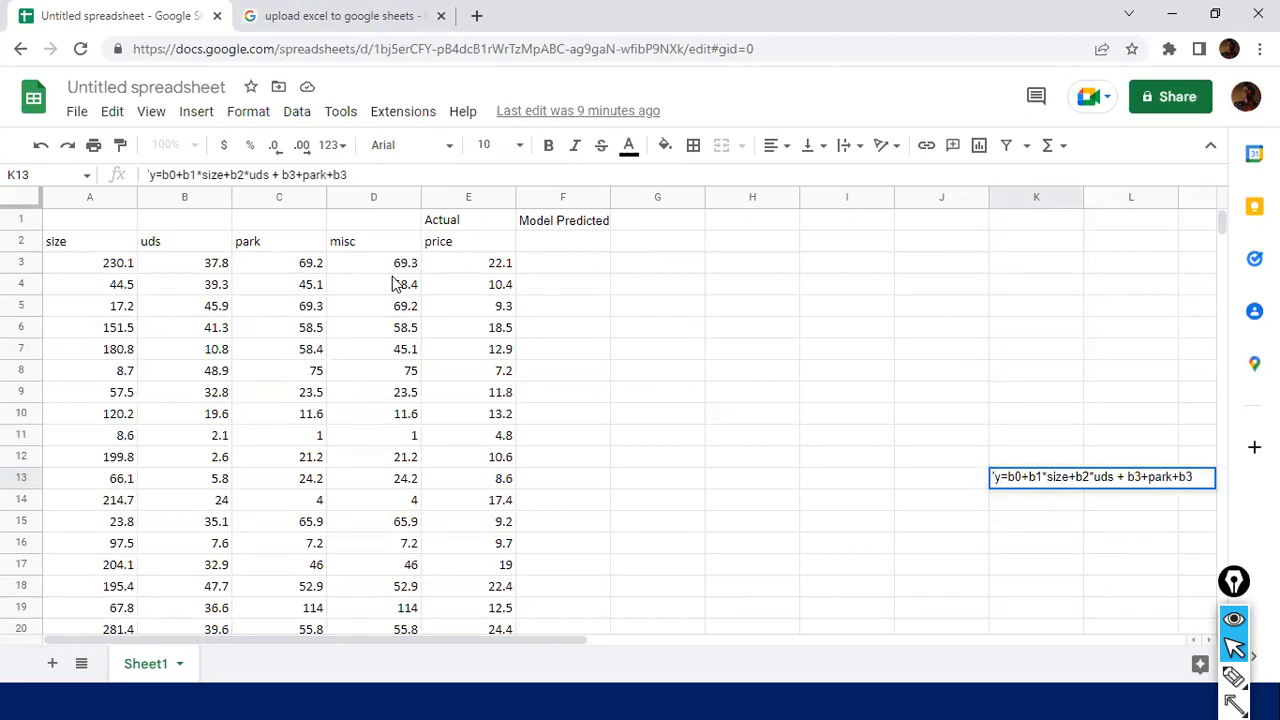
pyautogui.press('Left')
pyautogui.press('Left')
pyautogui.press('Left')
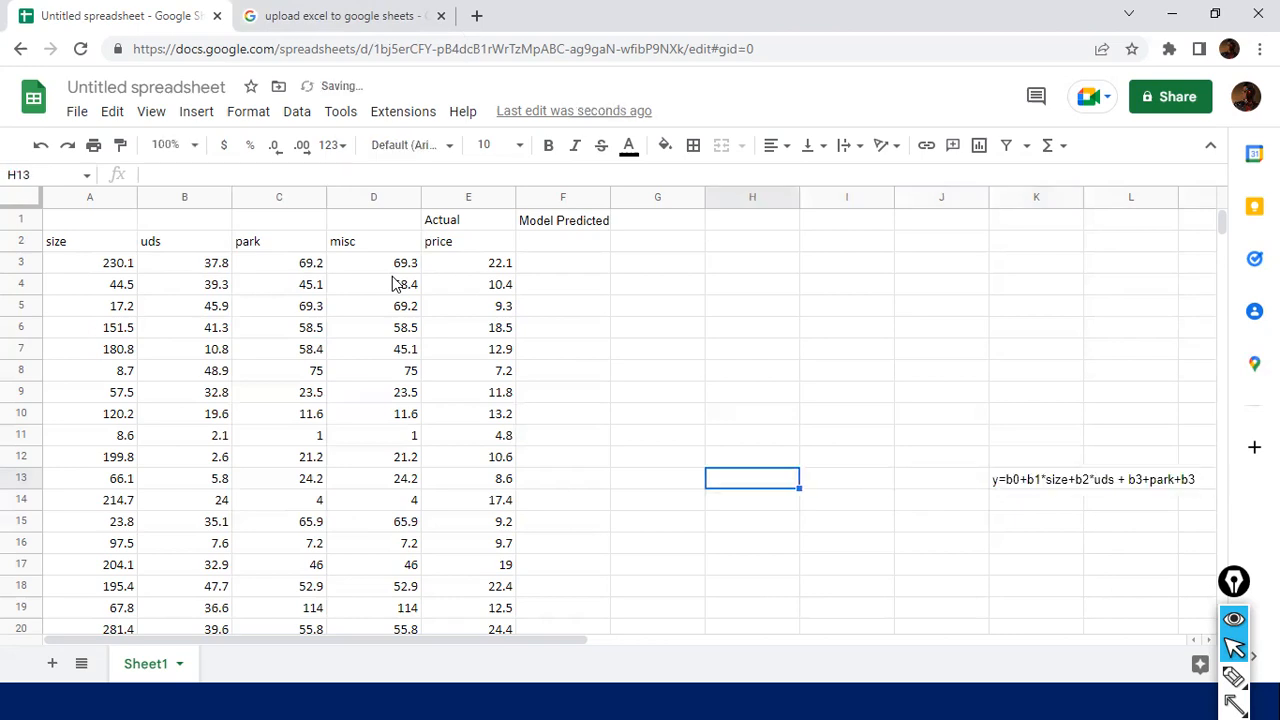
# Correct the regression equation in cell K13 so it reads y=b0+b1*size+b2*uds + b3*park+b4*misc.
pyautogui.press('Right')
pyautogui.press('Right')
pyautogui.press('Right')
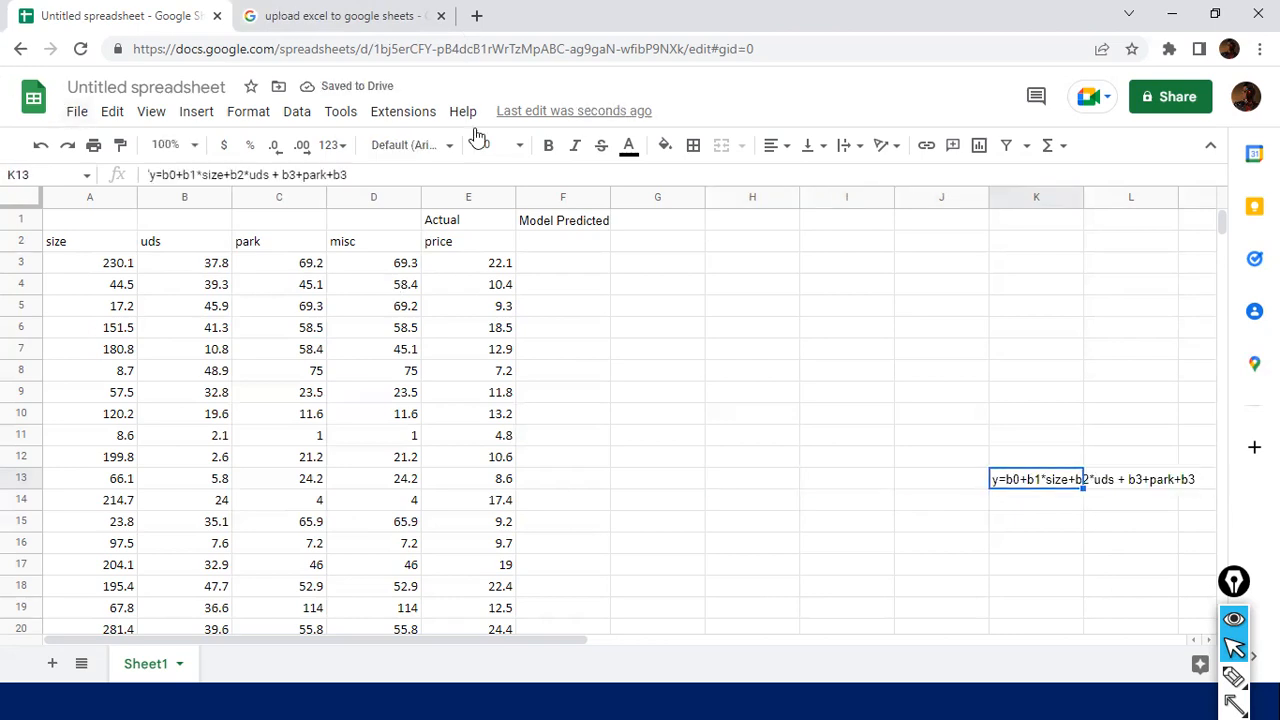
pyautogui.click(303, 174)
pyautogui.press('BackSpace')
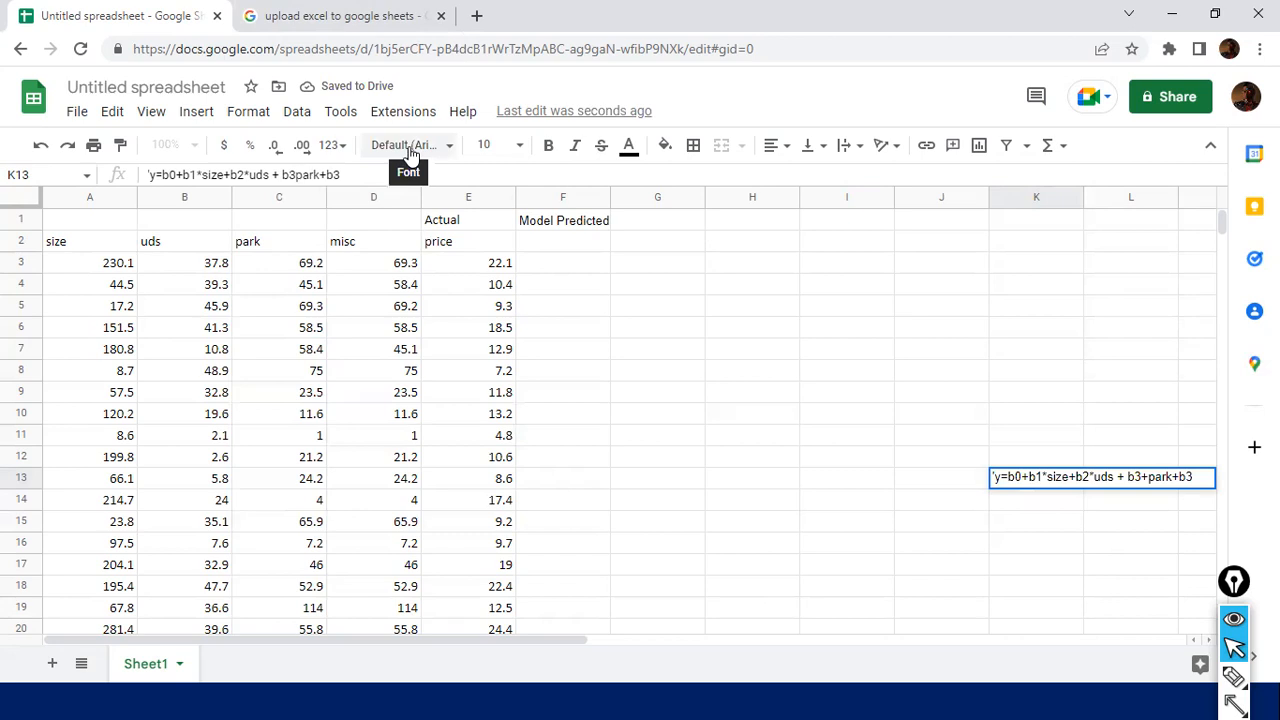
pyautogui.write('*')
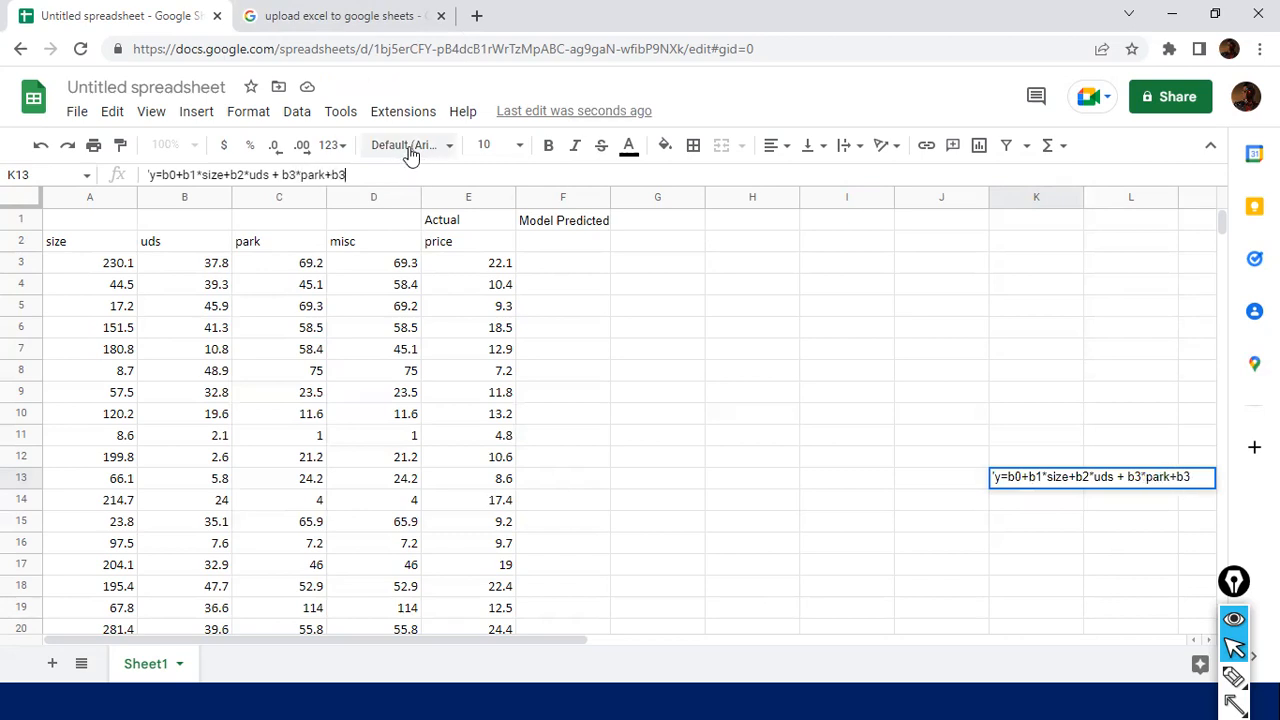
pyautogui.press('BackSpace')
pyautogui.write('4*misc')
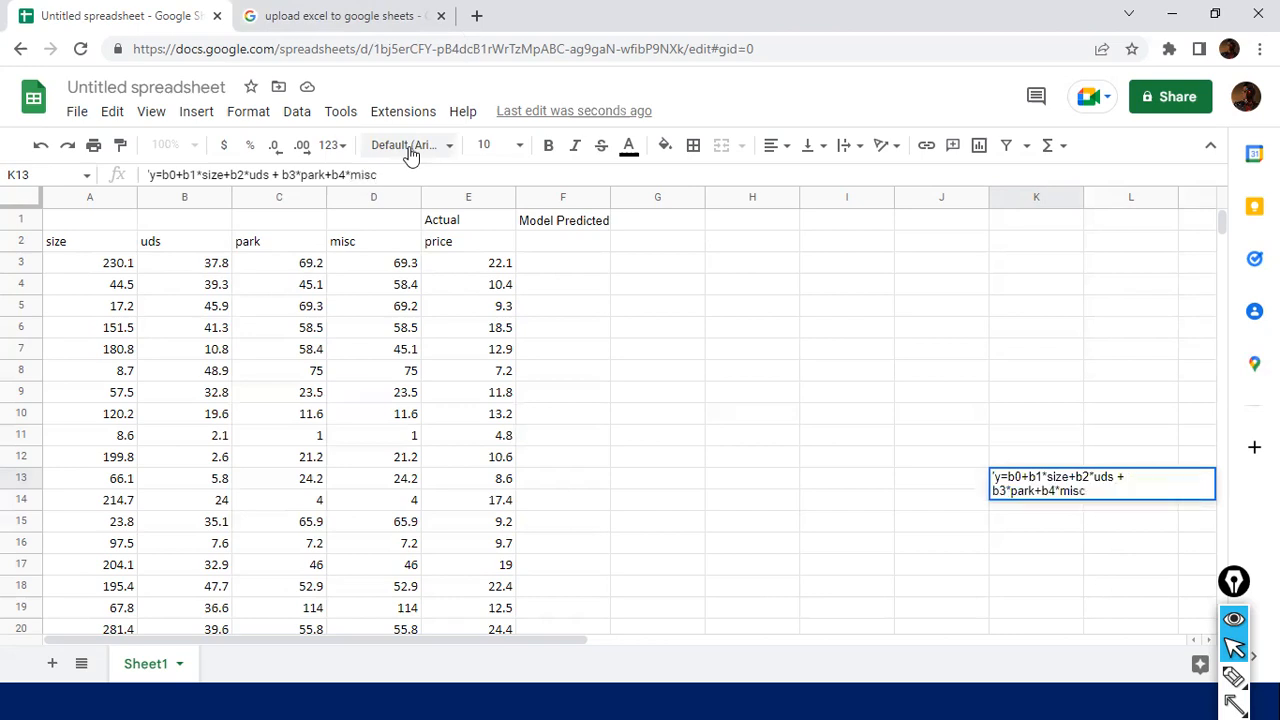
pyautogui.press('Return')
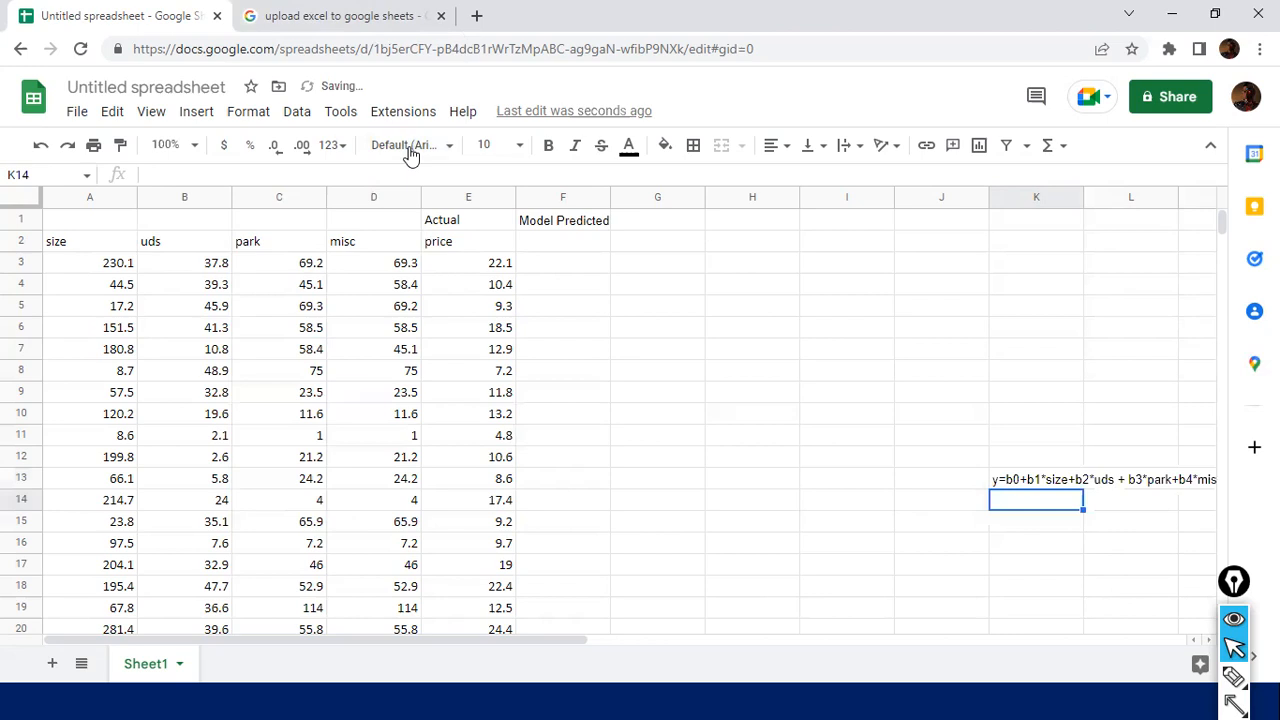
# Try to replace y with Predicted Price in the K13 equation, and highlight the expression after the equals sign.
pyautogui.click(1057, 480)
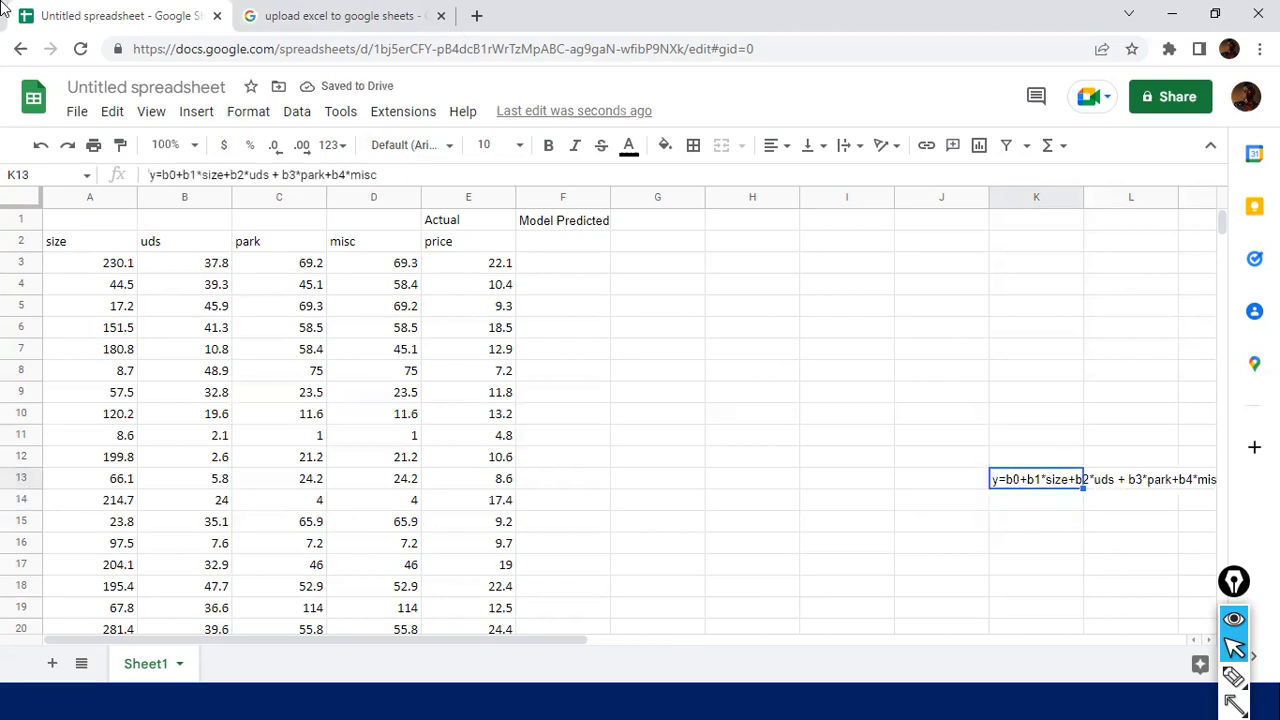
pyautogui.click(182, 175)
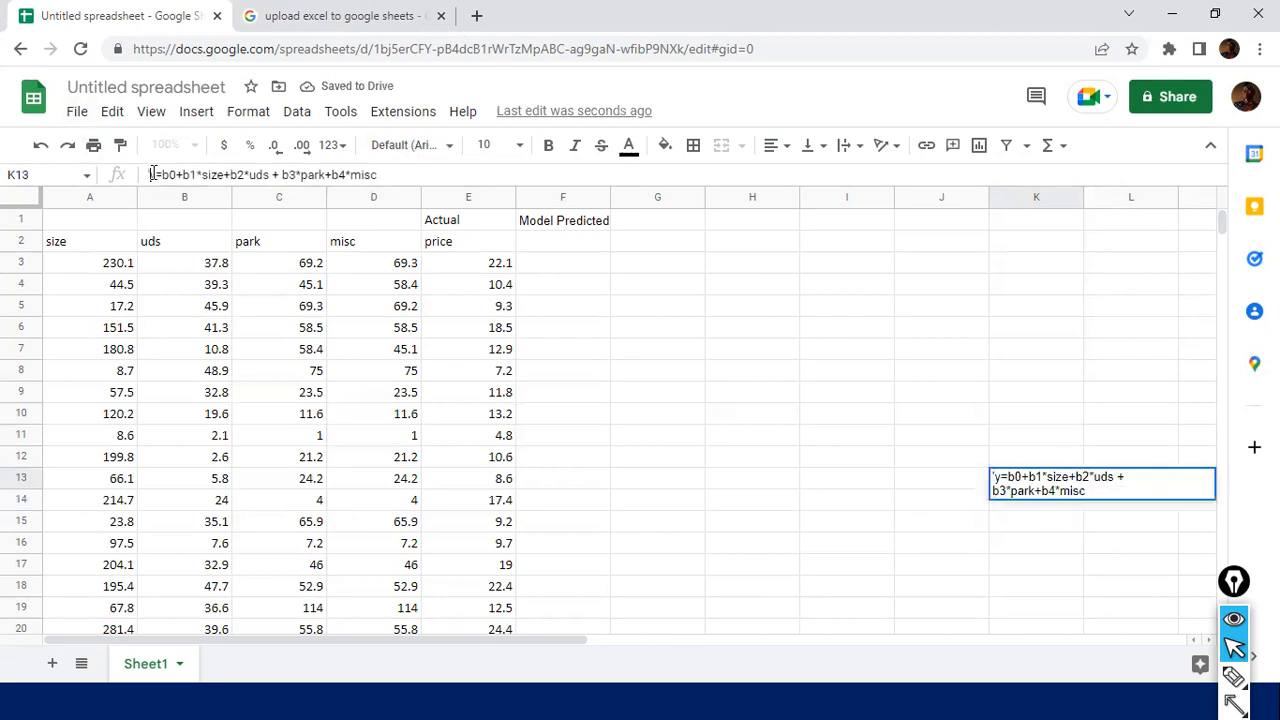
pyautogui.write('P')
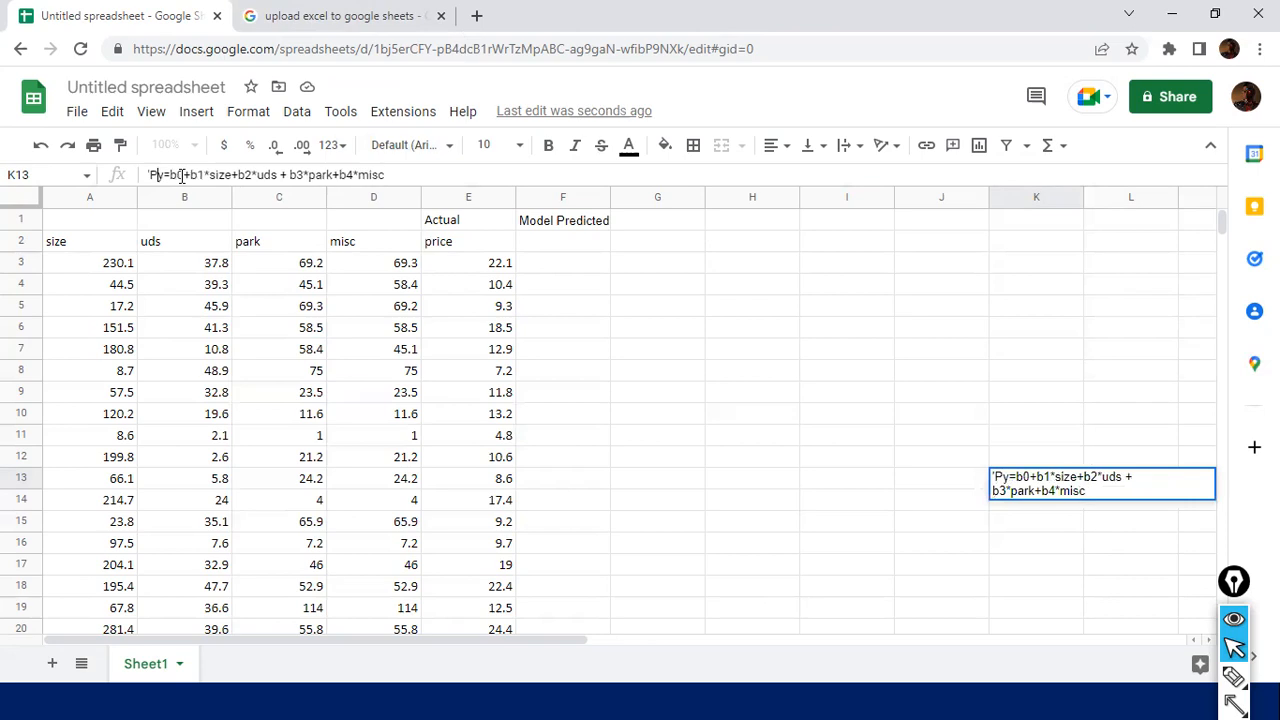
pyautogui.write('redicted Pr')
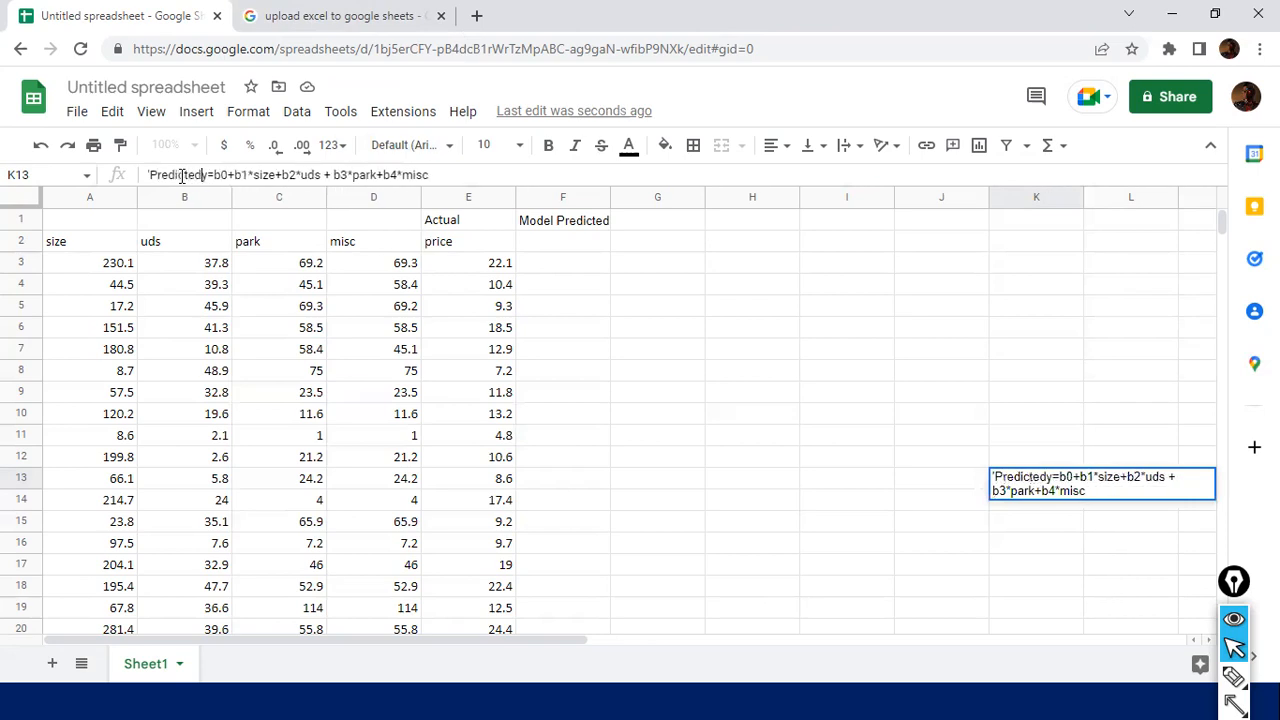
pyautogui.write('ice')
pyautogui.press('Delete')
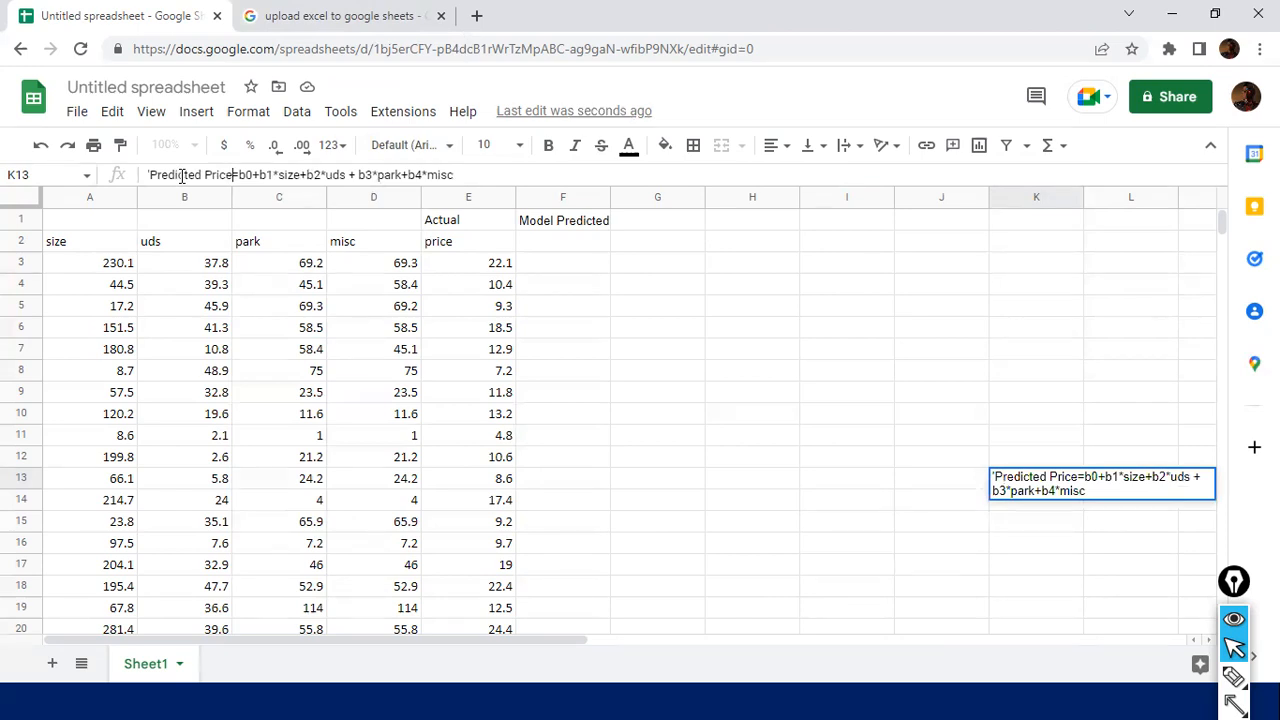
pyautogui.hotkey('shift', 'End')
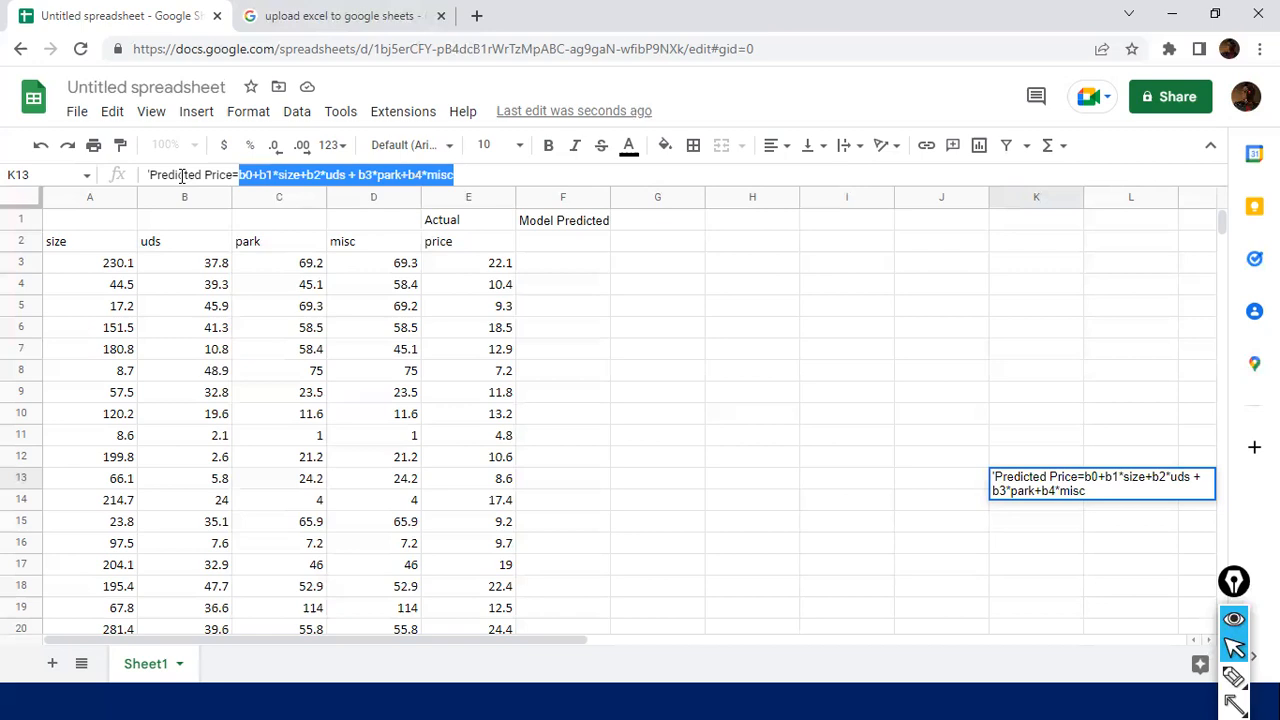
# Switch to the Jupyter notebook and find the intercept and the size and uds coefficients in the OLS Regression Results summary.
pyautogui.hotkey('alt', 'Tab')
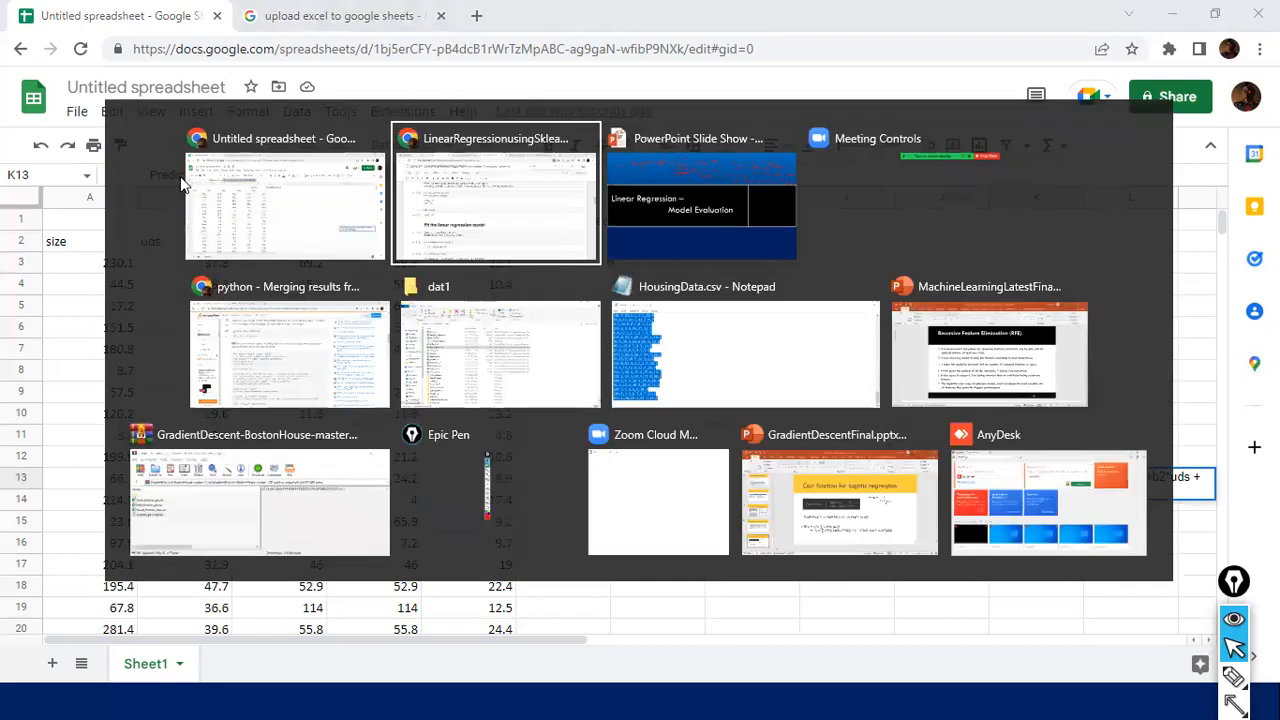
pyautogui.scroll(-5, 437, 274)
pyautogui.scroll(-15, 373, 316)
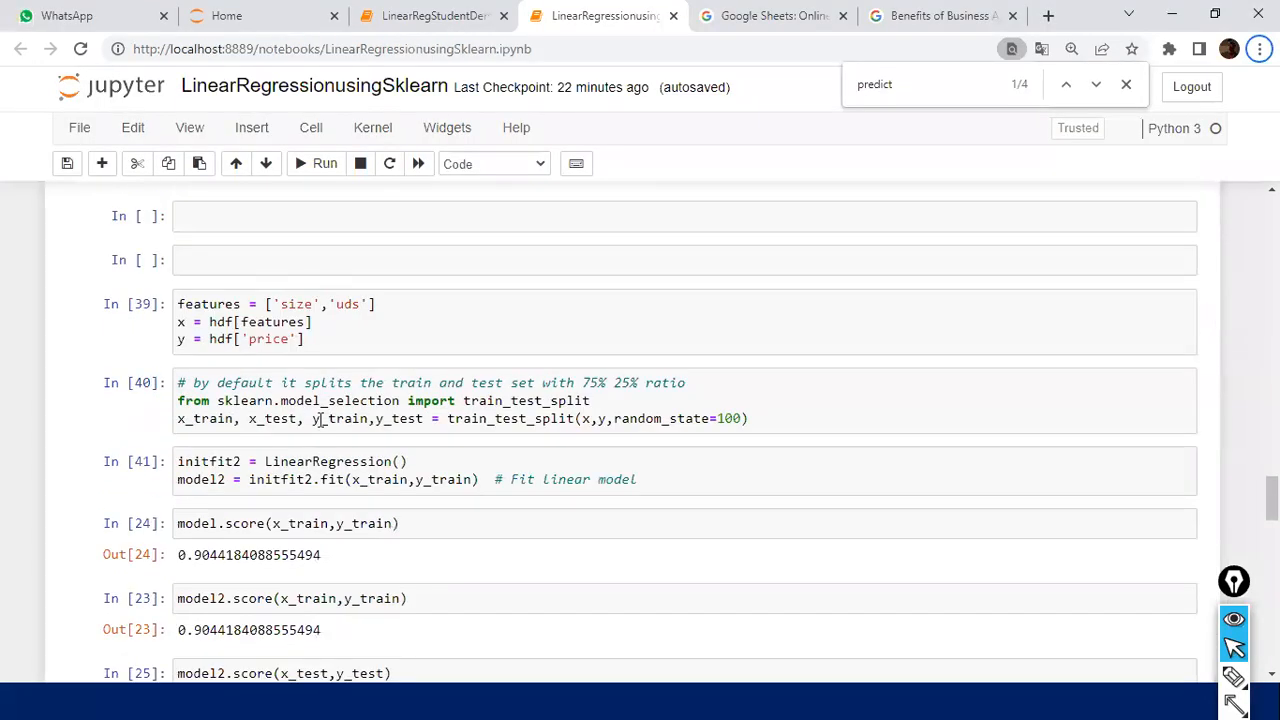
pyautogui.scroll(2, 295, 420)
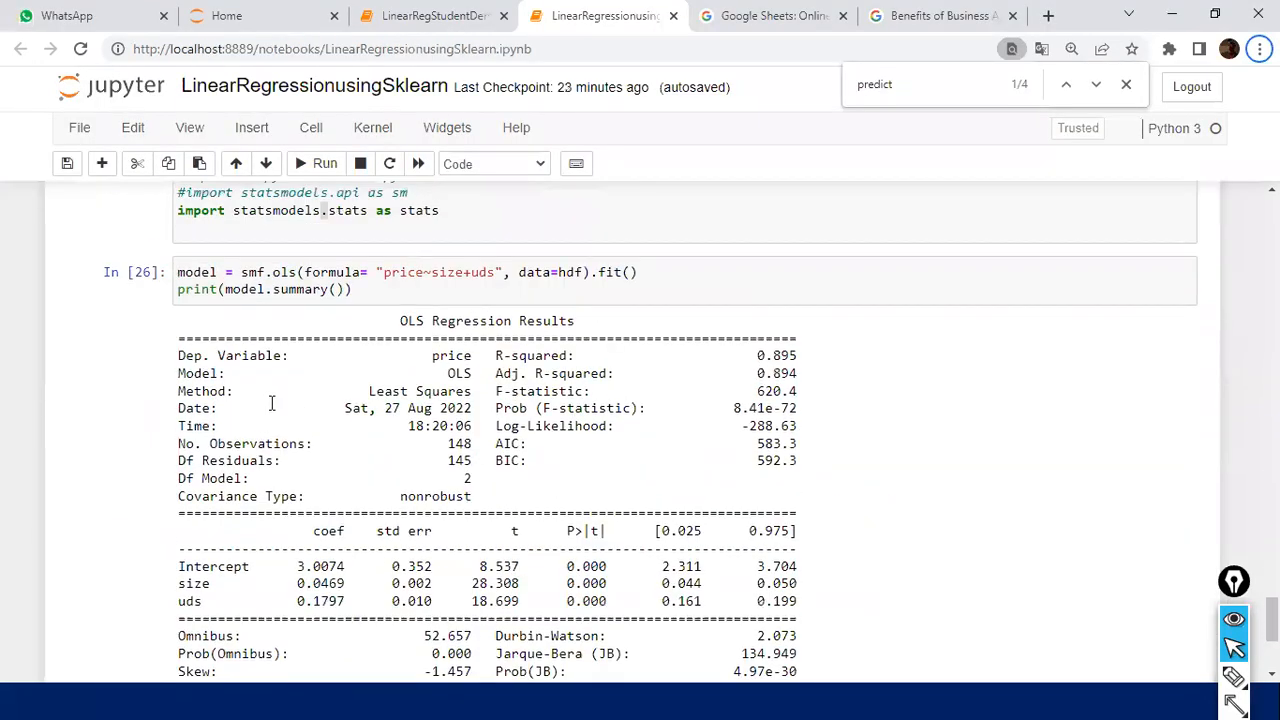
pyautogui.scroll(-2, 270, 408)
pyautogui.scroll(12, 270, 410)
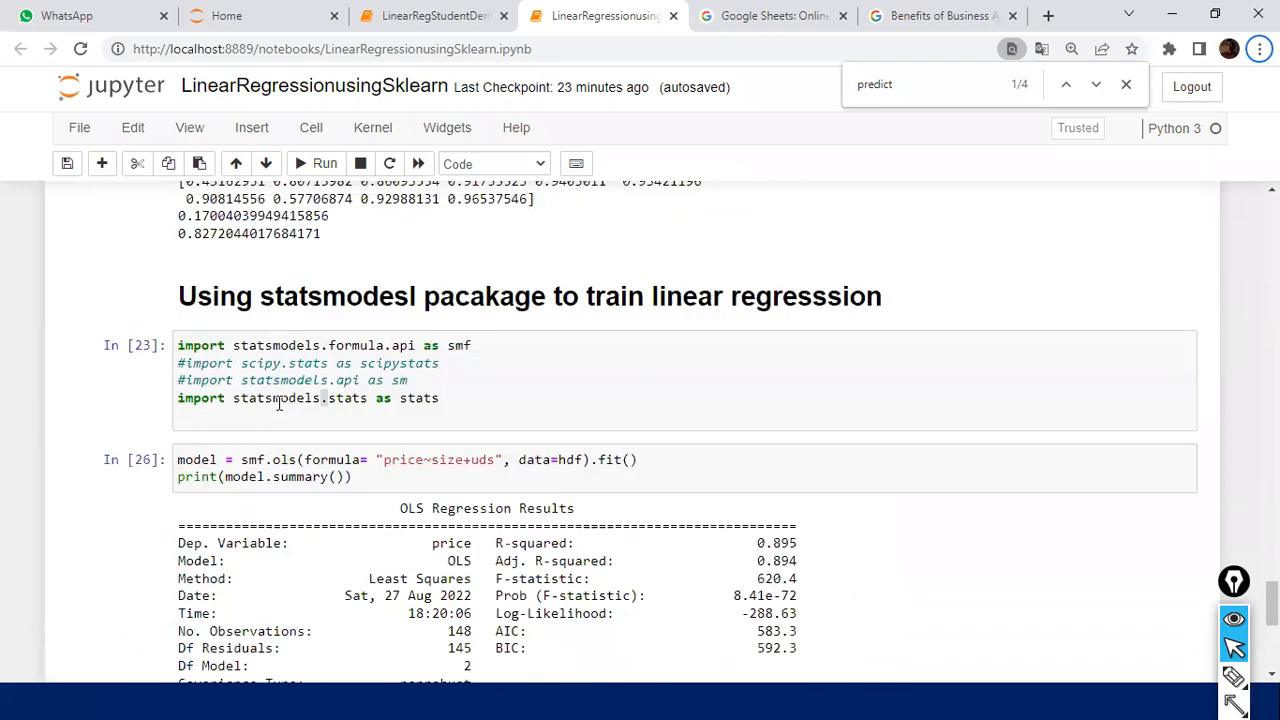
pyautogui.scroll(-5, 290, 470)
pyautogui.scroll(-4, 292, 473)
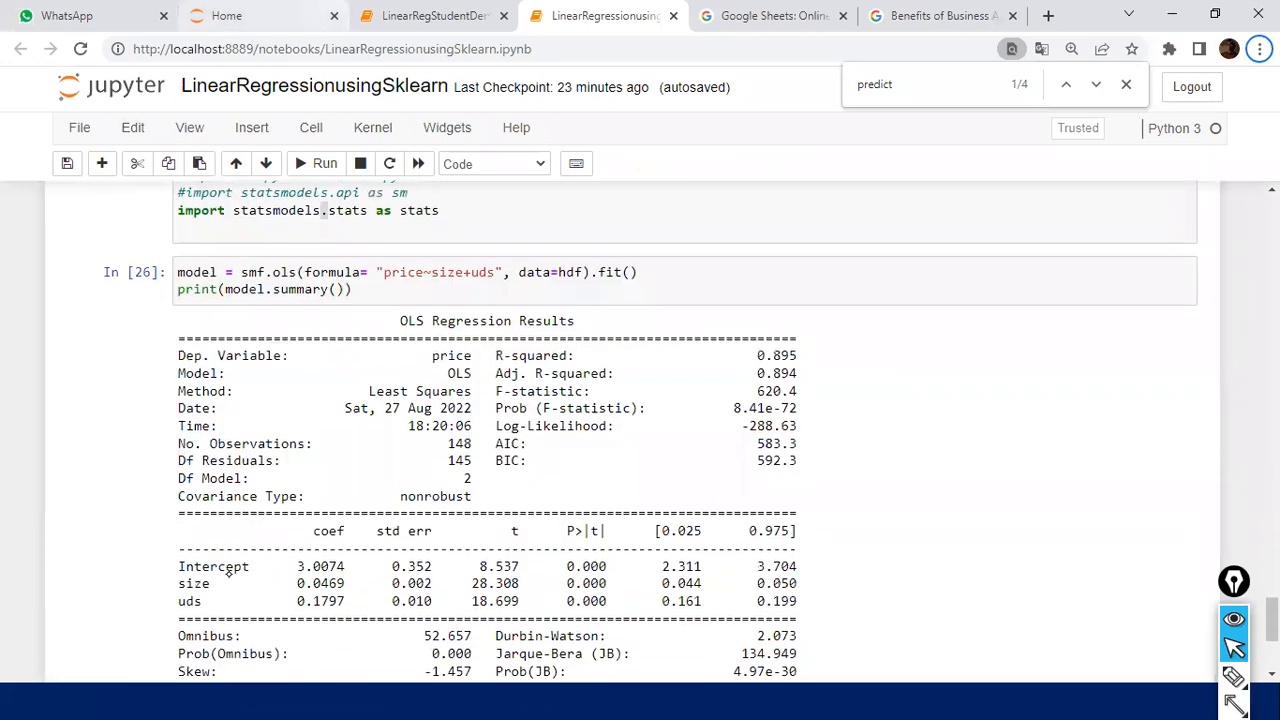
pyautogui.click(318, 566)
# Leave the pending K13 edit in Google Sheets, and compare the equation's terms with the coefficients in the notebook's OLS summary.
pyautogui.hotkey('alt', 'Tab')
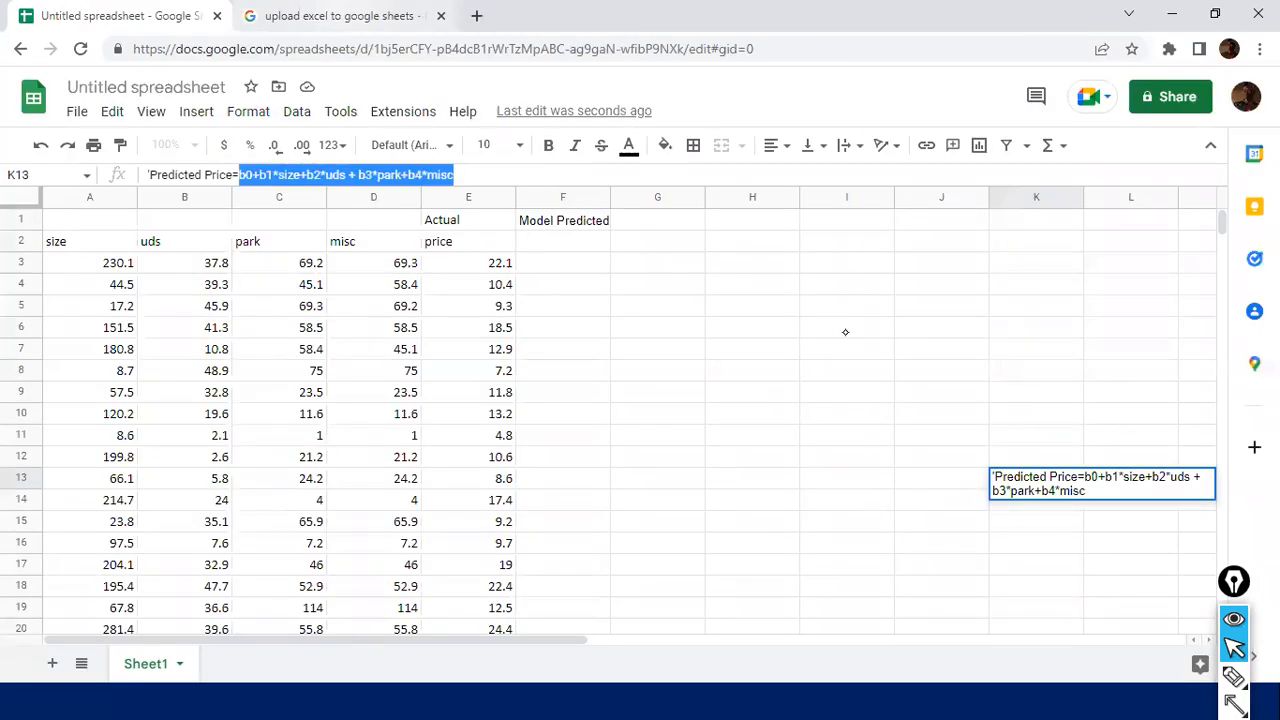
pyautogui.press('Escape')
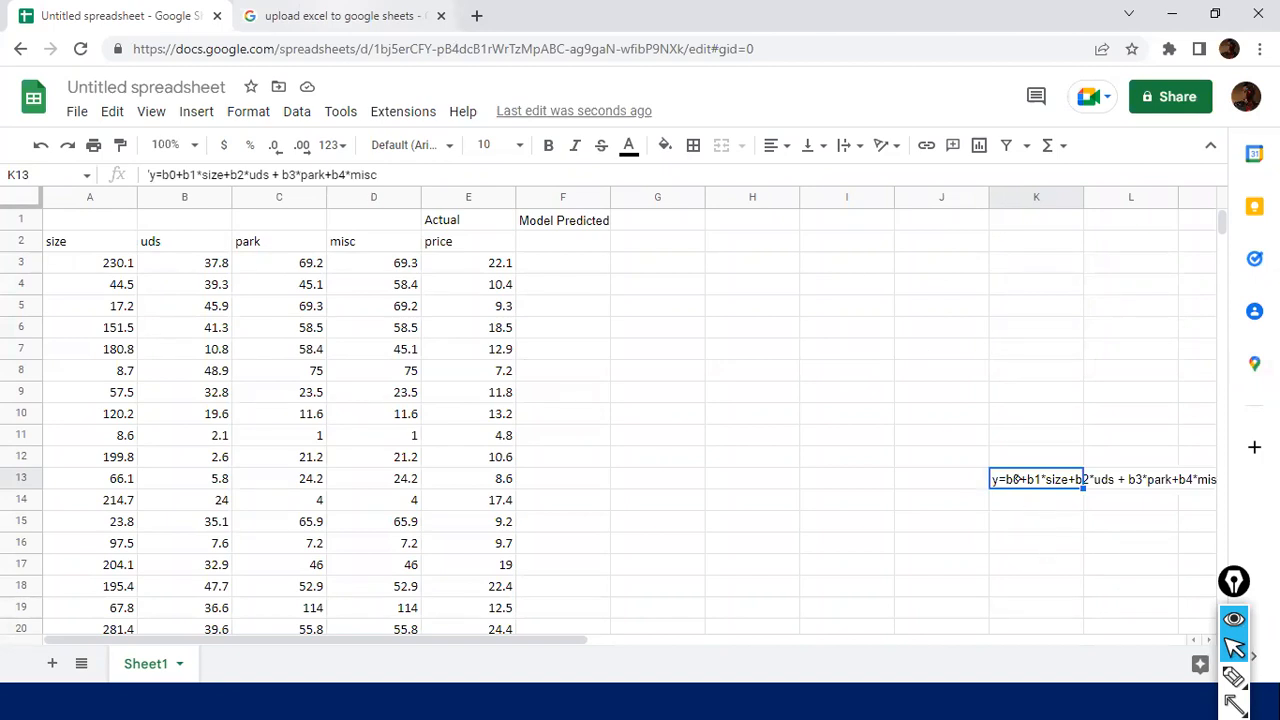
pyautogui.hotkey('alt', 'Tab')
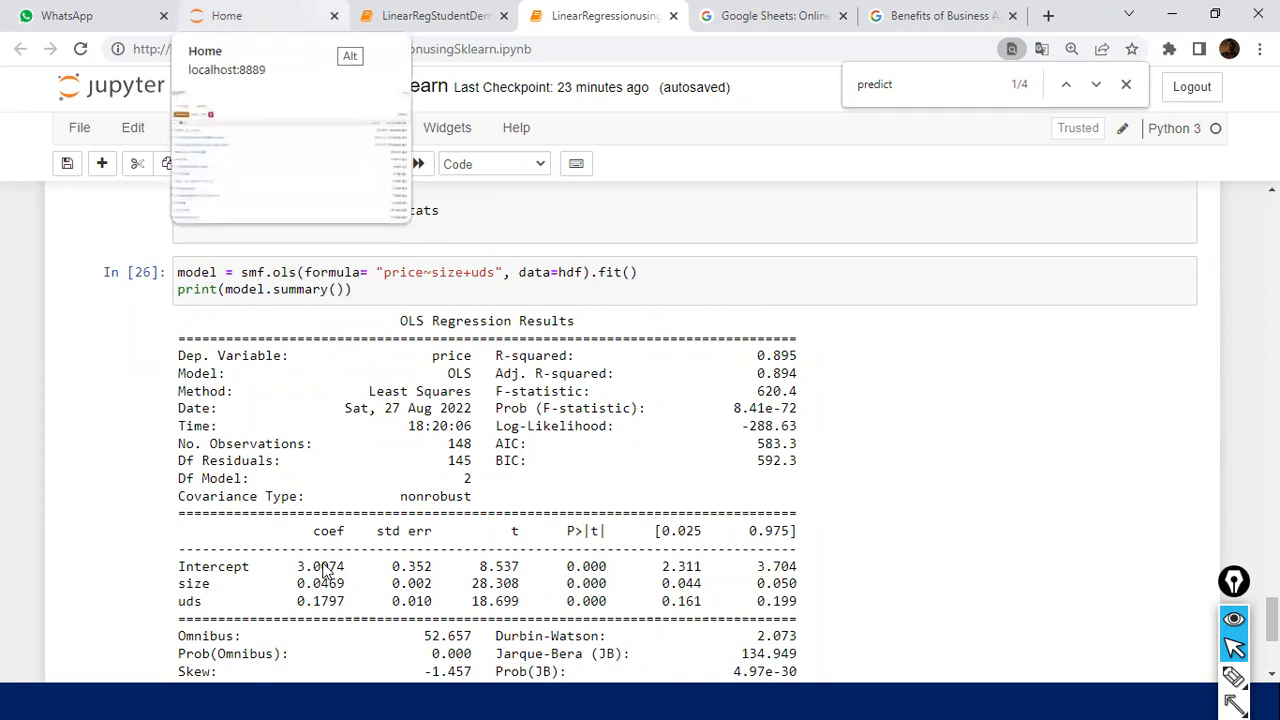
pyautogui.hotkey('alt', 'Tab')
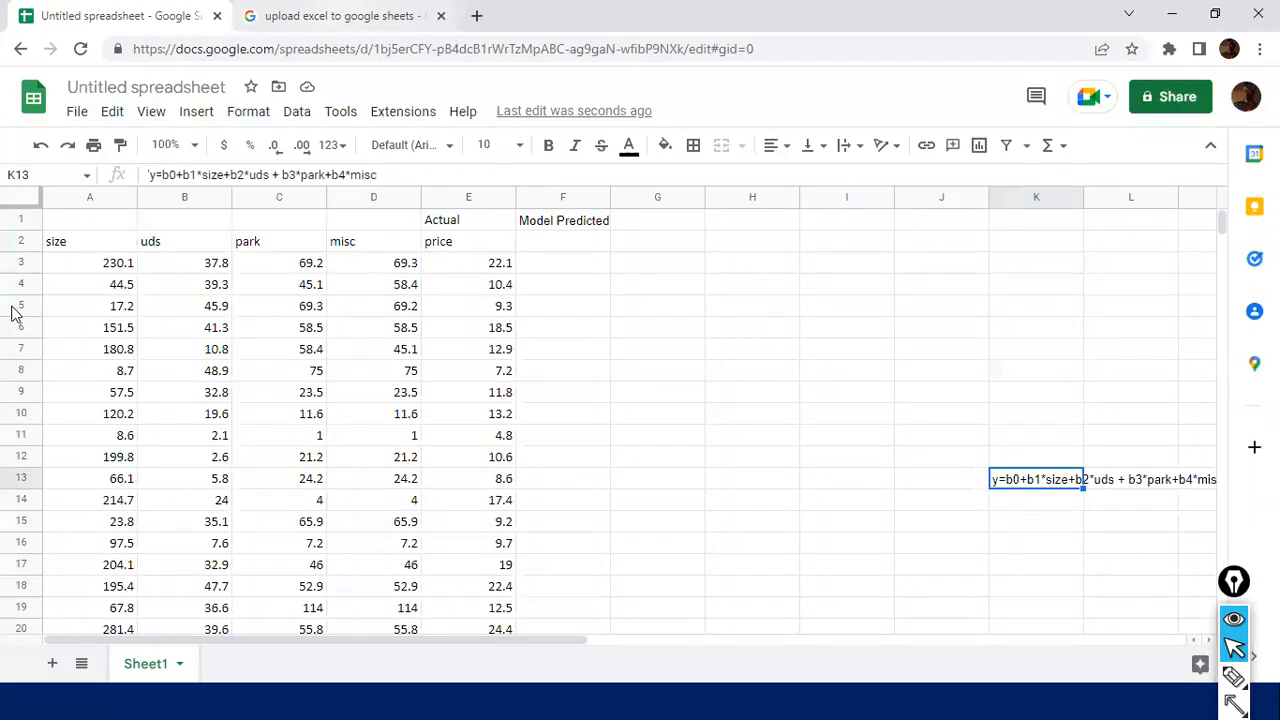
pyautogui.hotkey('alt', 'Tab')
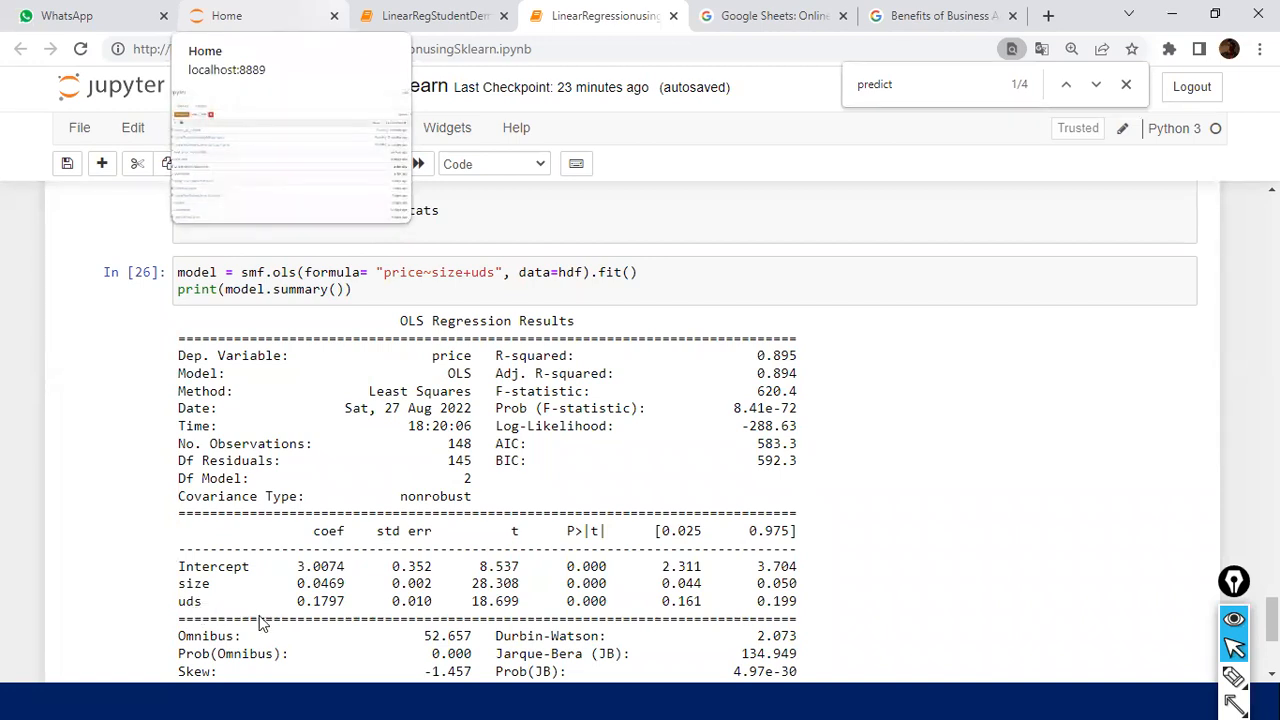
pyautogui.hotkey('alt', 'Tab')
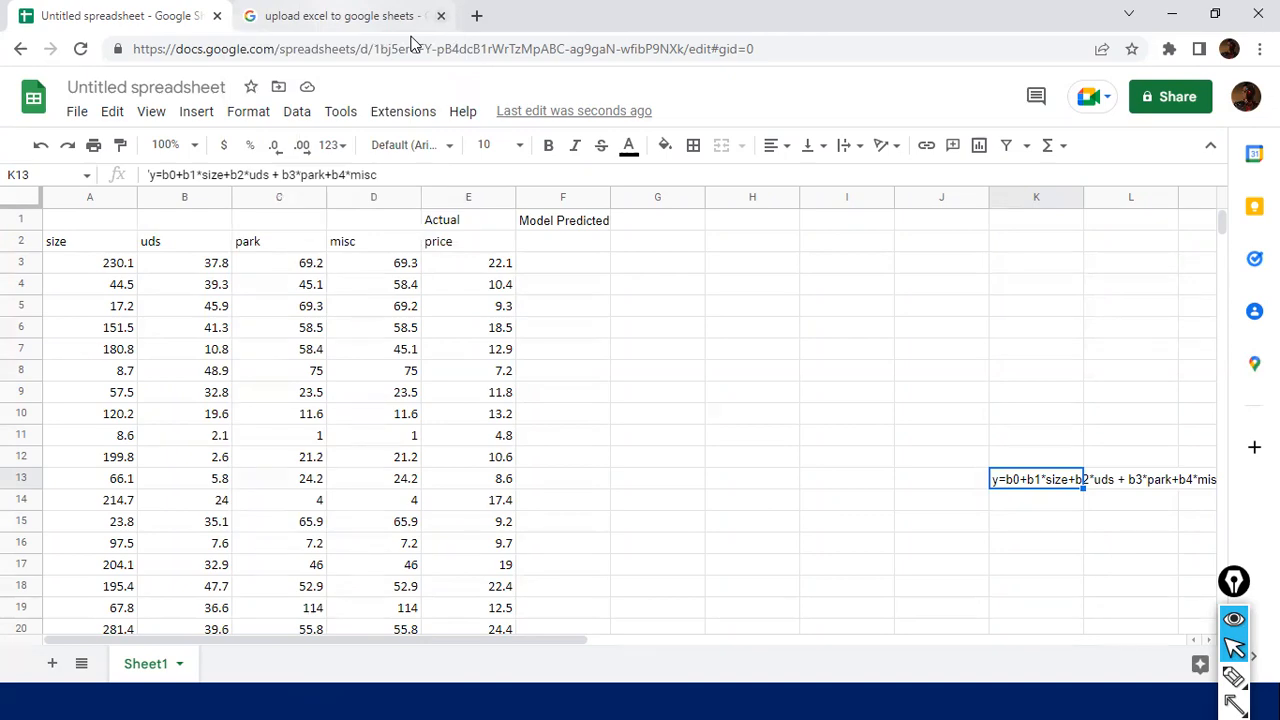
# Review the notebook's feature selection, train/test split, model fitting and predict cells, and return to the Google Sheets equation.
pyautogui.hotkey('alt', 'Tab')
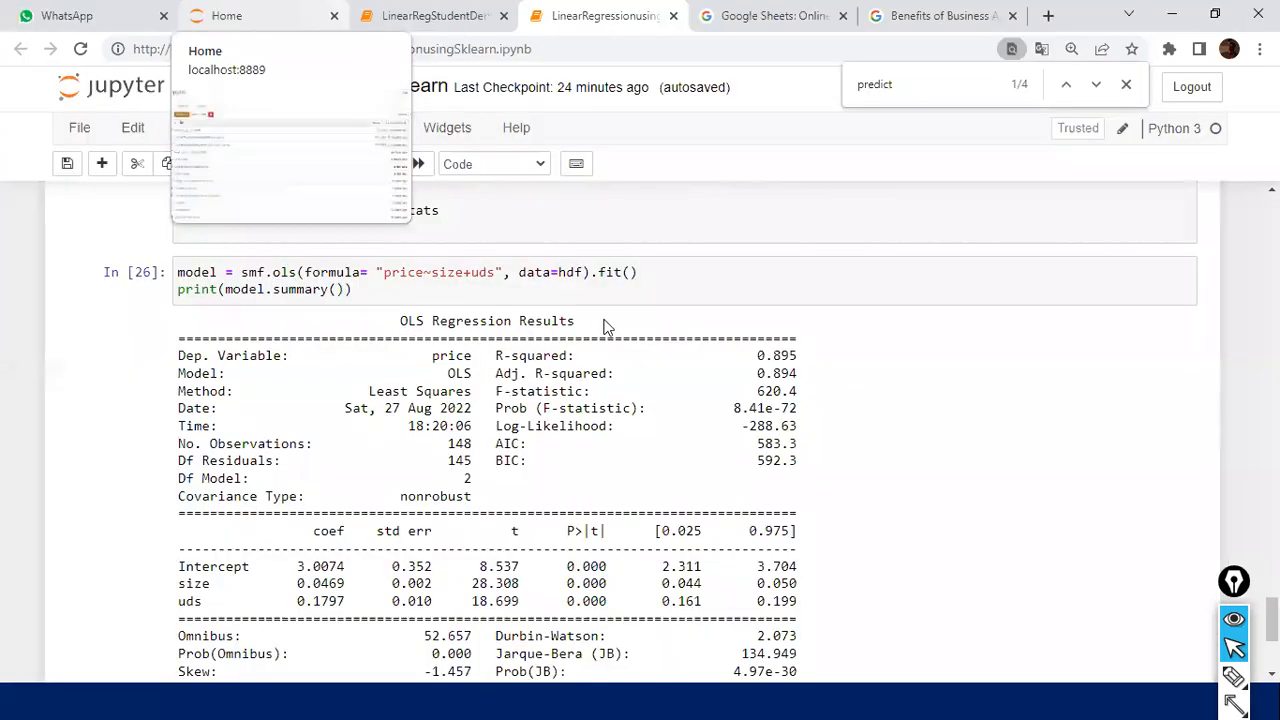
pyautogui.scroll(15, 585, 295)
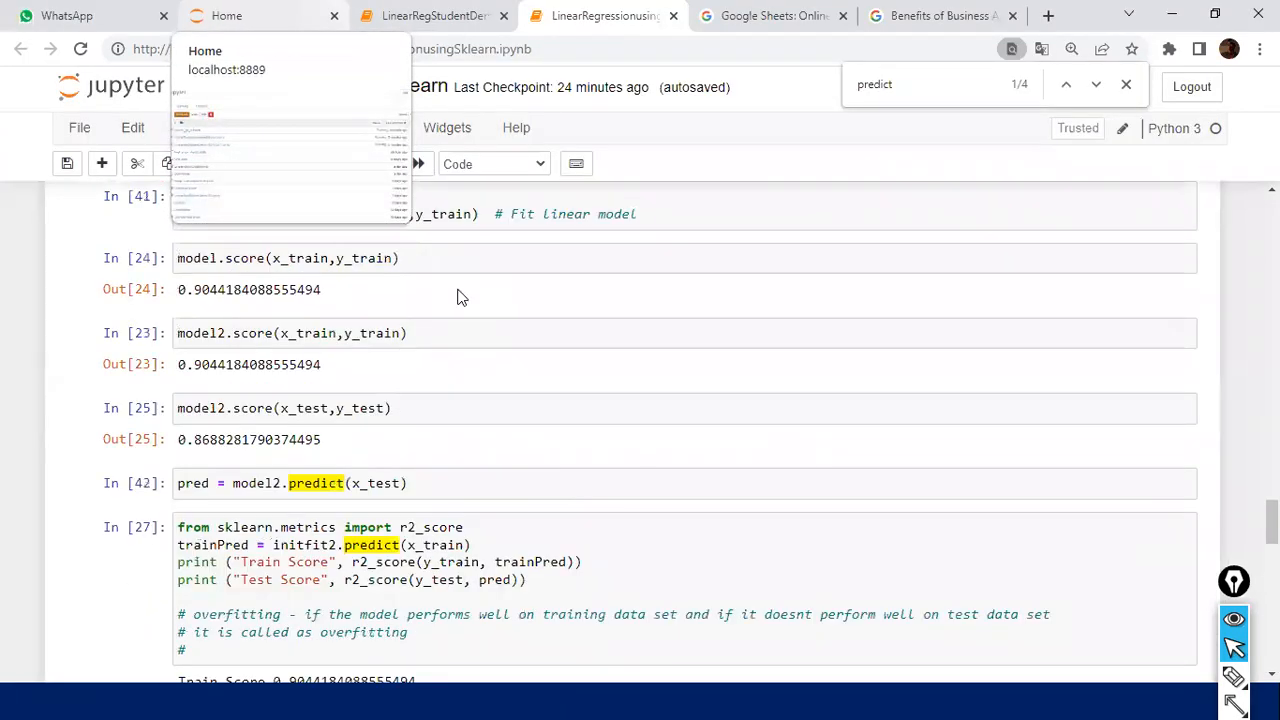
pyautogui.scroll(5, 460, 297)
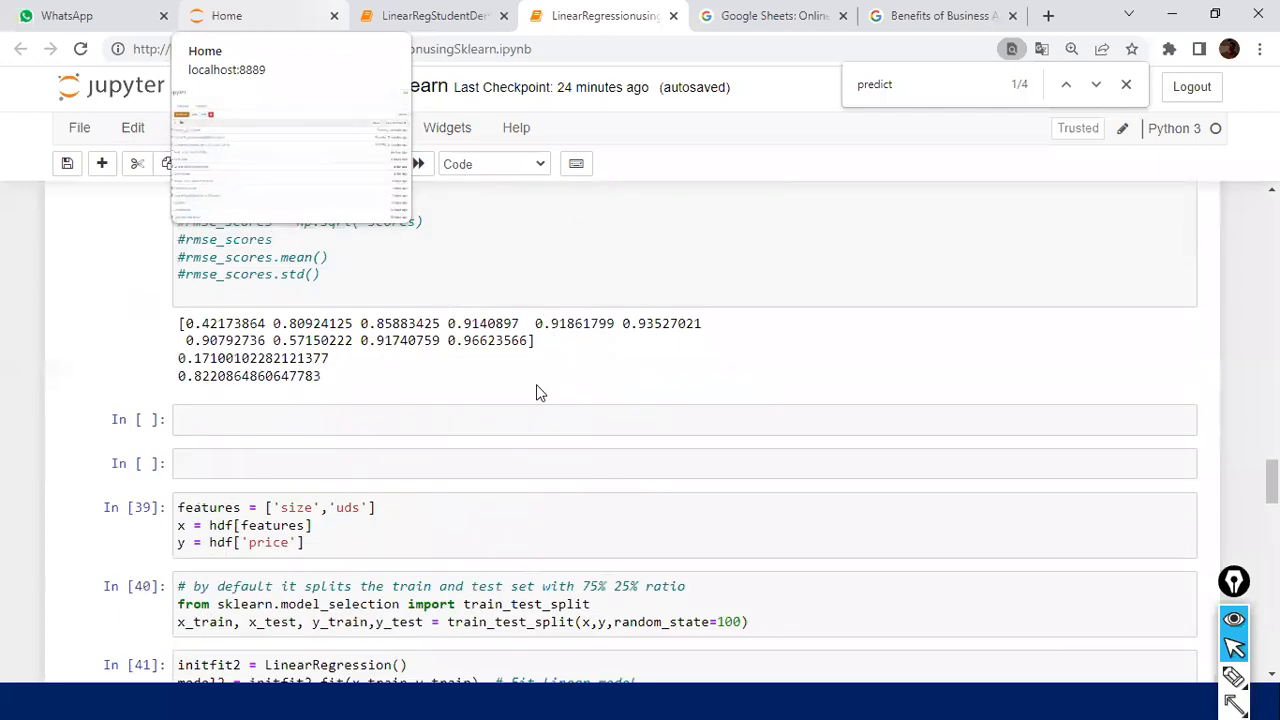
pyautogui.scroll(5, 530, 410)
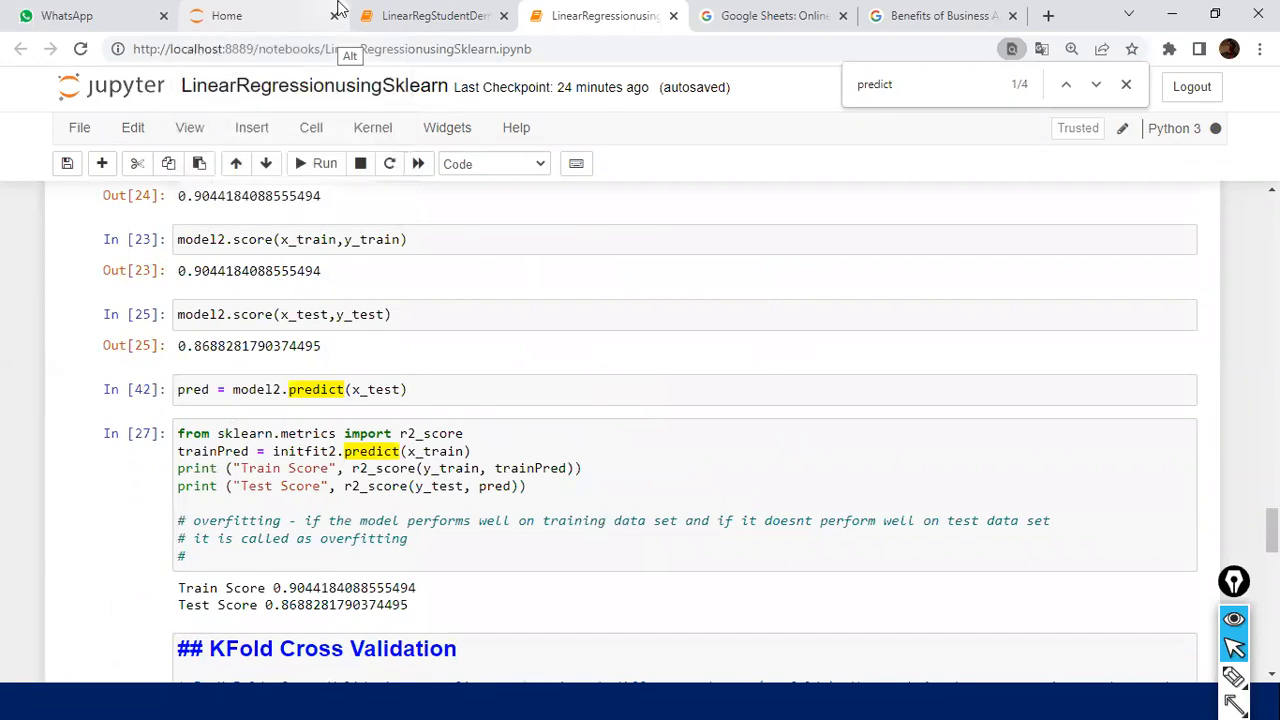
pyautogui.hotkey('alt', 'Tab')
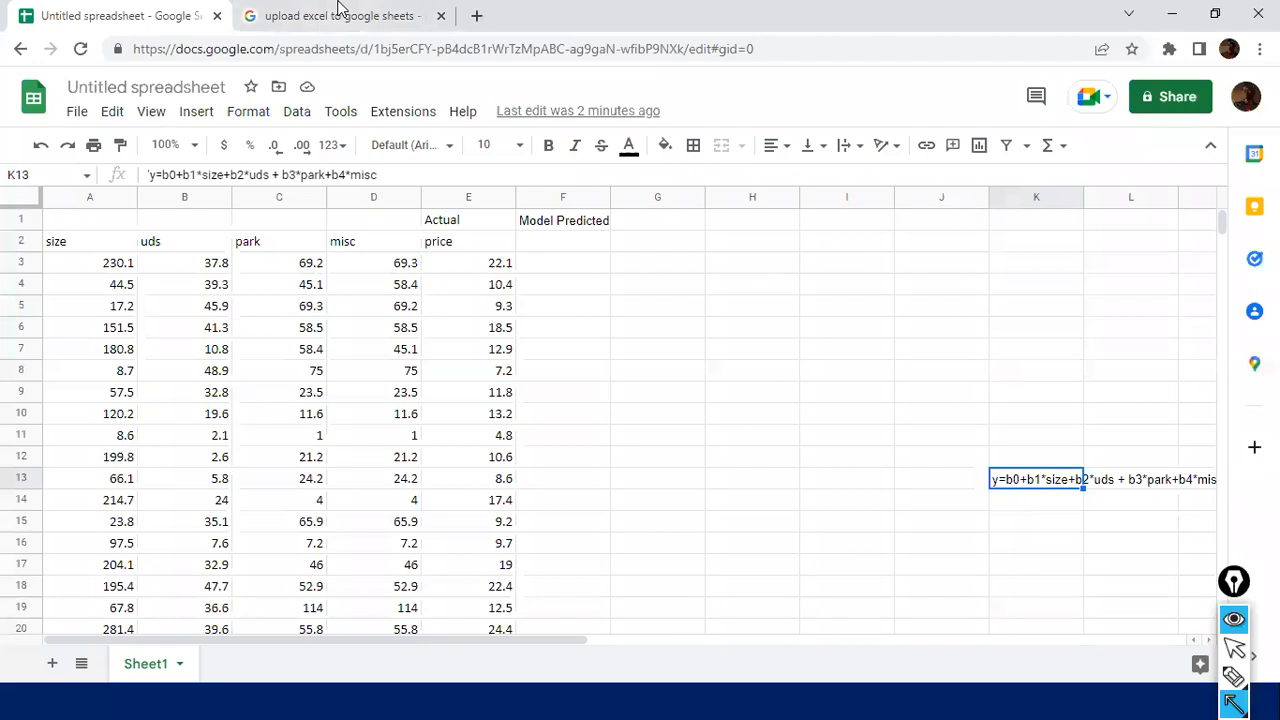
pyautogui.press('super')
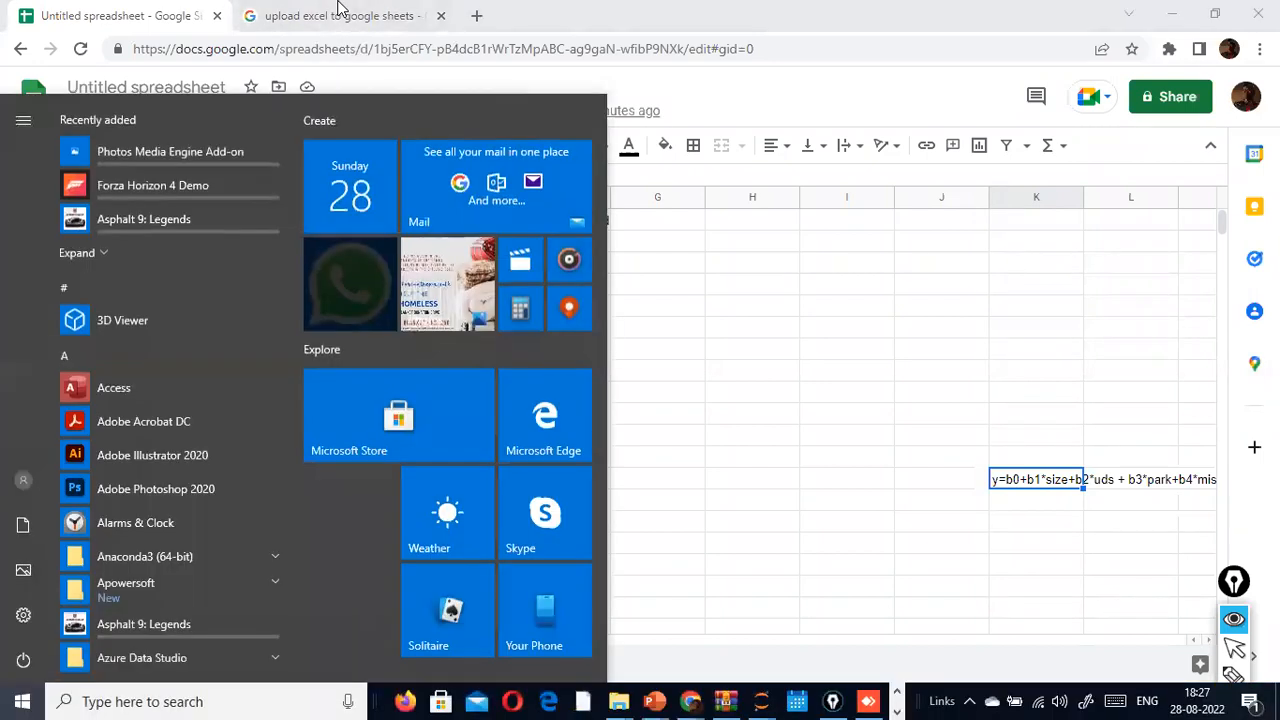
pyautogui.press('Escape')
pyautogui.hotkey('ctrl', 'shift')
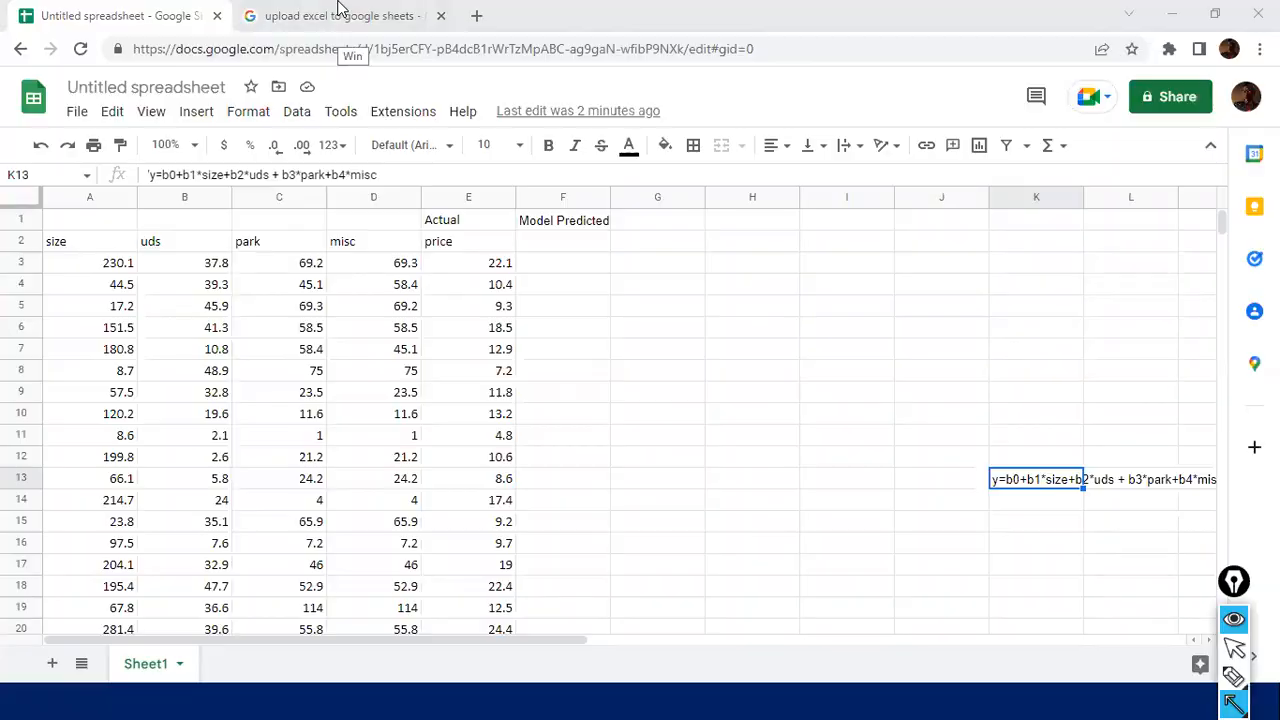
pyautogui.press('super+d')
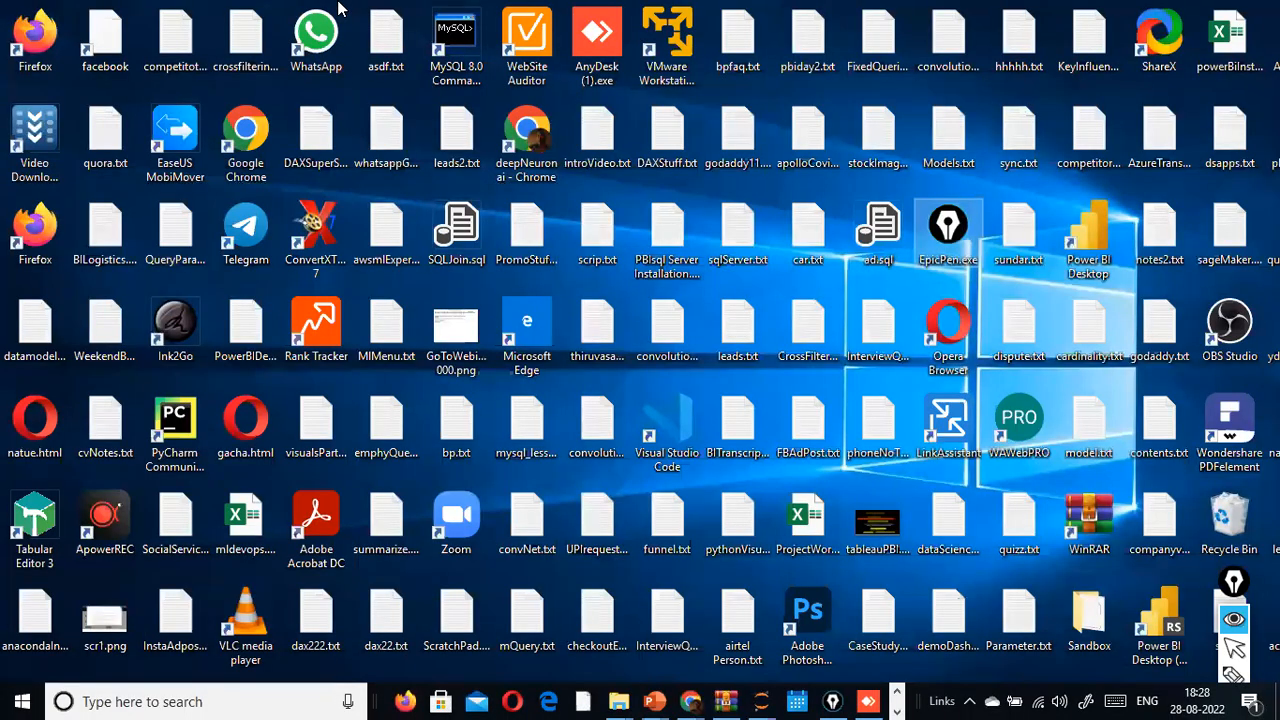
pyautogui.click(338, 2)
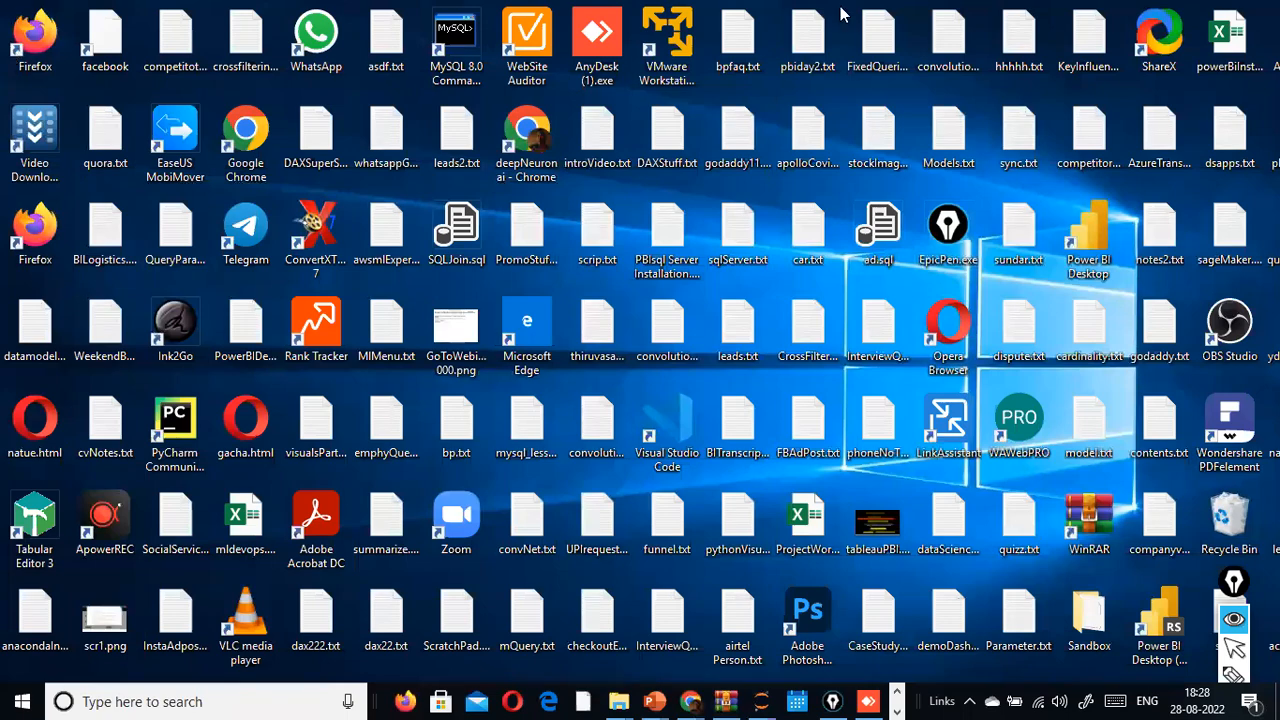
pyautogui.hotkey('alt', 'Tab')
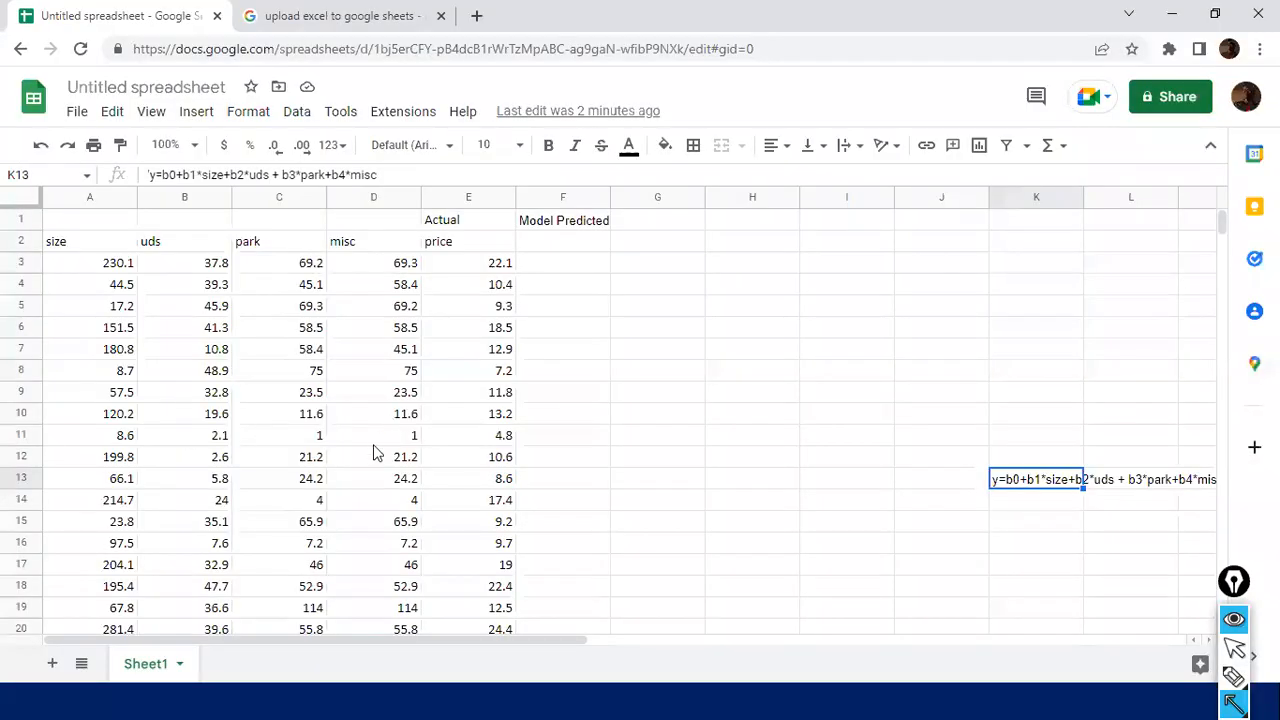
# Draw five red arrows pointing up at the b0, b1, b2, b3 and b4 terms of the equation in cell K13.
pyautogui.click(652, 519)
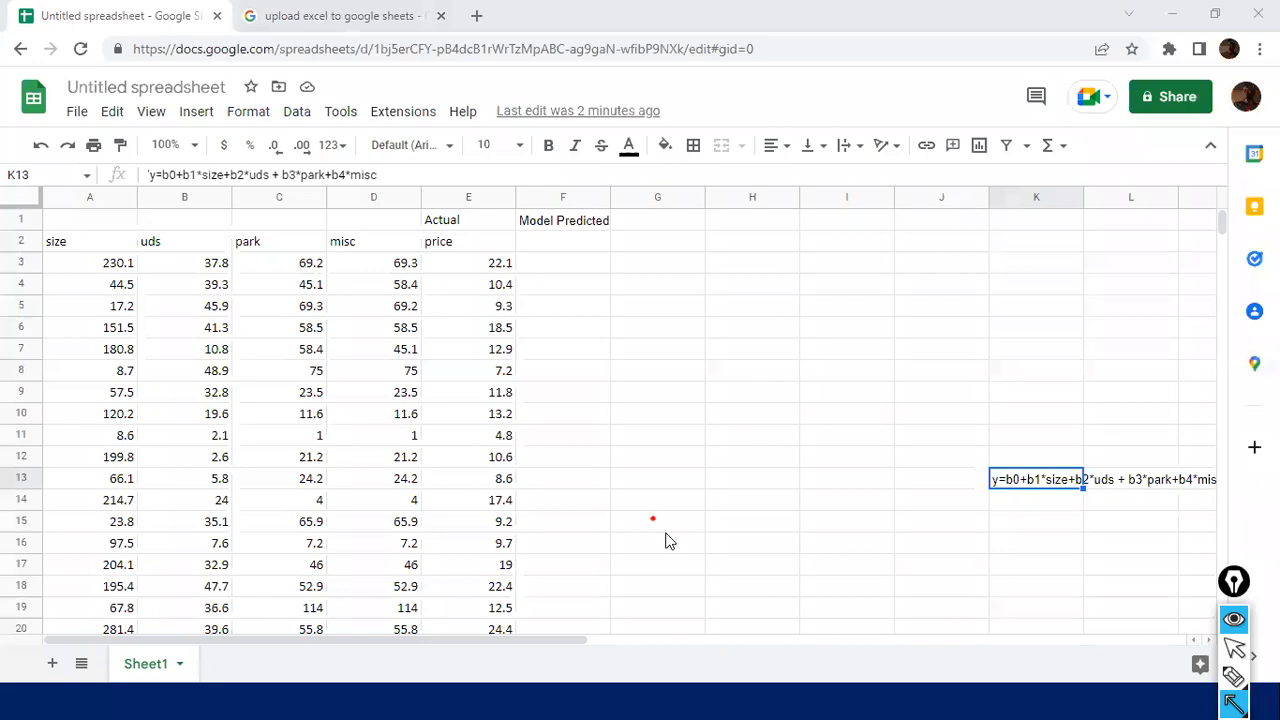
pyautogui.moveTo(921, 610)
pyautogui.mouseDown()
pyautogui.moveTo(997, 520)
pyautogui.moveTo(1003, 492)
pyautogui.mouseUp()
pyautogui.moveTo(1038, 533); pyautogui.dragTo(1033, 492)
pyautogui.moveTo(1116, 596); pyautogui.dragTo(1080, 488)
pyautogui.moveTo(1174, 588); pyautogui.dragTo(1137, 483)
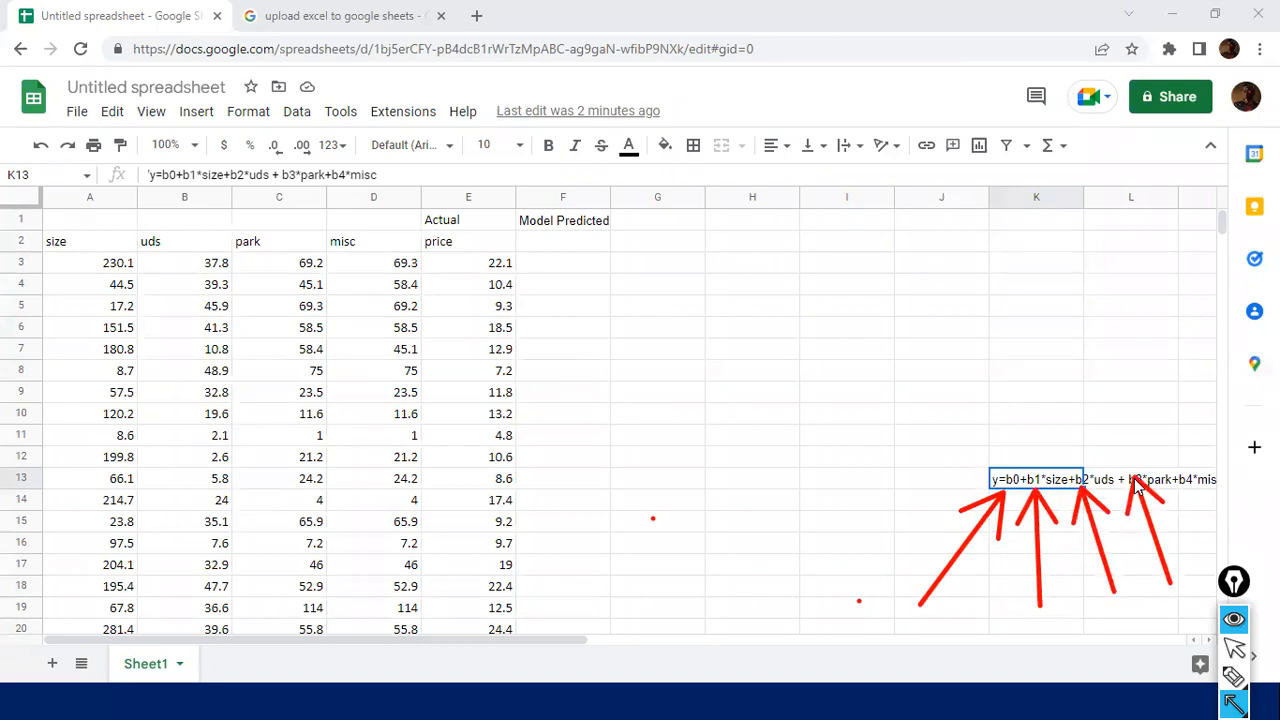
pyautogui.moveTo(1190, 562); pyautogui.dragTo(1186, 490)
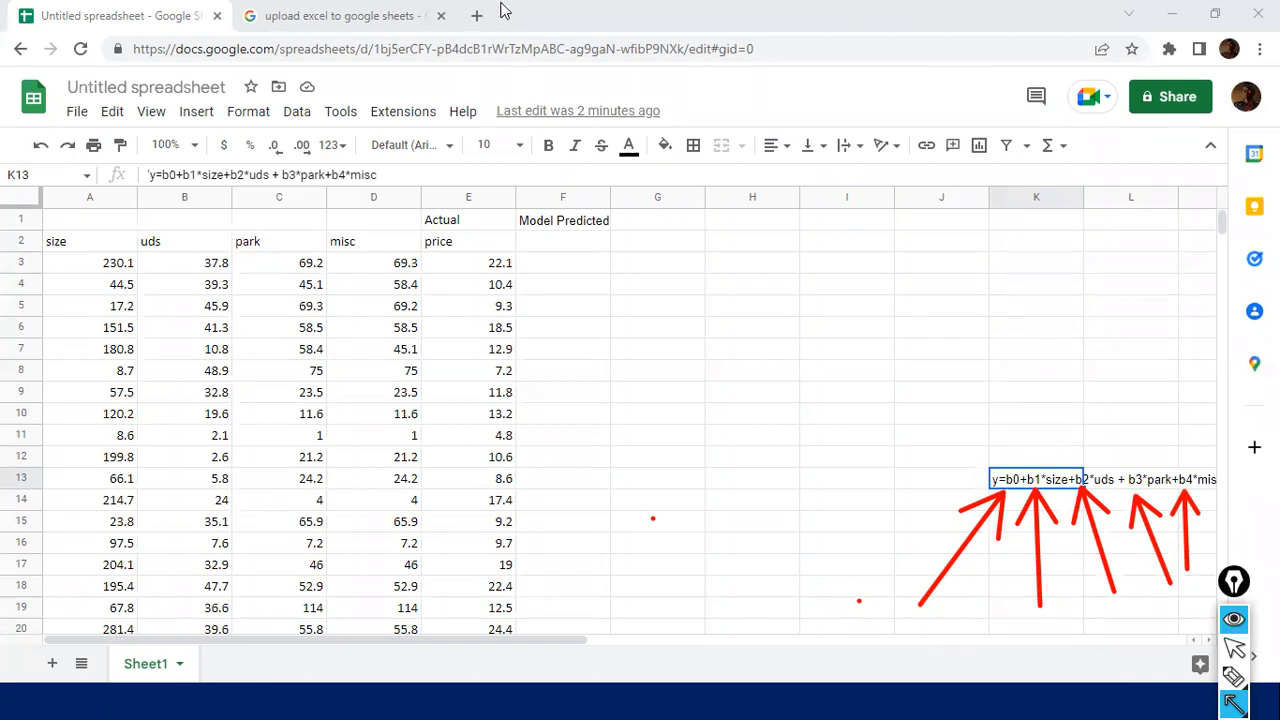
# Stop drawing arrows over the sheet and select the empty cell I9.
pyautogui.press('super')
pyautogui.press('Escape')
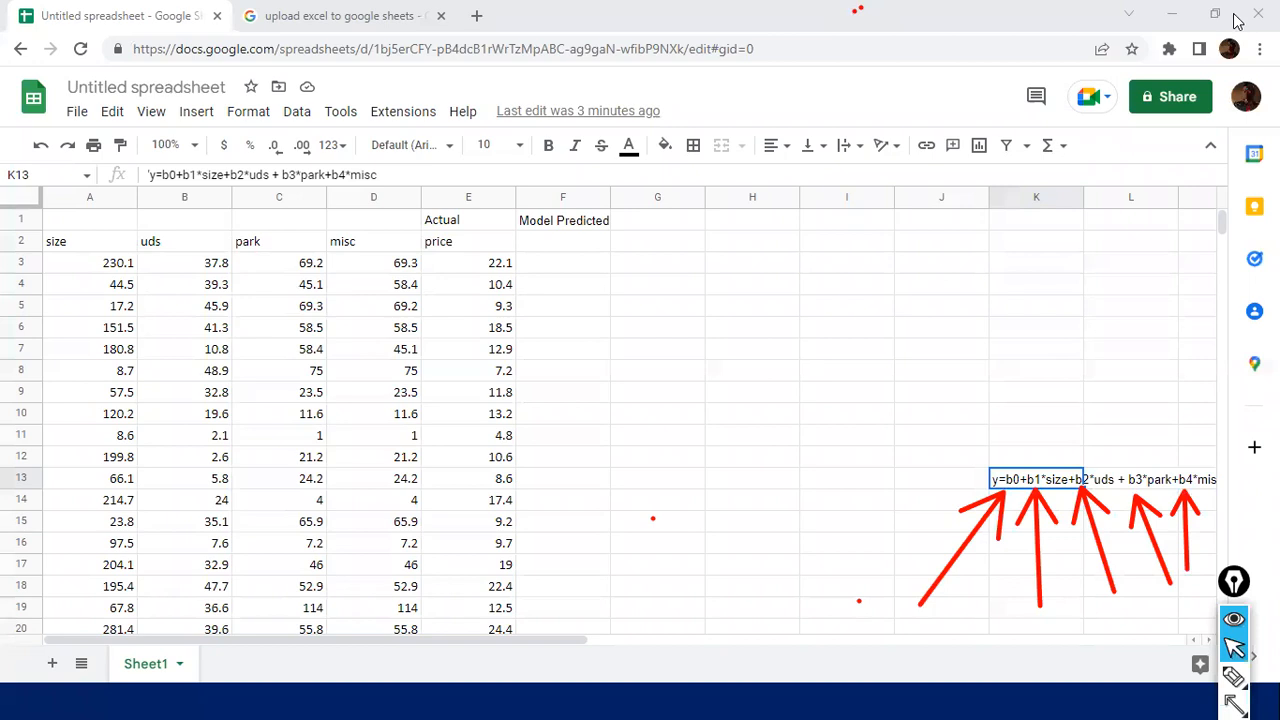
pyautogui.click(855, 396)
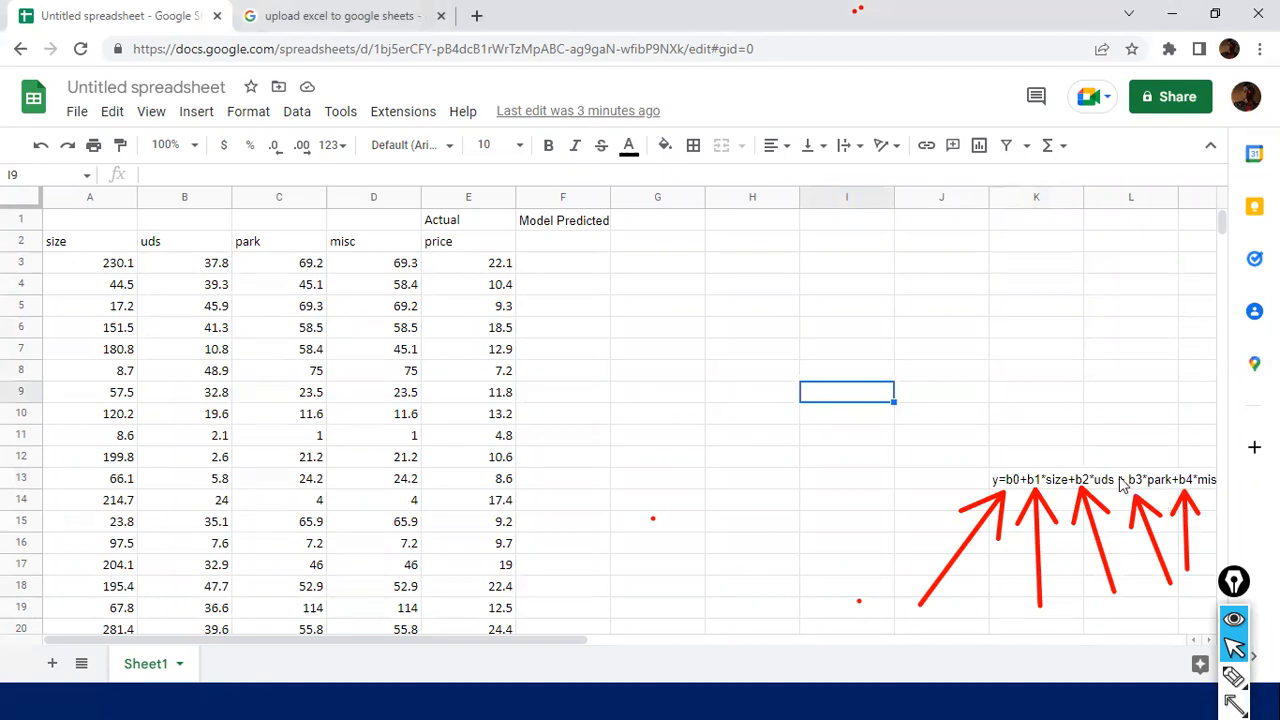
# Switch to the Jupyter notebook and find the statsmodels OLS cell that fits price on size and uds.
pyautogui.hotkey('alt', 'Tab')
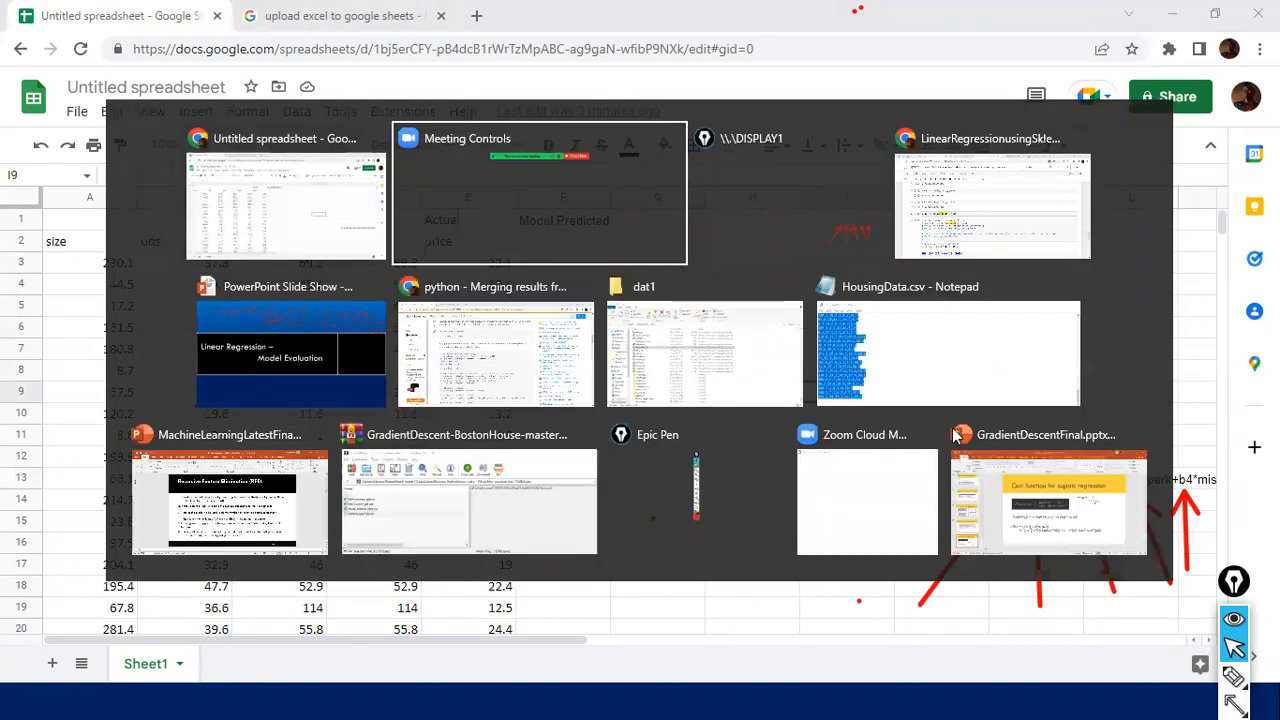
pyautogui.hotkey('alt', 'Tab')
pyautogui.hotkey('alt', 'Tab')
pyautogui.scroll(5, 286, 453)
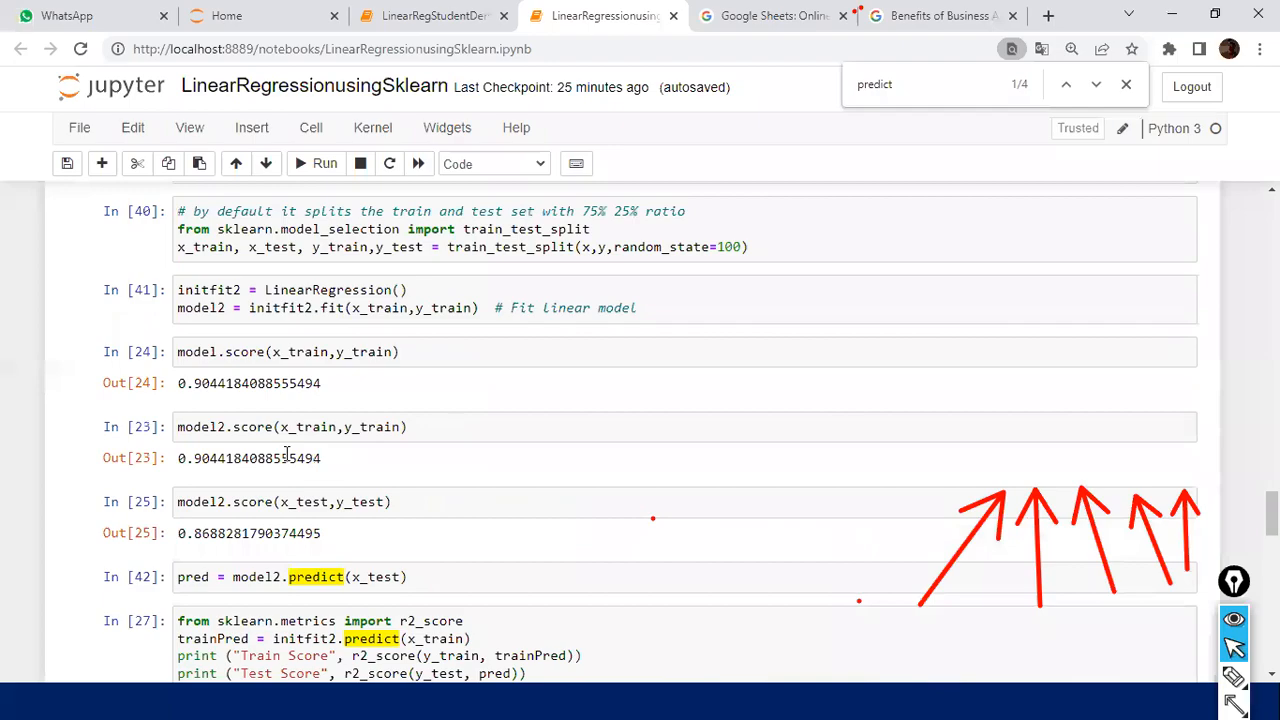
pyautogui.scroll(5, 286, 453)
pyautogui.scroll(-6, 283, 470)
pyautogui.scroll(8, 283, 490)
pyautogui.scroll(-15, 283, 508)
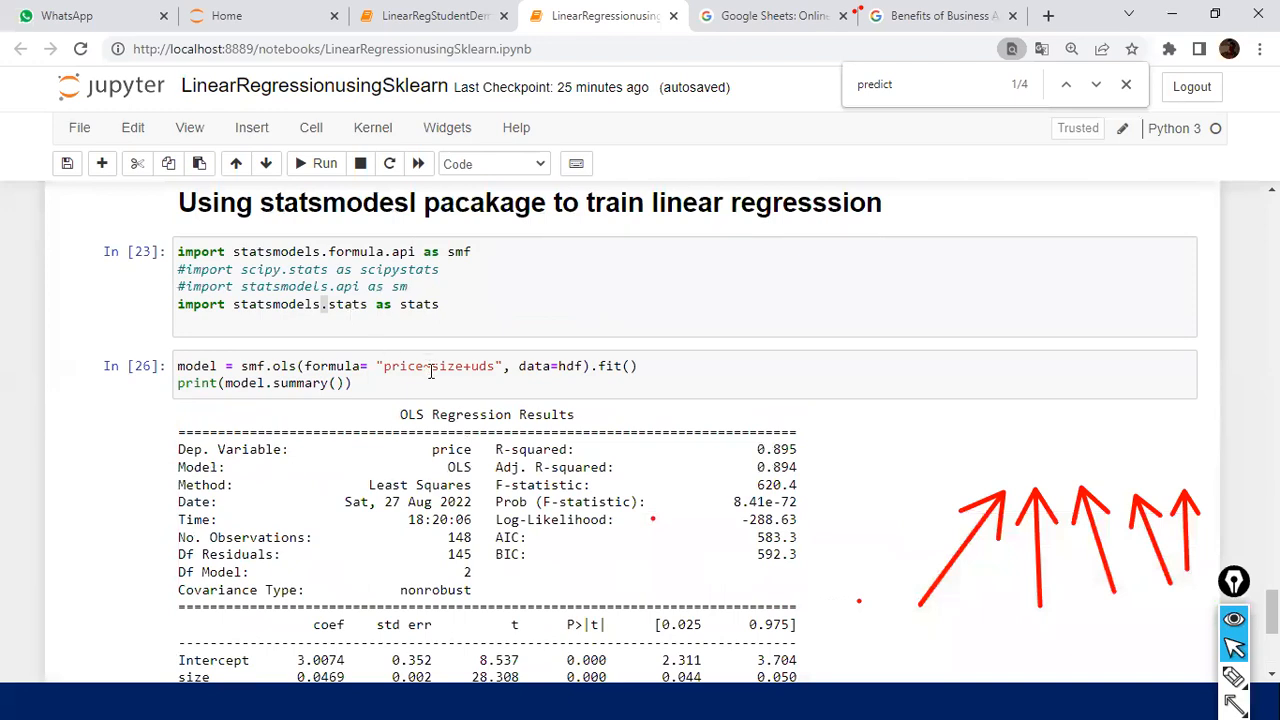
# Extend the OLS formula to "price~size+uds+misc+park" and run the model cell.
pyautogui.click(498, 366)
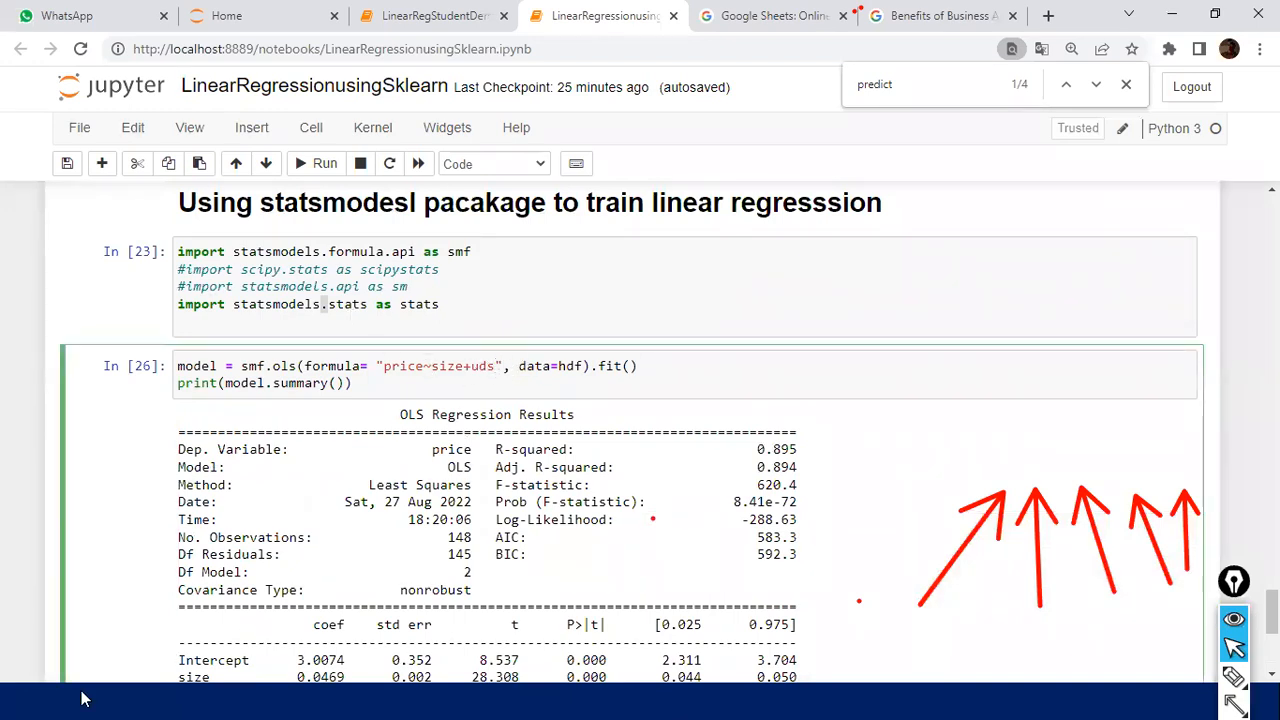
pyautogui.write('+')
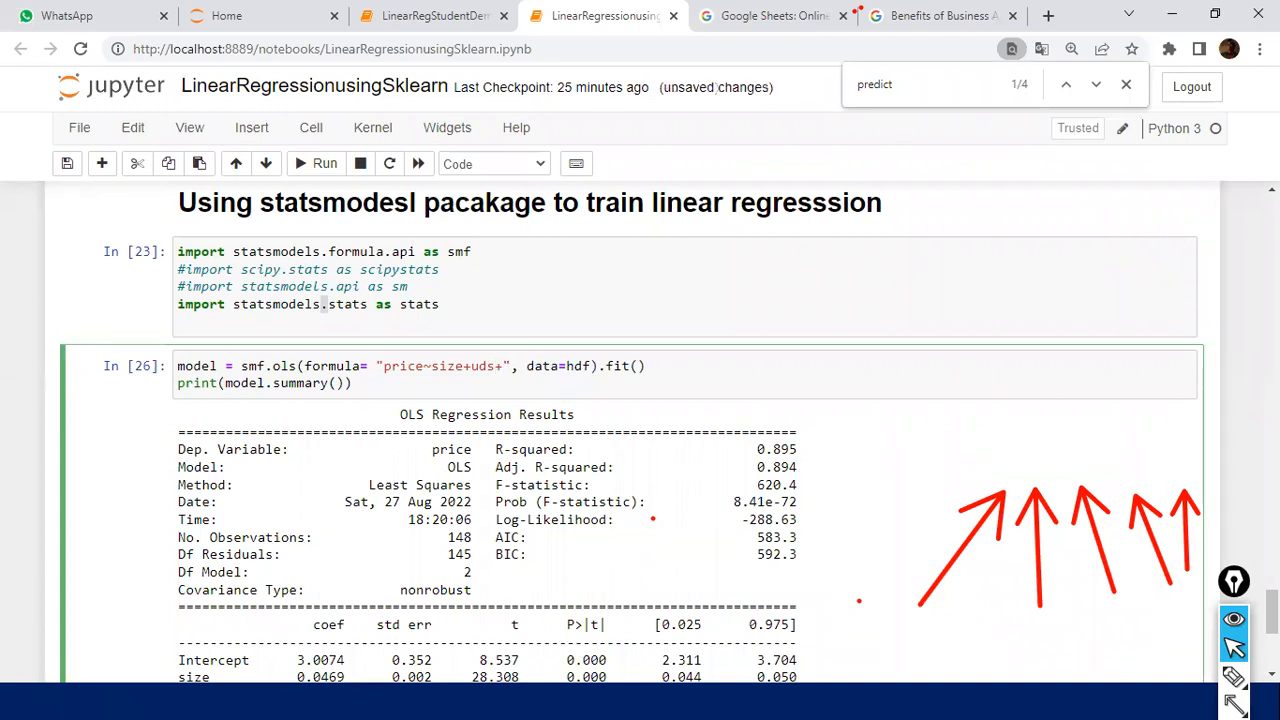
pyautogui.write('misc+ar')
pyautogui.press('BackSpace')
pyautogui.press('BackSpace')
pyautogui.write('park')
pyautogui.hotkey('ctrl', 'a')
pyautogui.hotkey('shift', 'Return')
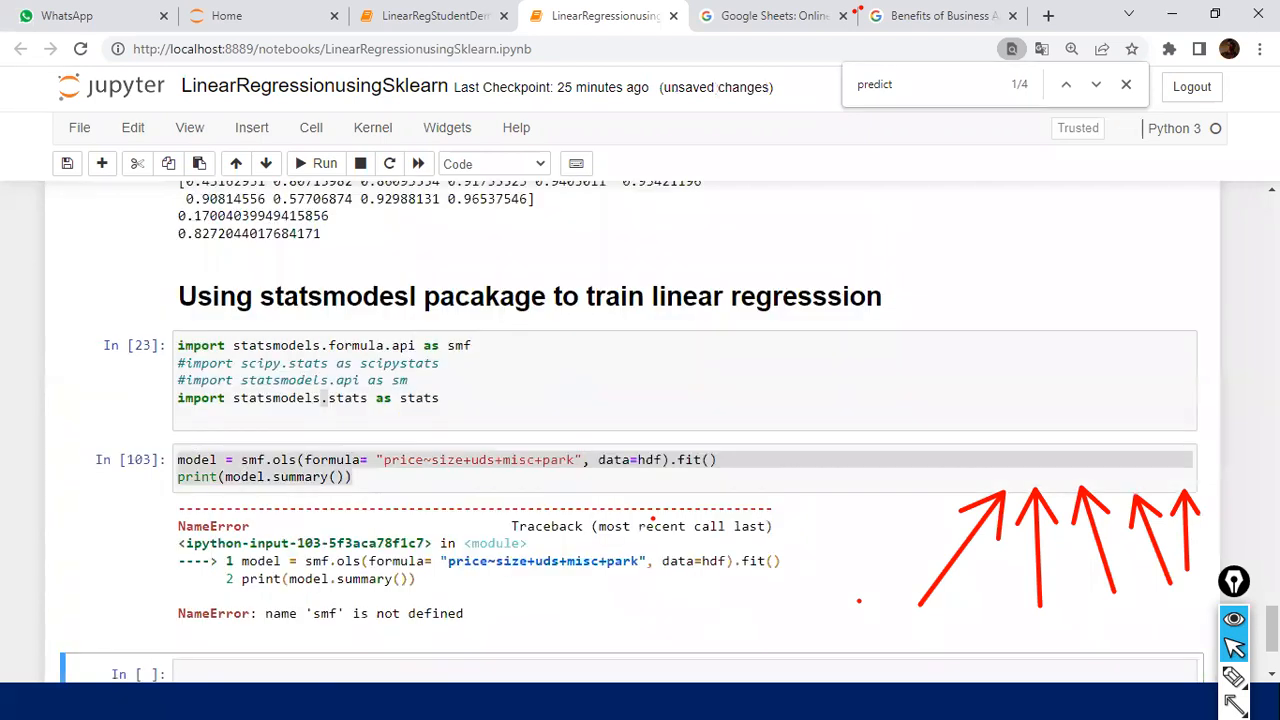
# Run the statsmodels import cell, then rerun the OLS model cell and bring its coefficient table into view.
pyautogui.click(341, 402)
pyautogui.click(304, 163)
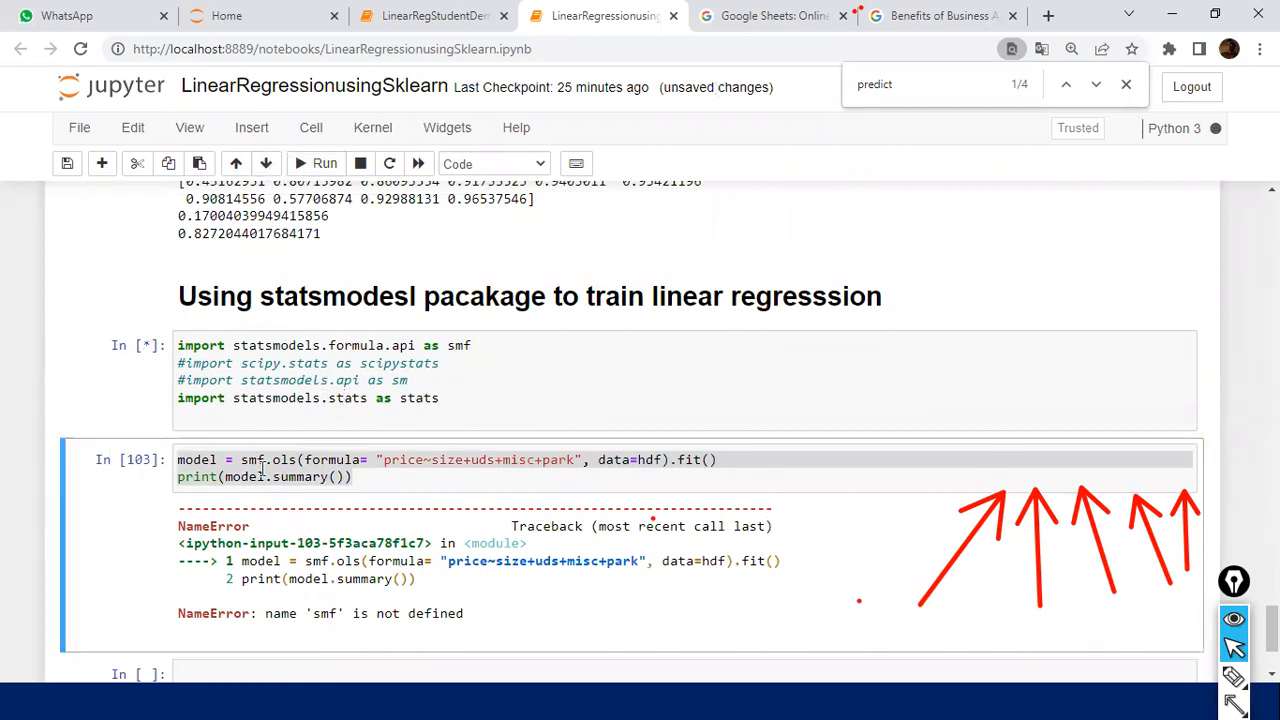
pyautogui.click(310, 163)
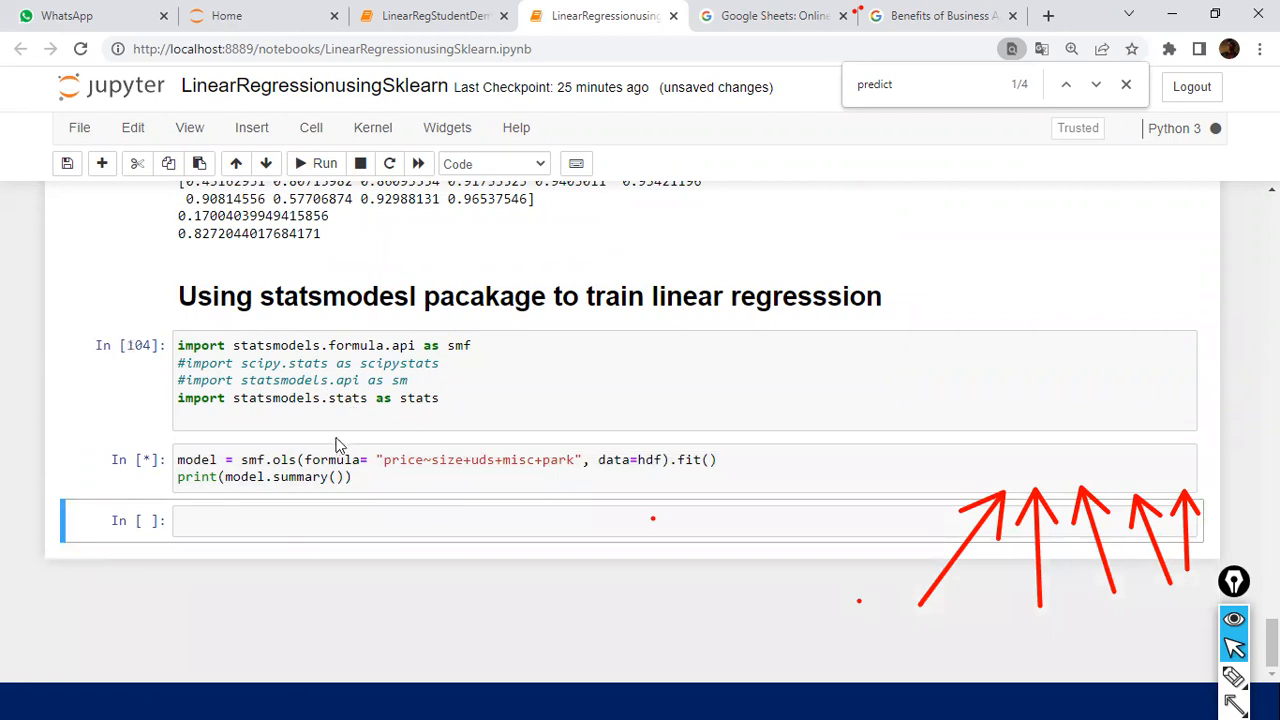
pyautogui.scroll(-1, 320, 470)
pyautogui.scroll(-1, 310, 488)
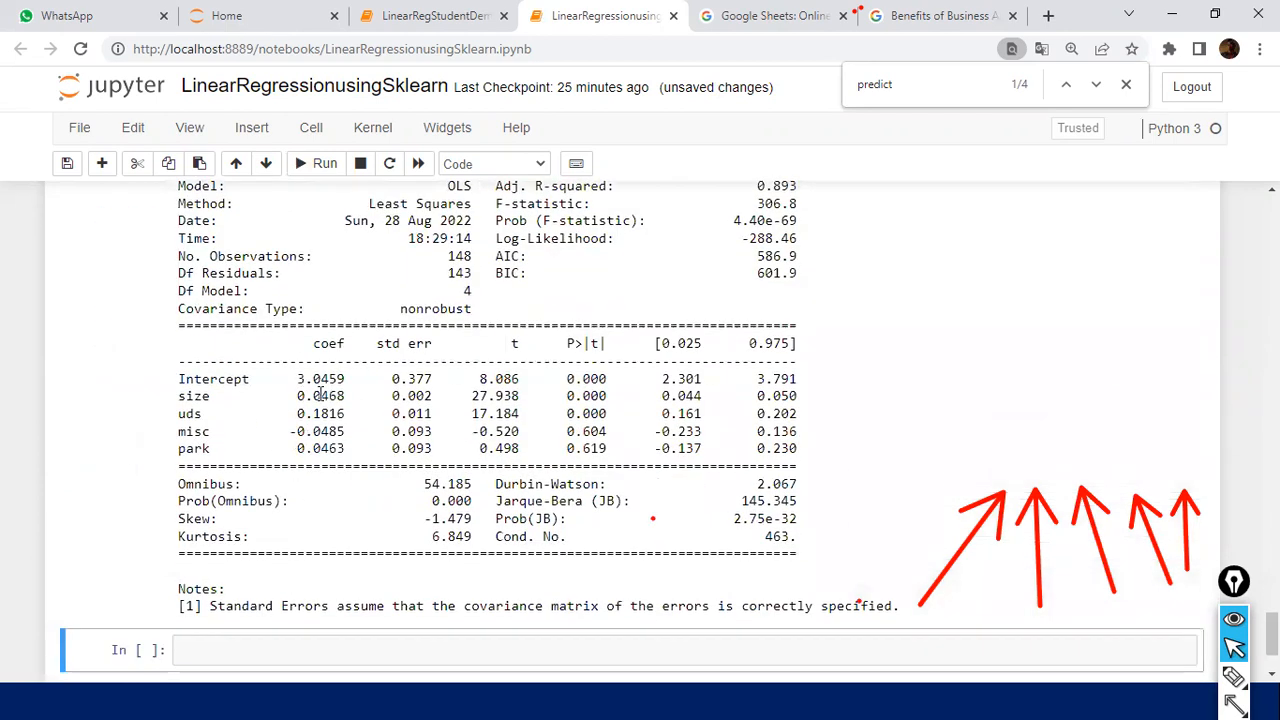
# Match the b0 term of the Google Sheets equation with the Intercept coefficient in the notebook's OLS summary.
pyautogui.hotkey('alt', 'Tab')
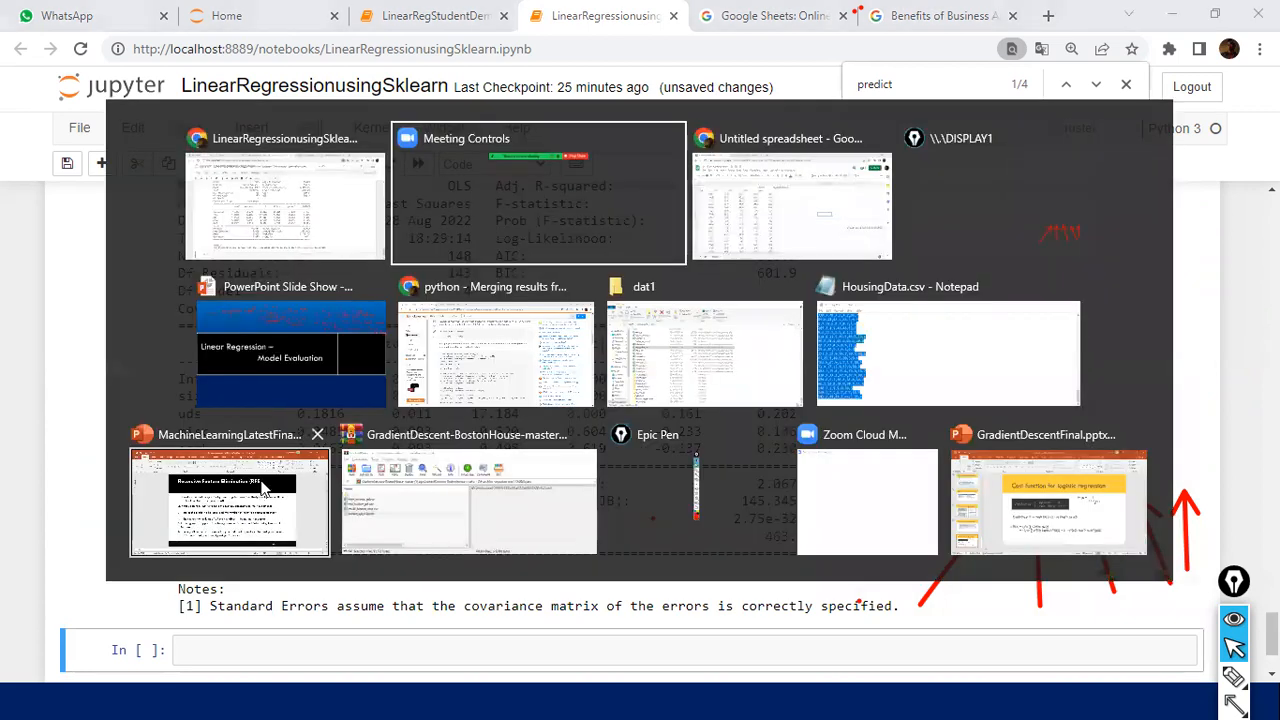
pyautogui.hotkey('alt', 'Tab')
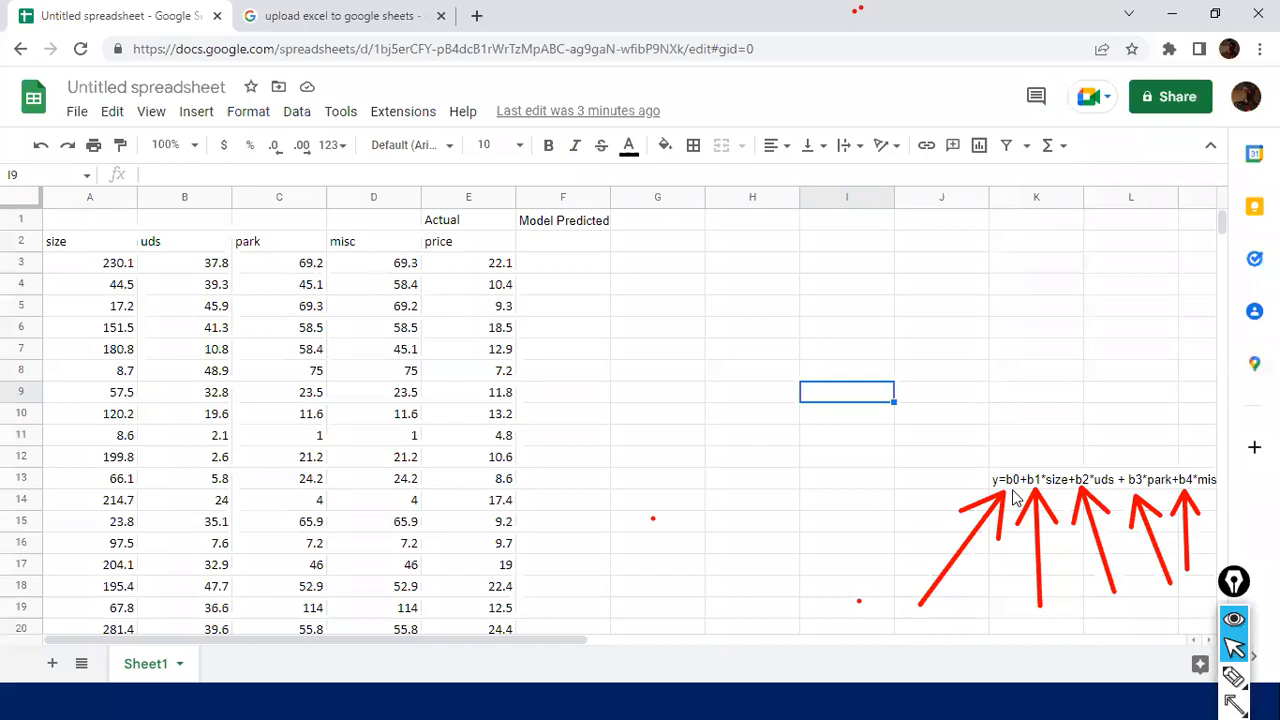
pyautogui.hotkey('alt', 'Tab')
pyautogui.moveTo(300, 378); pyautogui.dragTo(392, 380)
pyautogui.hotkey('alt', 'Tab')
pyautogui.hotkey('alt', 'Tab')
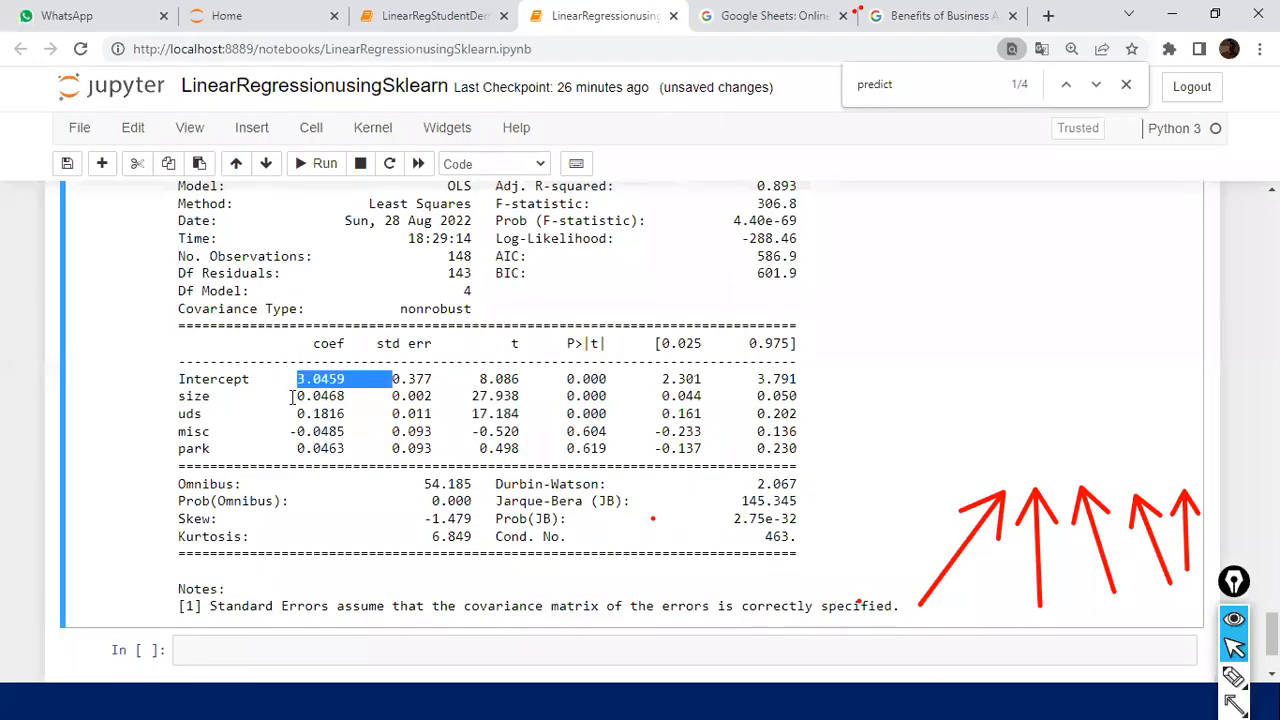
# Highlight the size and uds coefficients in the OLS summary and match them with the sheet's equation and the uds value in B3.
pyautogui.moveTo(313, 396); pyautogui.dragTo(364, 396)
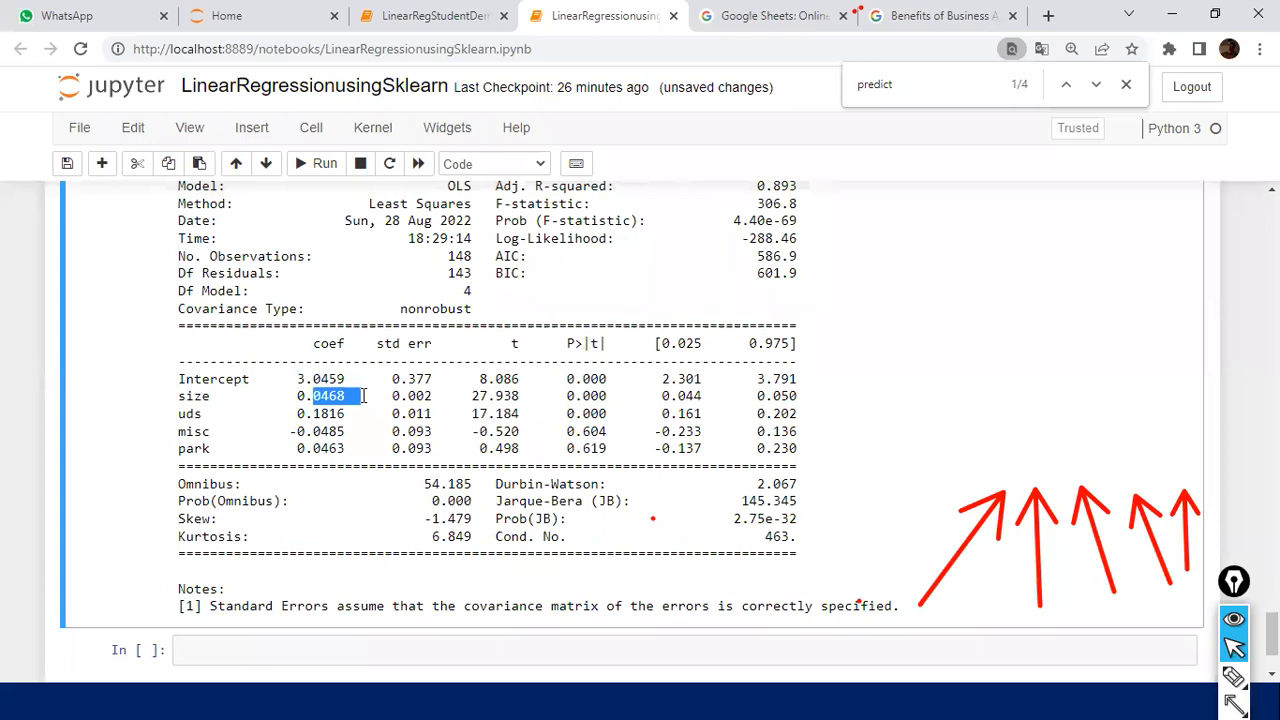
pyautogui.hotkey('alt', 'Tab')
pyautogui.hotkey('alt', 'Tab')
pyautogui.moveTo(313, 413); pyautogui.dragTo(383, 413)
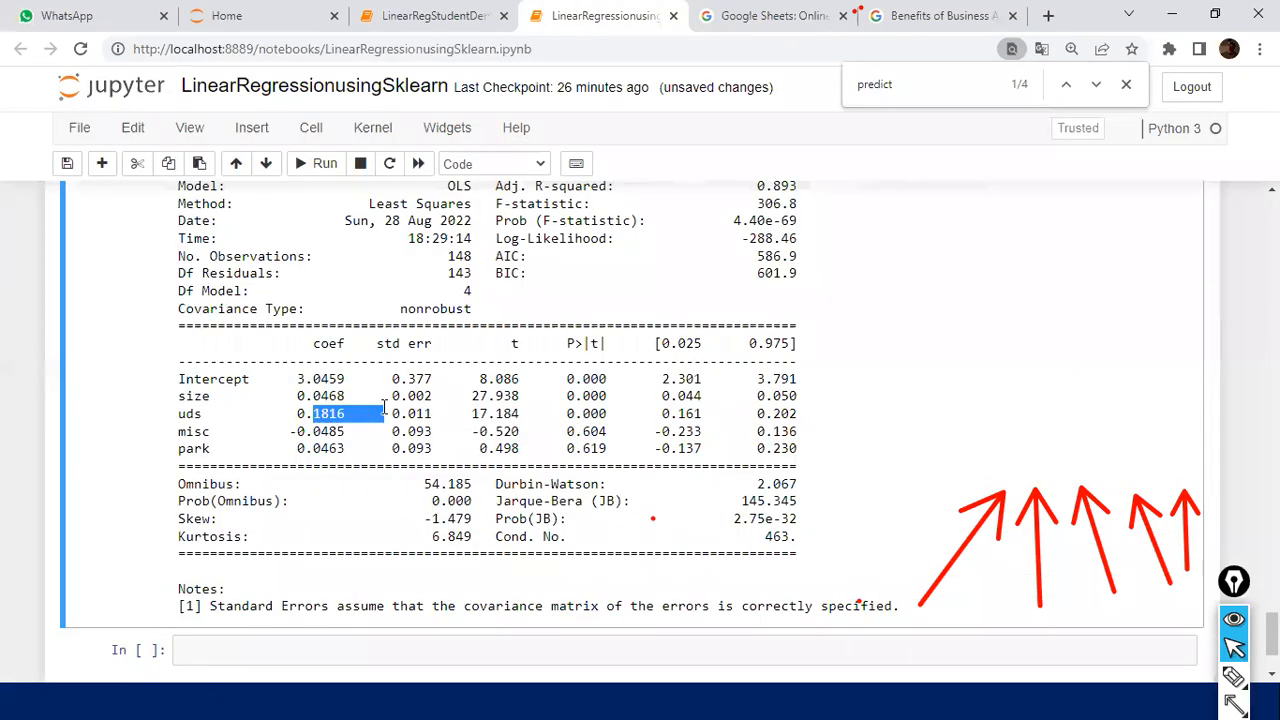
pyautogui.hotkey('alt', 'Tab')
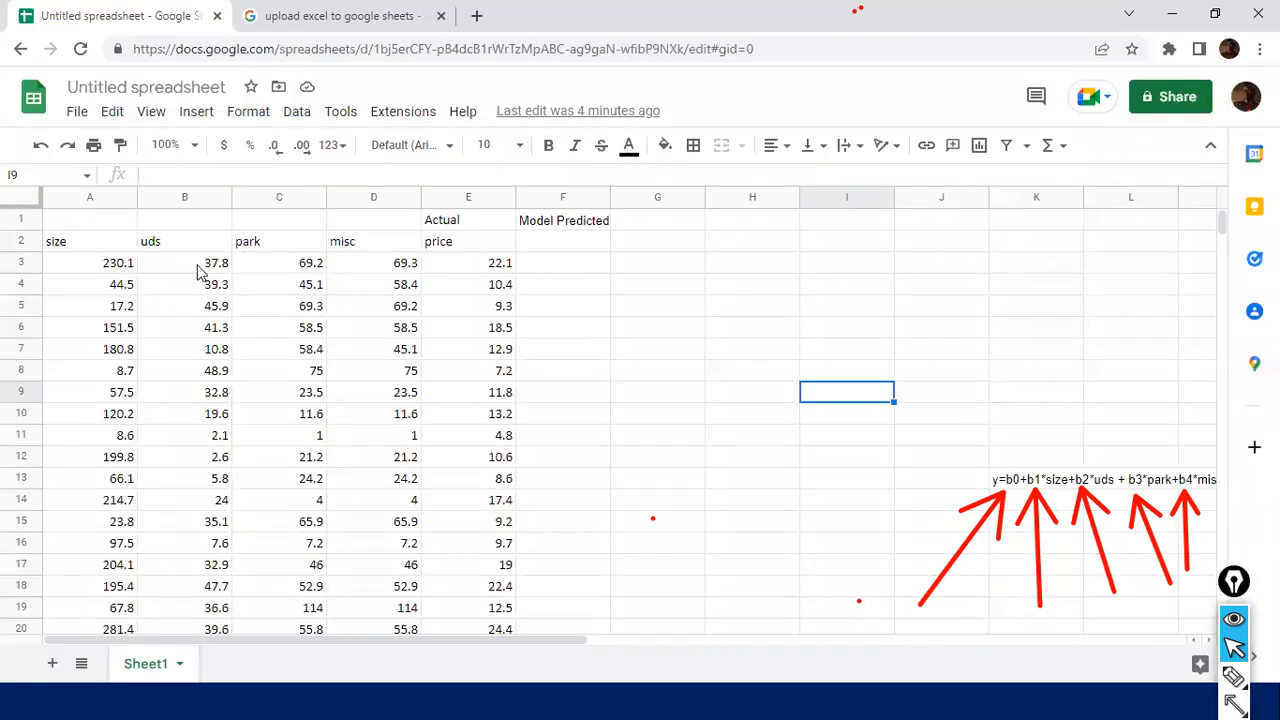
pyautogui.click(203, 264)
pyautogui.hotkey('alt', 'Tab')
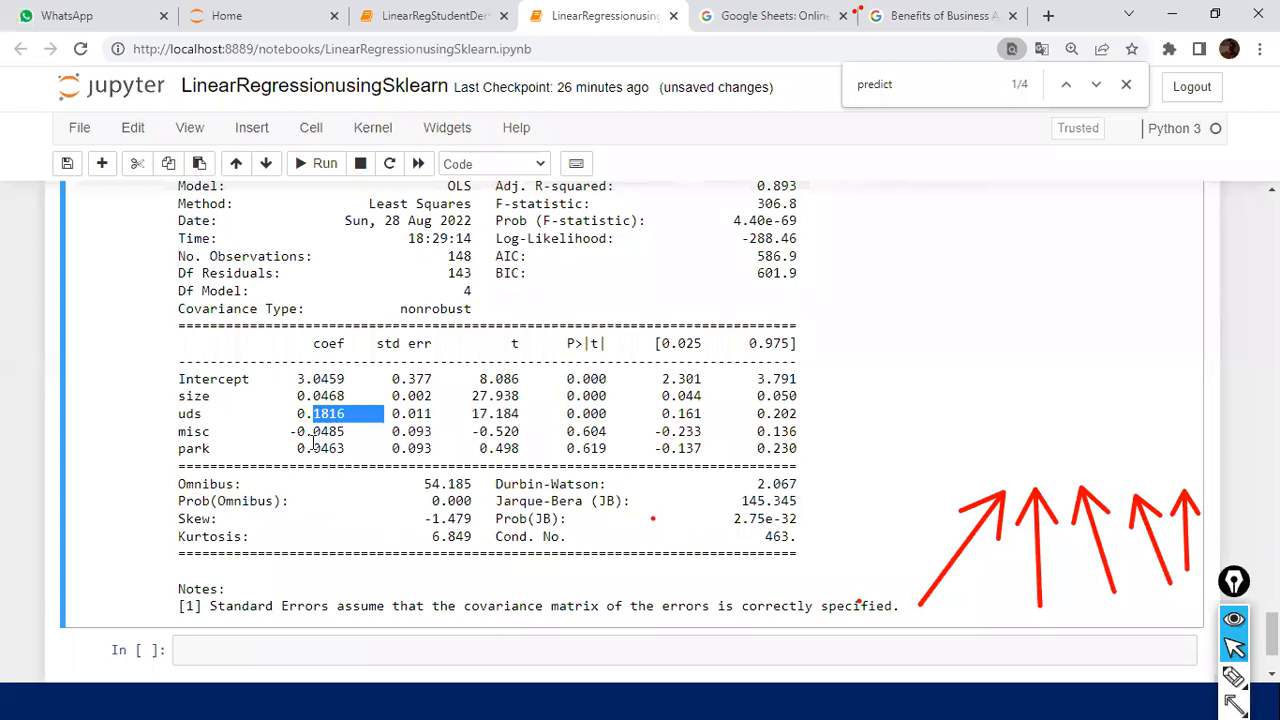
# Highlight the misc coefficient in the OLS summary and match it with the misc value in cell D3 of the sheet.
pyautogui.moveTo(313, 431); pyautogui.dragTo(331, 430)
pyautogui.hotkey('alt', 'Tab')
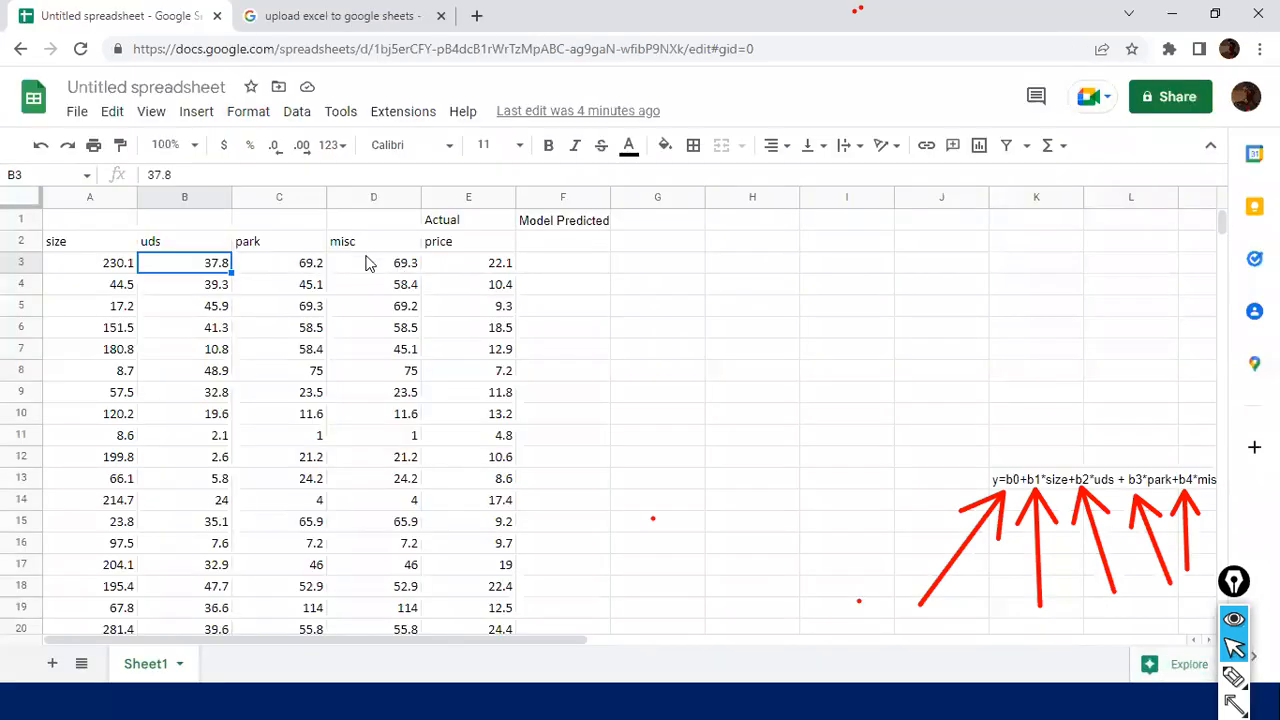
pyautogui.click(366, 261)
pyautogui.hotkey('alt', 'Tab')
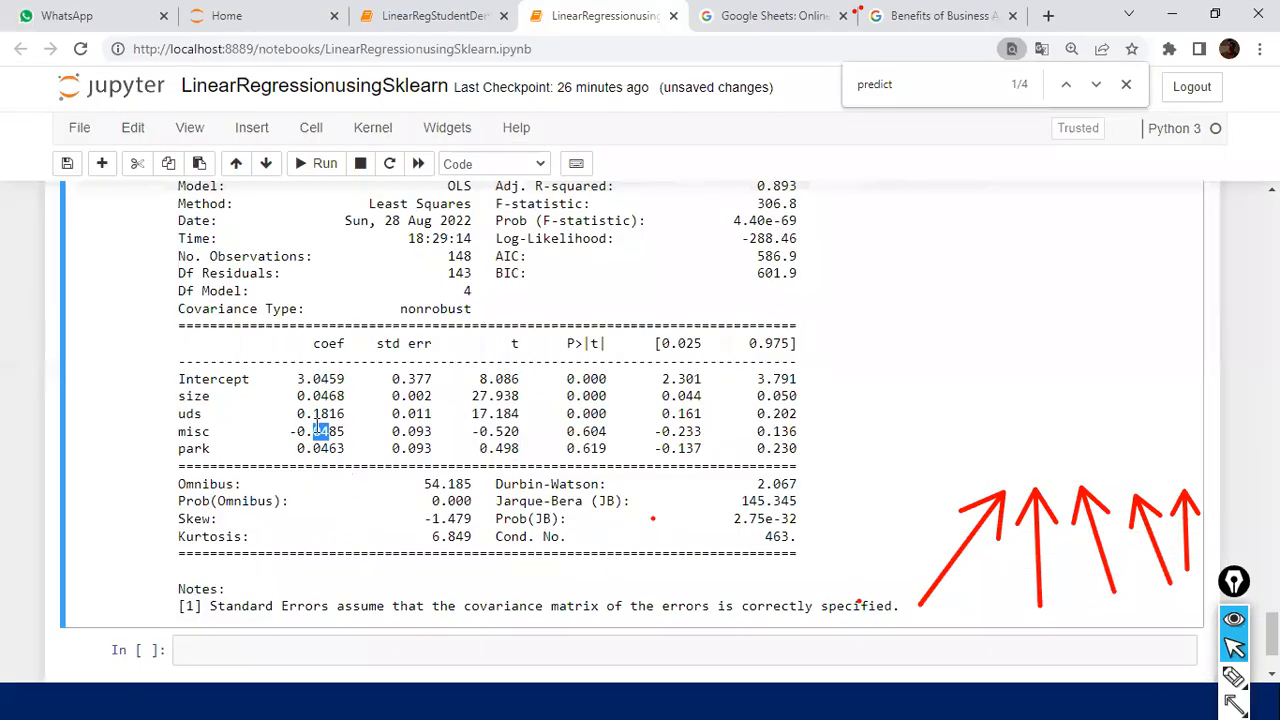
pyautogui.hotkey('alt', 'Tab')
pyautogui.click(505, 248)
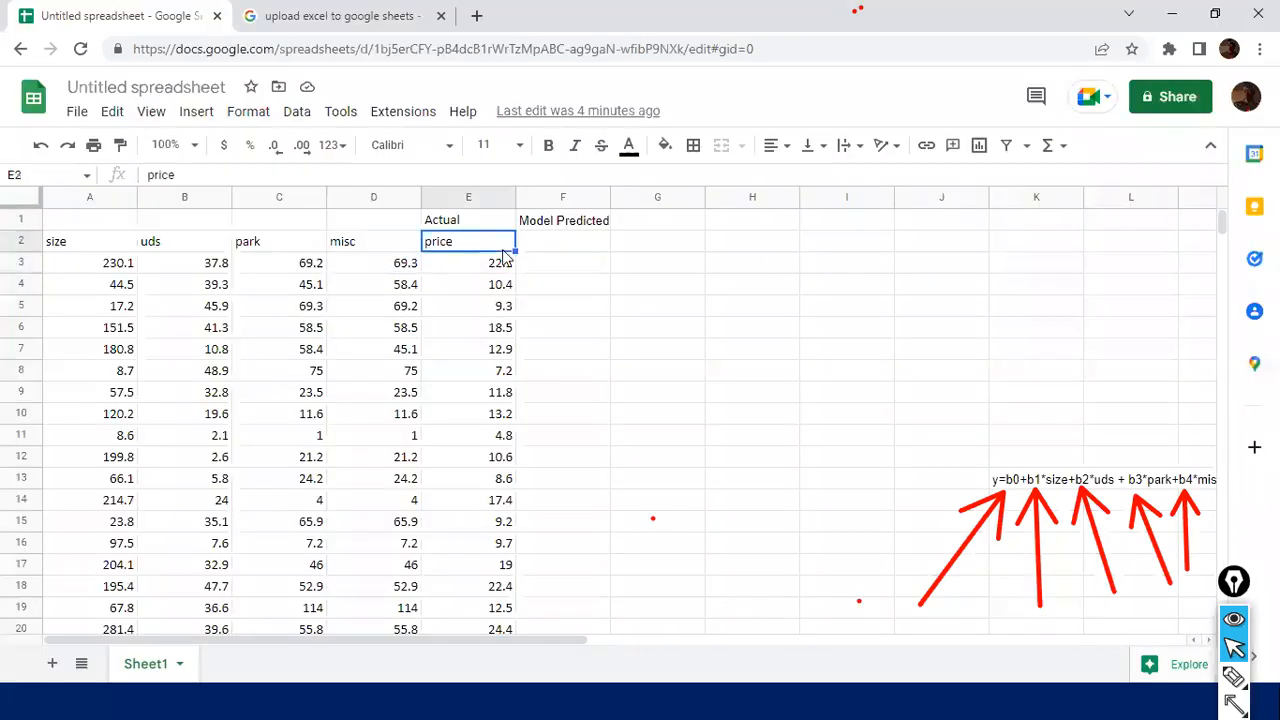
pyautogui.click(398, 268)
# Match the park value in cell C3 of the sheet with the park coefficient highlighted in the OLS summary.
pyautogui.click(272, 266)
pyautogui.hotkey('alt', 'Tab')
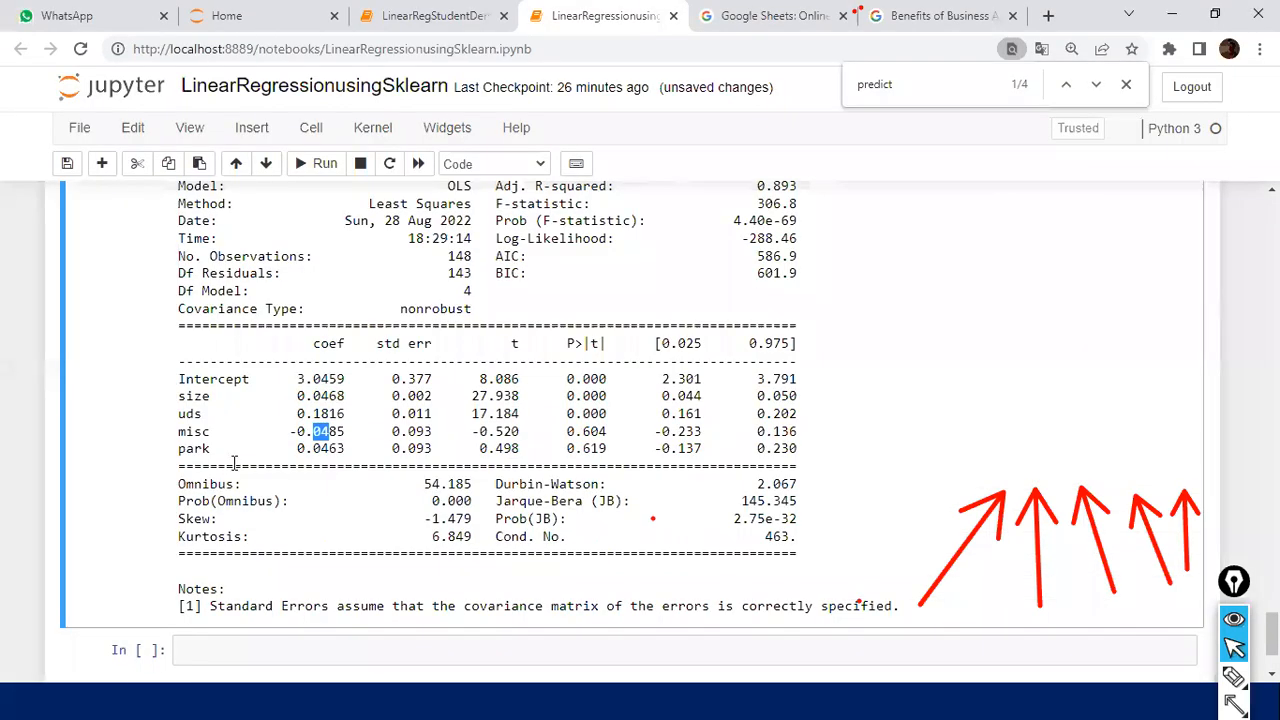
pyautogui.hotkey('alt', 'Tab')
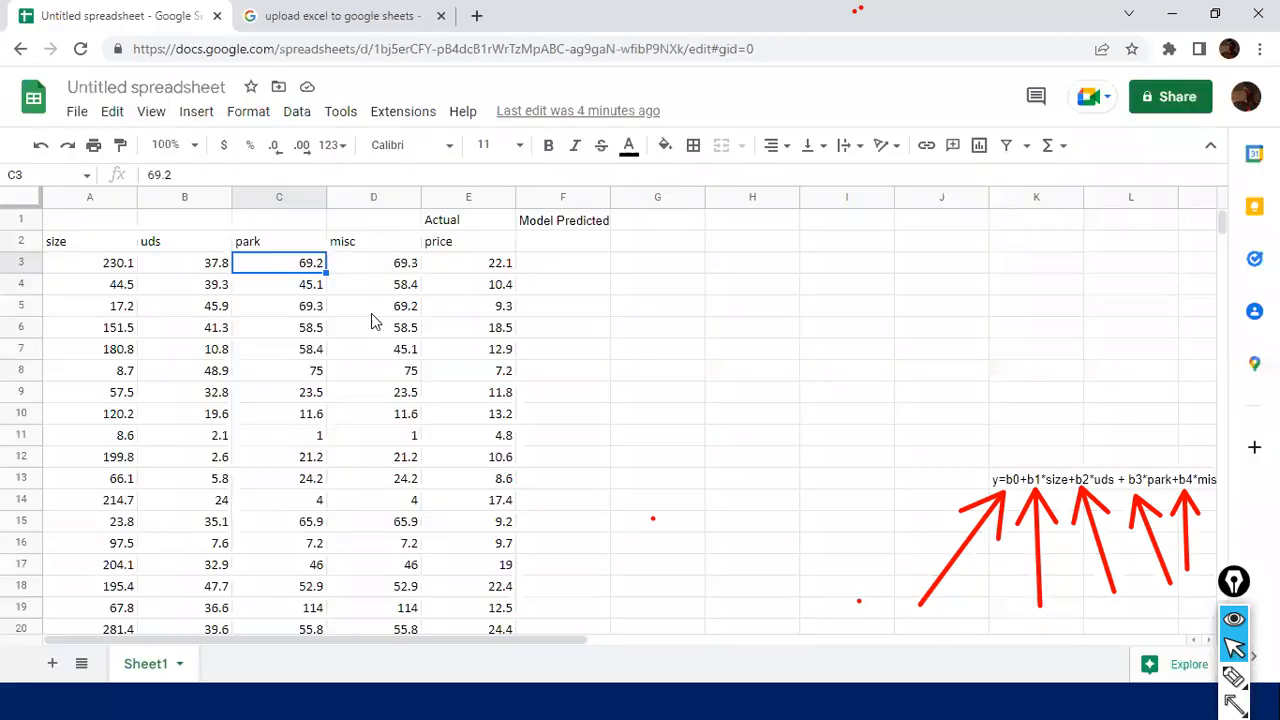
pyautogui.click(343, 266)
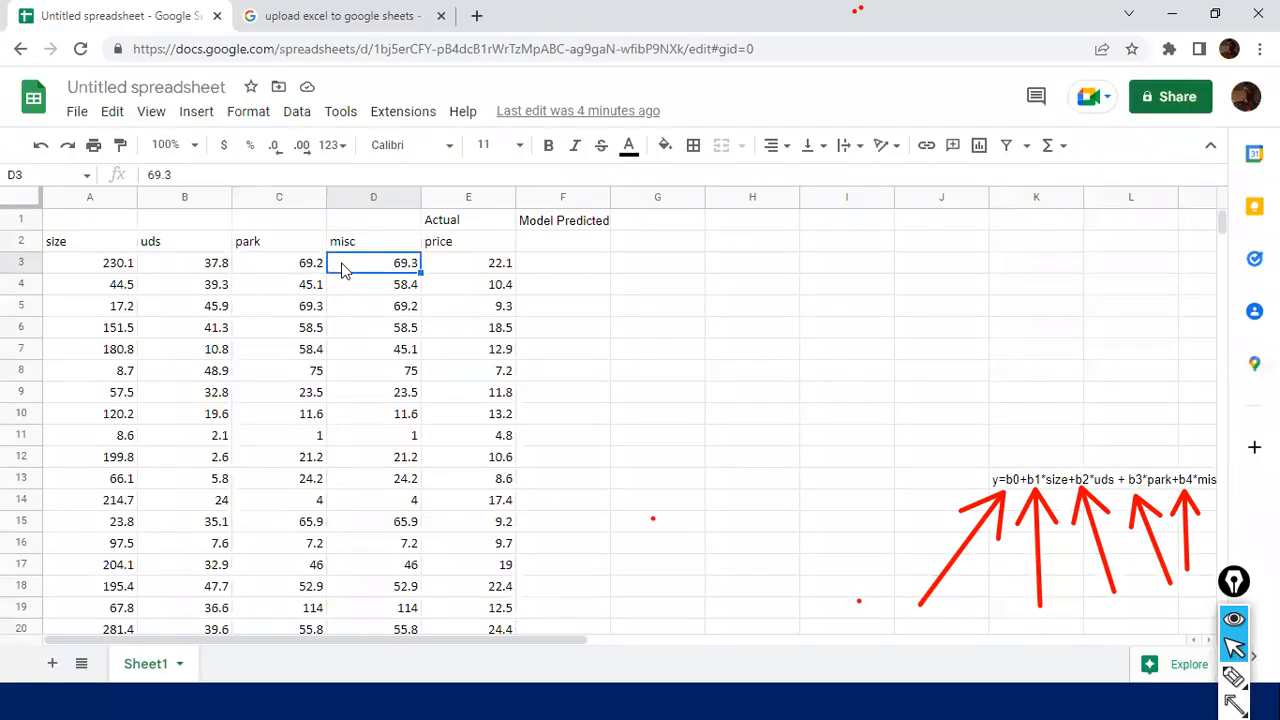
pyautogui.hotkey('alt', 'Tab')
pyautogui.moveTo(295, 452); pyautogui.dragTo(347, 441)
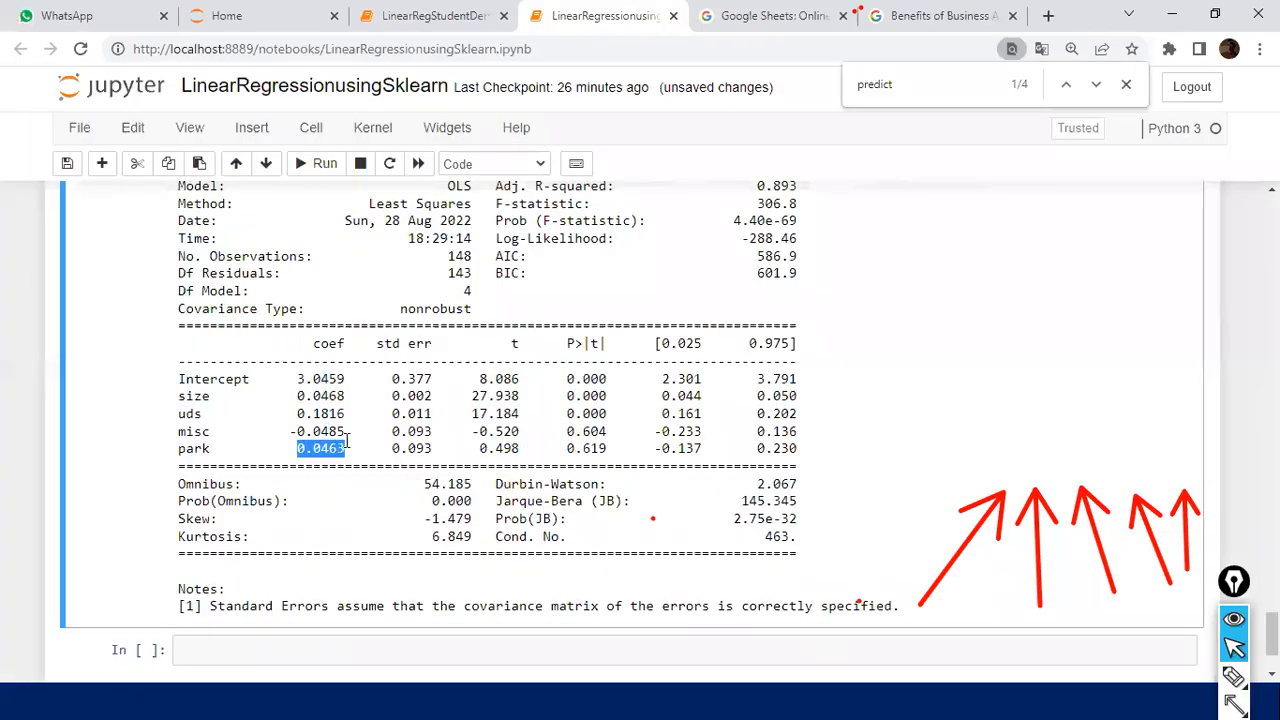
pyautogui.hotkey('alt', 'Tab')
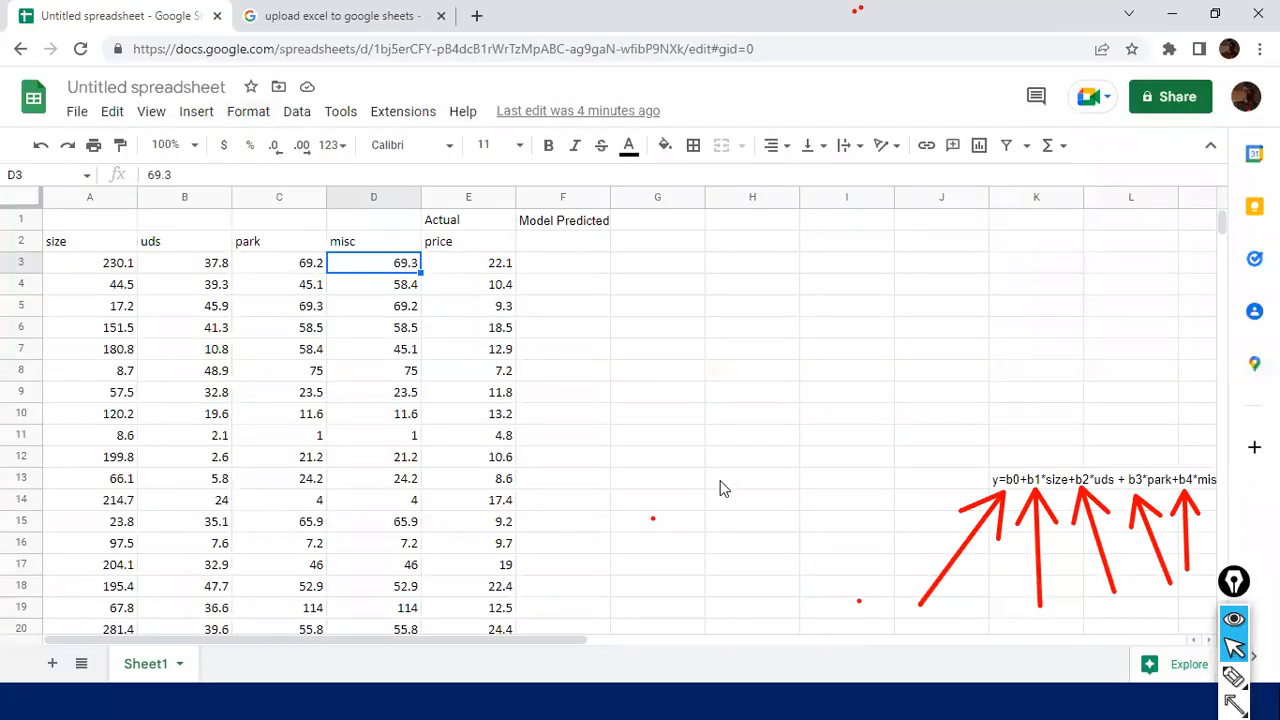
# Enter 21 in cell F3 as the first row's Model Predicted price.
pyautogui.click(545, 258)
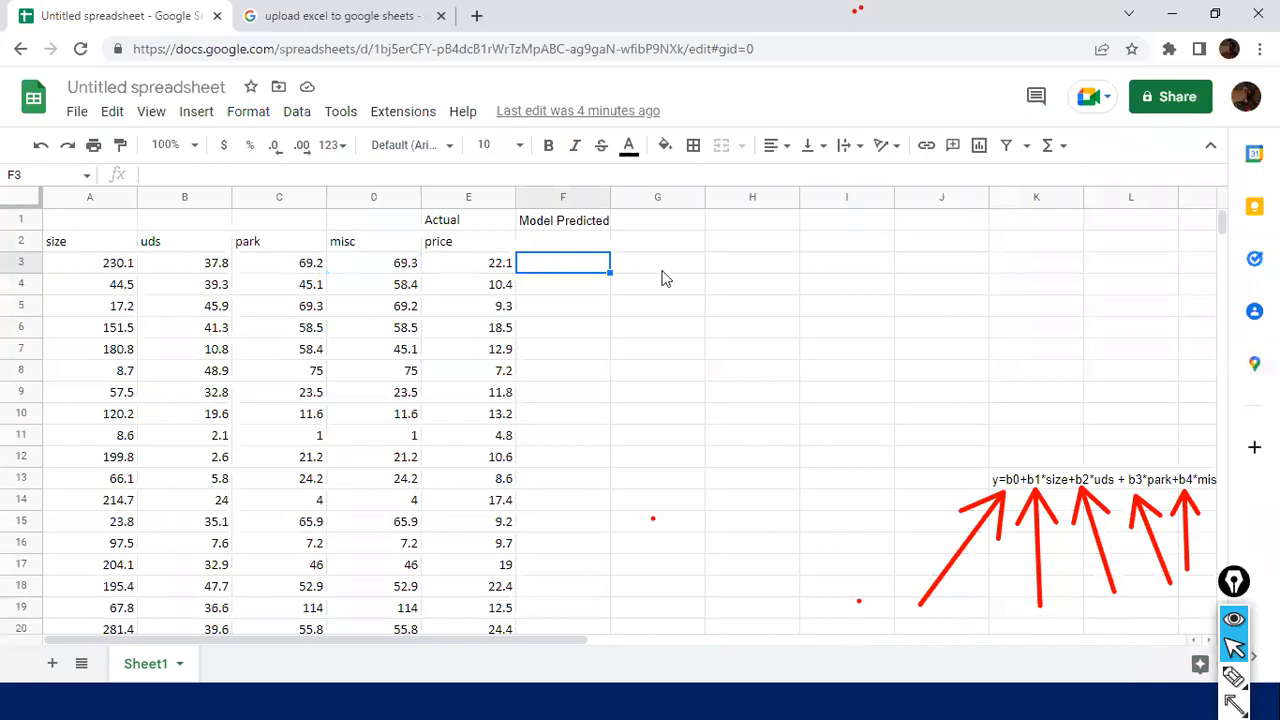
pyautogui.write('22')
pyautogui.write('1')
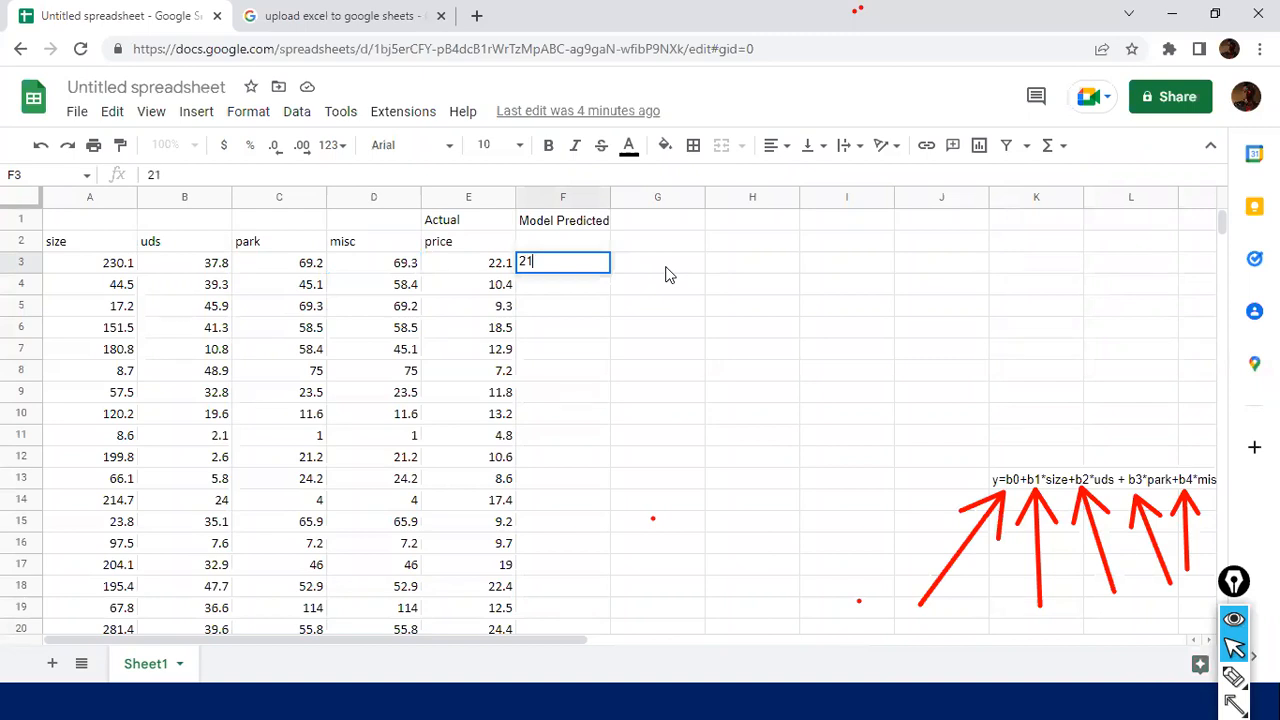
pyautogui.press('Return')
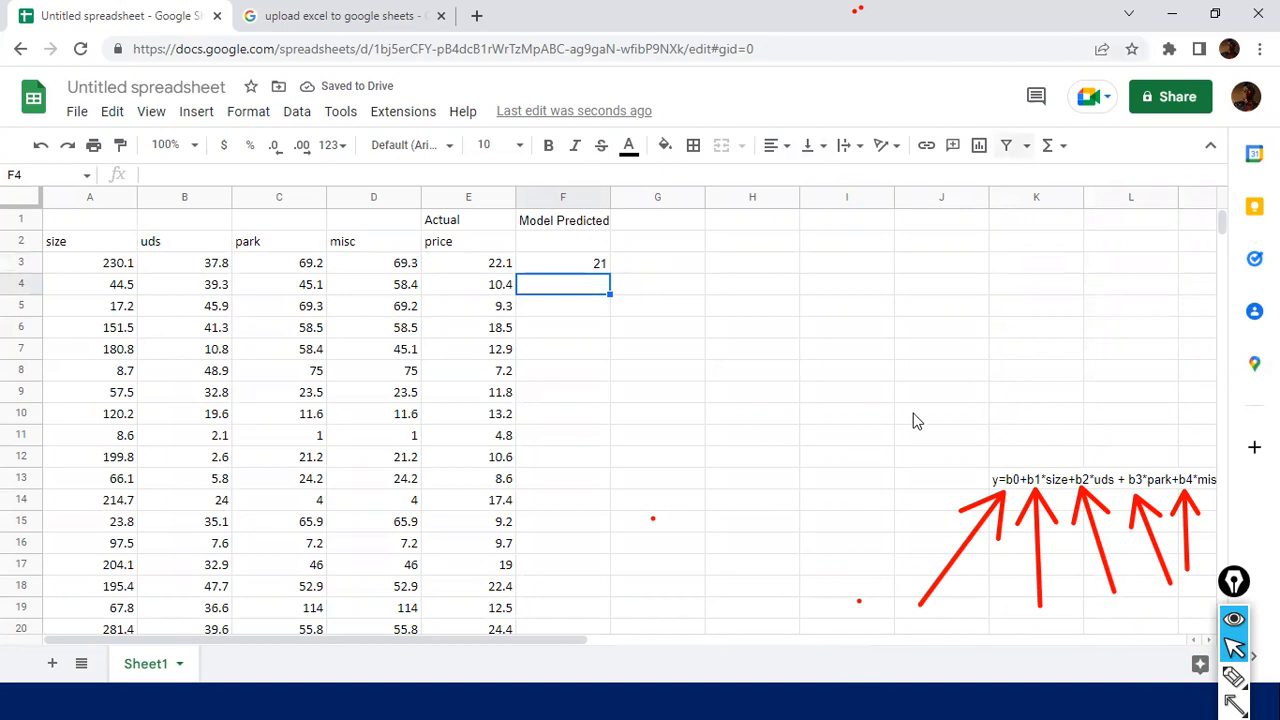
# Recheck the coefficients in the notebook, and select the second data row's feature values A4:D4 in the sheet.
pyautogui.hotkey('alt', 'Tab')
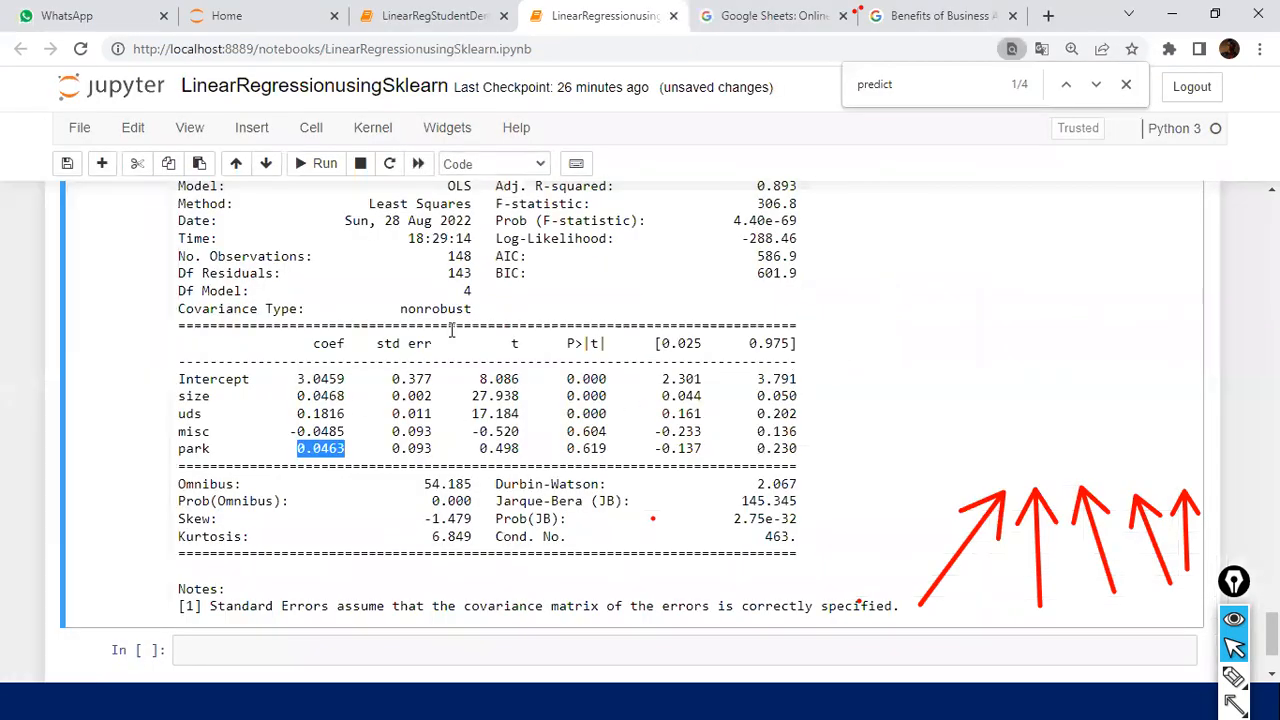
pyautogui.hotkey('alt', 'Tab')
pyautogui.hotkey('alt', 'Tab')
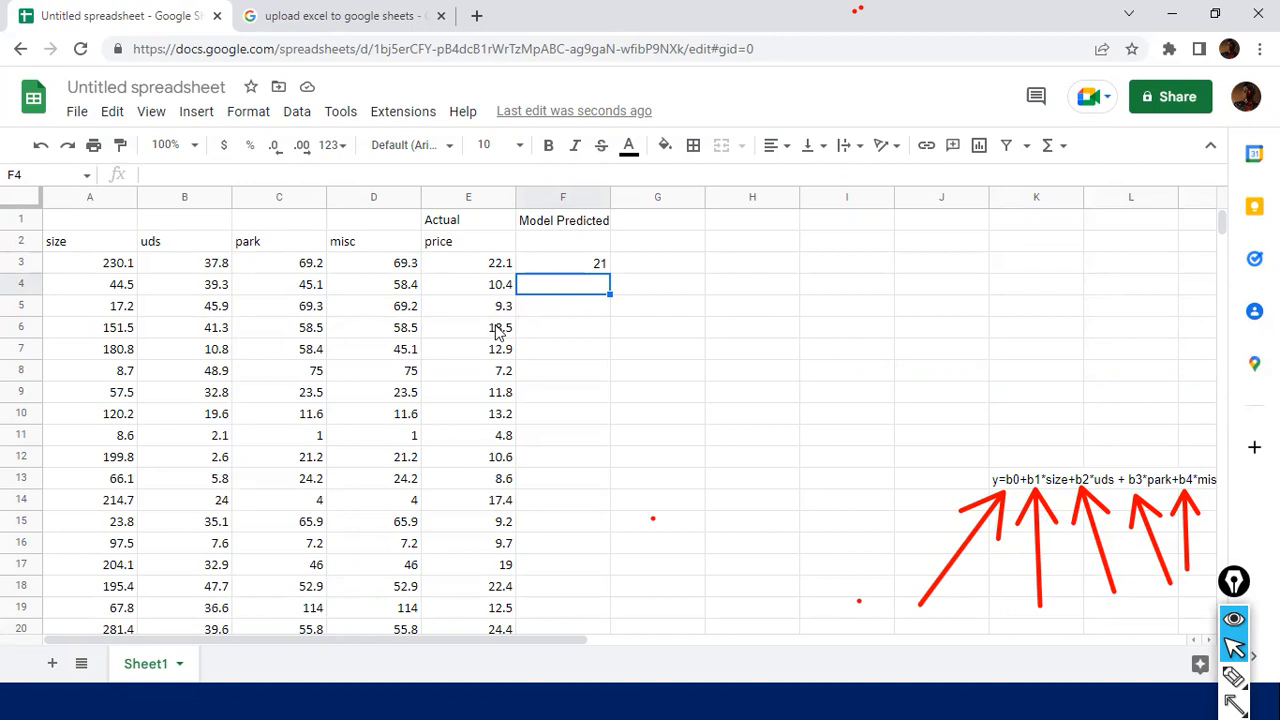
pyautogui.press('Down')
pyautogui.press('Left')
pyautogui.press('Left')
pyautogui.press('Left')
pyautogui.press('Up')
pyautogui.press('Right')
pyautogui.press('Right')
pyautogui.press('Left')
pyautogui.hotkey('shift', 'Left')
pyautogui.hotkey('shift', 'Left')
pyautogui.hotkey('shift', 'Left')
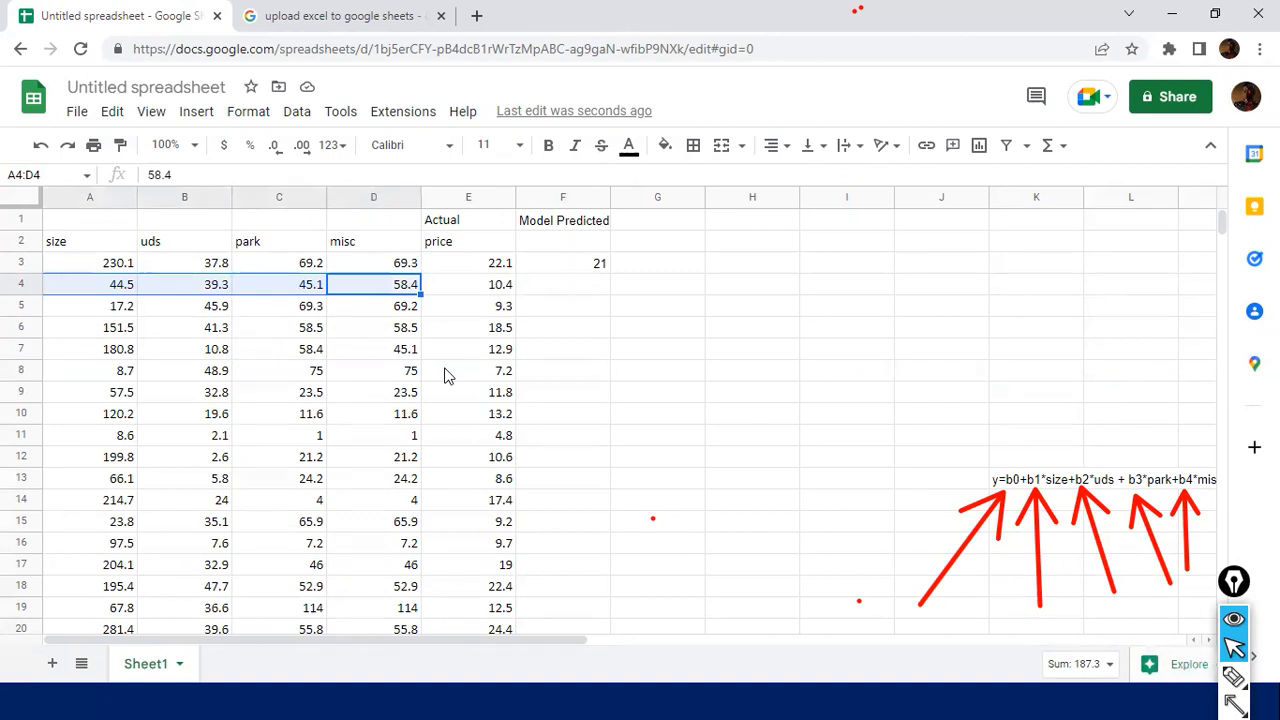
# Check the OLS coefficients in the notebook, and enter 9.8 in cell F4 as the second row's predicted price.
pyautogui.hotkey('alt', 'Tab')
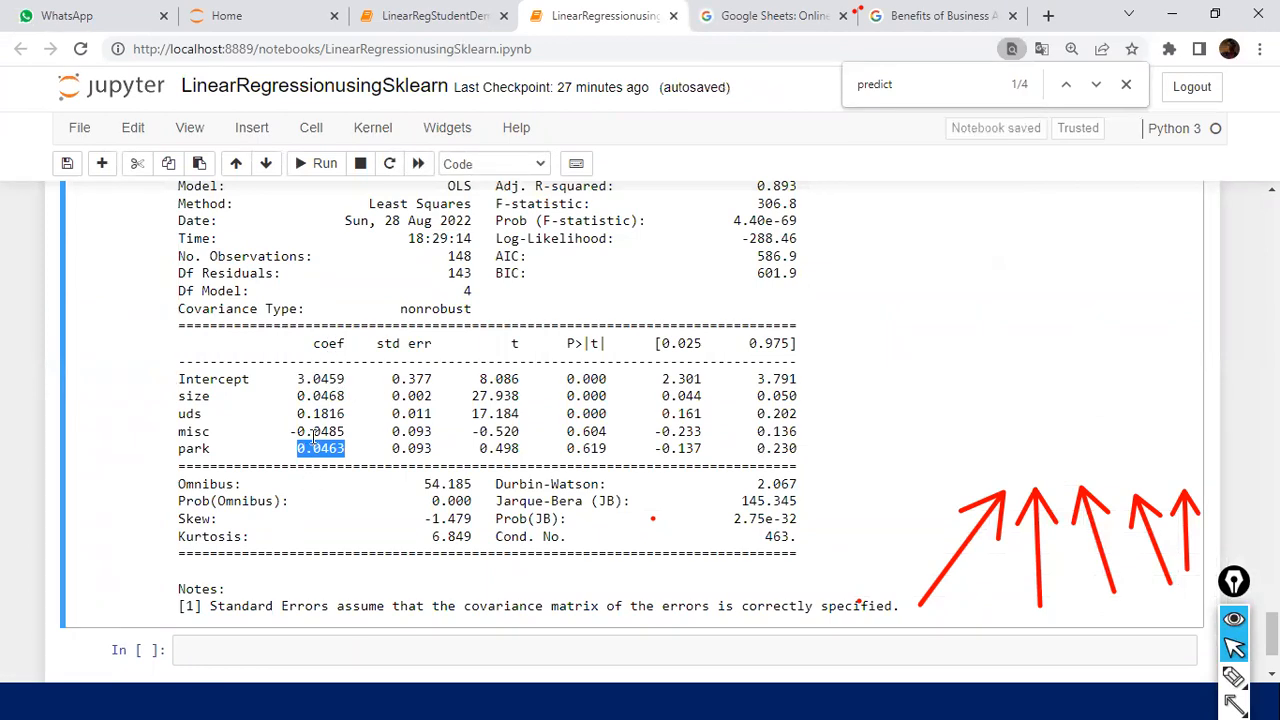
pyautogui.hotkey('alt', 'Tab')
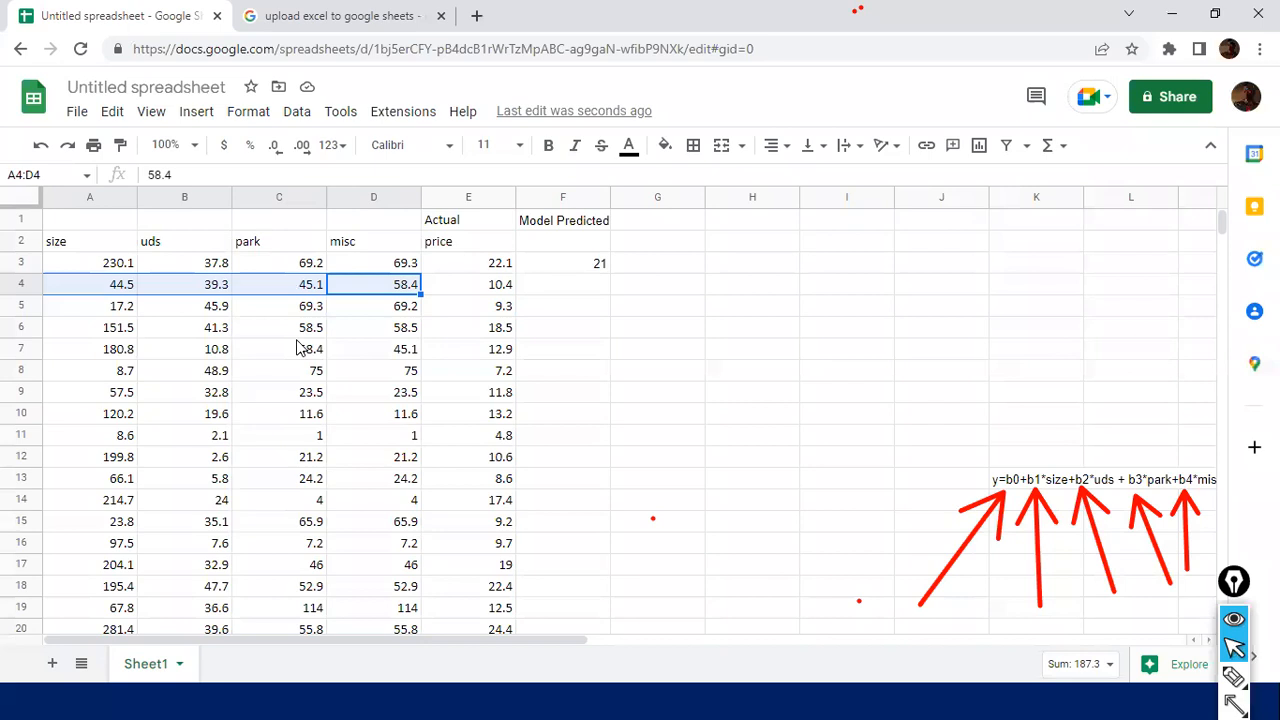
pyautogui.click(521, 290)
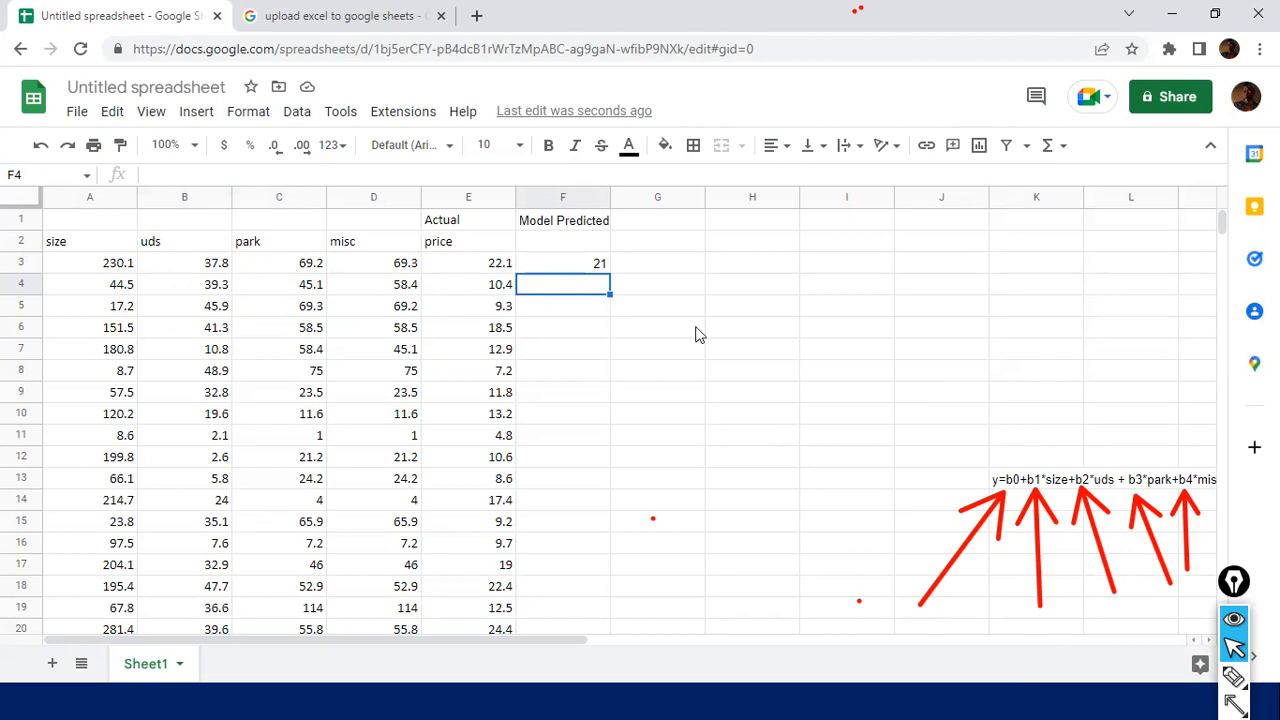
pyautogui.write('9.8')
pyautogui.press('Return')
pyautogui.press('Up')
pyautogui.press('Up')
pyautogui.hotkey('shift', 'Down')
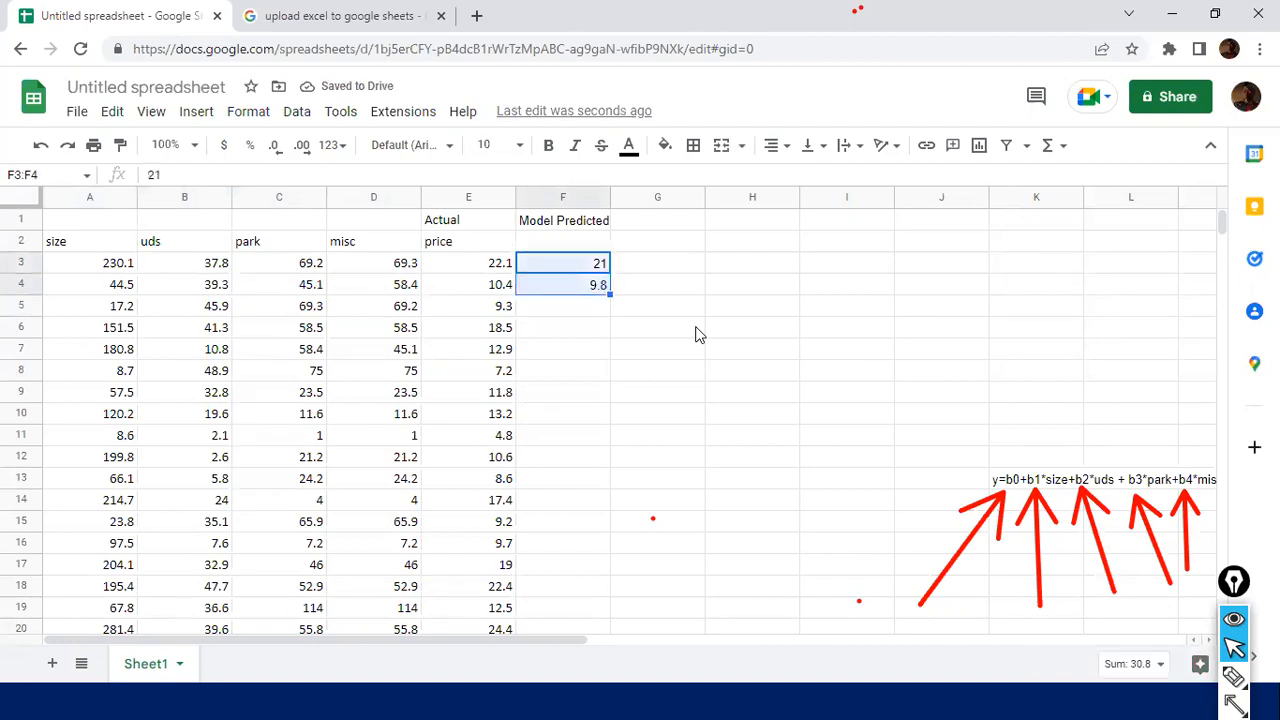
# Enter 8.9 in cell F5 as the third data row's Model Predicted price.
pyautogui.press('Down')
pyautogui.press('Down')
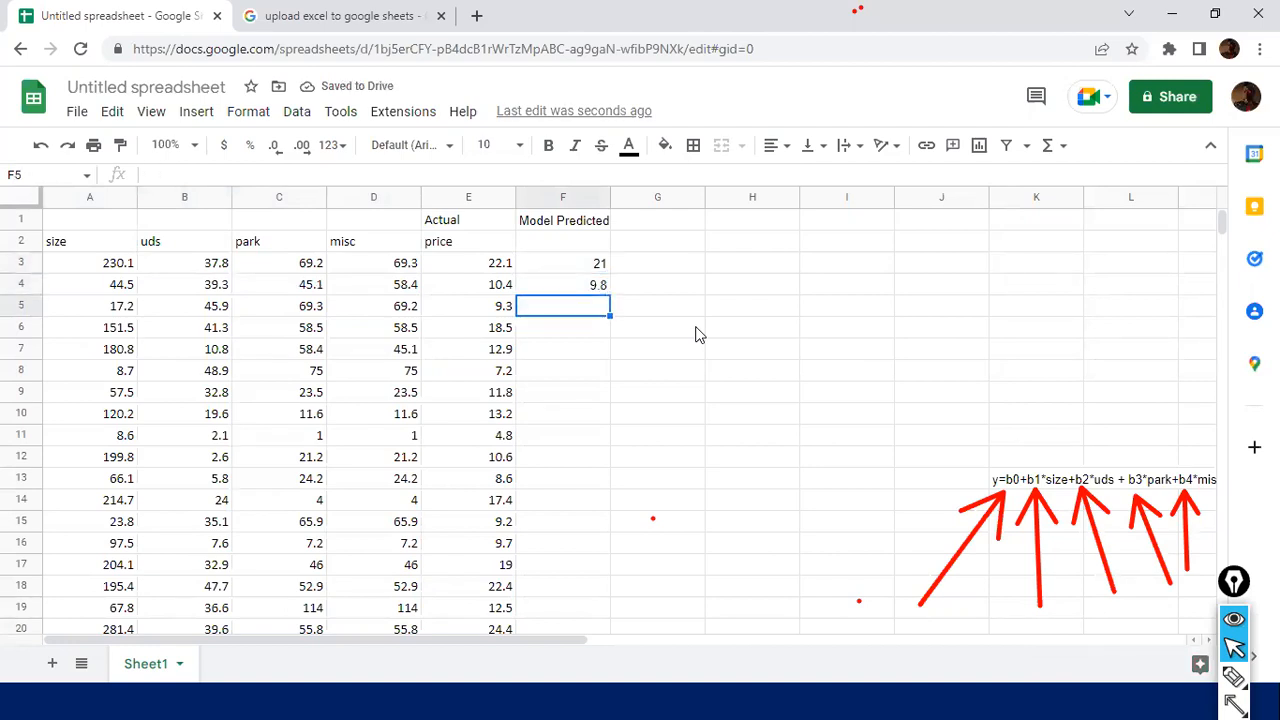
pyautogui.write('8.9')
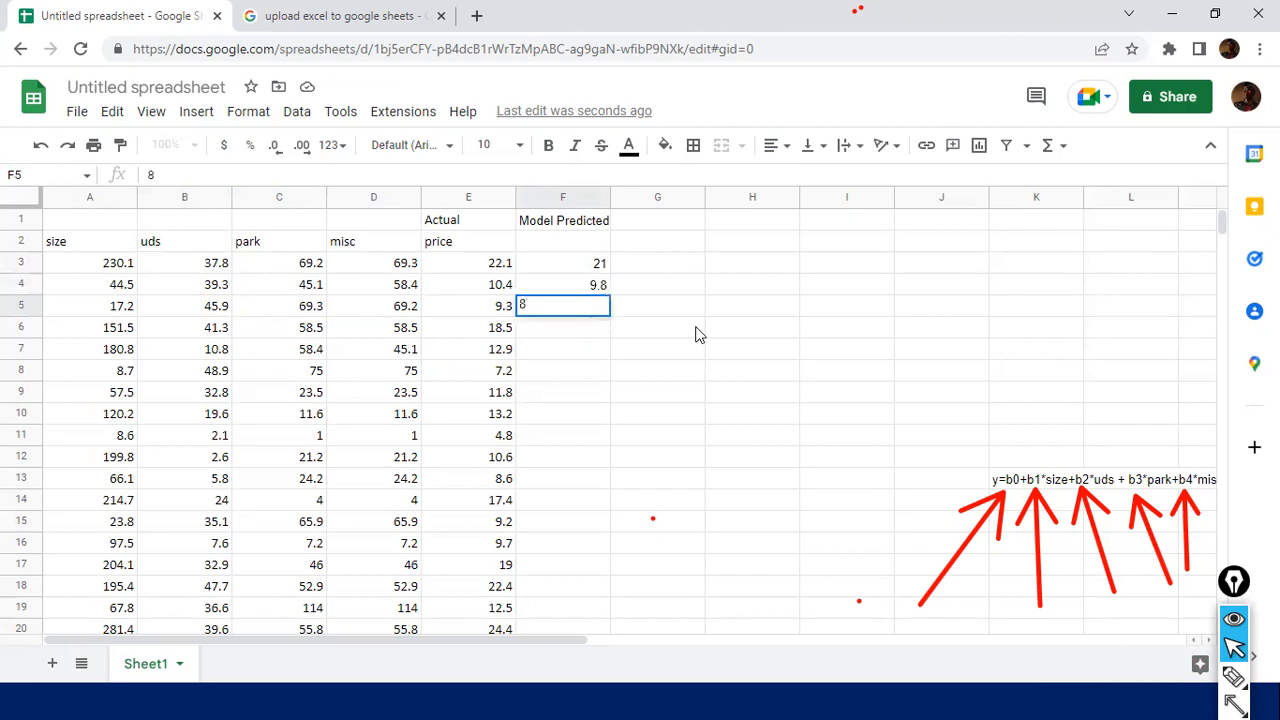
pyautogui.press('Return')
# Add the heading "Actual - Predicted" in cell G1, beside the Model Predicted heading.
pyautogui.press('Up')
pyautogui.press('Up')
pyautogui.press('Up')
pyautogui.press('Up')
pyautogui.press('Up')
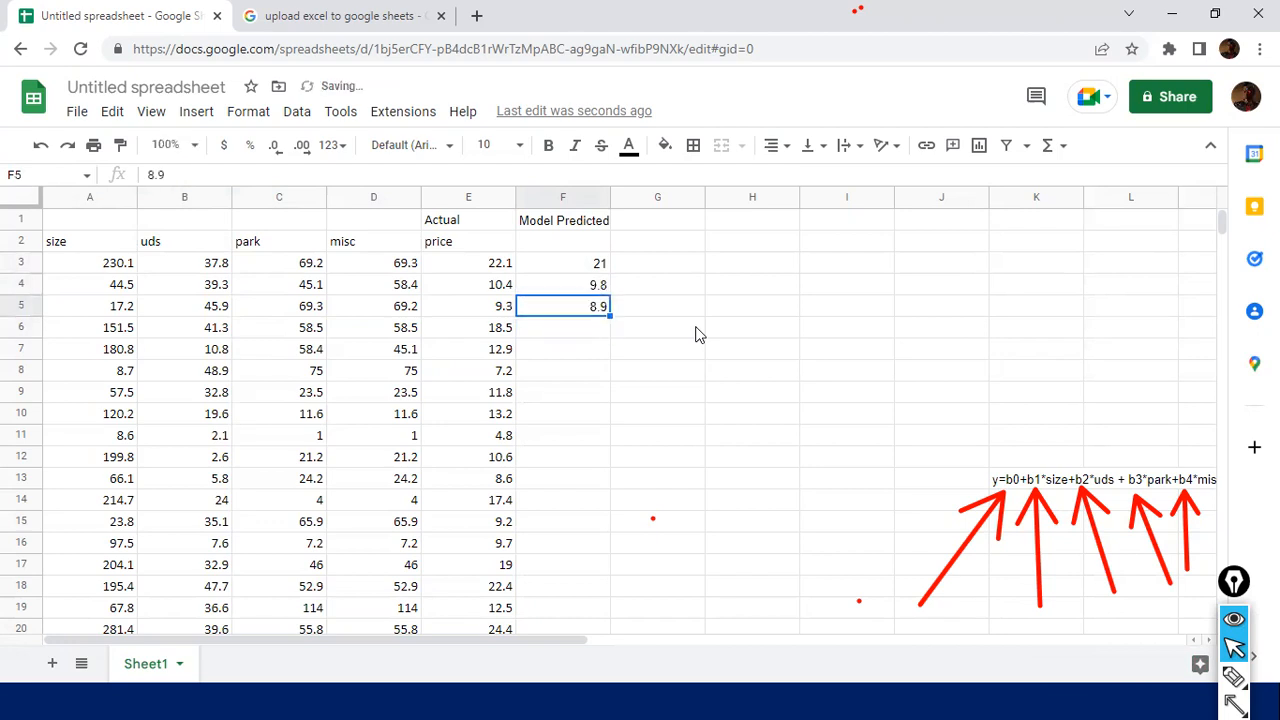
pyautogui.press('Right')
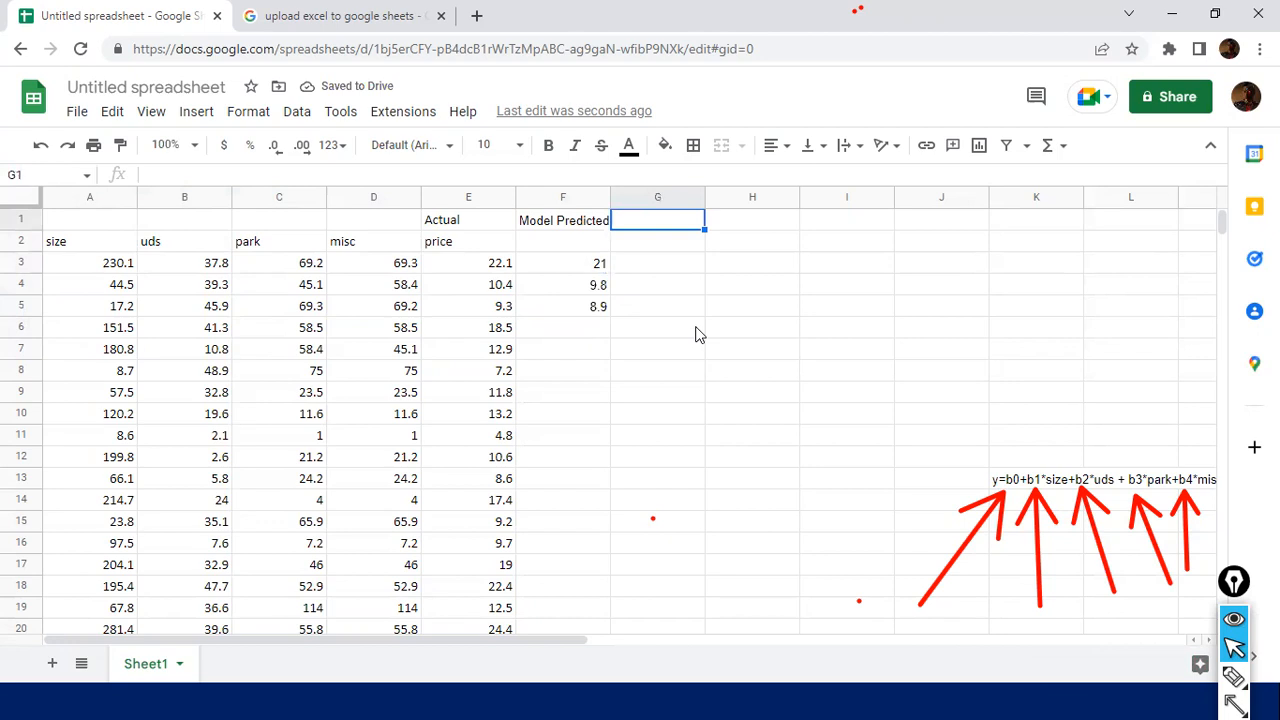
pyautogui.write('Actu')
pyautogui.press('BackSpace')
pyautogui.press('BackSpace')
pyautogui.press('BackSpace')
pyautogui.press('BackSpace')
pyautogui.write('Actual - ')
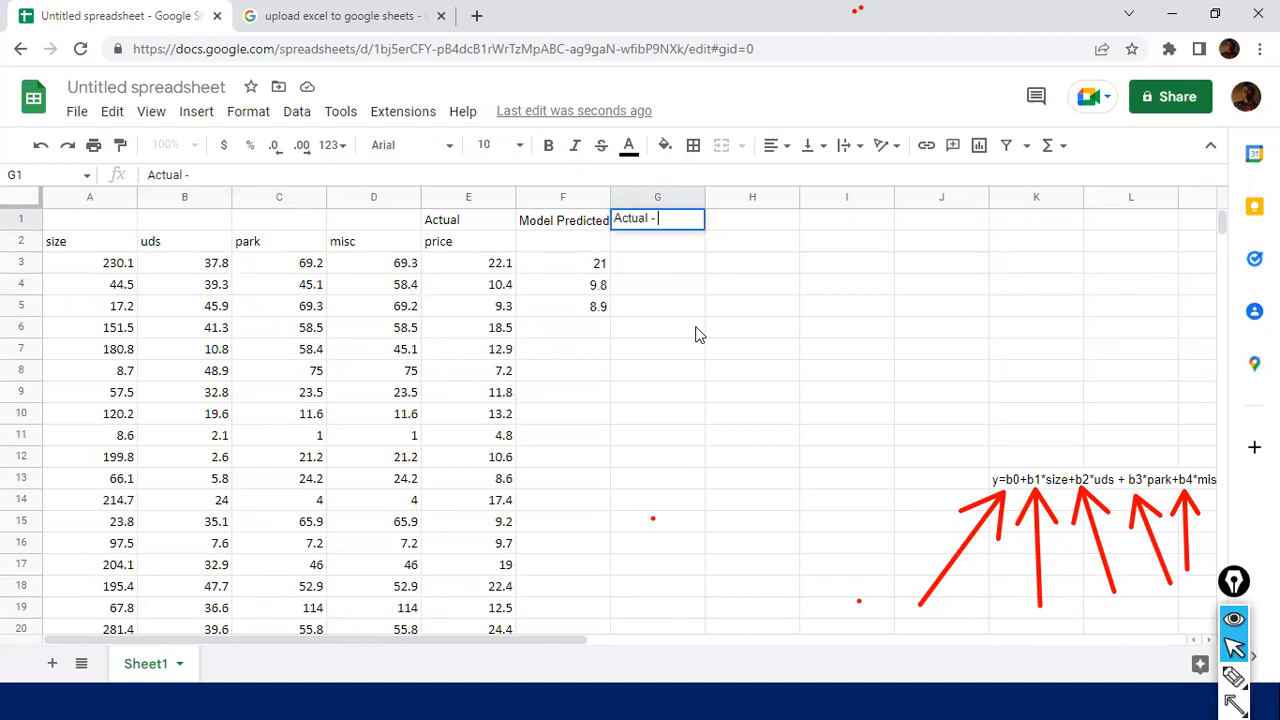
pyautogui.write('Predicted')
pyautogui.press('Return')
# Calculate the first data row's actual minus predicted price in cell G3 with the formula =E3-F3.
pyautogui.press('Down')
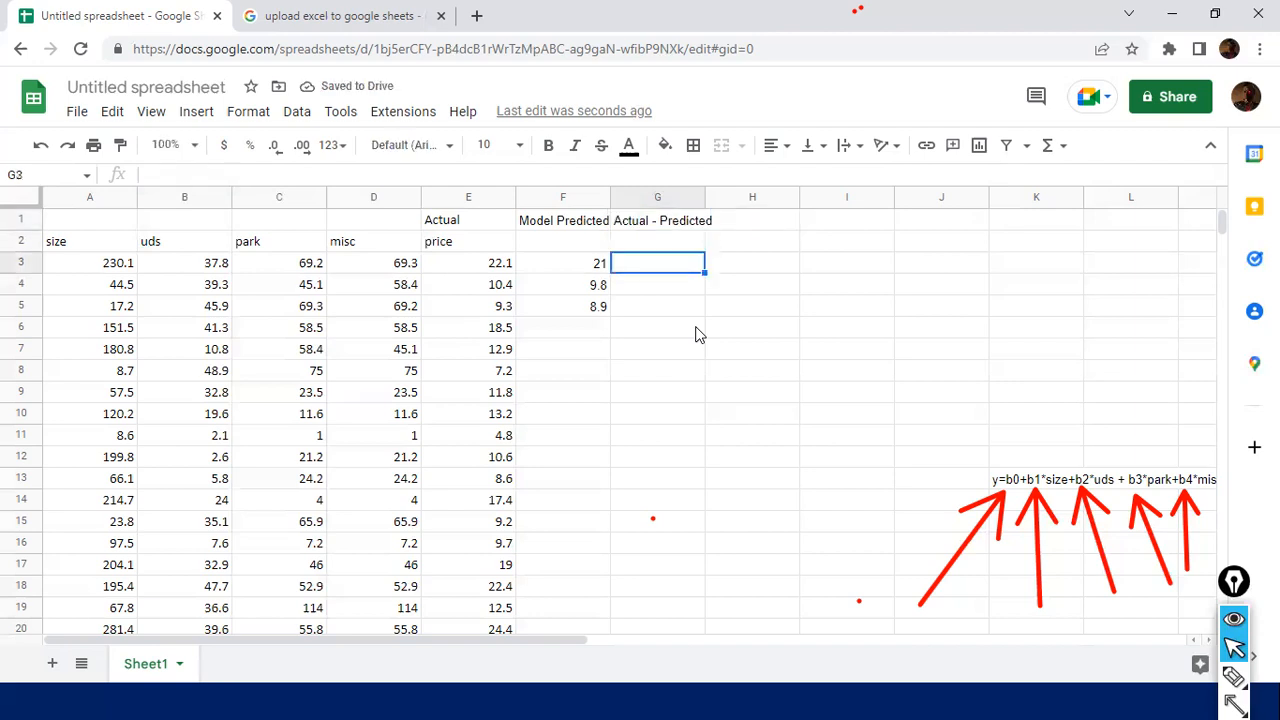
pyautogui.write('=')
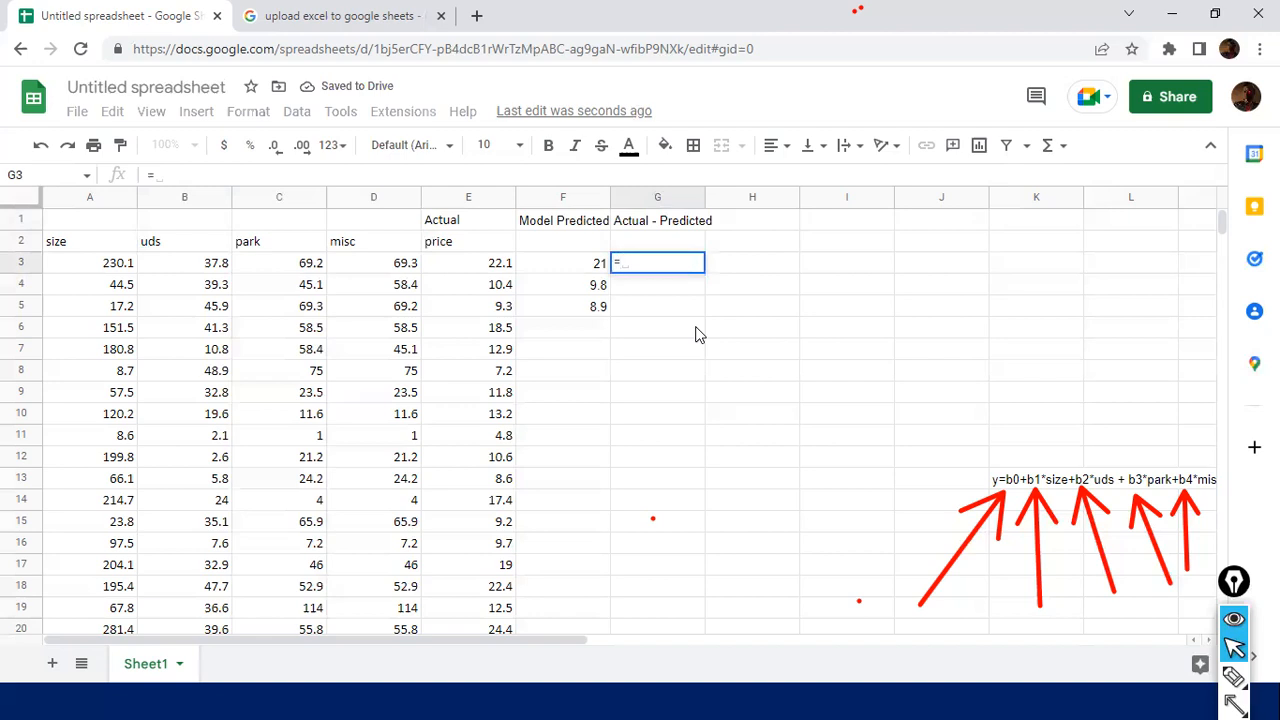
pyautogui.write('E3-')
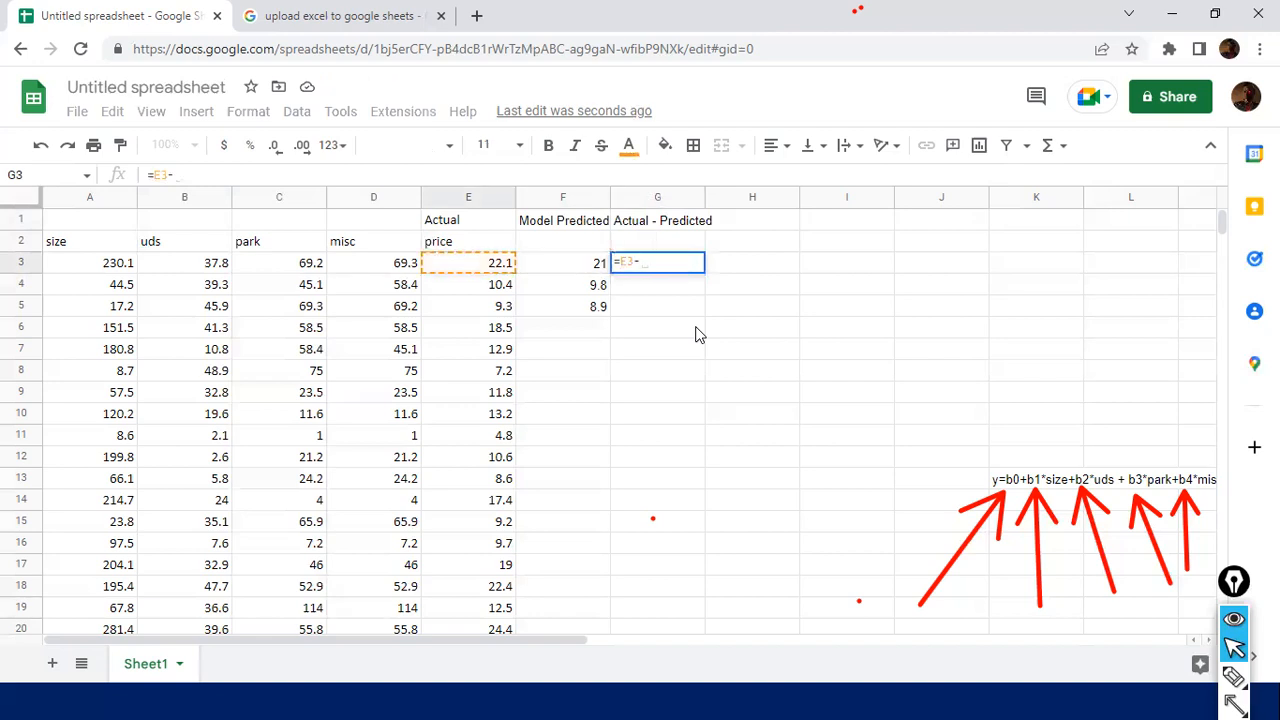
pyautogui.write('F3')
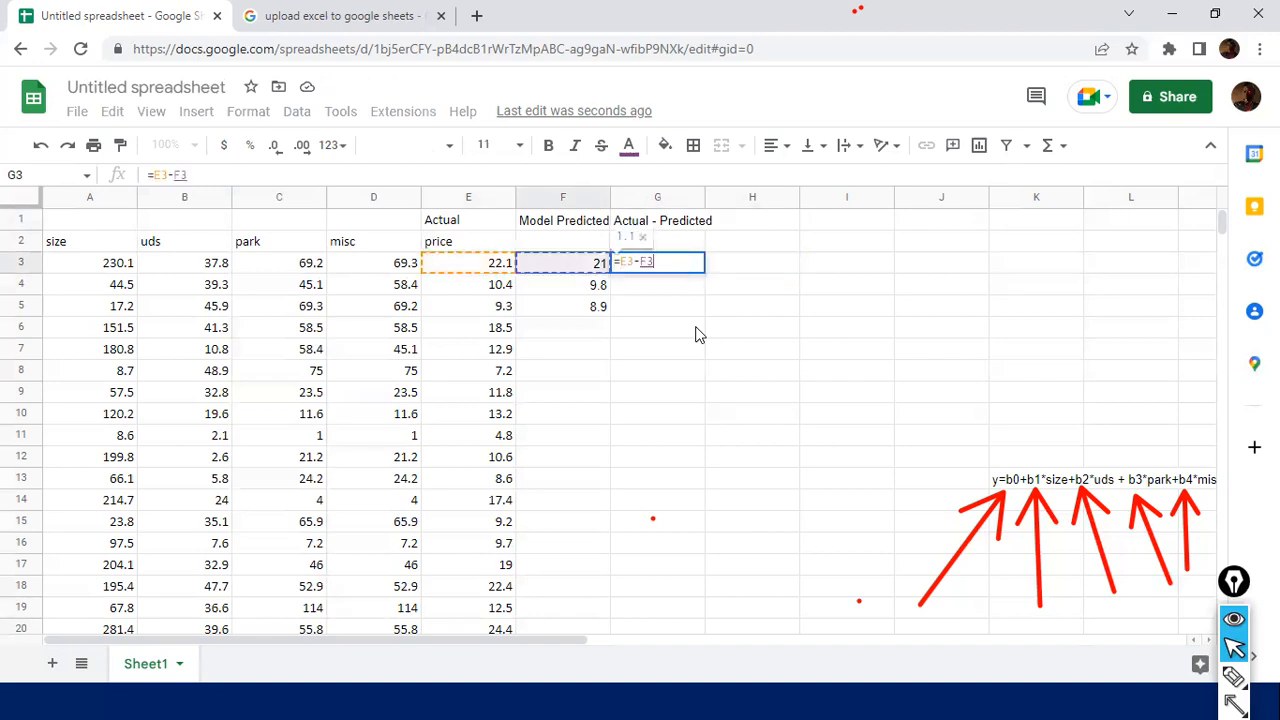
pyautogui.press('Return')
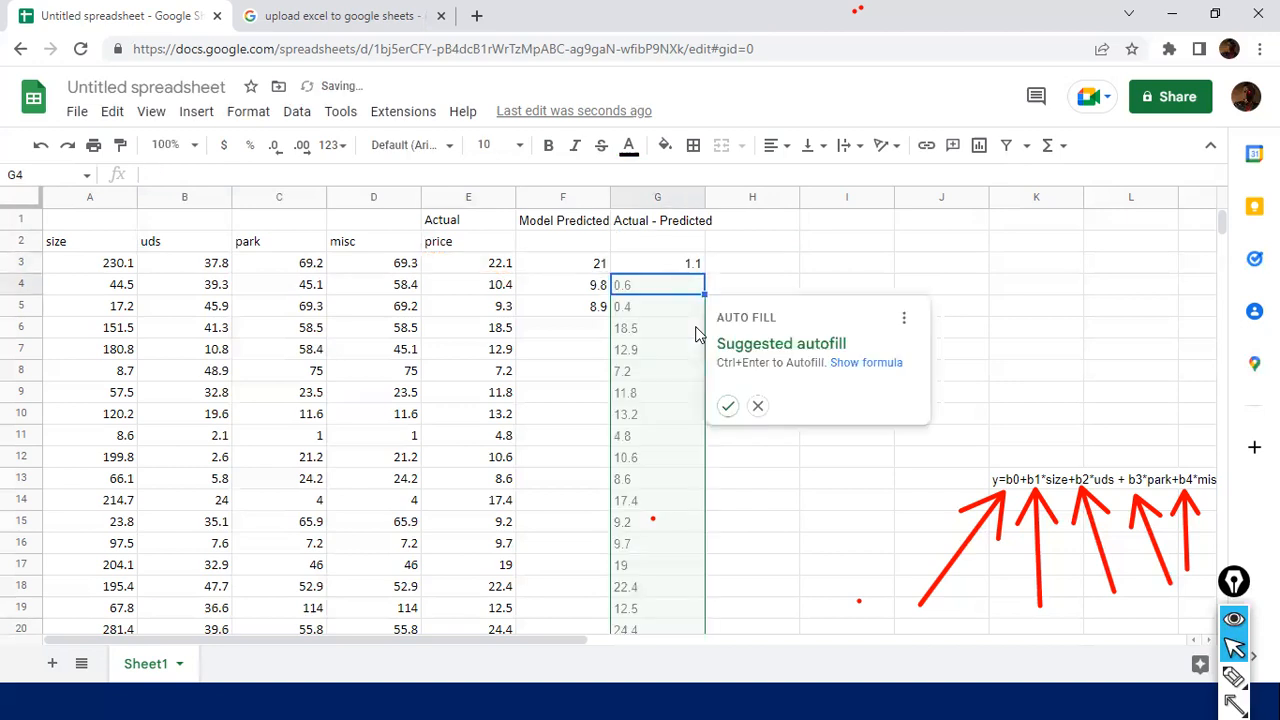
# Label the difference column "Error" in cell G2, under the Actual - Predicted heading.
pyautogui.press('Up')
pyautogui.press('Up')
pyautogui.press('Up')
pyautogui.press('Down')
pyautogui.write('Error')
pyautogui.press('Return')
pyautogui.press('Down')
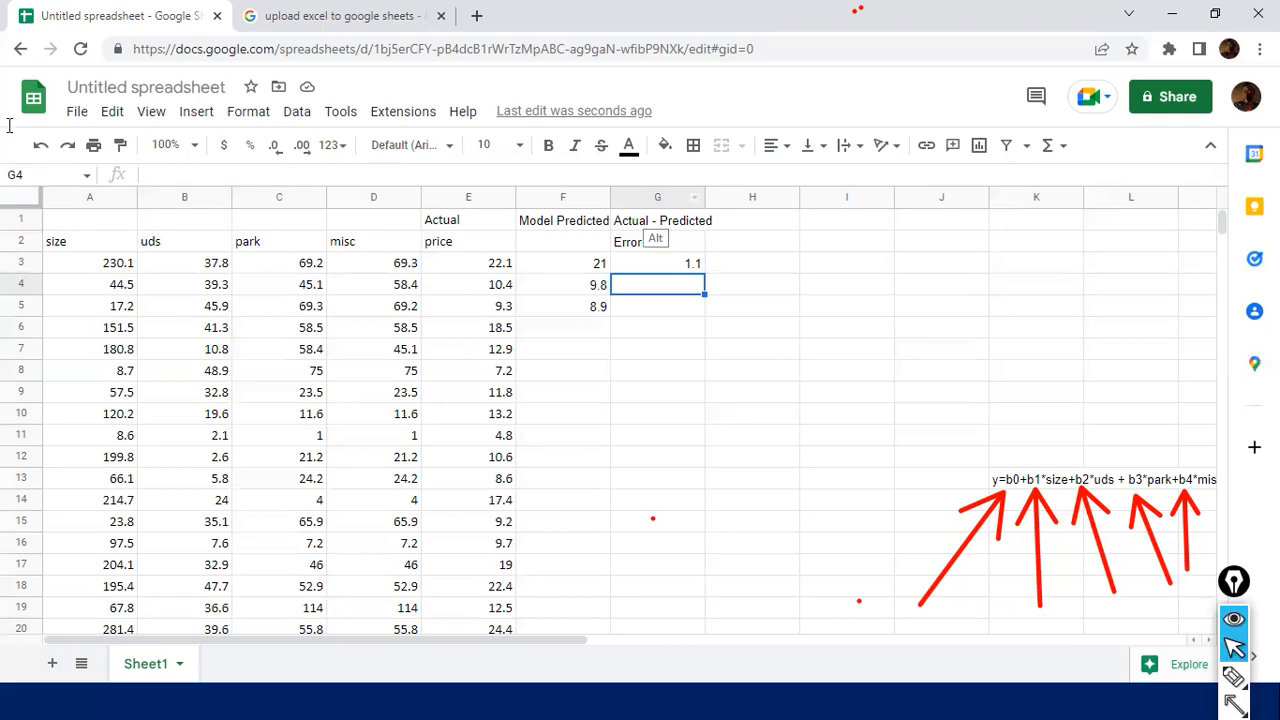
# Switch to the Model Evaluation slide and handwrite "Infosys → 500 profit" below the title, with an underlined "Predicted" above the 500.
pyautogui.hotkey('alt', 'Tab')
pyautogui.hotkey('alt', 'Tab')
pyautogui.hotkey('alt', 'Tab')
pyautogui.hotkey('alt', 'Tab')
pyautogui.moveTo(233, 570)
pyautogui.mouseDown()
pyautogui.moveTo(236, 588)
pyautogui.moveTo(314, 571)
pyautogui.moveTo(304, 584)
pyautogui.moveTo(424, 568)
pyautogui.moveTo(460, 548)
pyautogui.mouseUp()
pyautogui.moveTo(466, 552)
pyautogui.mouseDown()
pyautogui.moveTo(511, 564)
pyautogui.moveTo(542, 534)
pyautogui.moveTo(556, 546)
pyautogui.moveTo(562, 526)
pyautogui.mouseUp()
pyautogui.moveTo(582, 528); pyautogui.dragTo(574, 538)
pyautogui.moveTo(394, 527)
pyautogui.mouseDown()
pyautogui.moveTo(490, 500)
pyautogui.moveTo(500, 482)
pyautogui.mouseUp()
pyautogui.moveTo(393, 538); pyautogui.dragTo(513, 506)
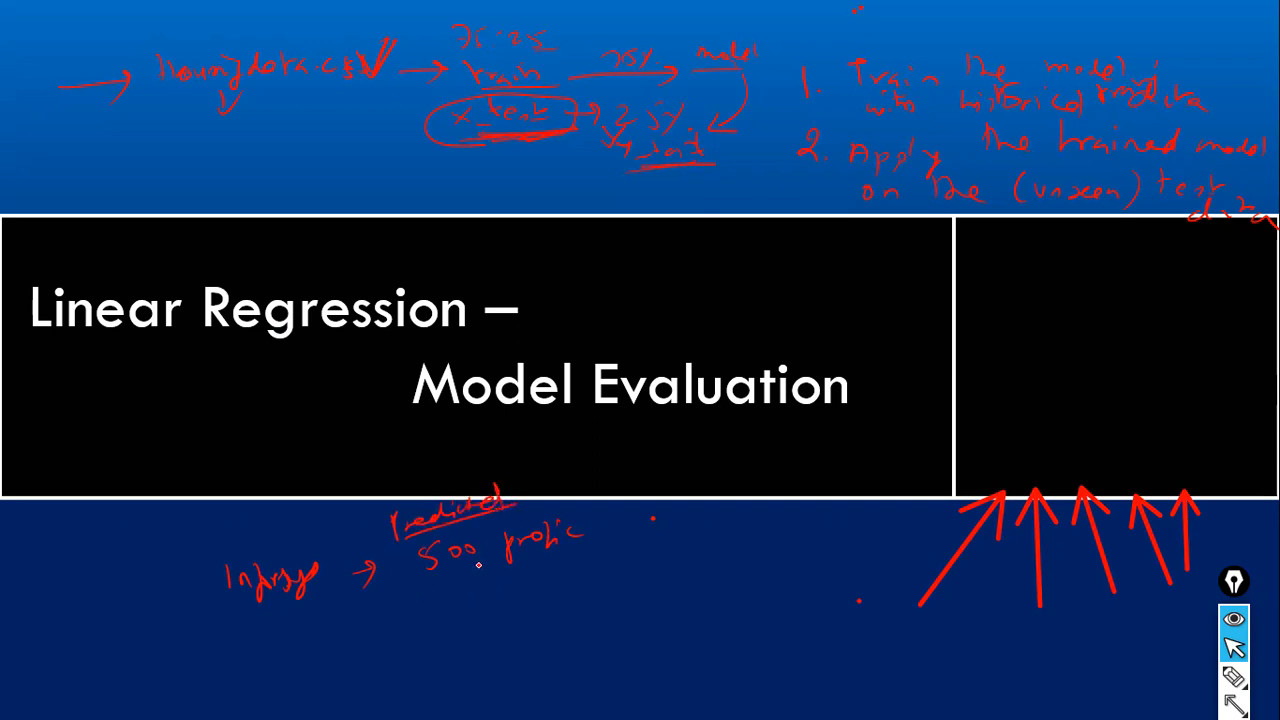
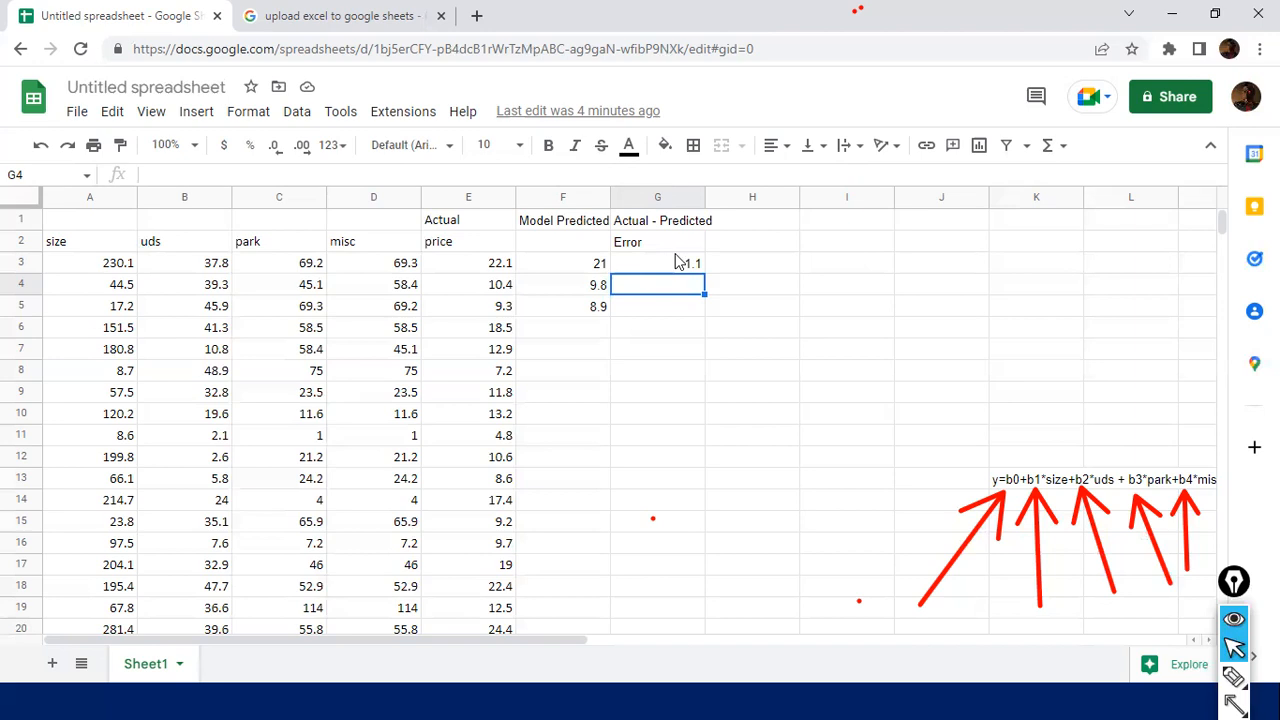
# Return to the sheet and compare the first data row's actual price, predicted price and error in E3:G3.
pyautogui.moveTo(677, 262); pyautogui.dragTo(655, 244)
pyautogui.click(604, 268)
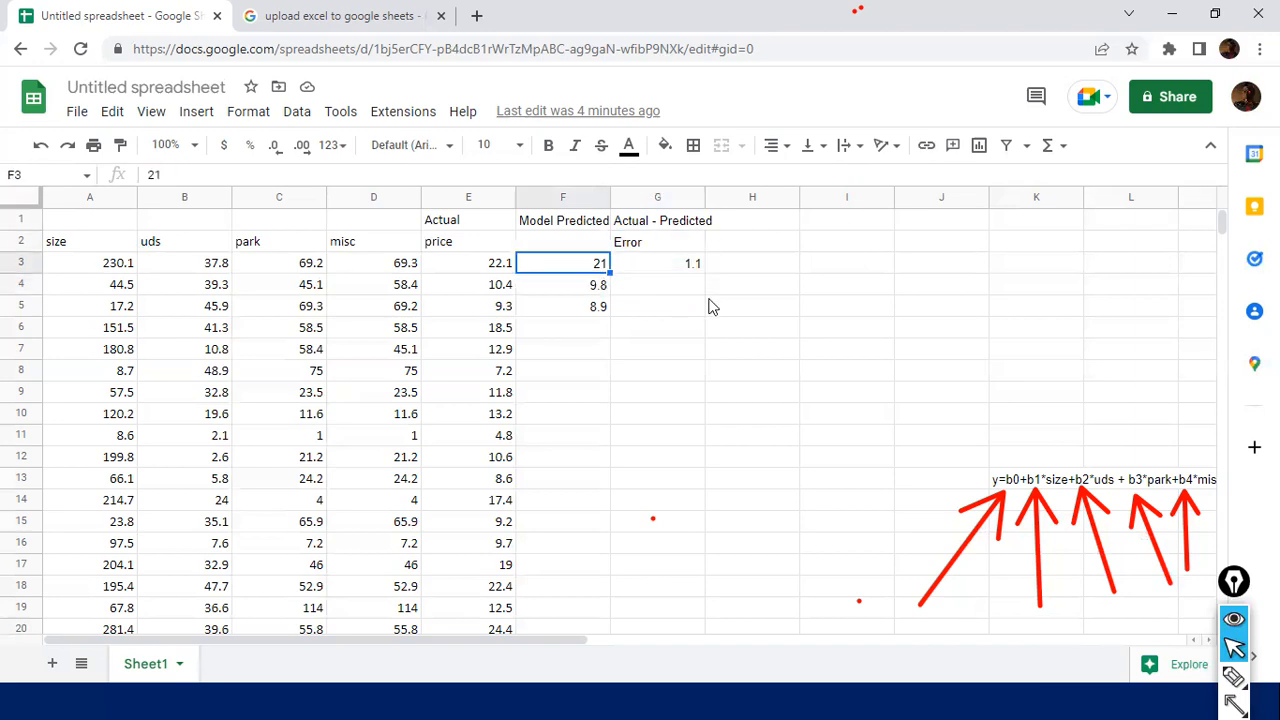
pyautogui.press('Down')
pyautogui.press('Up')
pyautogui.press('Left')
pyautogui.press('Right')
pyautogui.press('Right')
pyautogui.press('Down')
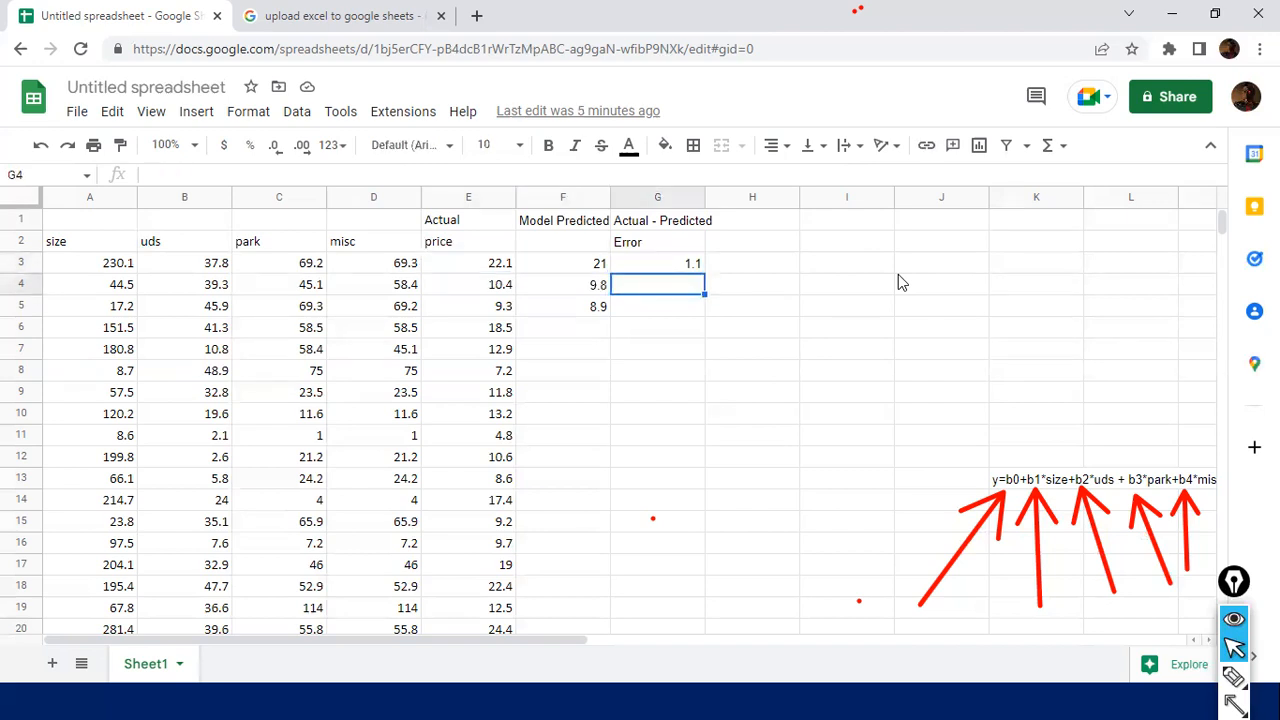
pyautogui.press('Up')
pyautogui.press('Down')
# Calculate the second data row's error in cell G4 with the formula =E4-F4.
pyautogui.write('=')
pyautogui.press('Left')
pyautogui.press('Left')
pyautogui.write('-')
pyautogui.press('Left')
pyautogui.press('Left')
pyautogui.press('Right')
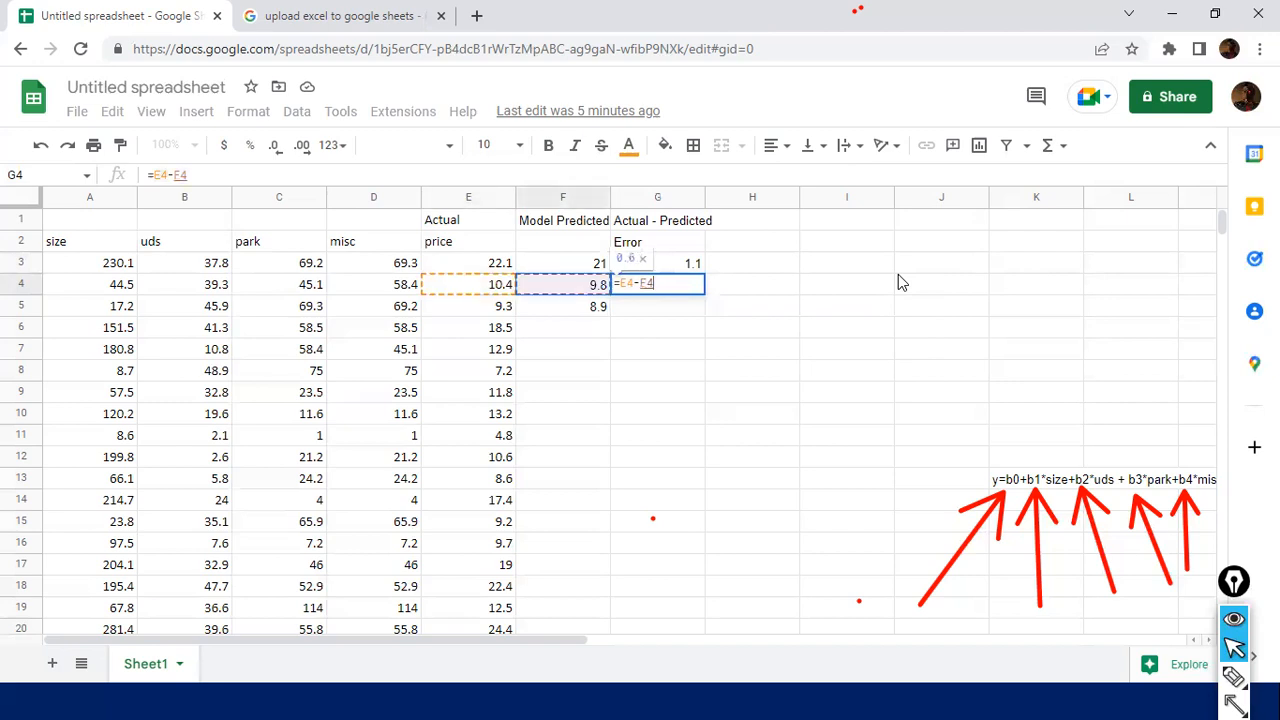
pyautogui.press('Return')
# Calculate the third data row's error in cell G5 with the formula =E5-F5.
pyautogui.write('=')
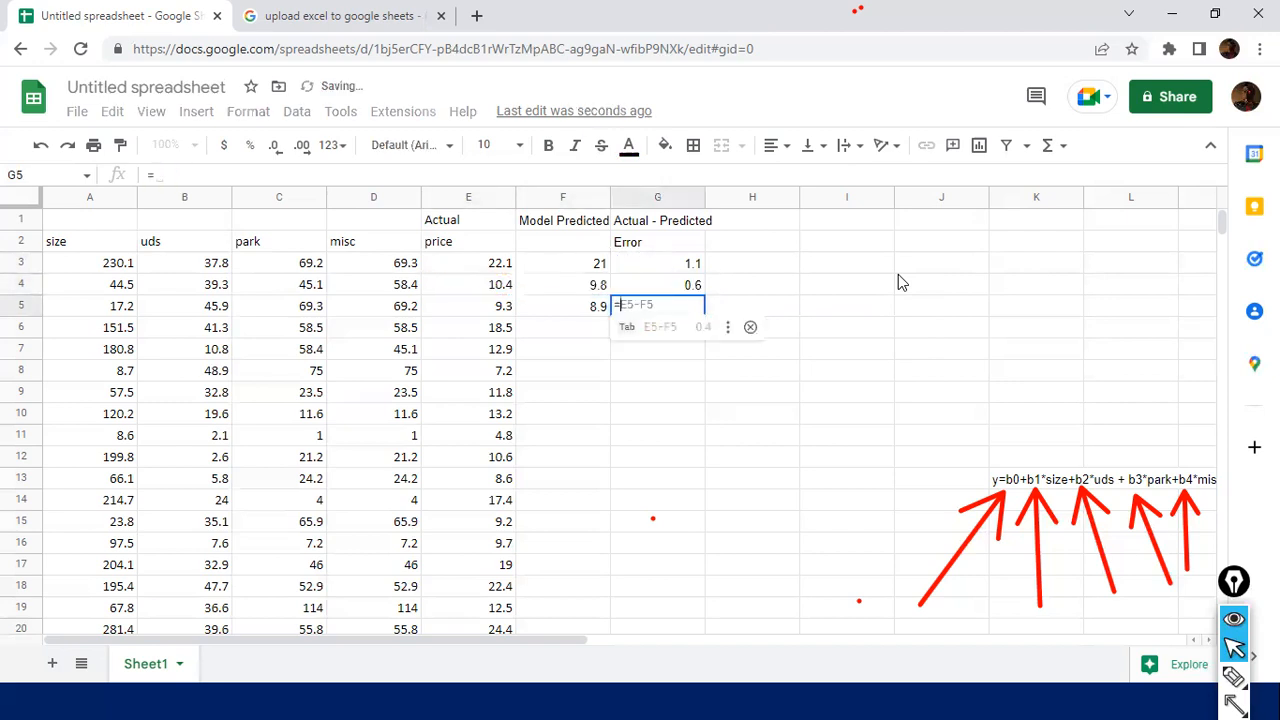
pyautogui.press('Left')
pyautogui.press('Left')
pyautogui.write('-')
pyautogui.press('Left')
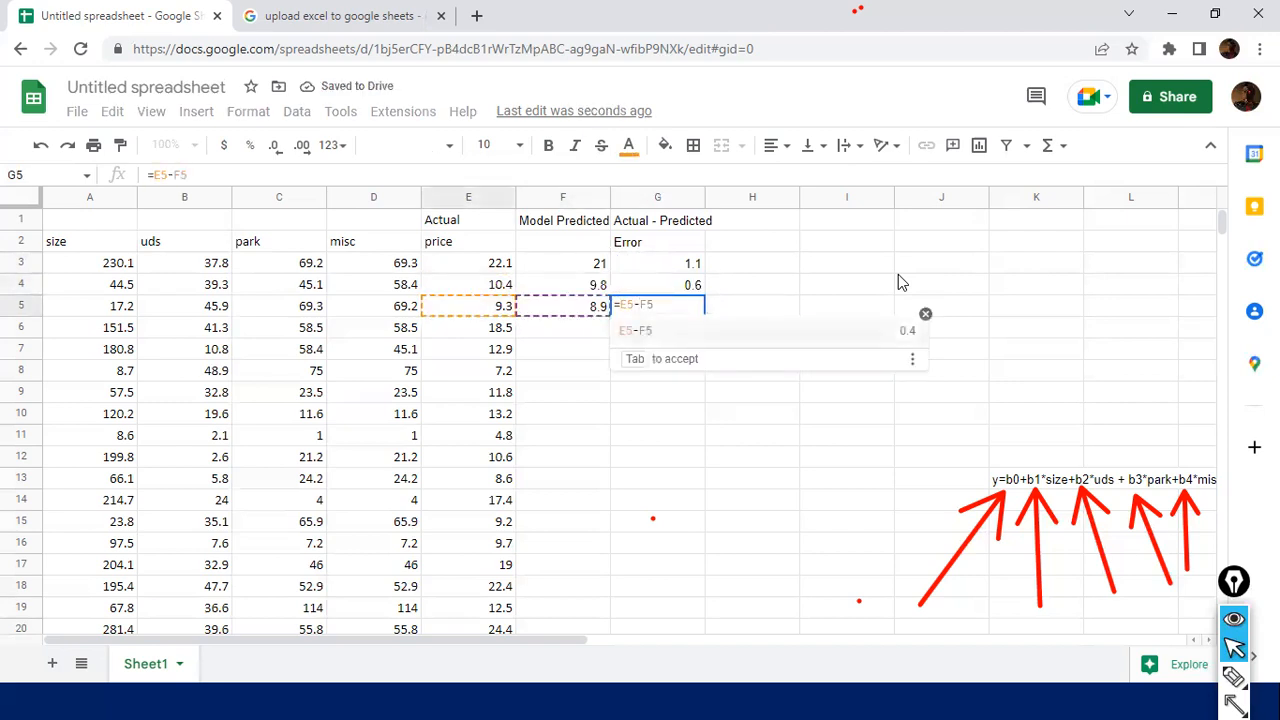
pyautogui.press('Return')
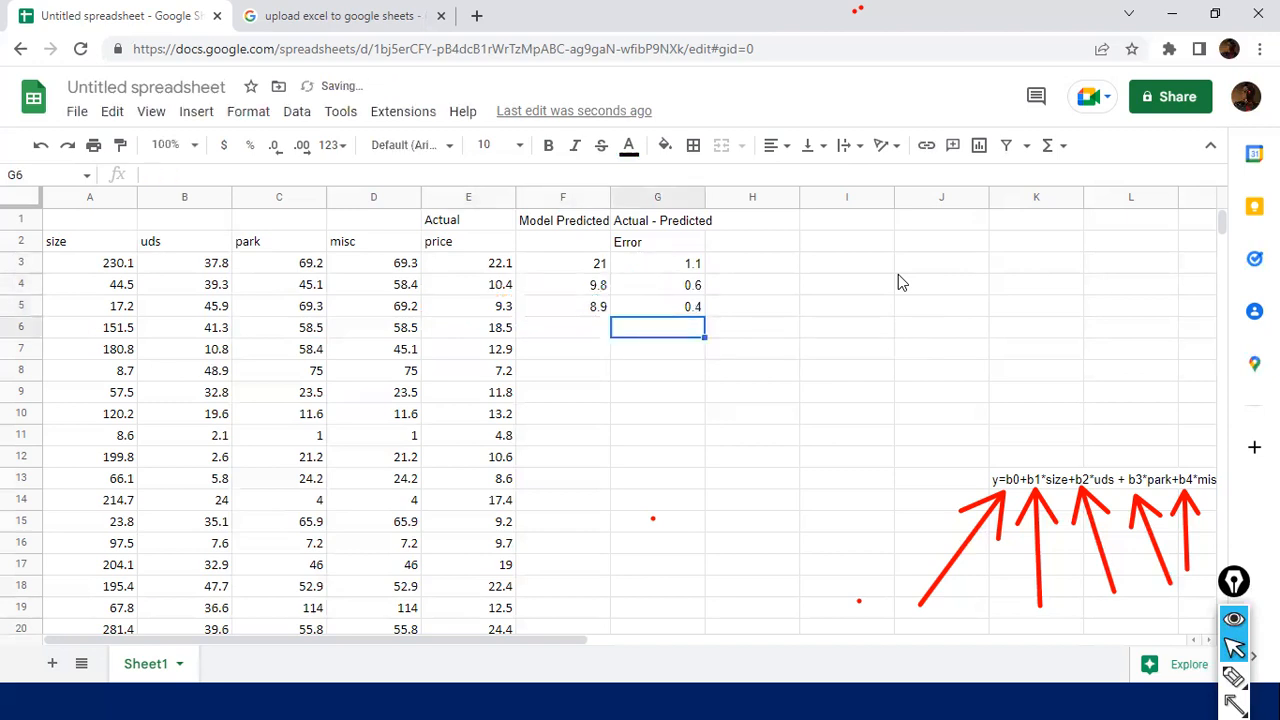
# Make the Error heading in cell G2 bold.
pyautogui.press('Up')
pyautogui.press('Up')
pyautogui.press('Up')
pyautogui.press('Up')
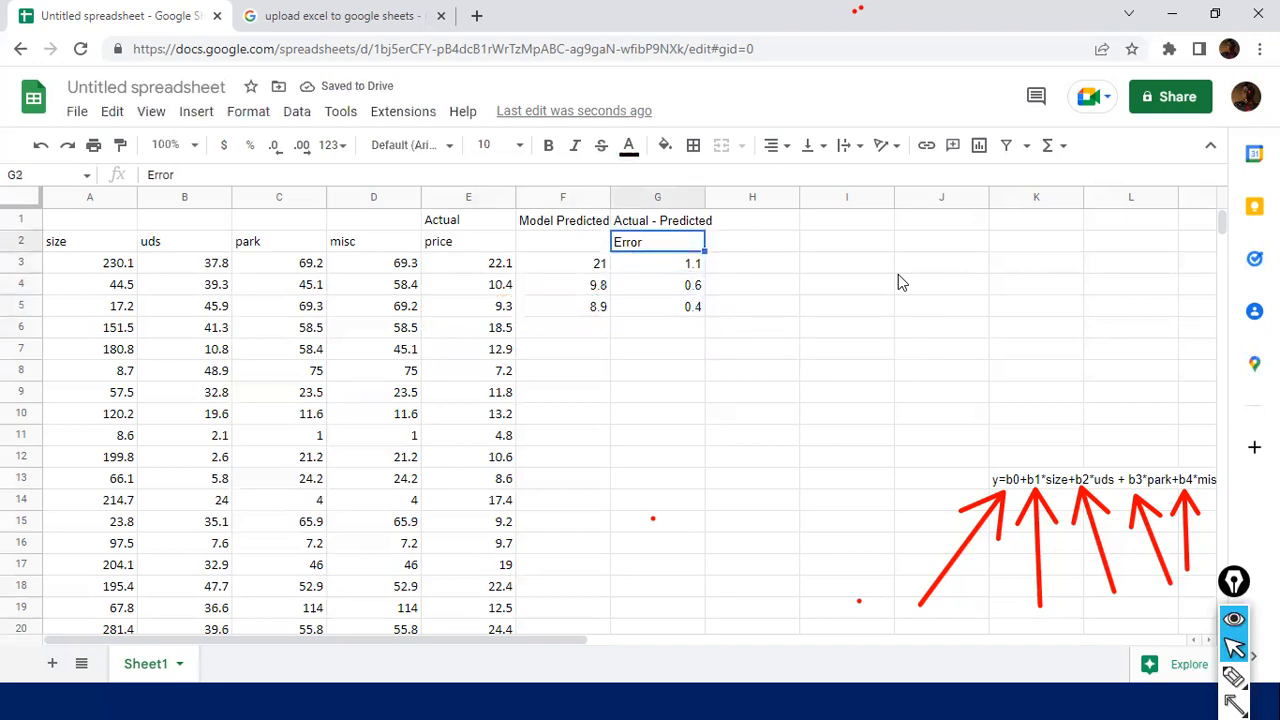
pyautogui.click(899, 283)
# Select the fourth data row's size, uds, park and misc values in cells A6:D6.
pyautogui.press('Down')
pyautogui.press('Down')
pyautogui.press('Down')
pyautogui.press('Left')
pyautogui.press('Left')
pyautogui.press('Left')
pyautogui.press('Left')
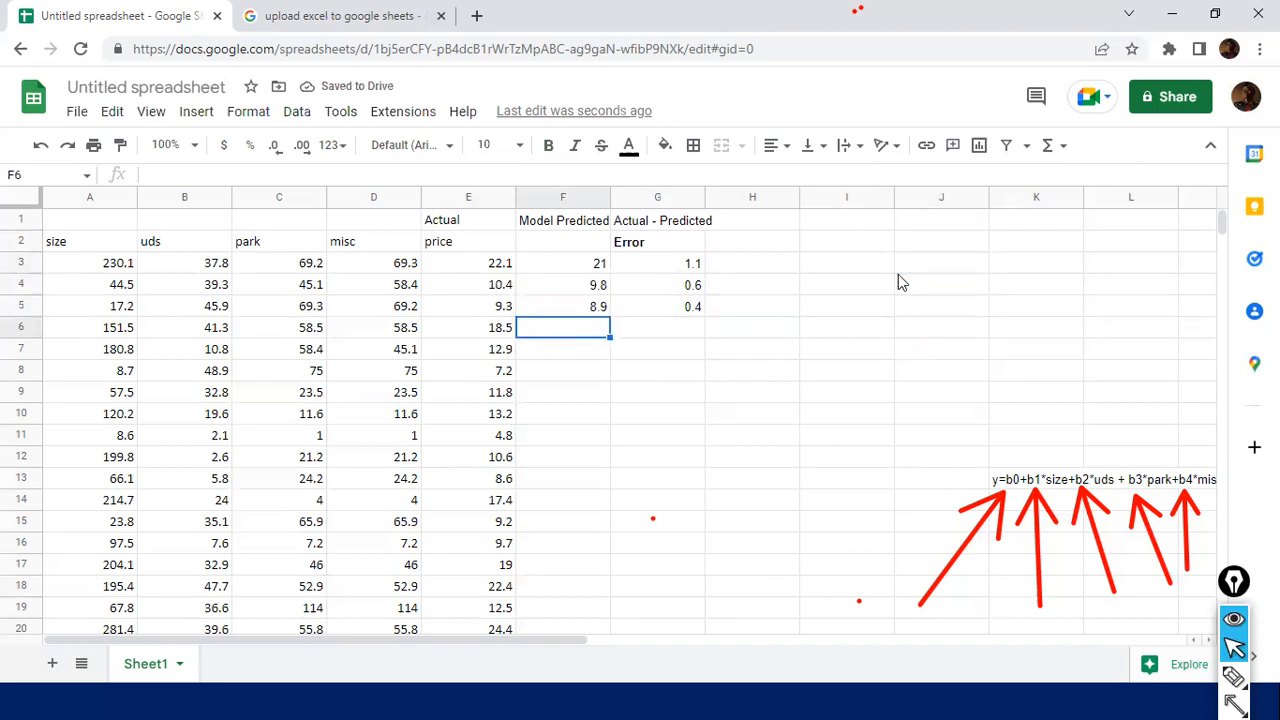
pyautogui.press('Left')
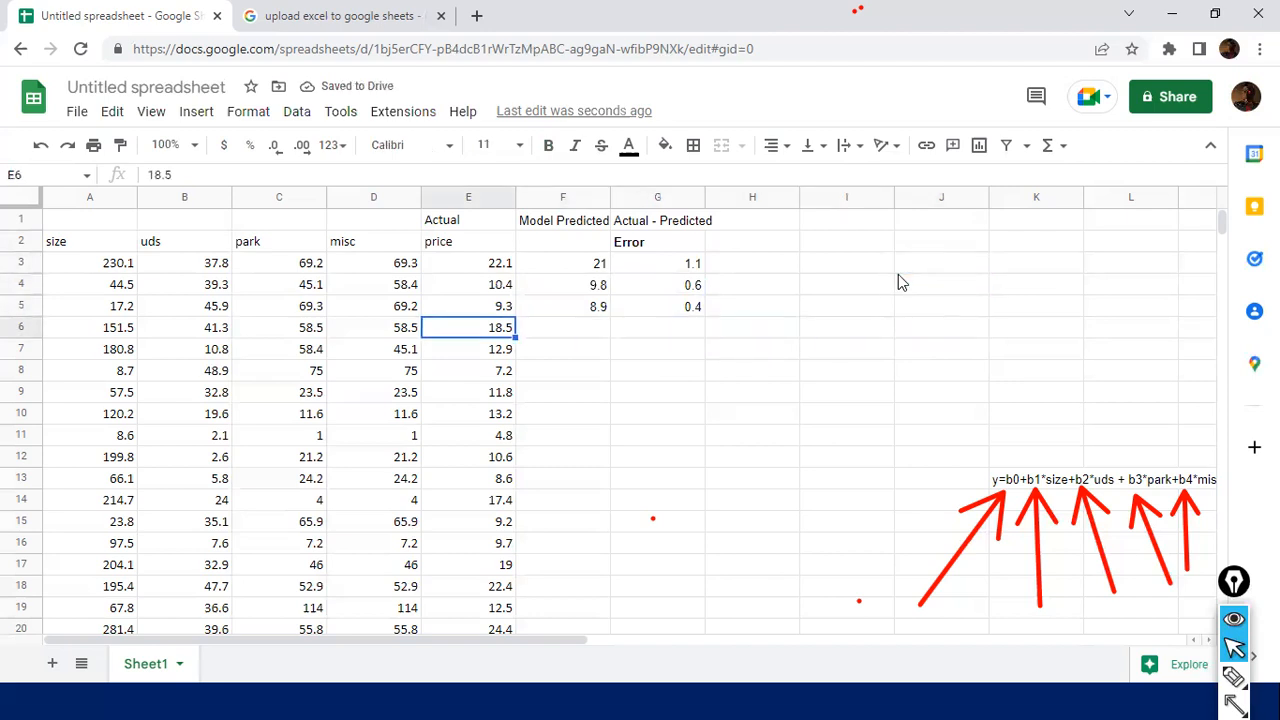
pyautogui.press('Left')
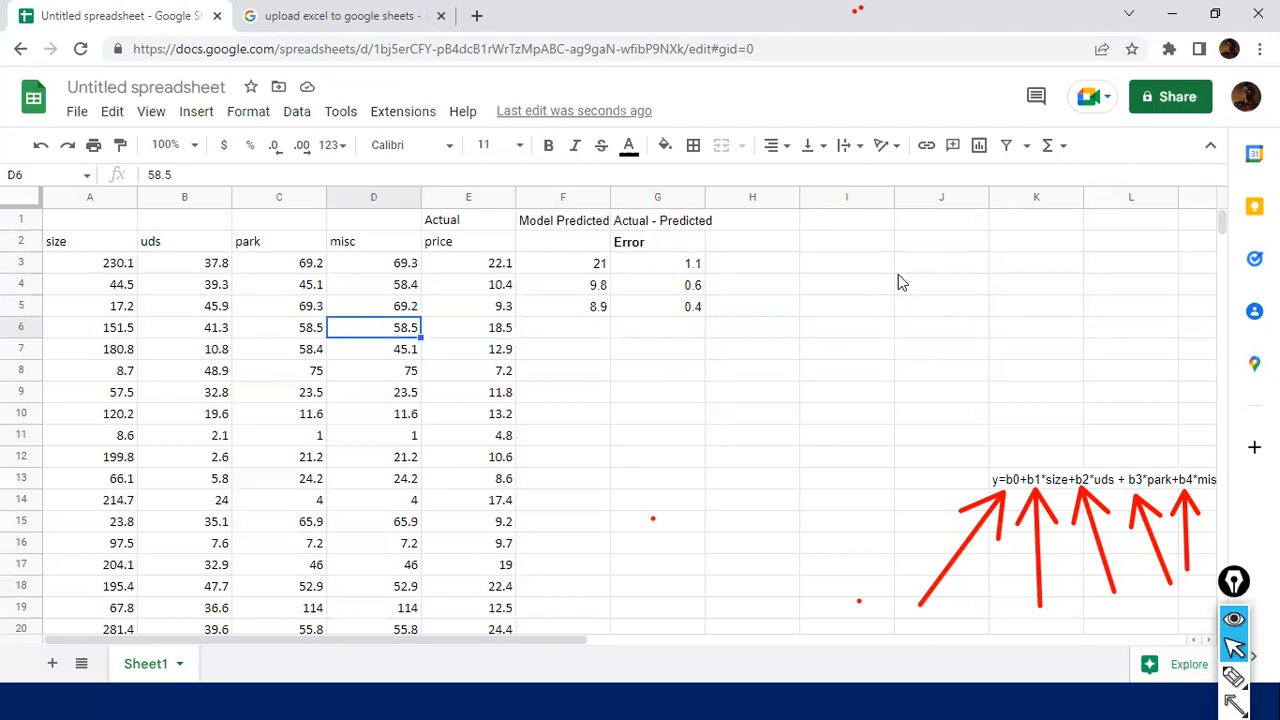
pyautogui.hotkey('shift', 'Left')
pyautogui.hotkey('shift', 'Left')
pyautogui.hotkey('shift', 'Left')
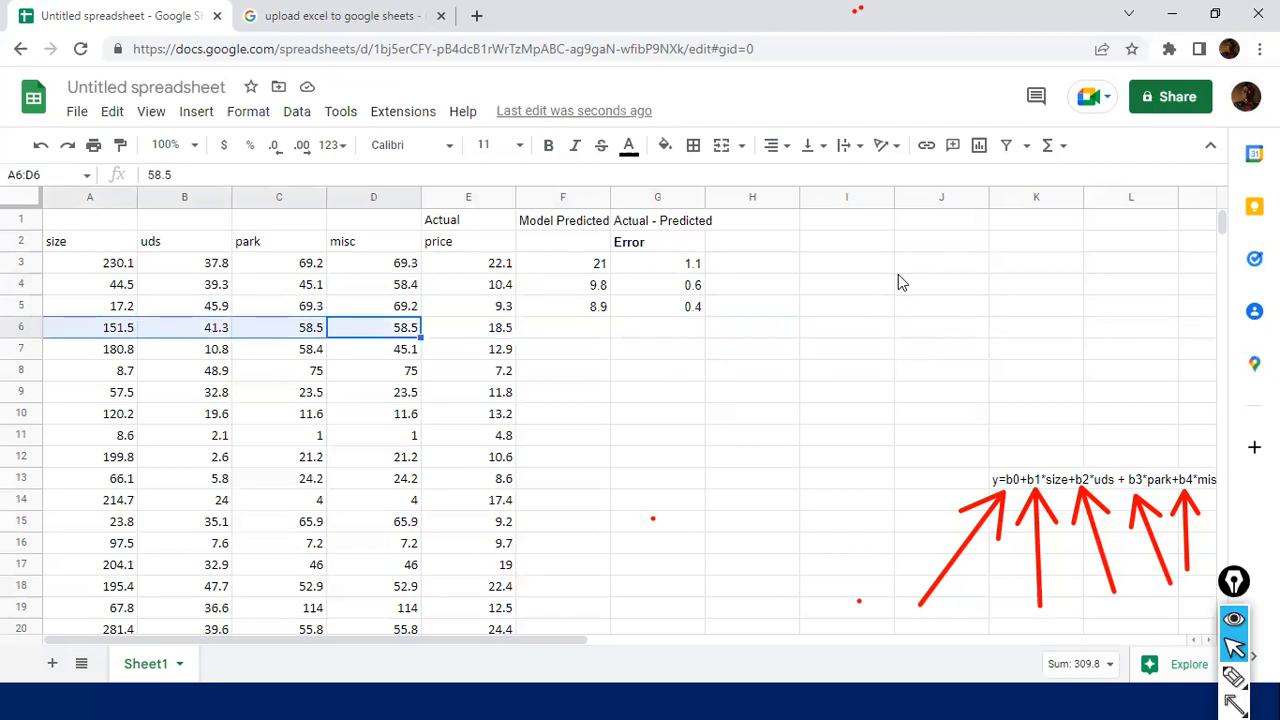
# Enter 19.2 in cell F6 as the fourth data row's Model Predicted price.
pyautogui.press('Right')
pyautogui.press('Right')
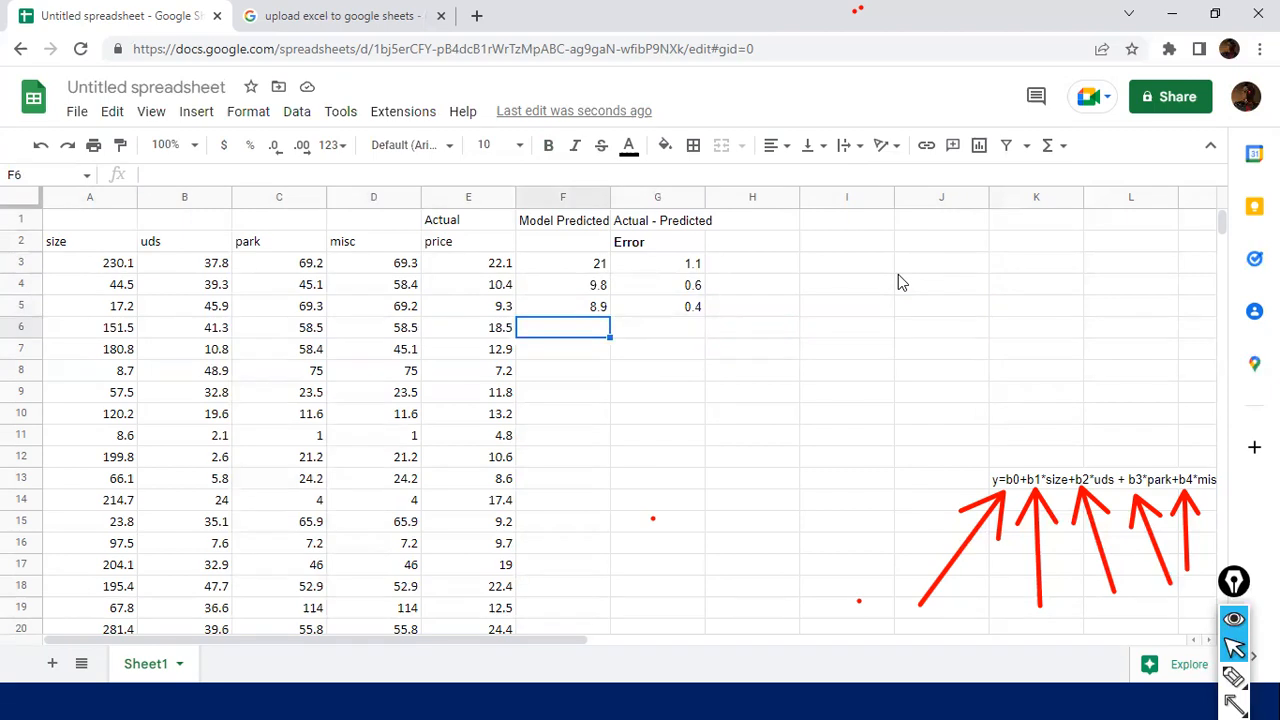
pyautogui.write('19.2')
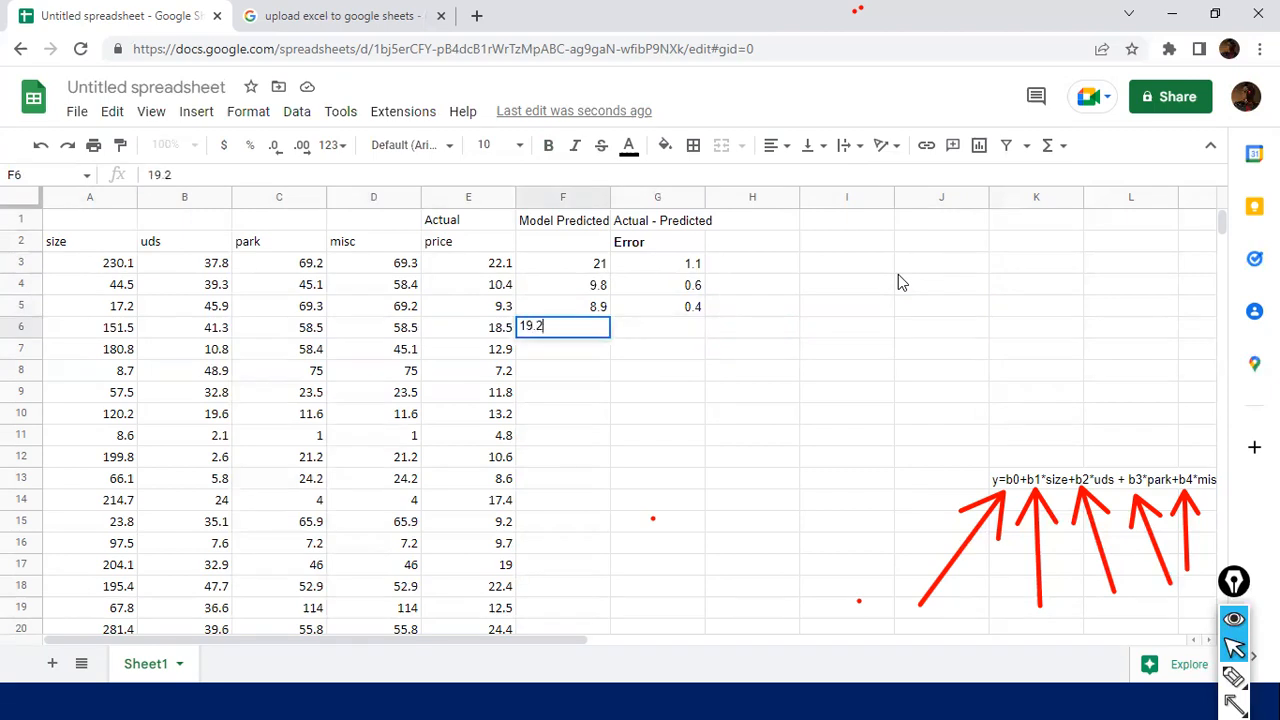
pyautogui.press('Tab')
# Calculate the fourth data row's error in cell G6 with the formula =E6-F6.
pyautogui.write('=')
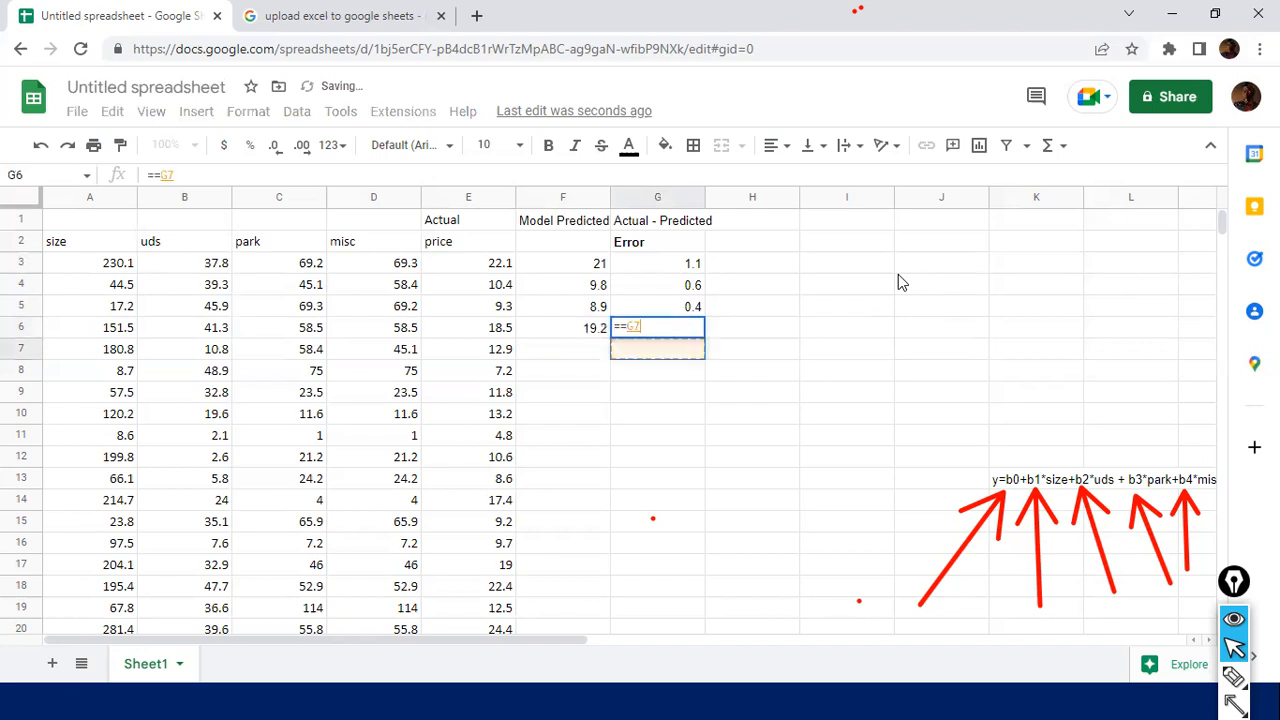
pyautogui.write('E6')
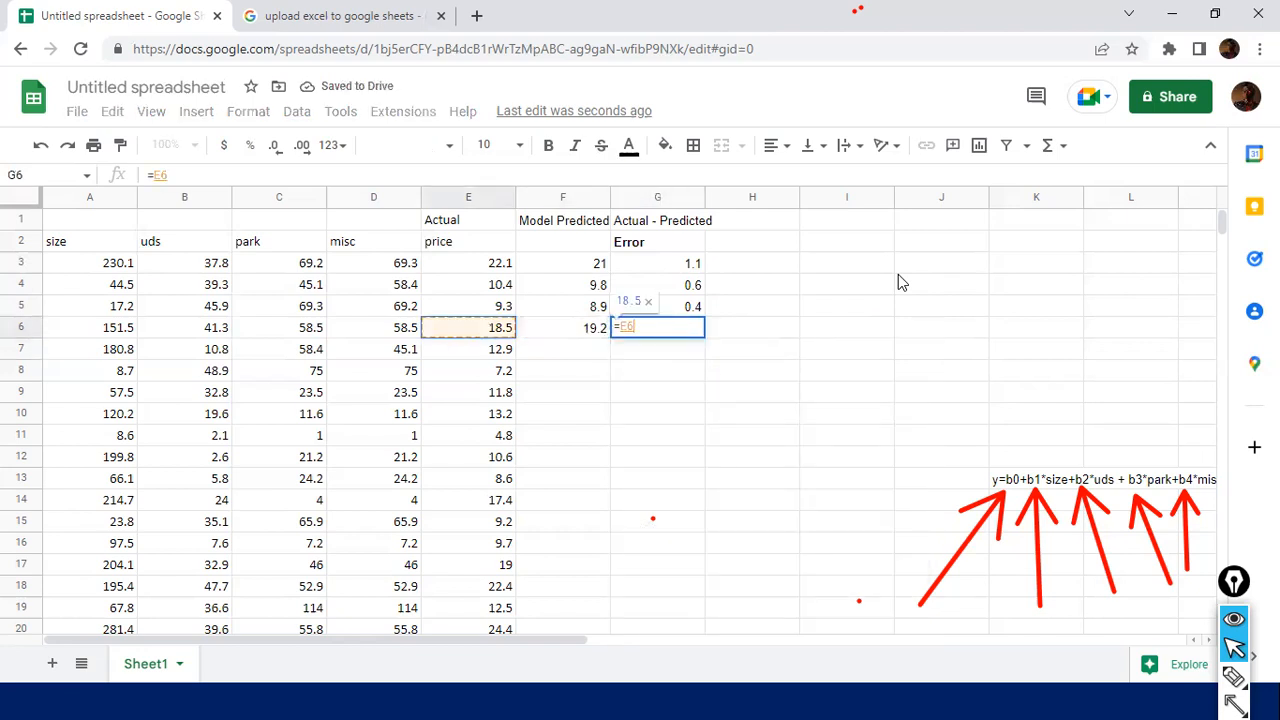
pyautogui.write('-F6')
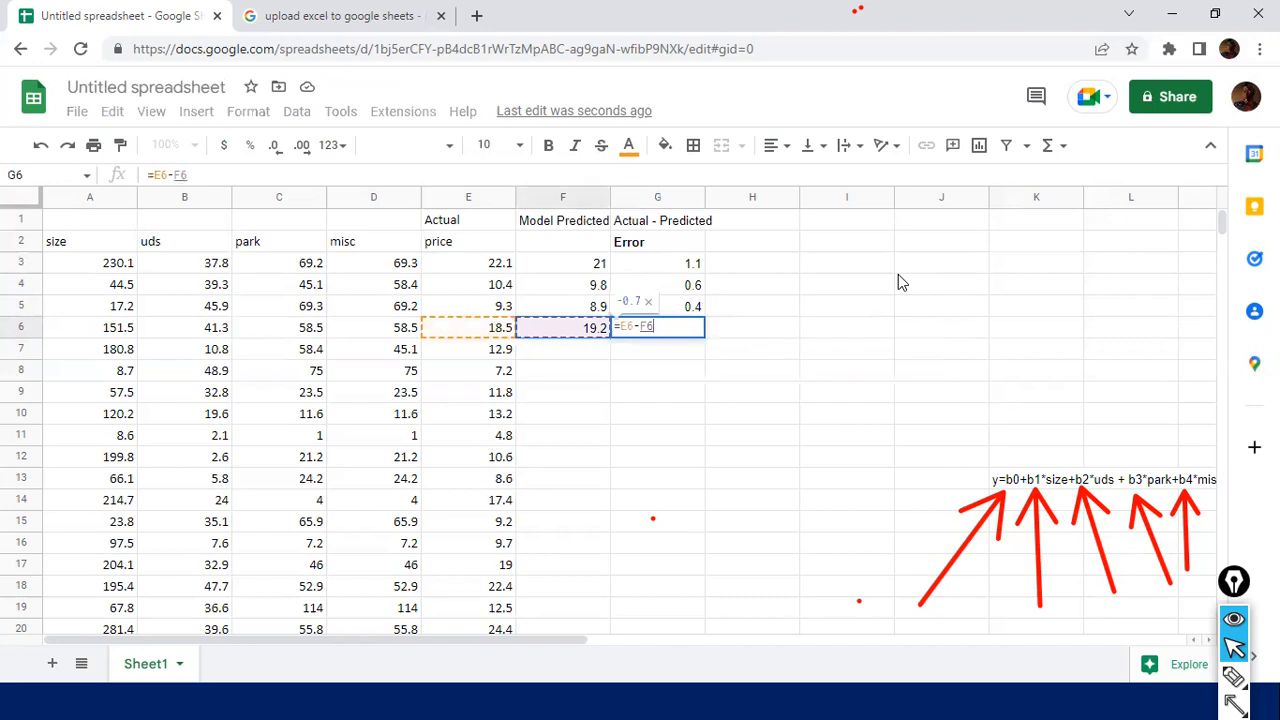
pyautogui.press('Return')
pyautogui.press('Up')
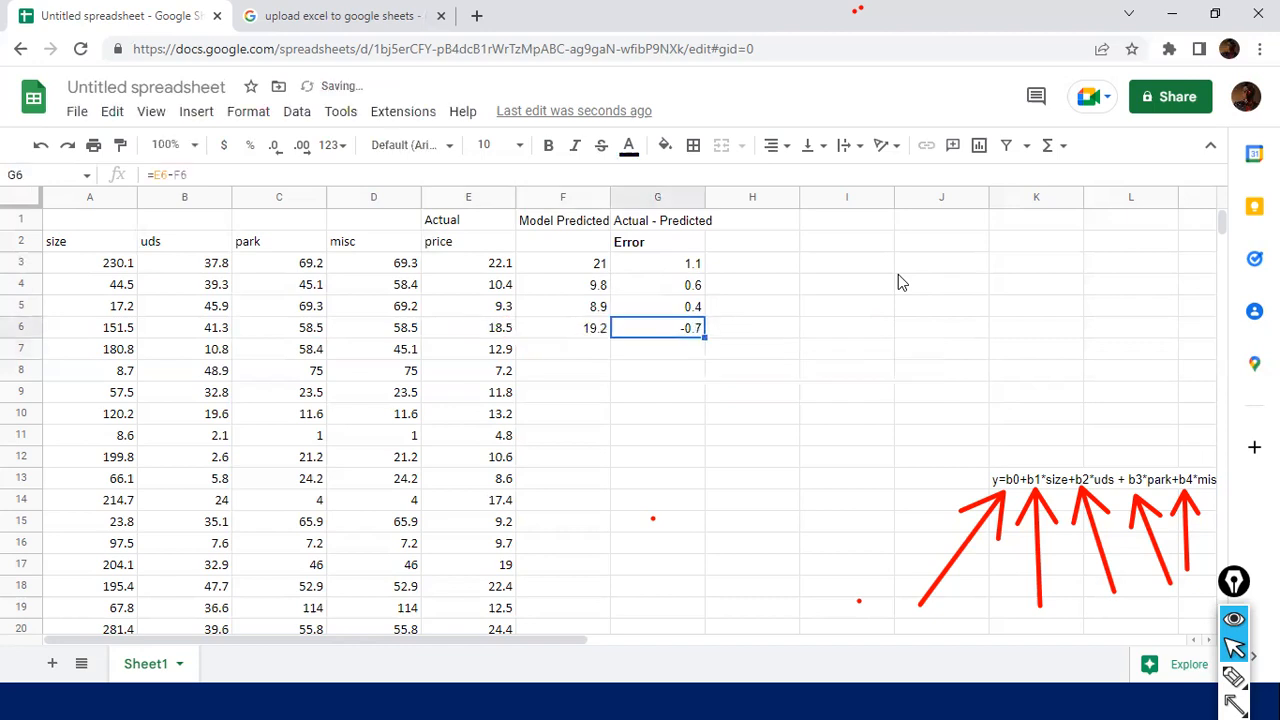
# Review the calculated values in the Error column from row 6 upward.
pyautogui.press('Down')
pyautogui.press('Up')
pyautogui.press('Up')
pyautogui.press('Up')
pyautogui.press('Up')
pyautogui.press('Up')
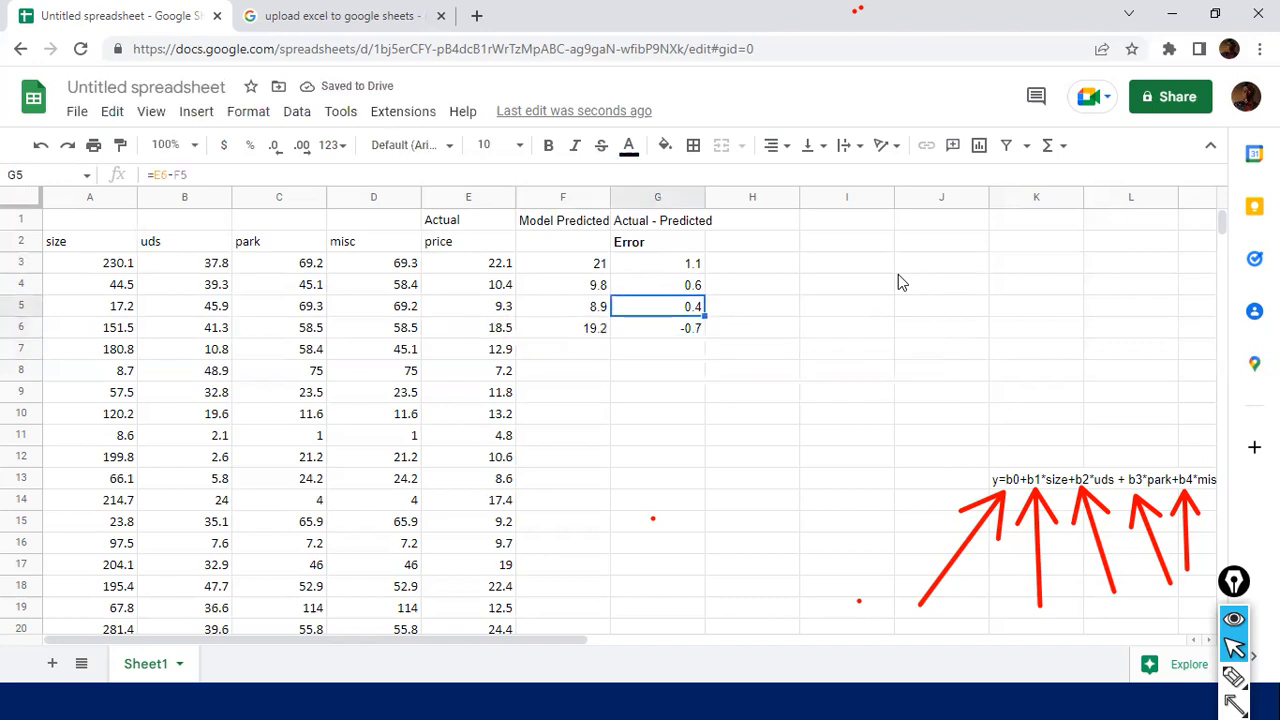
# Review the calculated errors in the Error column, cells G3 to G6, by highlighting the column's range.
pyautogui.hotkey('shift', 'Down')
pyautogui.hotkey('shift', 'Down')
pyautogui.hotkey('shift', 'Down')
pyautogui.hotkey('shift', 'Down')
pyautogui.hotkey('shift', 'Down')
pyautogui.hotkey('shift', 'Down')
pyautogui.hotkey('shift', 'Down')
pyautogui.hotkey('shift', 'Down')
pyautogui.hotkey('shift', 'Down')
pyautogui.hotkey('shift', 'Down')
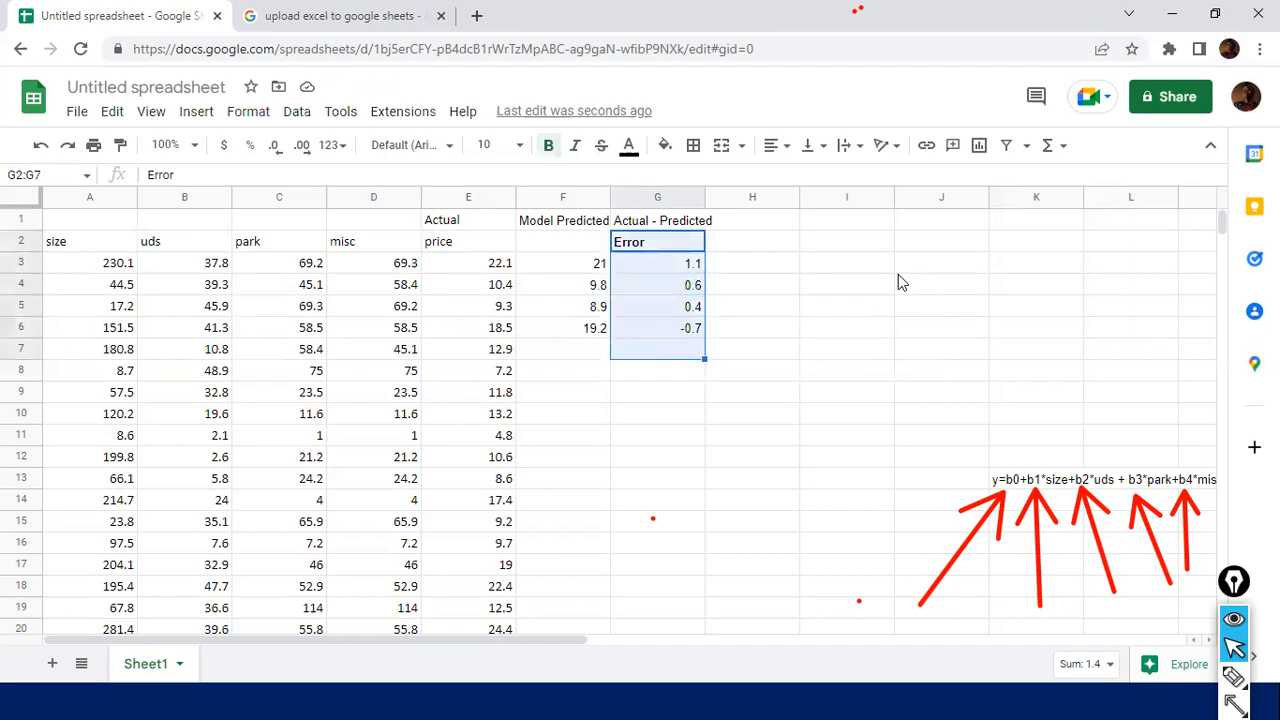
pyautogui.press('Down')
pyautogui.hotkey('shift', 'Down')
pyautogui.hotkey('shift', 'Down')
pyautogui.hotkey('shift', 'Down')
pyautogui.hotkey('shift', 'Down')
pyautogui.hotkey('shift', 'Down')
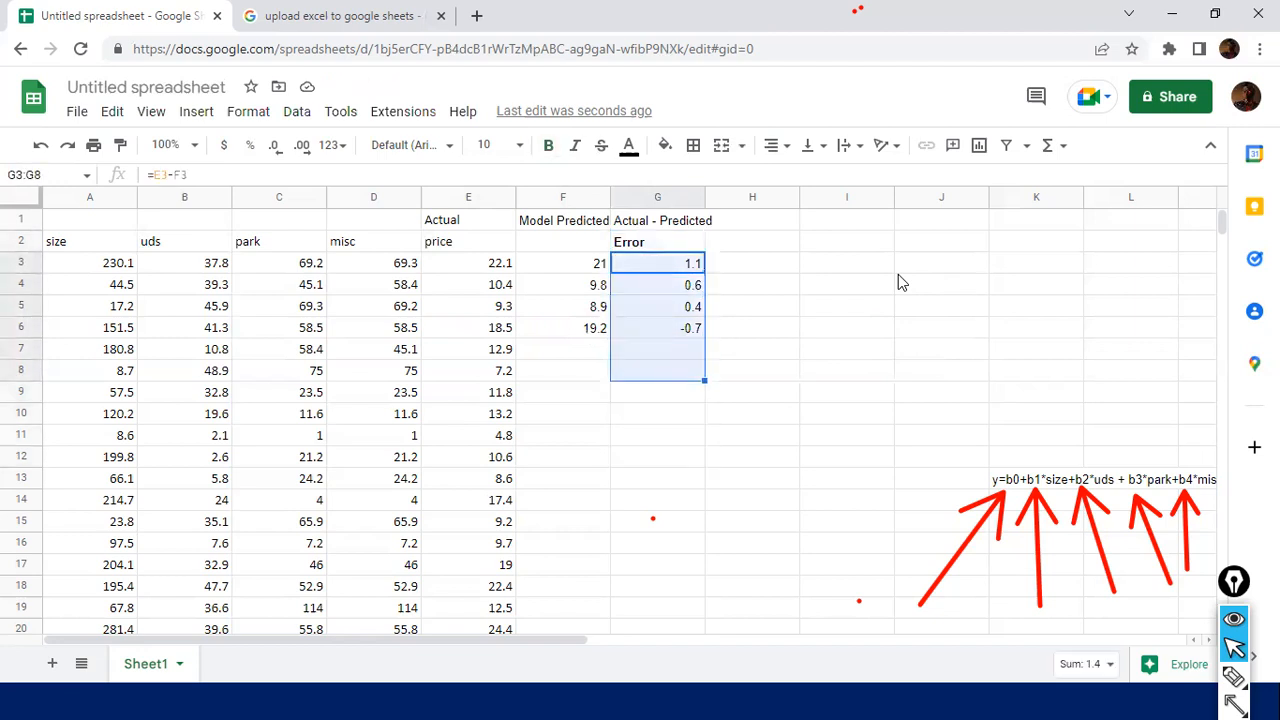
pyautogui.press('Down')
pyautogui.press('Down')
pyautogui.press('Down')
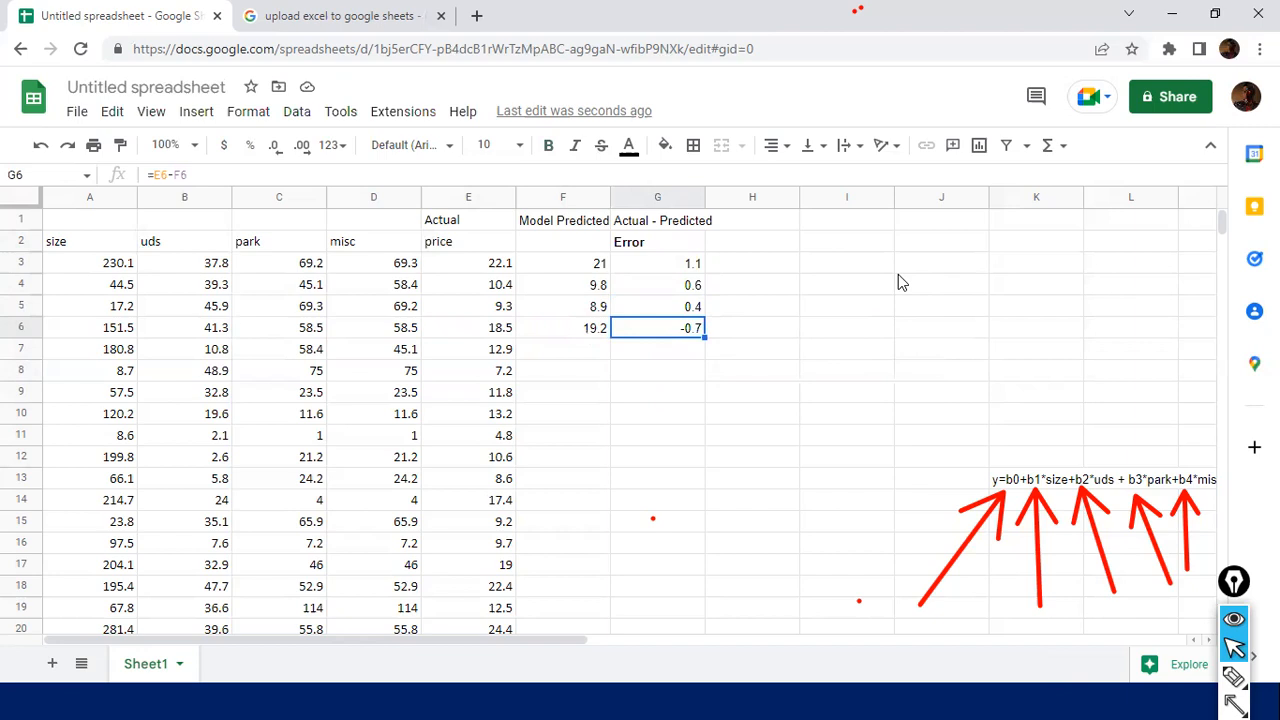
# Add the column header "Error^2" in cell H2 beside the Error header.
pyautogui.click(726, 245)
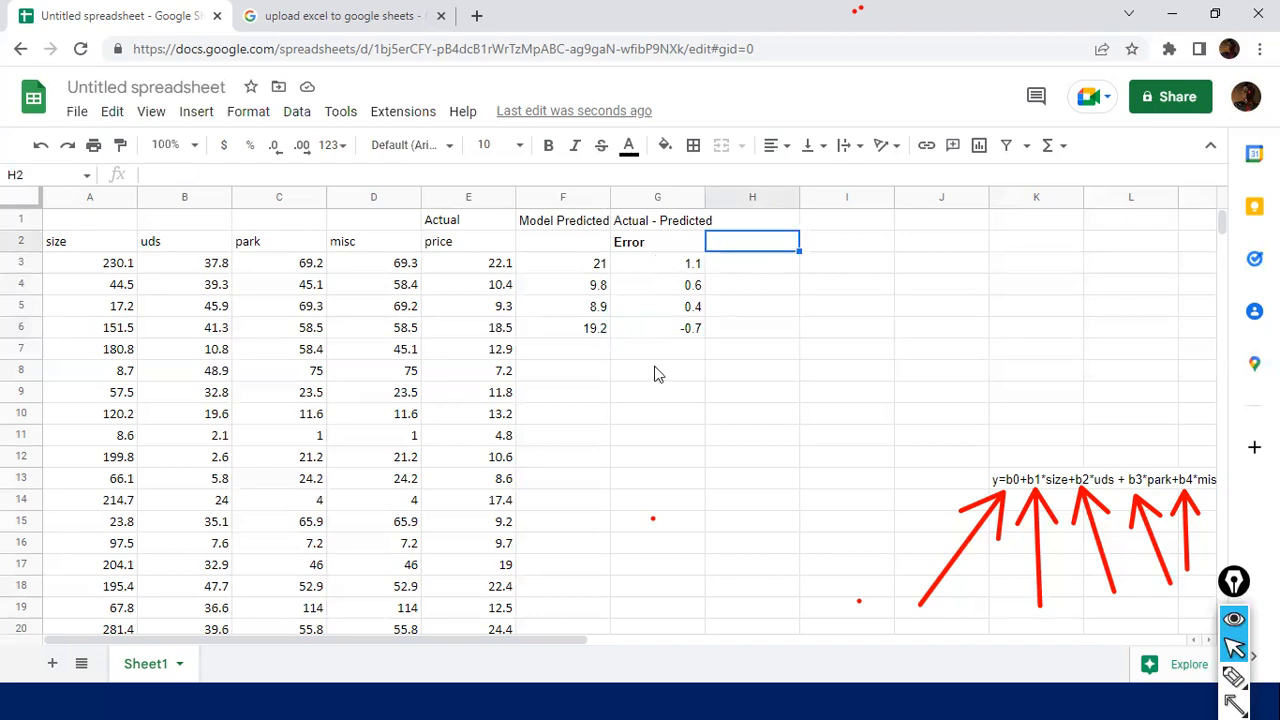
pyautogui.write('Error')
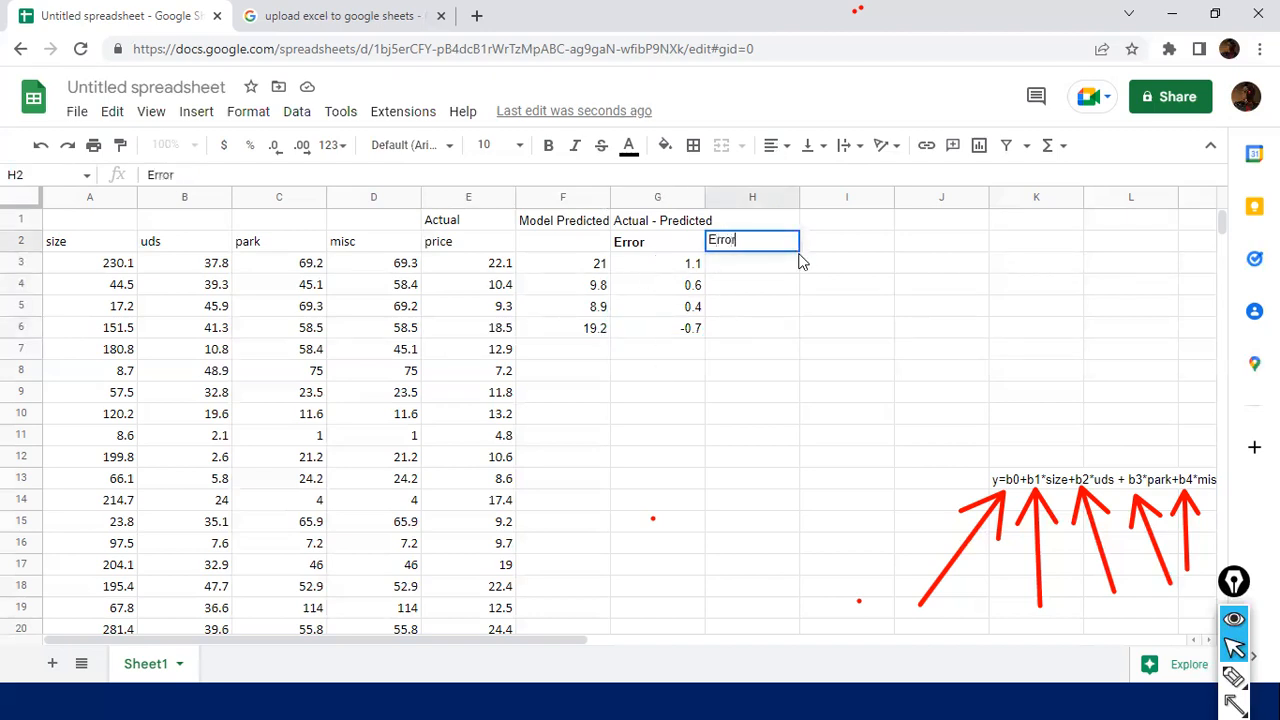
pyautogui.write('^2')
pyautogui.press('Return')
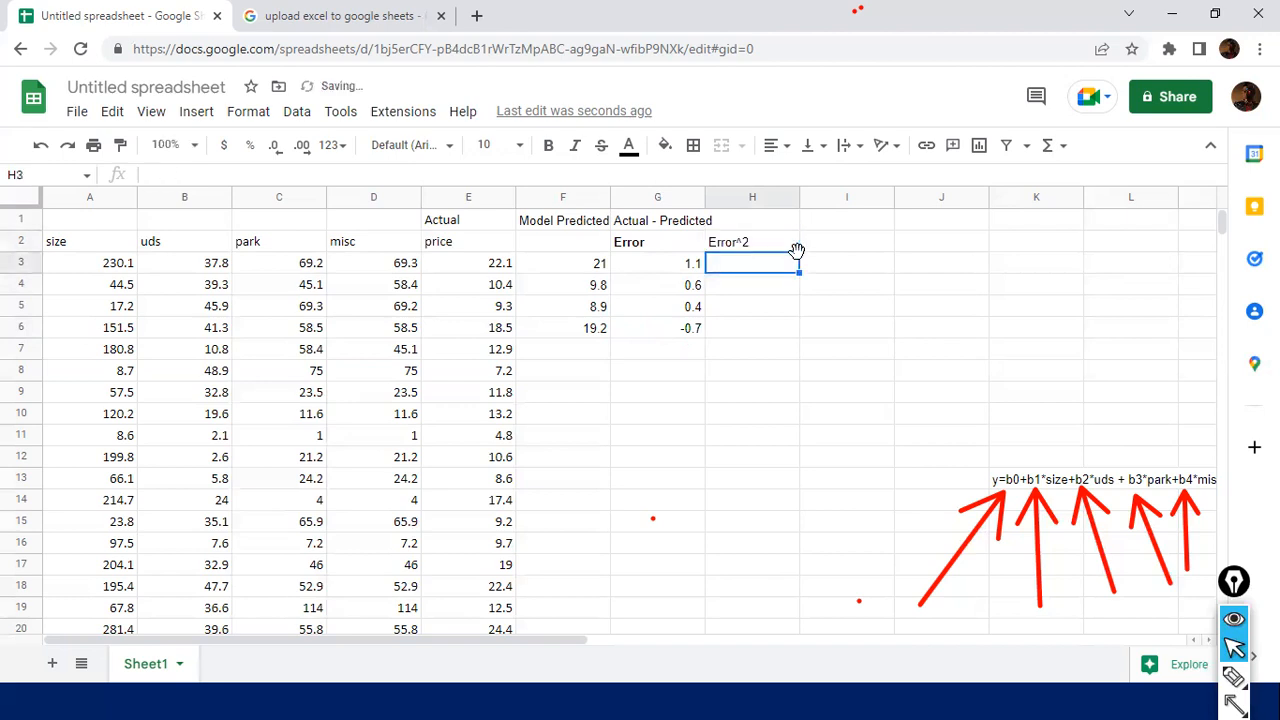
# Calculate the first data row's squared error in cell H3 with the formula =G3*G3.
pyautogui.write('=G3')
pyautogui.write('^2')
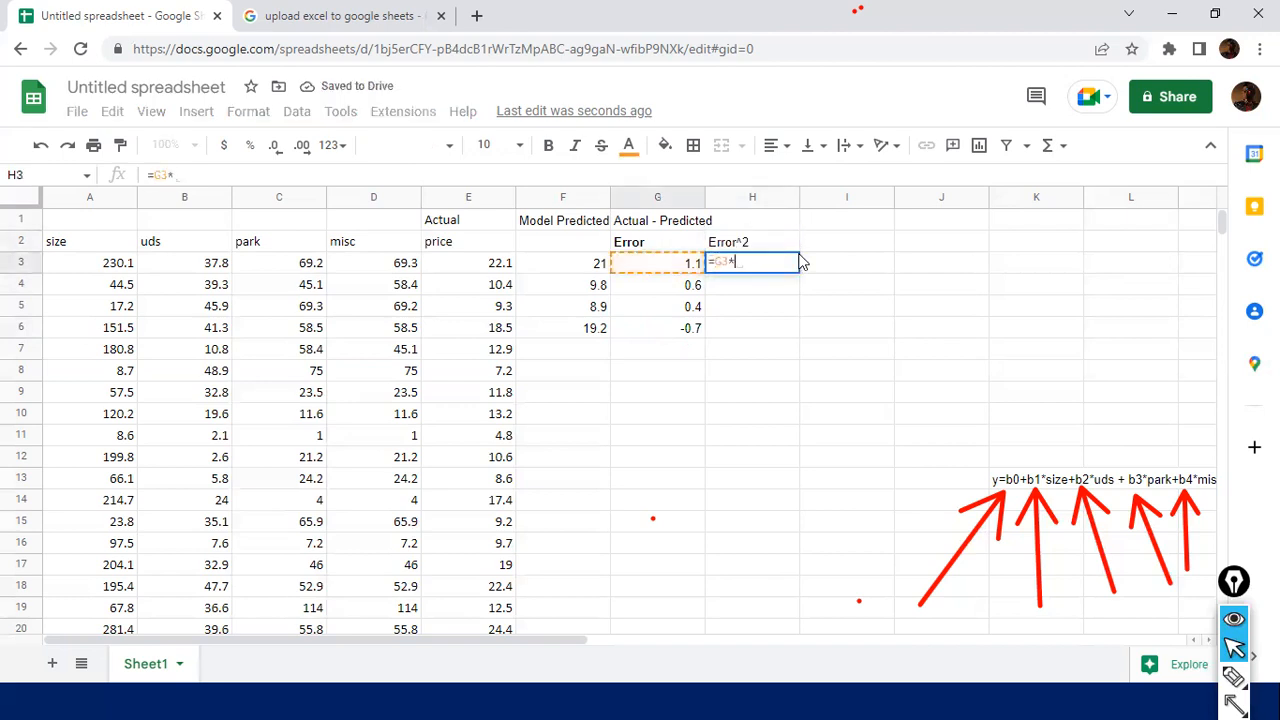
pyautogui.press('Return')
pyautogui.press('Escape')
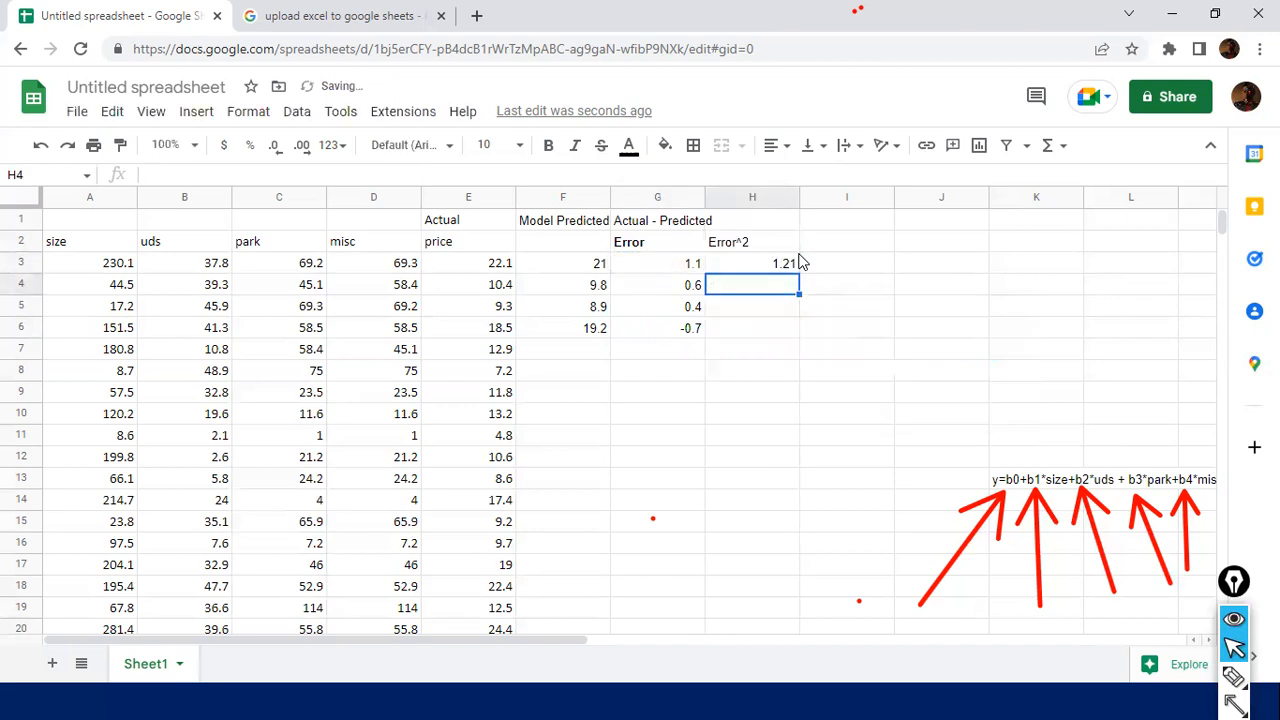
# Fill the squared-error formula from H3 down to H6 and select the results in H3:H6.
pyautogui.click(766, 260)
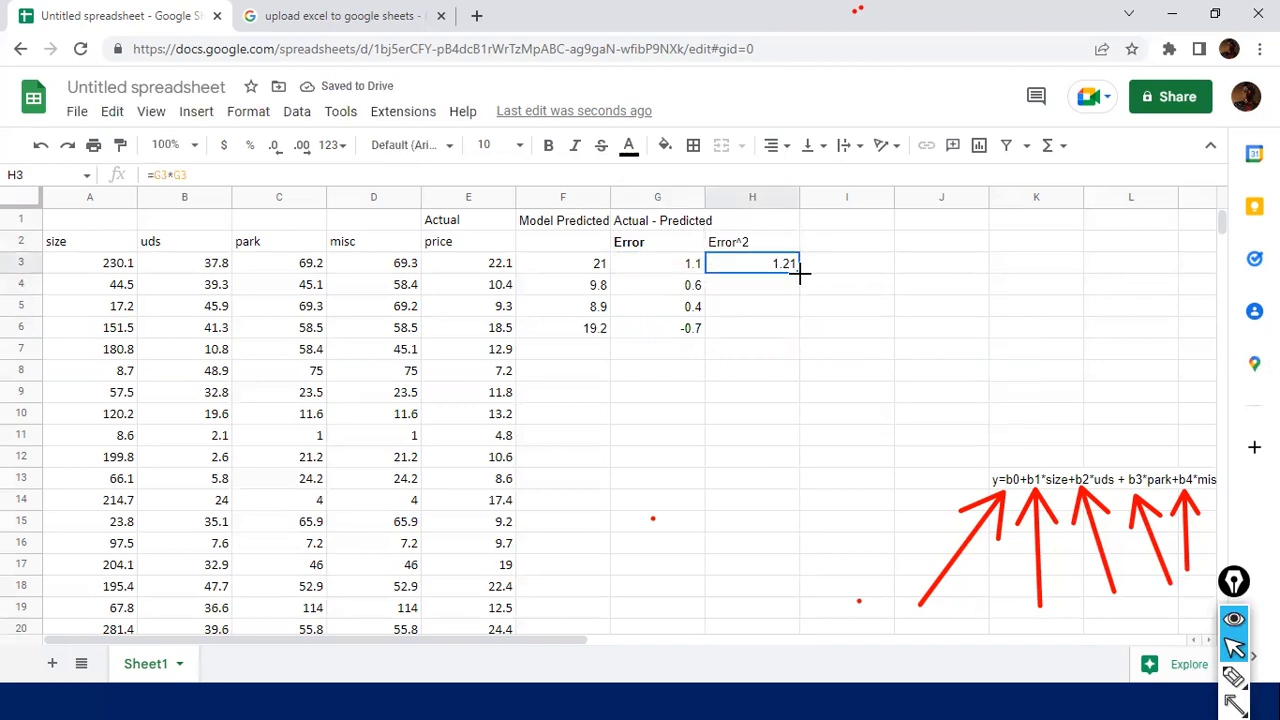
pyautogui.moveTo(800, 268); pyautogui.dragTo(780, 337)
pyautogui.click(682, 332)
pyautogui.click(782, 328)
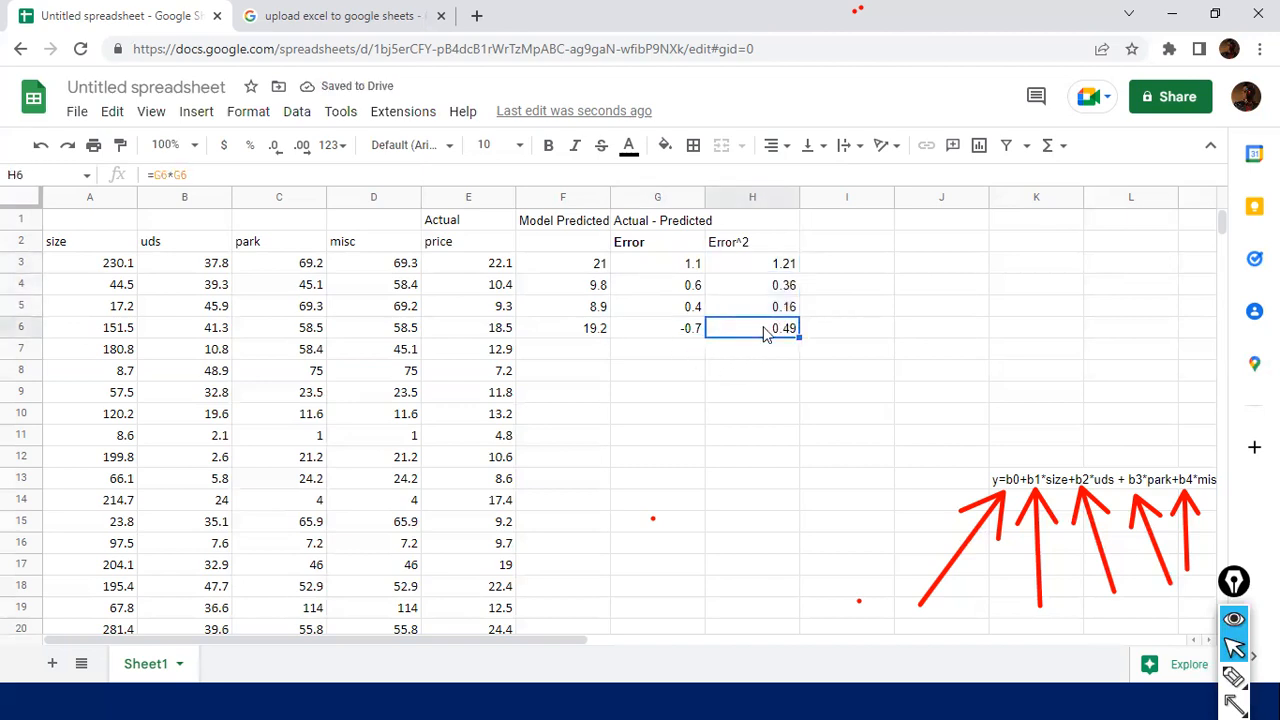
pyautogui.click(816, 336)
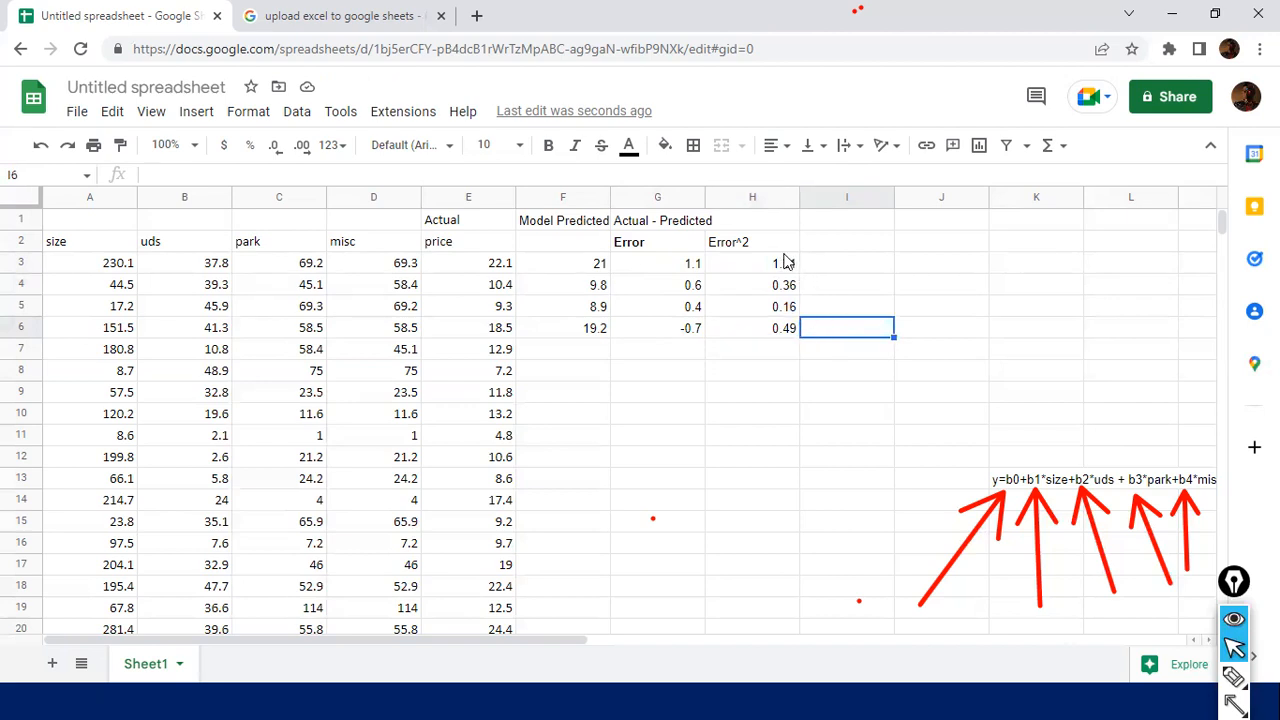
pyautogui.moveTo(780, 263); pyautogui.dragTo(790, 326)
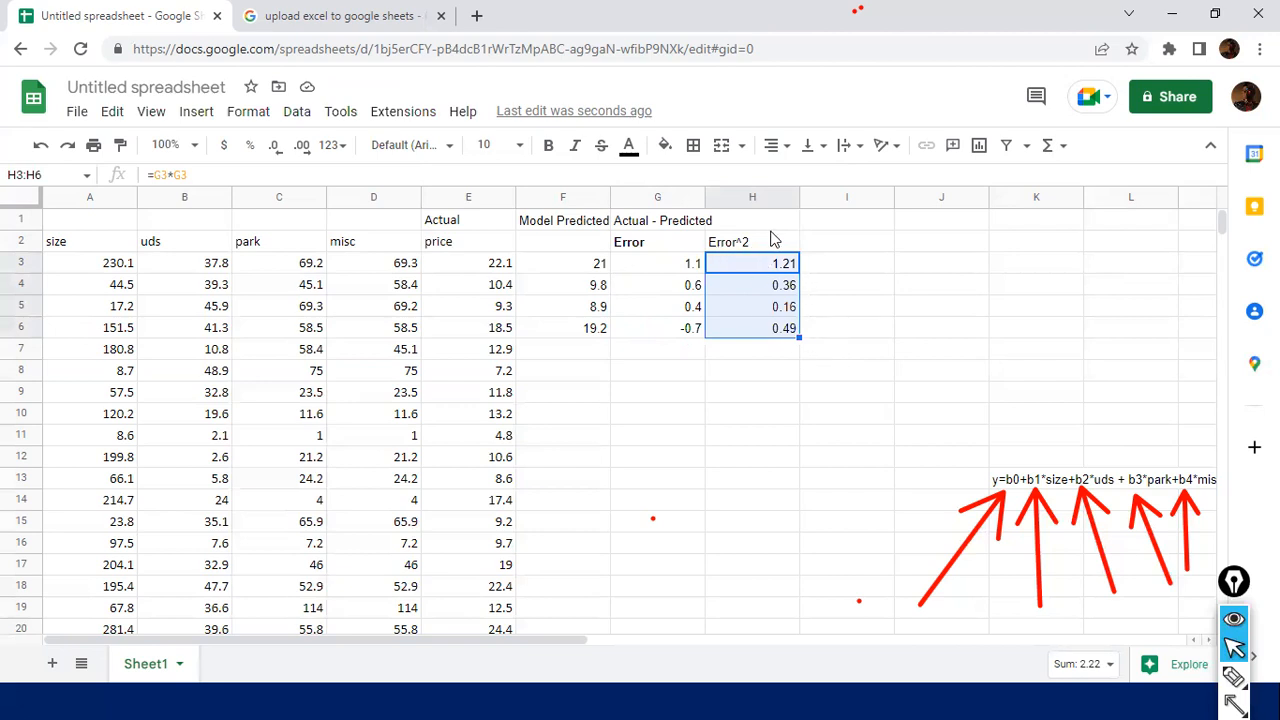
pyautogui.click(783, 375)
pyautogui.write('SS')
pyautogui.press('BackSpace')
pyautogui.press('BackSpace')
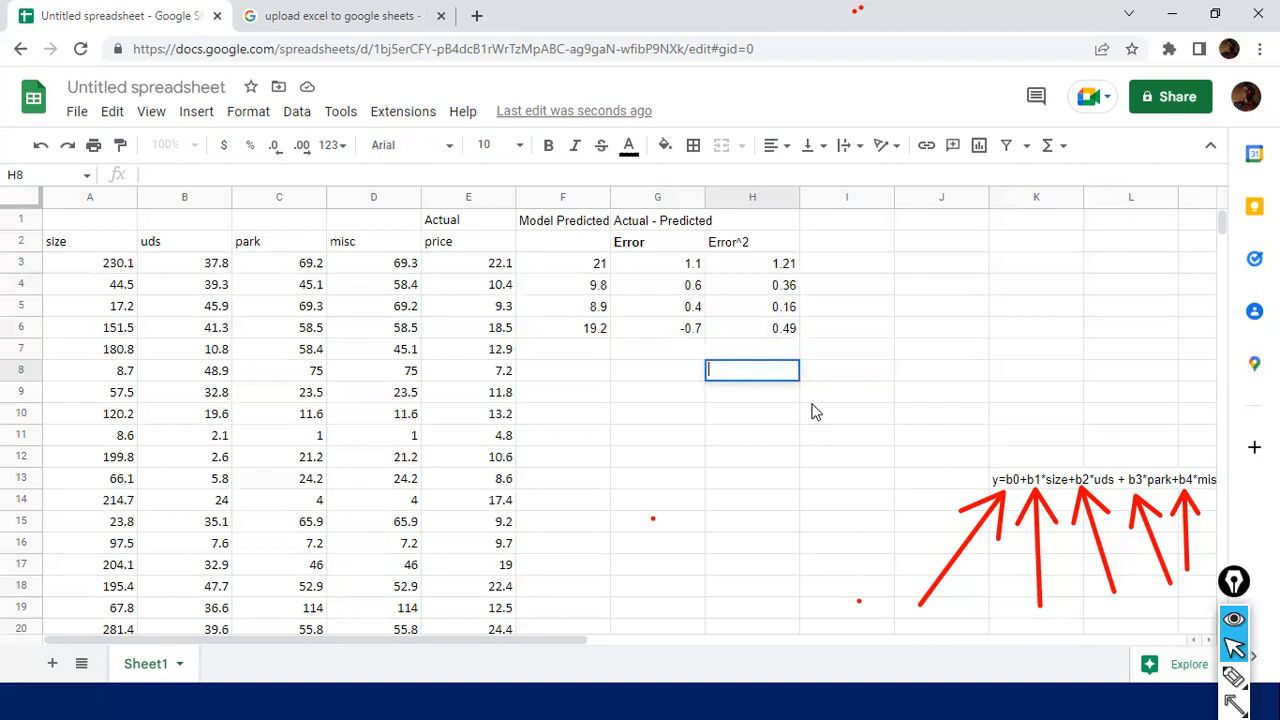
# Extend the header in cell H2 to read "Error^2 - SSE".
pyautogui.press('Up')
pyautogui.press('Up')
pyautogui.press('Up')
pyautogui.press('Up')
pyautogui.press('Up')
pyautogui.press('Up')
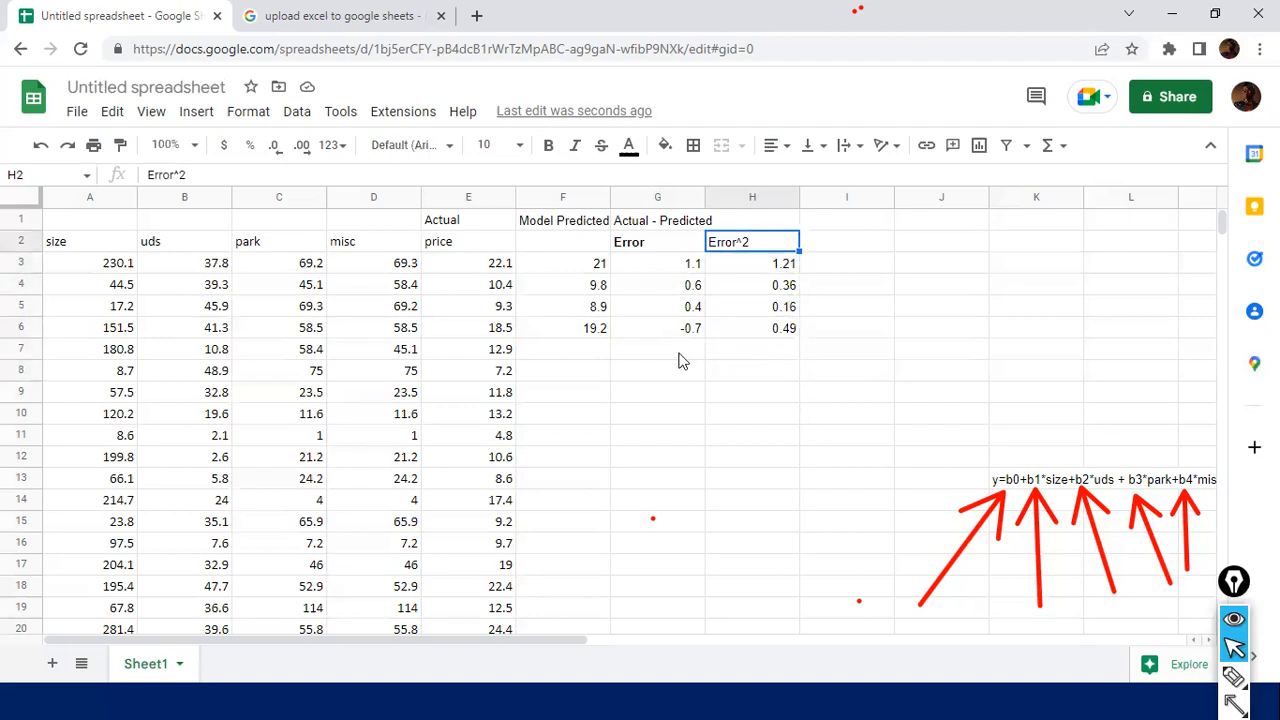
pyautogui.click(372, 179)
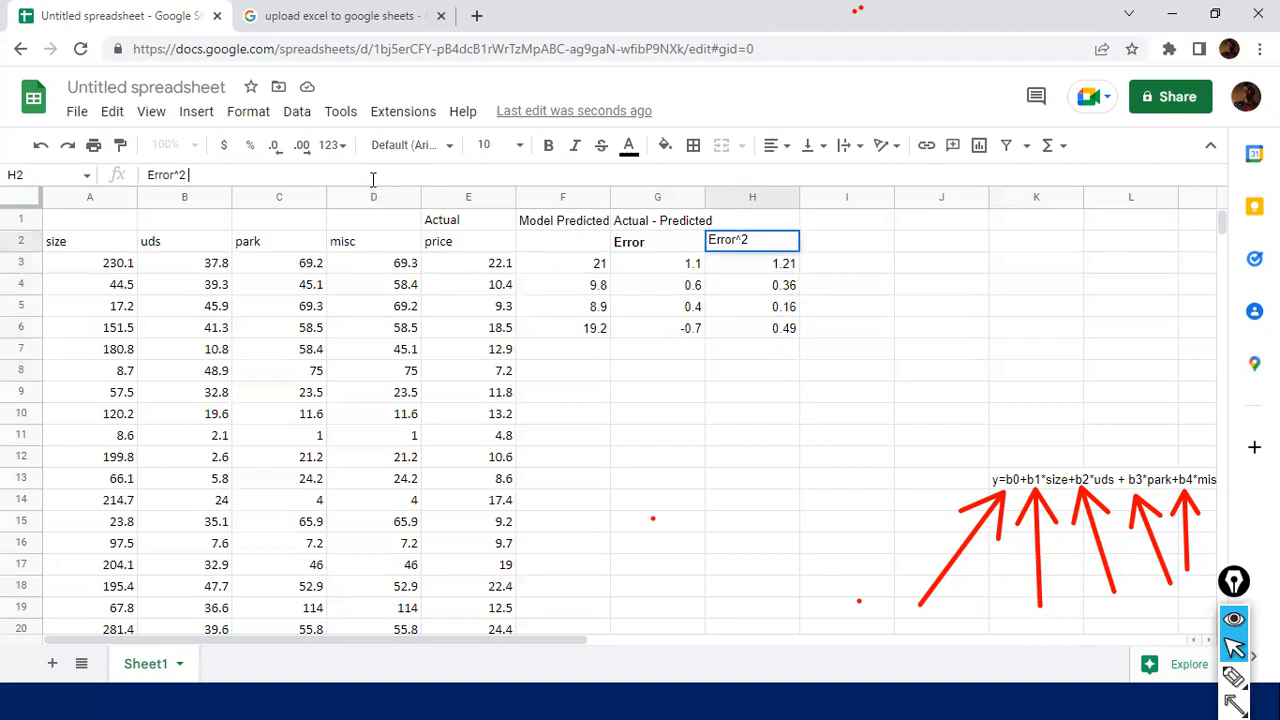
pyautogui.write('- SSE')
pyautogui.press('Return')
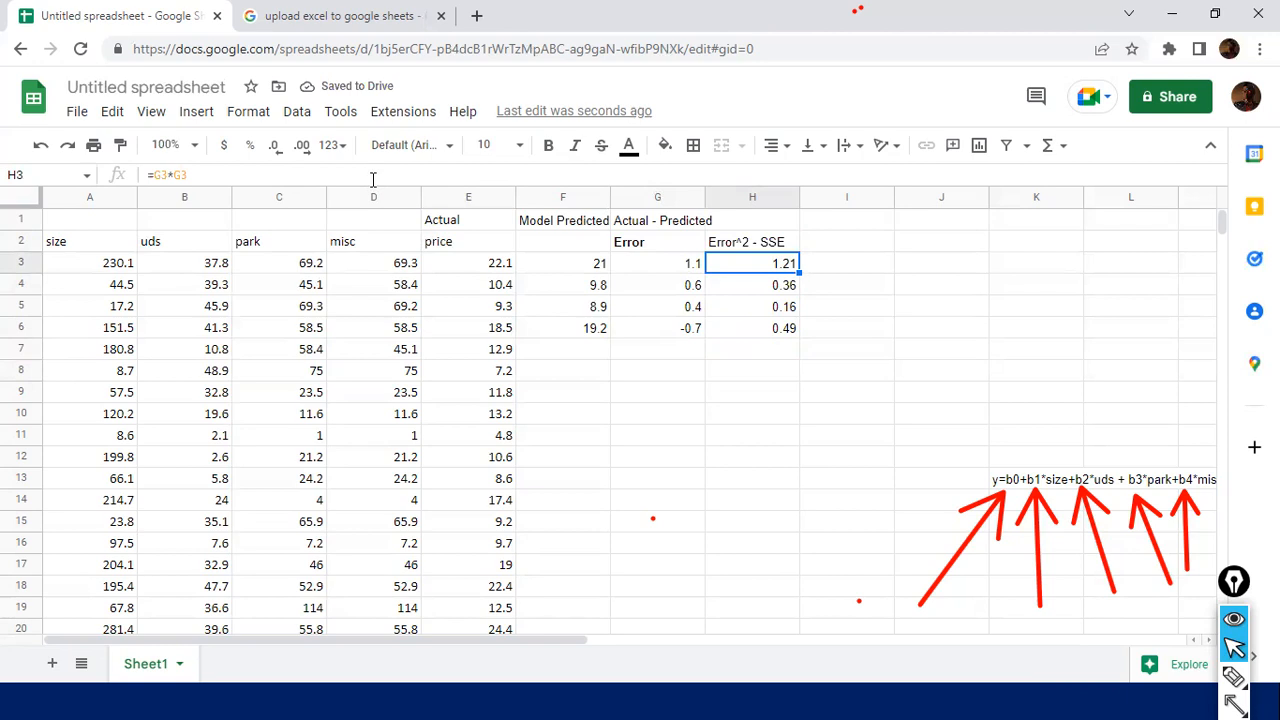
# Examine the Error column's header and row values alongside the "Error^2 - SSE" header.
pyautogui.press('Up')
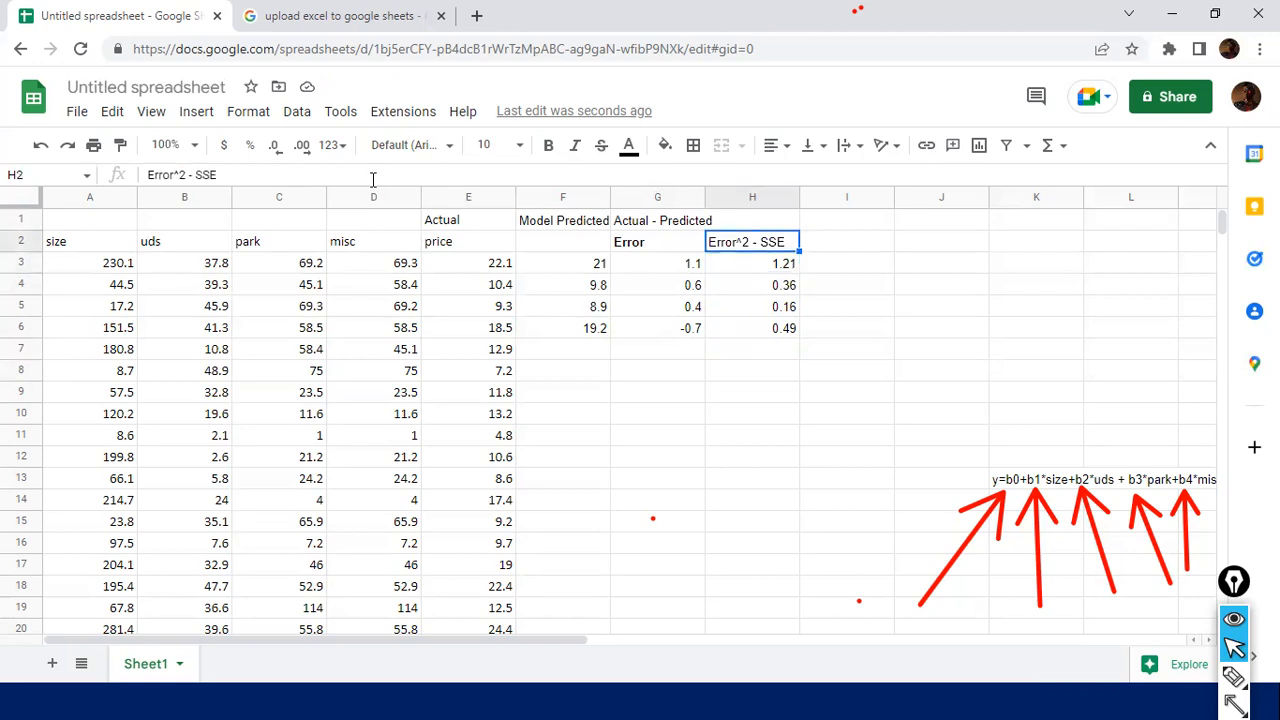
pyautogui.press('Left')
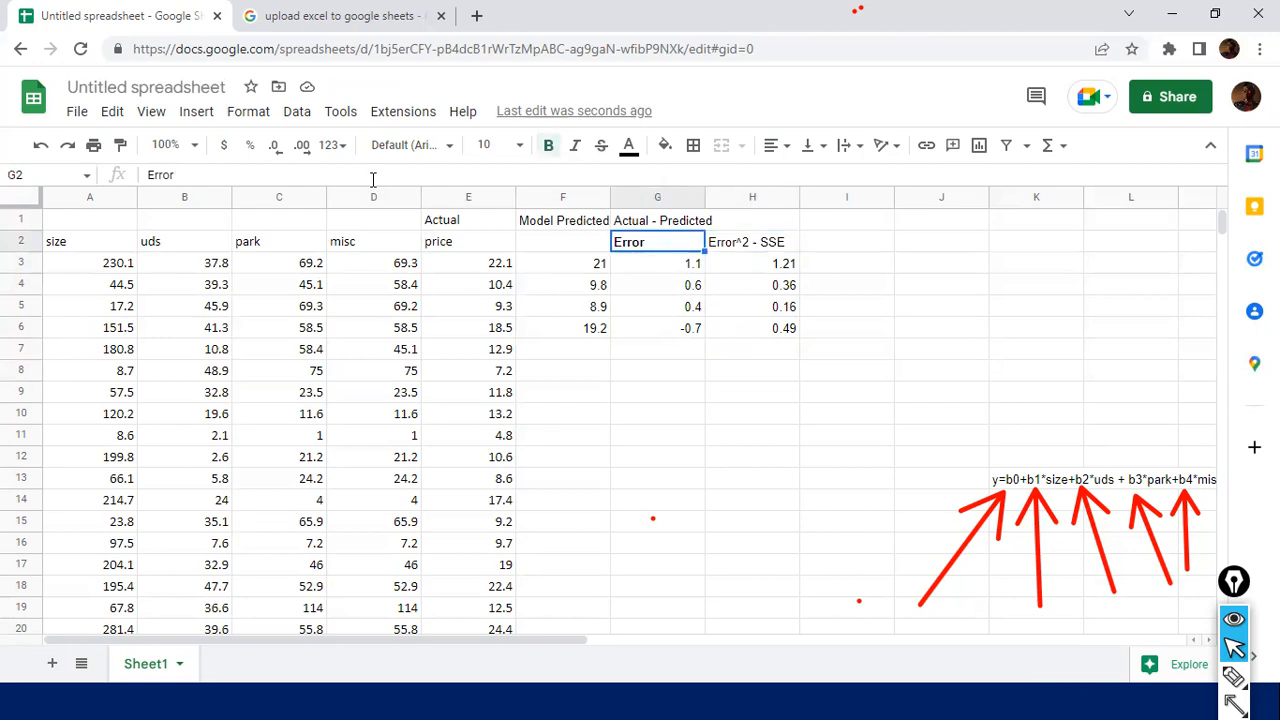
pyautogui.press('Down')
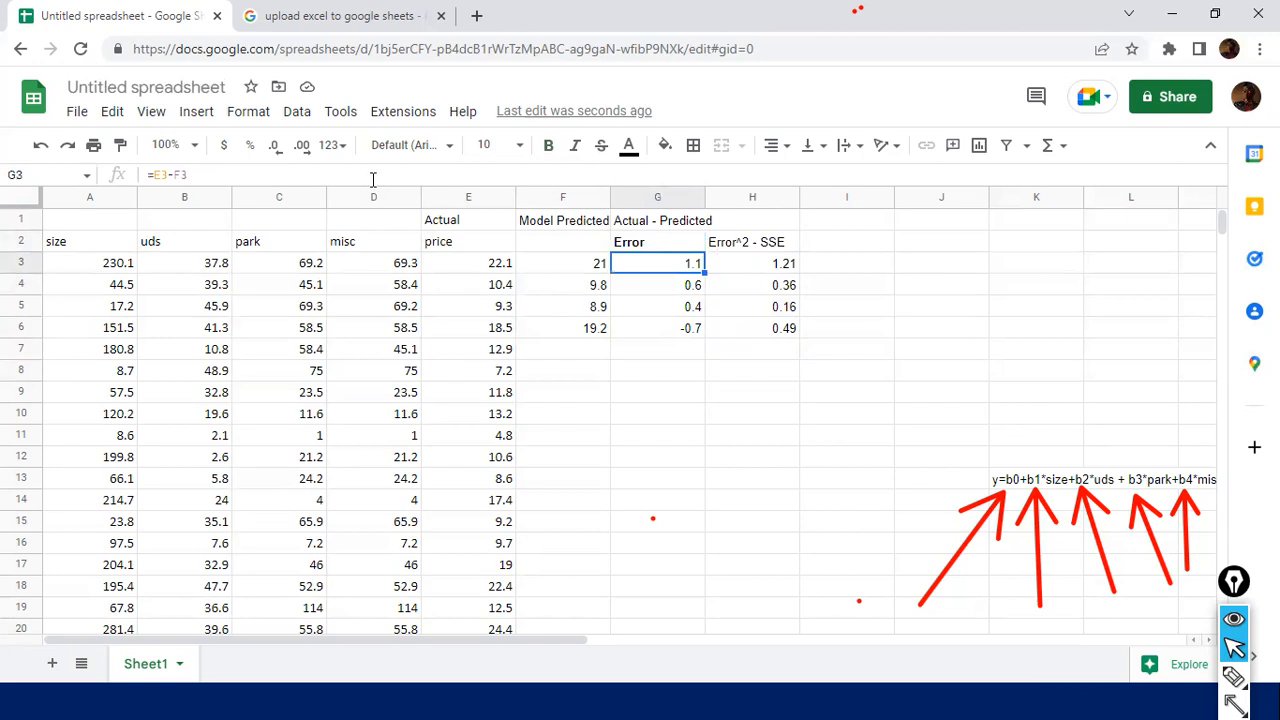
pyautogui.hotkey('shift', 'Down')
pyautogui.hotkey('shift', 'Down')
pyautogui.hotkey('shift', 'Down')
pyautogui.hotkey('shift', 'Down')
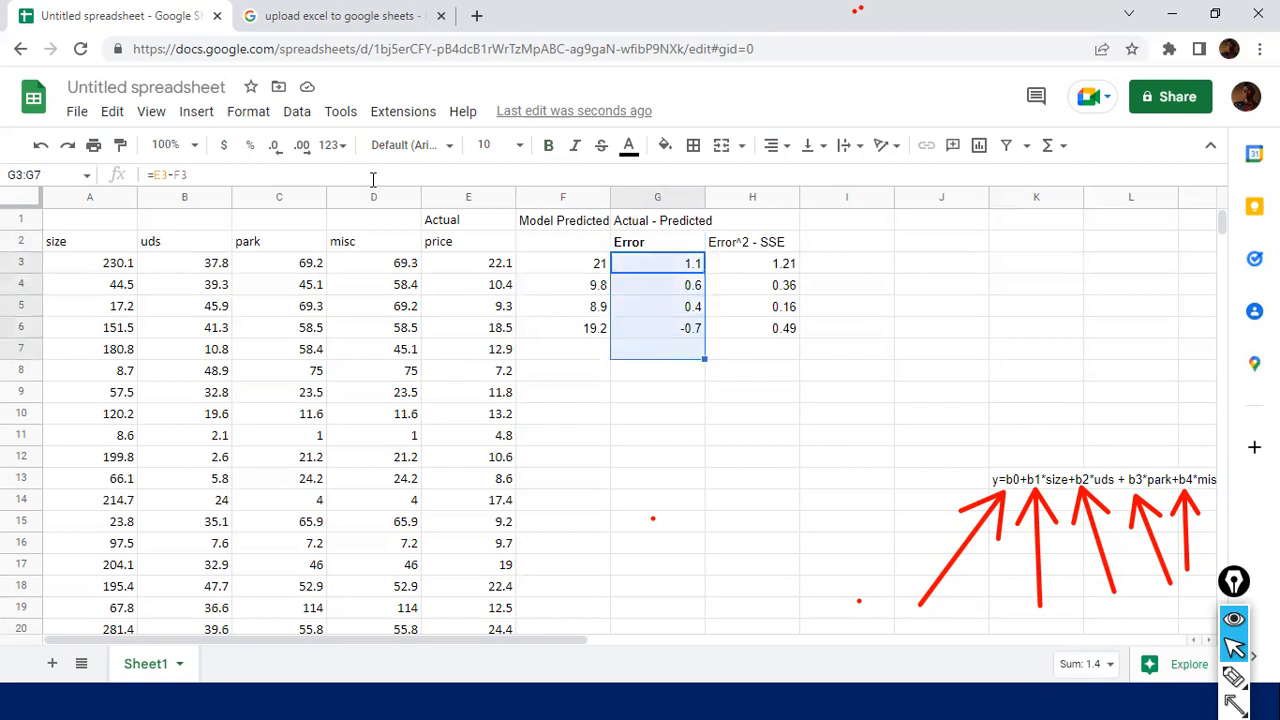
pyautogui.press('Up')
pyautogui.press('Right')
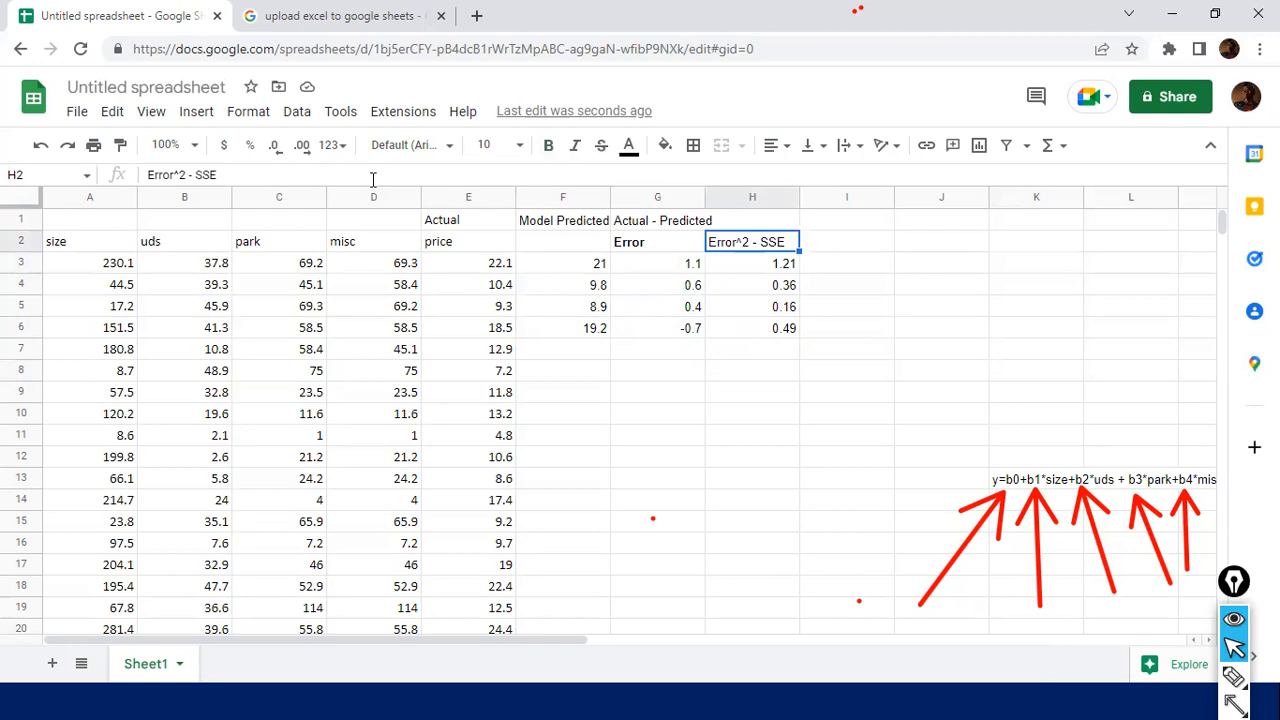
pyautogui.press('Left')
pyautogui.press('Down')
pyautogui.press('Down')
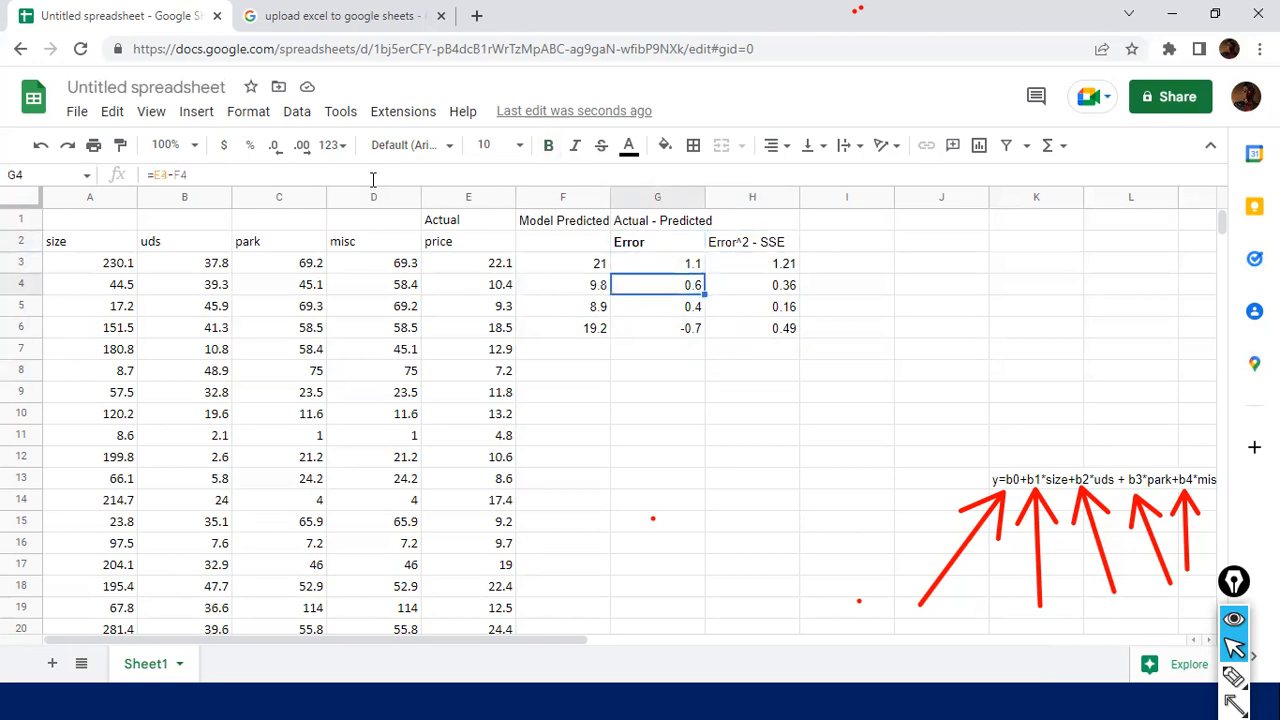
# Examine the squared errors in cells H3:H6 beneath the "Error^2 - SSE" header.
pyautogui.press('Right')
pyautogui.press('Up')
pyautogui.press('Up')
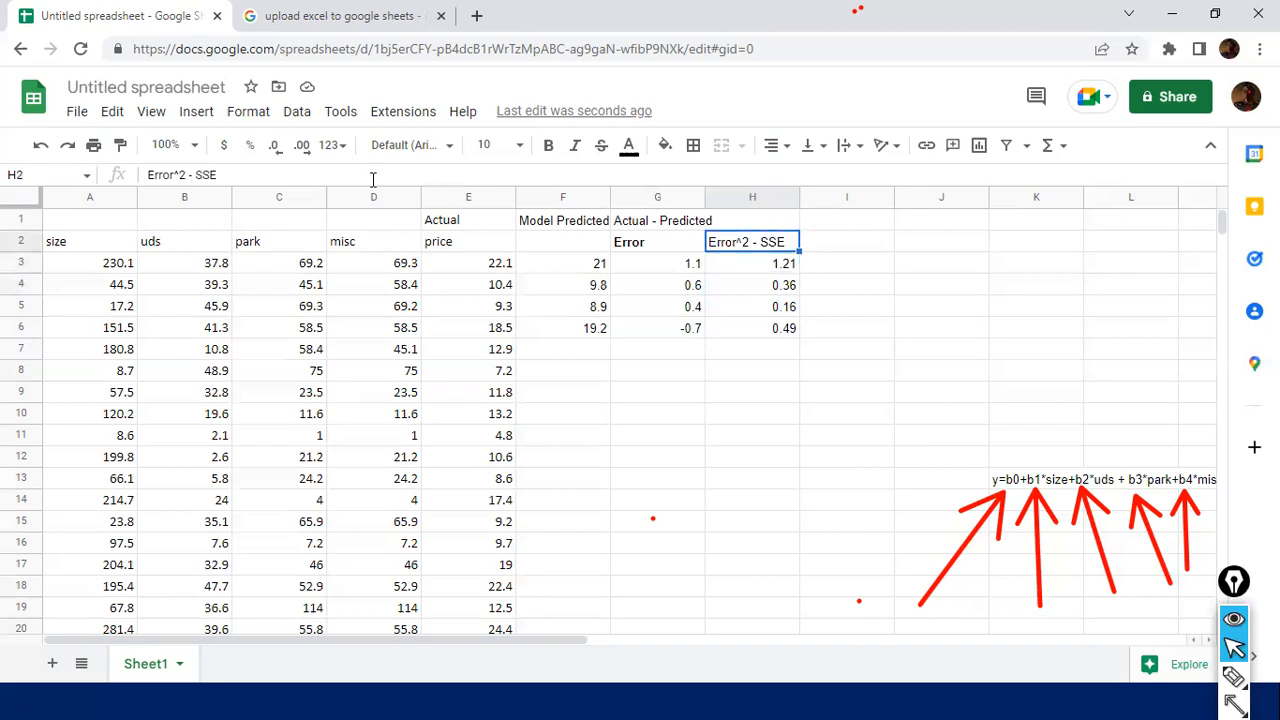
pyautogui.press('Down')
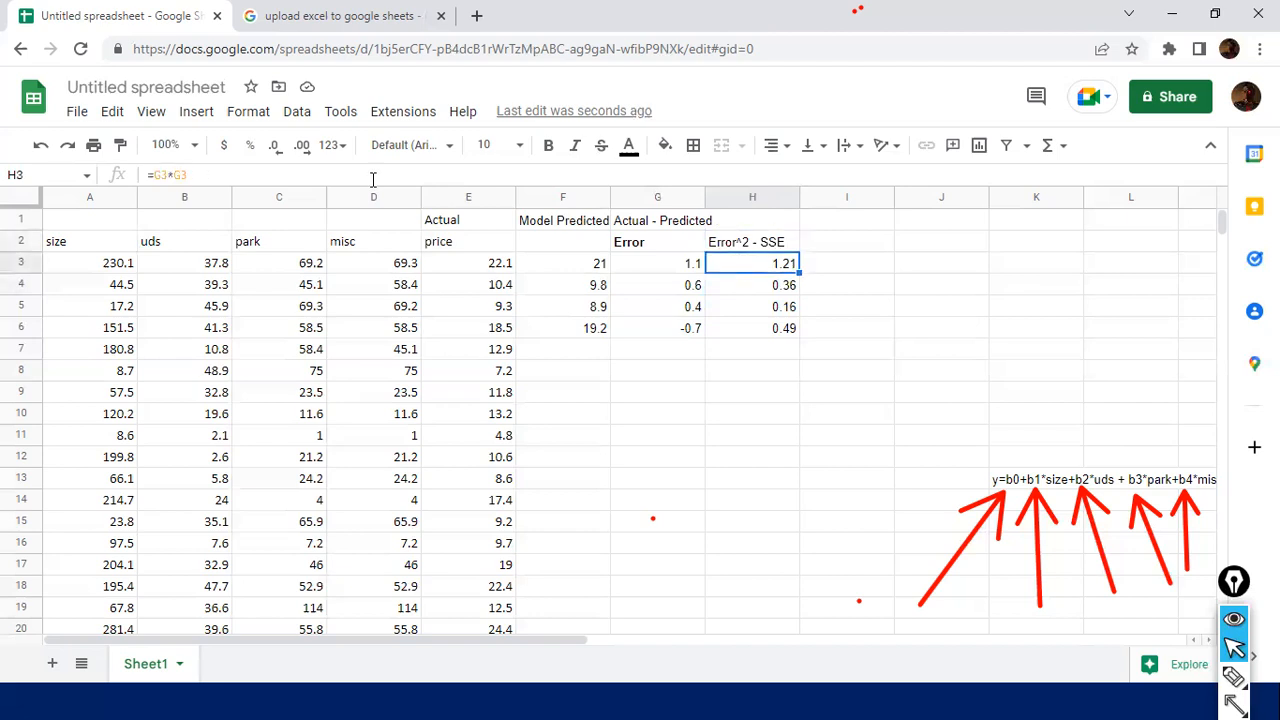
pyautogui.hotkey('shift', 'Down')
pyautogui.hotkey('shift', 'Down')
pyautogui.hotkey('shift', 'Down')
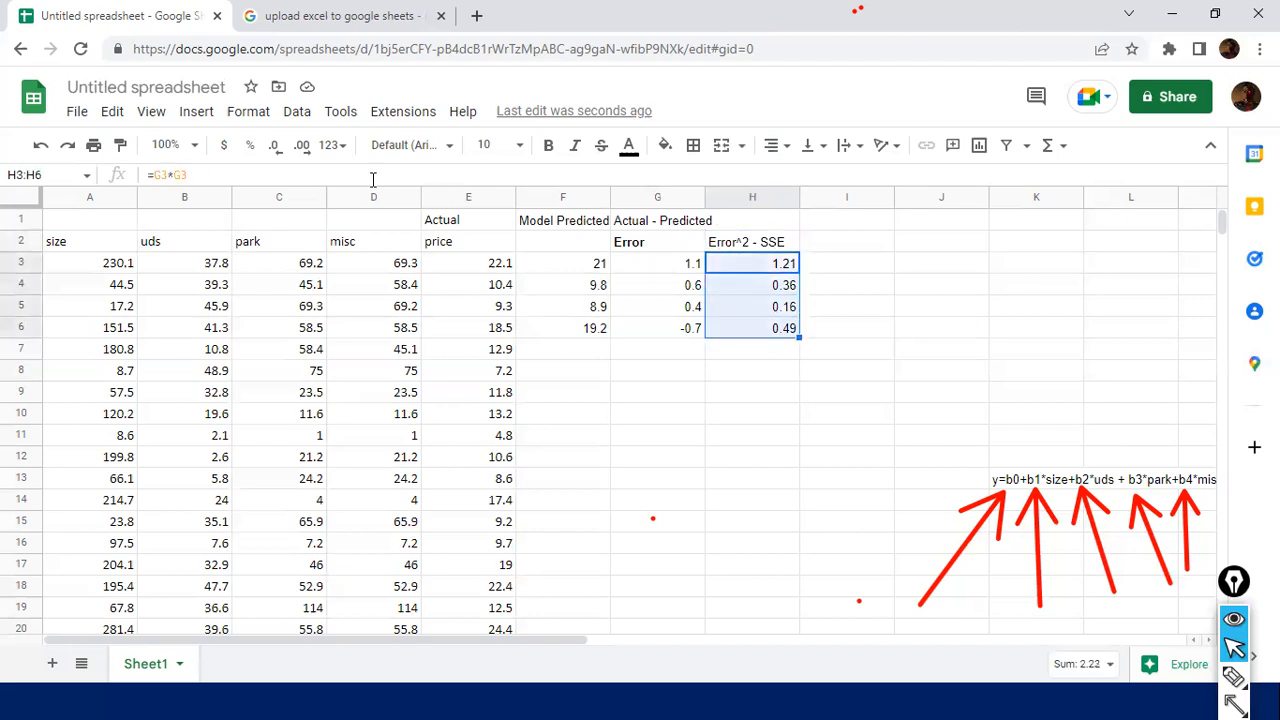
pyautogui.press('Up')
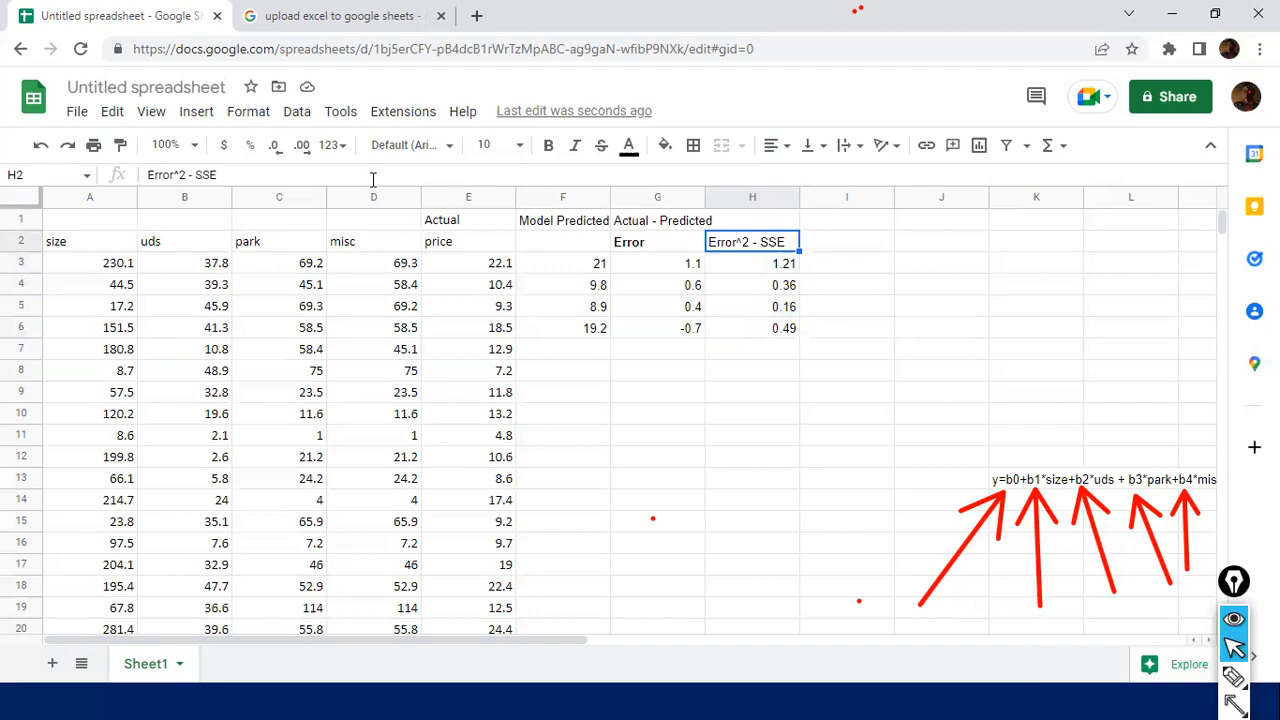
# Total the squared errors in cell H22 with the formula =sum(H3:H21).
pyautogui.press('Down')
pyautogui.press('Down')
pyautogui.press('Down')
pyautogui.press('Down')
pyautogui.press('Down')
pyautogui.press('Down')
pyautogui.press('Down')
pyautogui.press('Down')
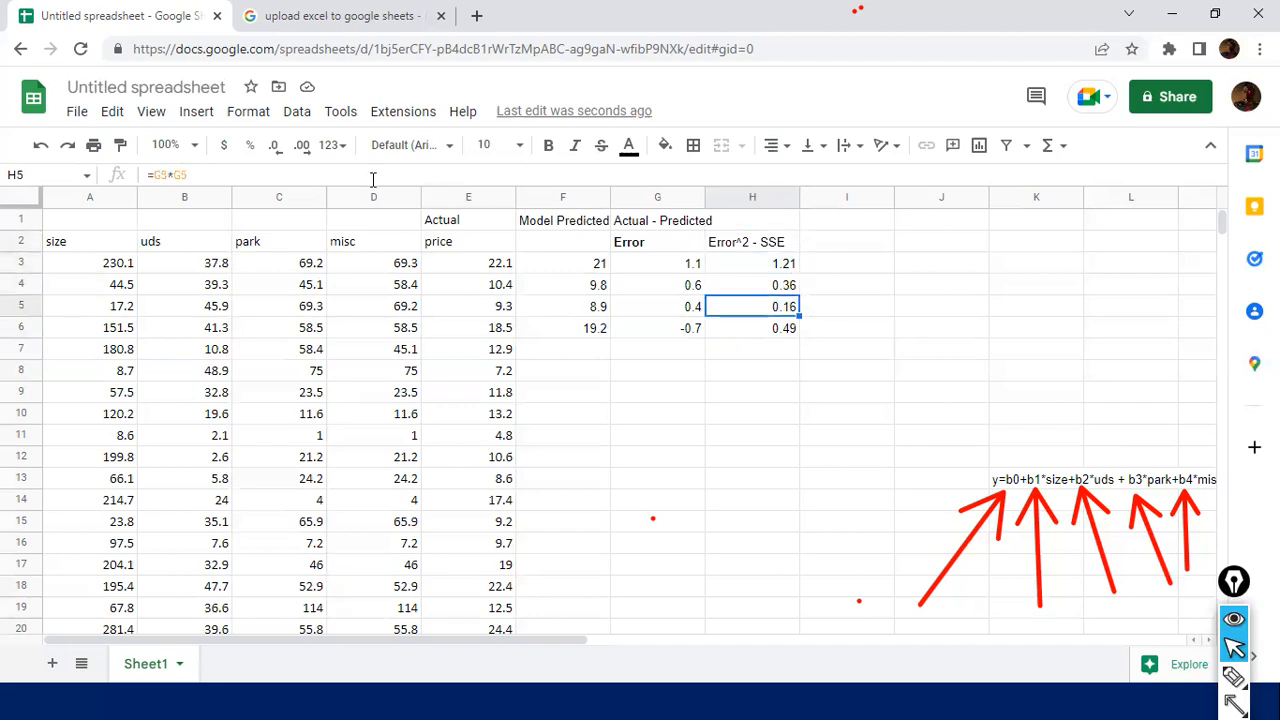
pyautogui.press('Down')
pyautogui.press('Down')
pyautogui.press('Down')
pyautogui.press('Down')
pyautogui.press('Down')
pyautogui.press('Down')
pyautogui.press('Down')
pyautogui.press('Down')
pyautogui.press('Down')
pyautogui.press('Down')
pyautogui.press('Down')
pyautogui.press('Down')
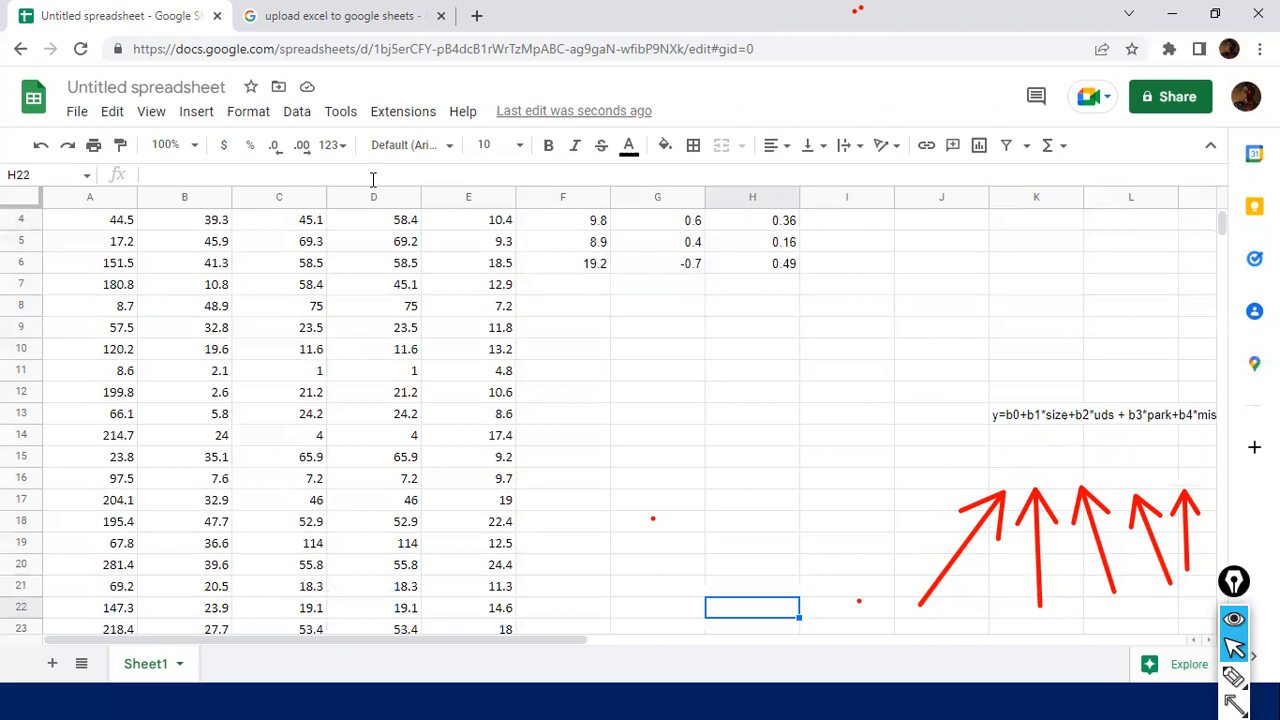
pyautogui.write('=sum(')
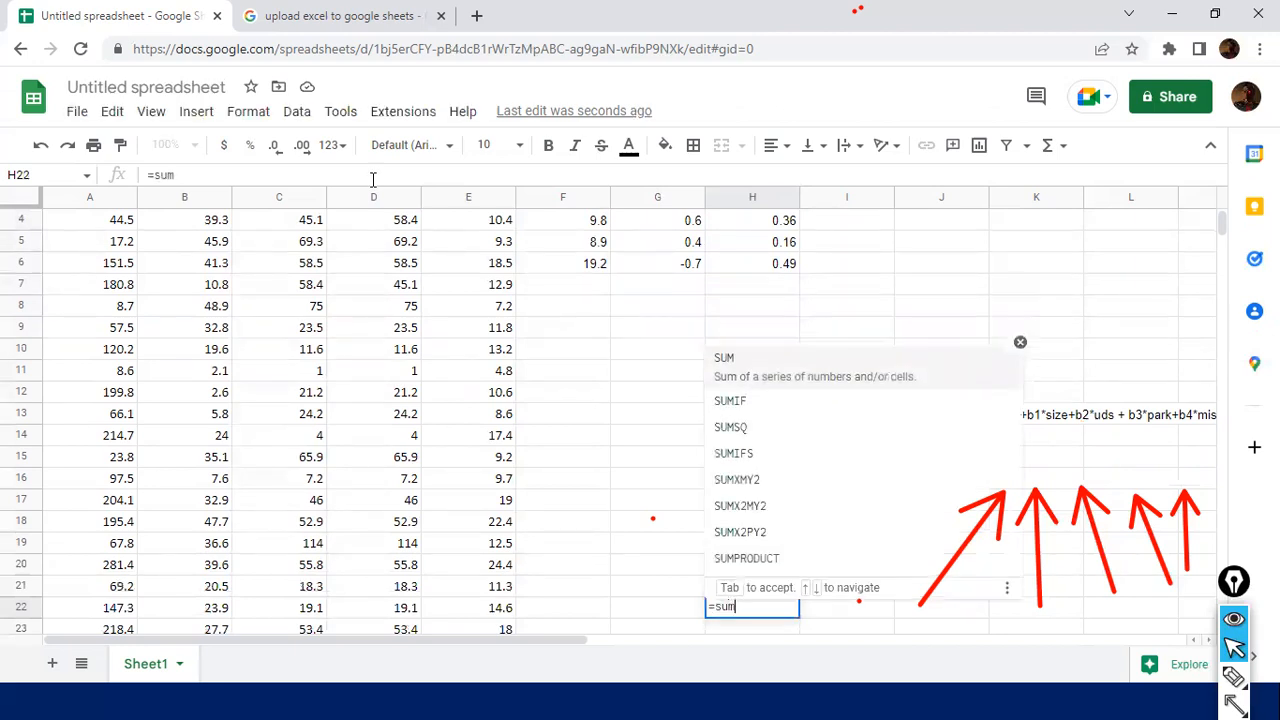
pyautogui.press('Up')
pyautogui.hotkey('shift', 'Up')
pyautogui.hotkey('shift', 'Up')
pyautogui.hotkey('shift', 'Up')
pyautogui.hotkey('shift', 'Up')
pyautogui.hotkey('shift', 'Up')
pyautogui.hotkey('shift', 'Up')
pyautogui.hotkey('shift', 'Up')
pyautogui.hotkey('shift', 'Up')
pyautogui.hotkey('shift', 'Up')
pyautogui.hotkey('shift', 'Up')
pyautogui.hotkey('shift', 'Up')
pyautogui.hotkey('shift', 'Up')
pyautogui.hotkey('shift', 'Up')
pyautogui.hotkey('shift', 'Up')
pyautogui.hotkey('shift', 'Up')
pyautogui.hotkey('shift', 'Up')
pyautogui.hotkey('shift', 'Up')
pyautogui.hotkey('shift', 'Up')
pyautogui.hotkey('shift', 'Up')
pyautogui.hotkey('shift', 'Up')
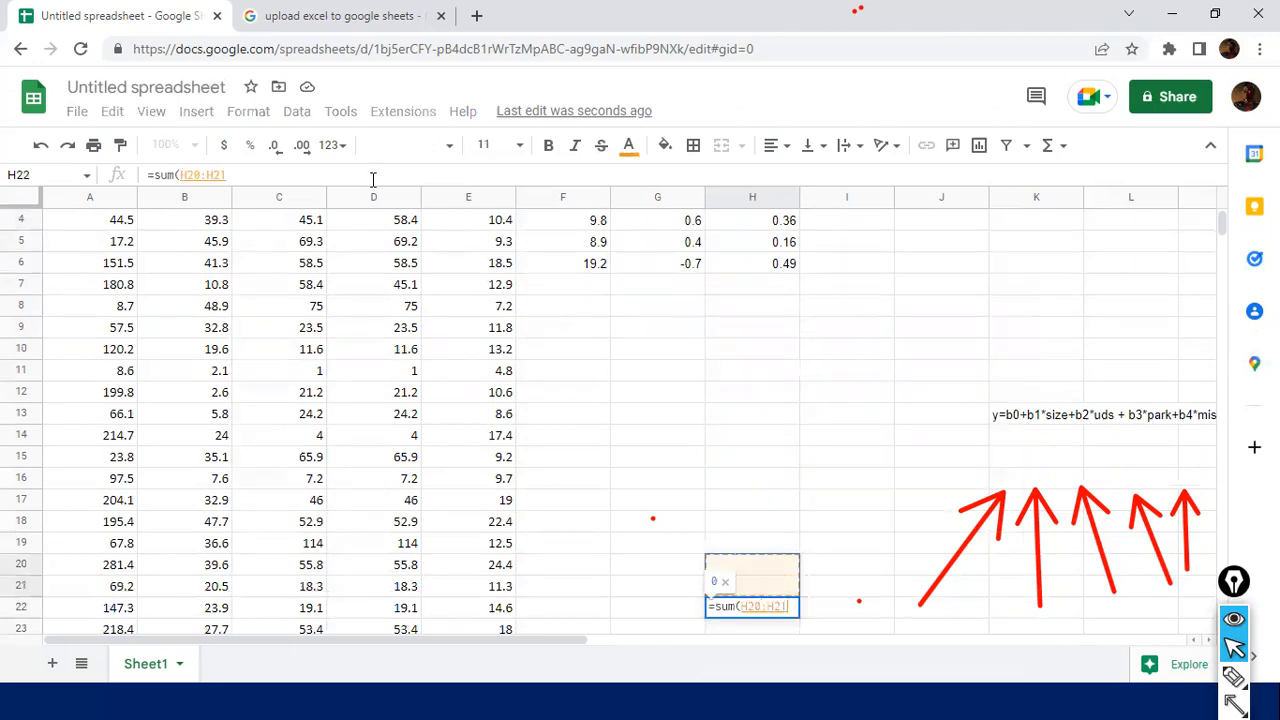
pyautogui.hotkey('shift', 'Down')
pyautogui.hotkey('shift', 'Down')
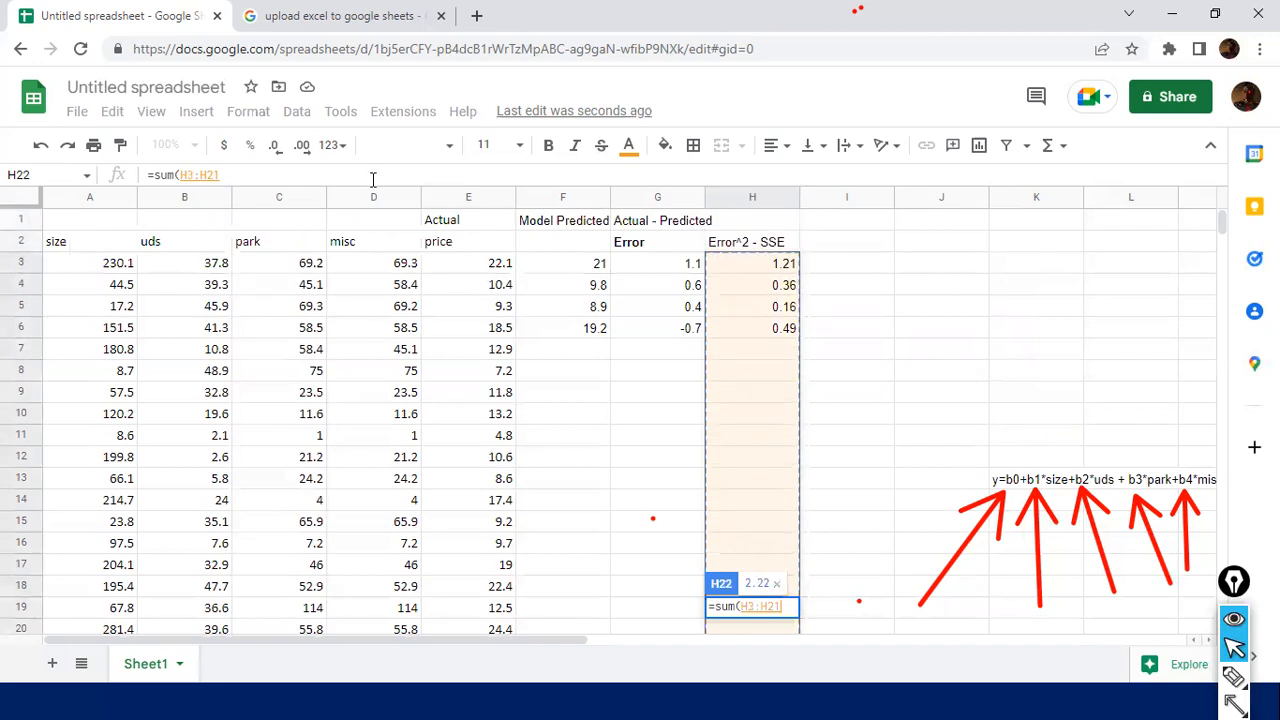
pyautogui.press('Return')
# Copy the "Error^2 - SSE" header from cell H2 into the adjacent cell I2.
pyautogui.press('Up')
pyautogui.press('Up')
pyautogui.press('Up')
pyautogui.press('Up')
pyautogui.press('Up')
pyautogui.press('Up')
pyautogui.press('Up')
pyautogui.press('Up')
pyautogui.press('Up')
pyautogui.press('Up')
pyautogui.press('Up')
pyautogui.press('Up')
pyautogui.press('Up')
pyautogui.press('Up')
pyautogui.press('Up')
pyautogui.press('Up')
pyautogui.press('Up')
pyautogui.press('Up')
pyautogui.press('Up')
pyautogui.press('Up')
pyautogui.press('Down')
pyautogui.press('Right')
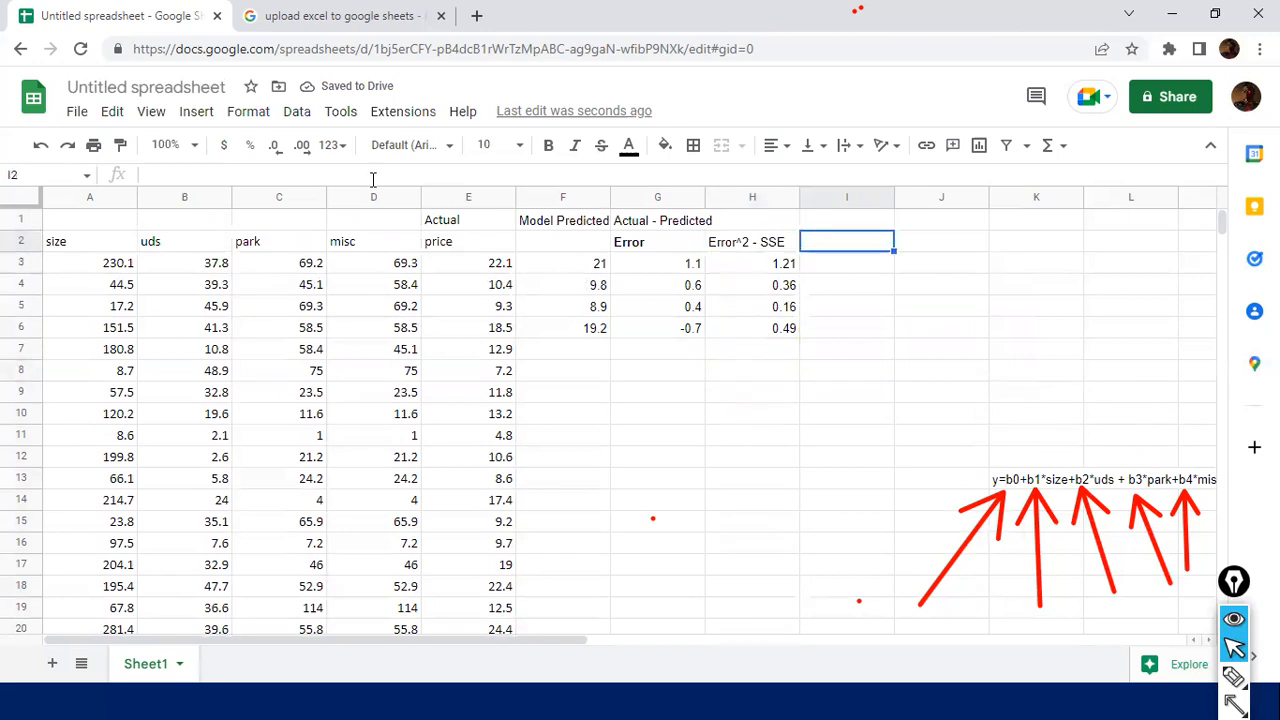
pyautogui.press('Left')
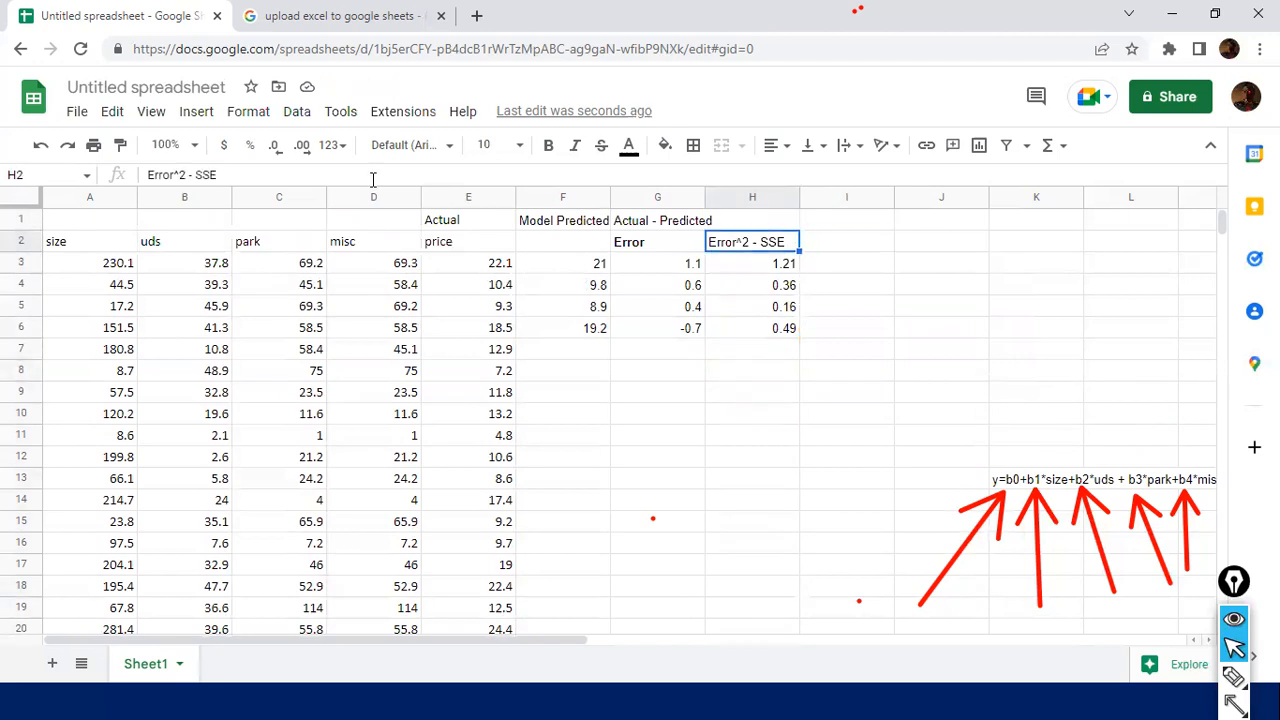
pyautogui.hotkey('ctrl', 'c')
pyautogui.press('Right')
pyautogui.press('Escape')
pyautogui.press('Left')
pyautogui.press('Left')
pyautogui.press('Right')
pyautogui.hotkey('ctrl', 'c')
pyautogui.press('Right')
pyautogui.hotkey('ctrl', 'v')
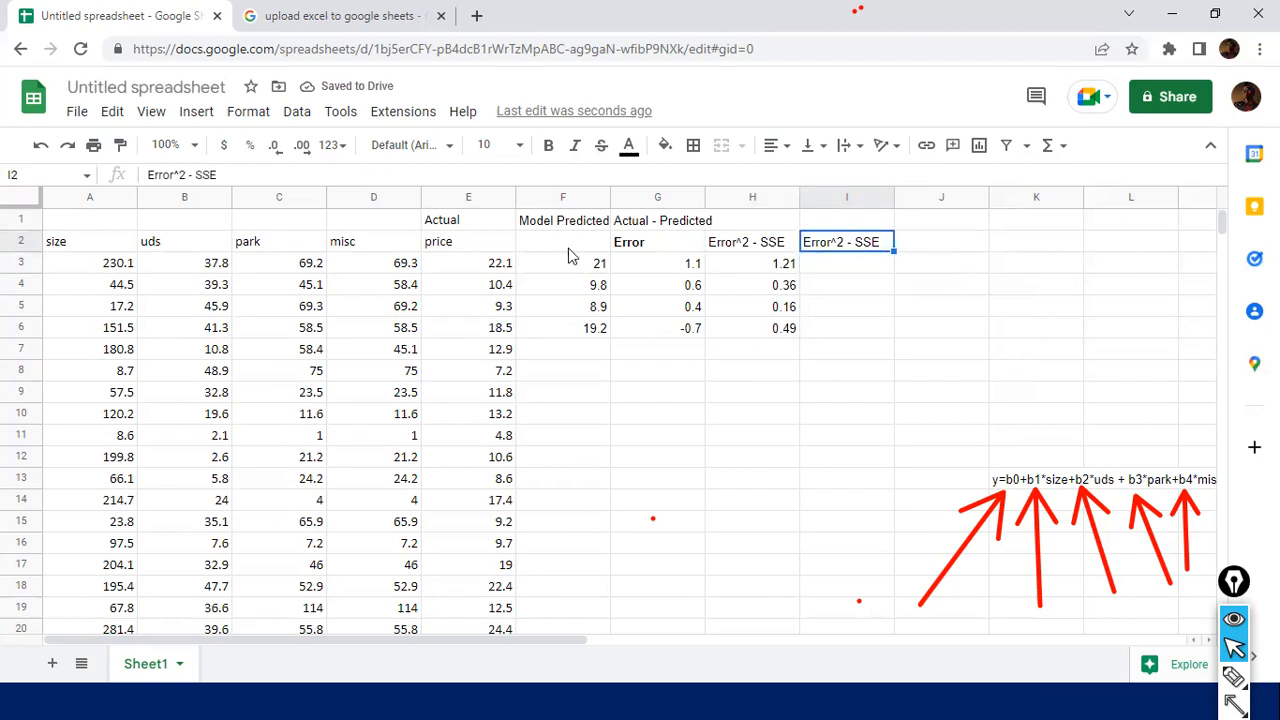
# Copy the sum formula from cell H22 into the adjacent cell I22.
pyautogui.scroll(-4, 806, 457)
pyautogui.click(785, 463)
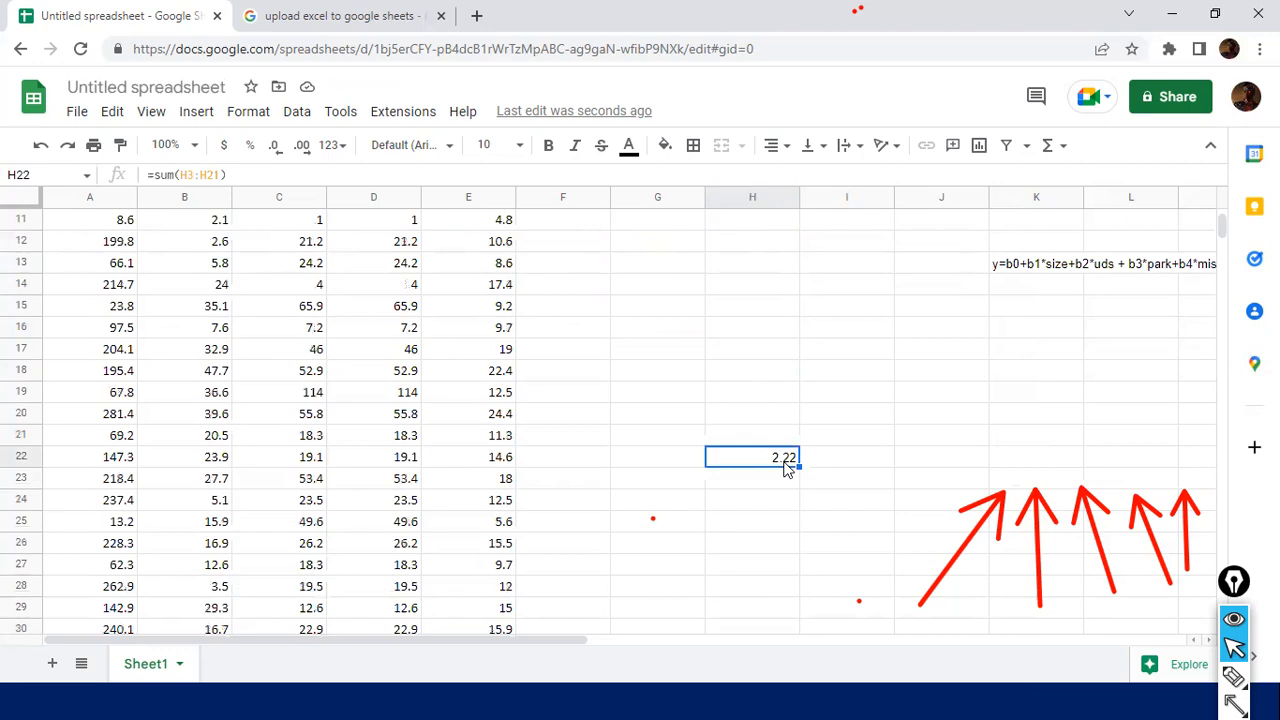
pyautogui.hotkey('ctrl', 'c')
pyautogui.press('Right')
pyautogui.hotkey('ctrl', 'v')
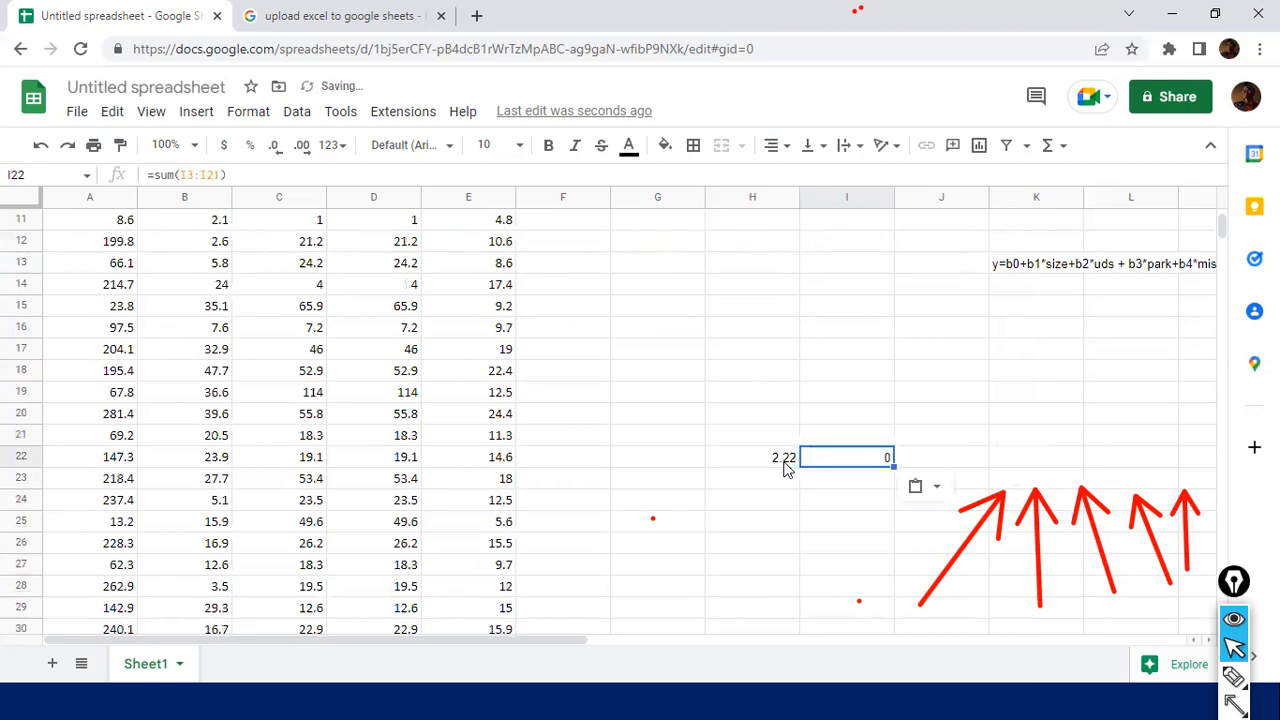
pyautogui.scroll(4, 849, 420)
pyautogui.scroll(-4, 849, 420)
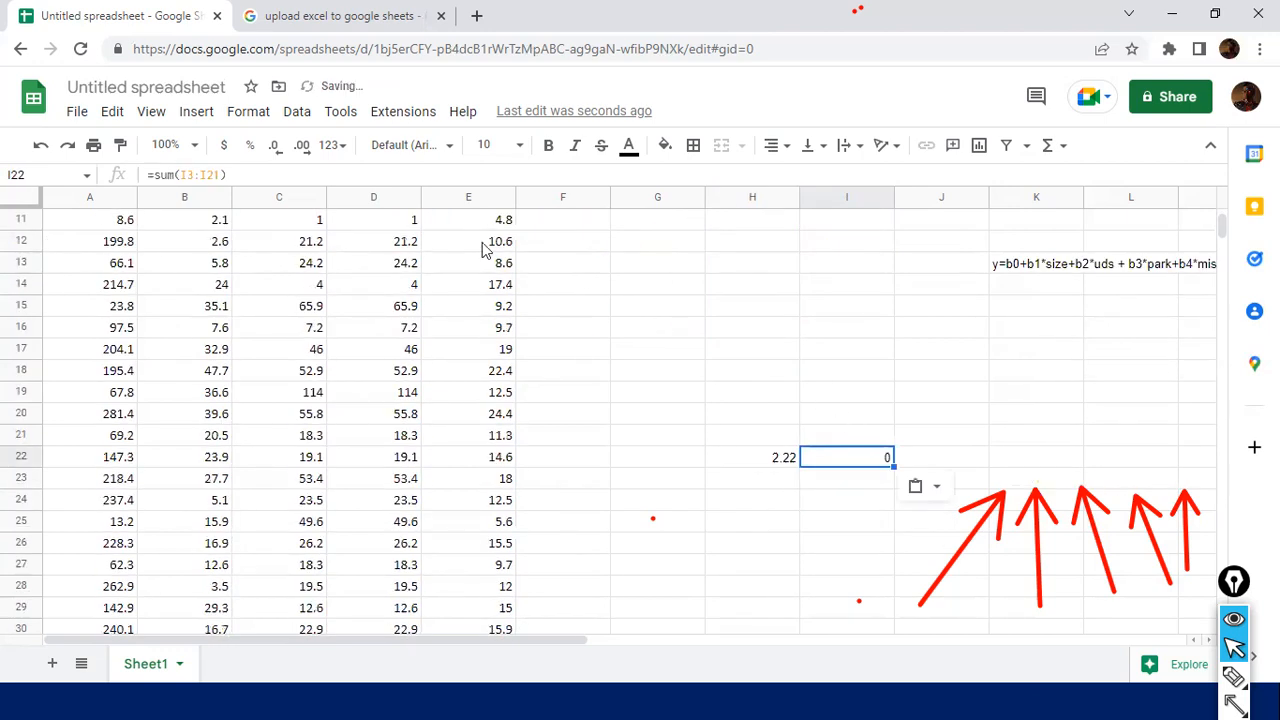
# Change the formula in cell I22 to =AVERAGE(I3:I21).
pyautogui.click(175, 174)
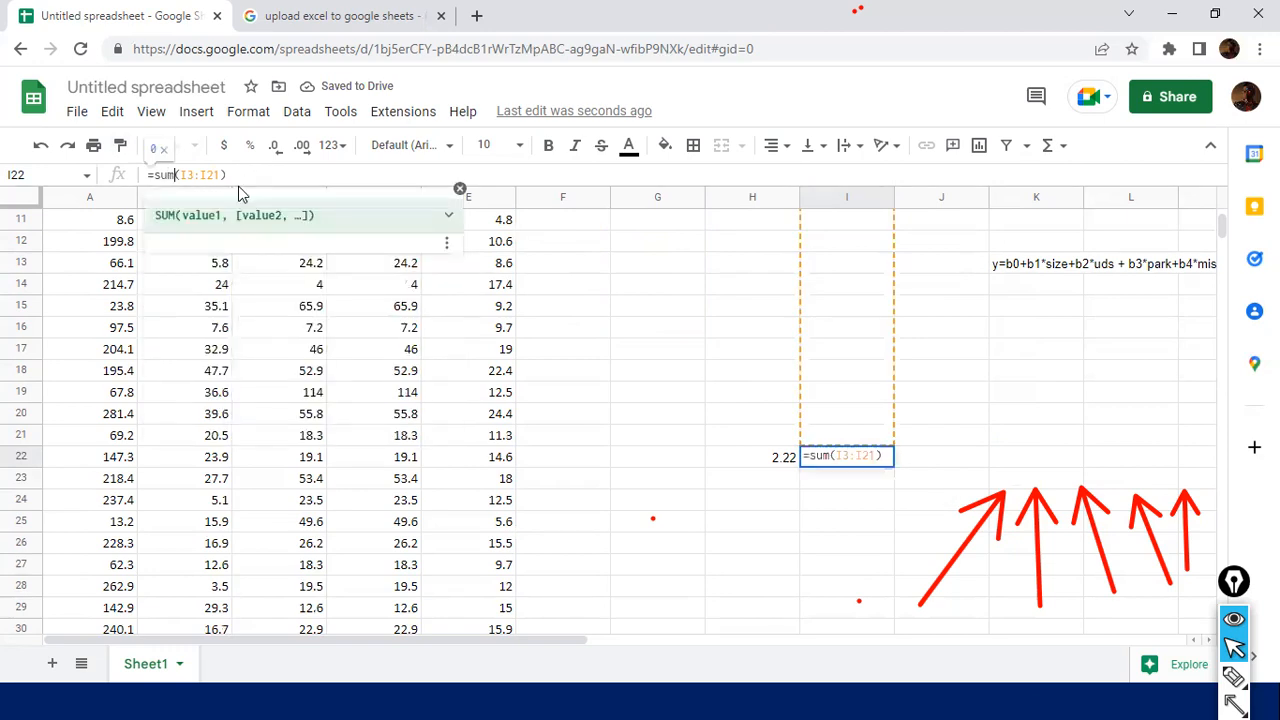
pyautogui.press('BackSpace')
pyautogui.press('BackSpace')
pyautogui.press('BackSpace')
pyautogui.write('ave')
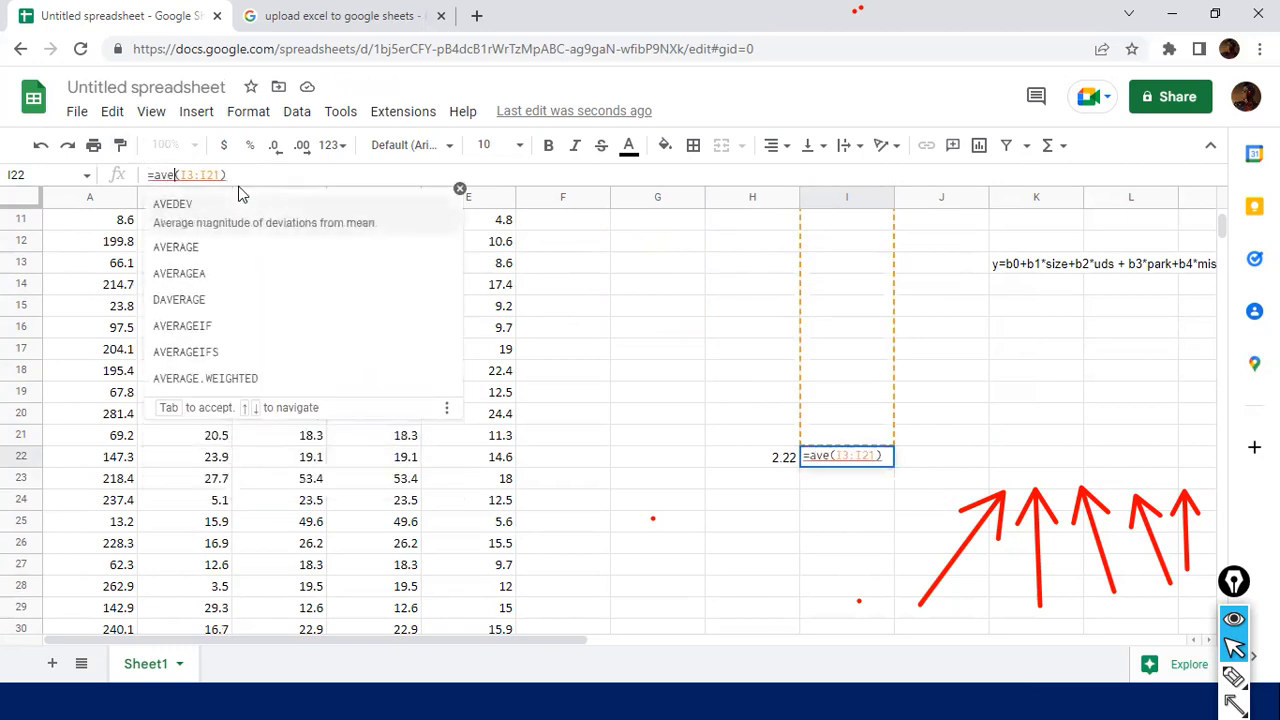
pyautogui.write('rage')
pyautogui.press('Tab')
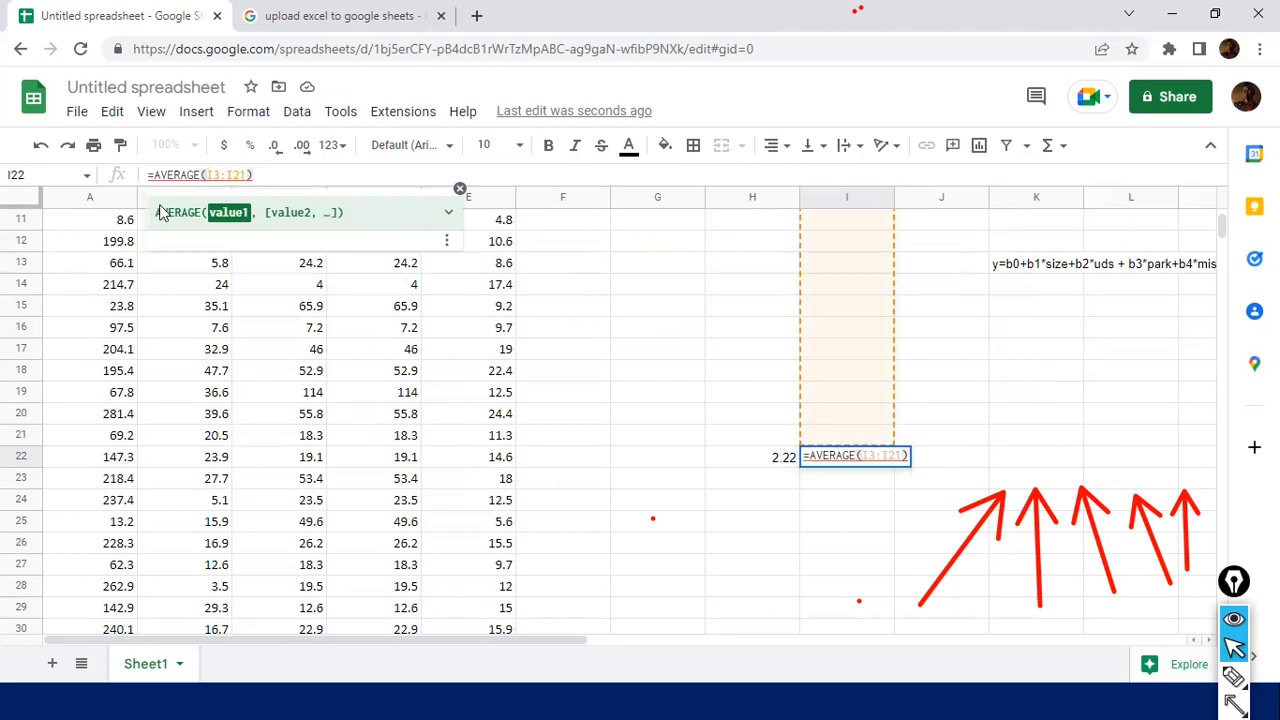
pyautogui.press('Return')
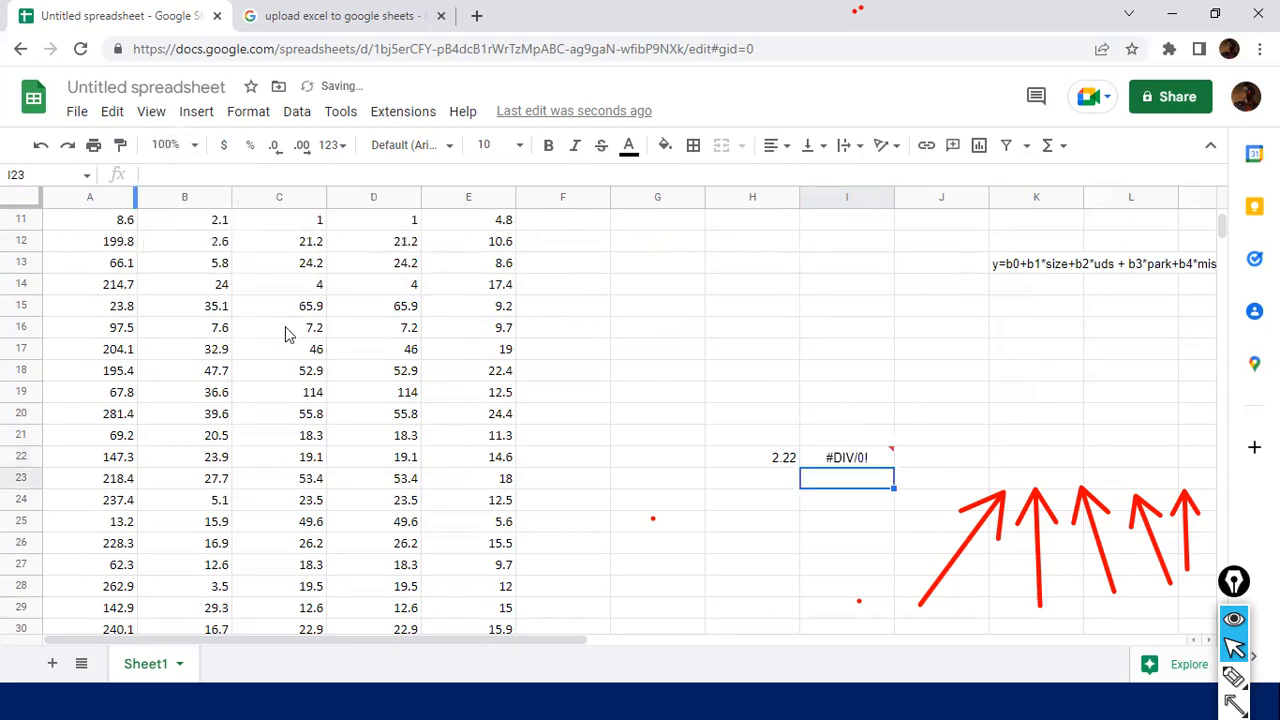
pyautogui.click(833, 444)
pyautogui.click(833, 457)
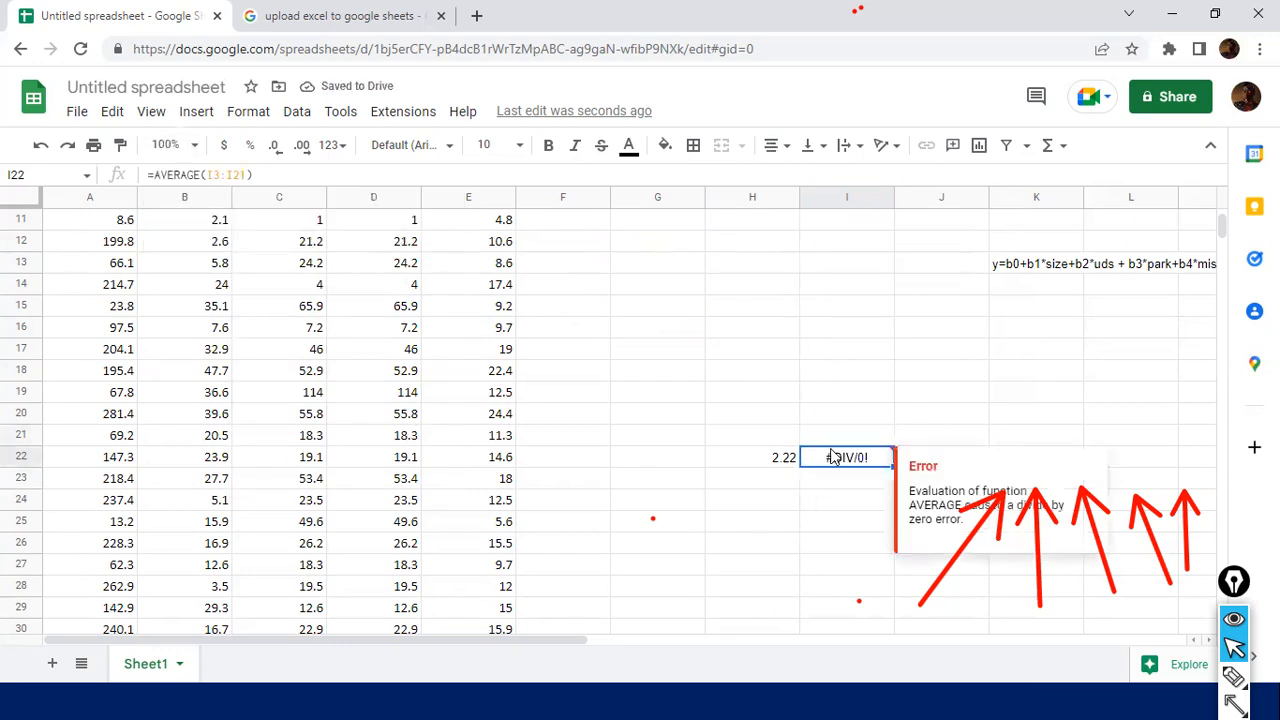
# Copy the squared-error formulas from H3:H6 into the adjacent cells starting at I3.
pyautogui.scroll(5, 780, 360)
pyautogui.click(763, 249)
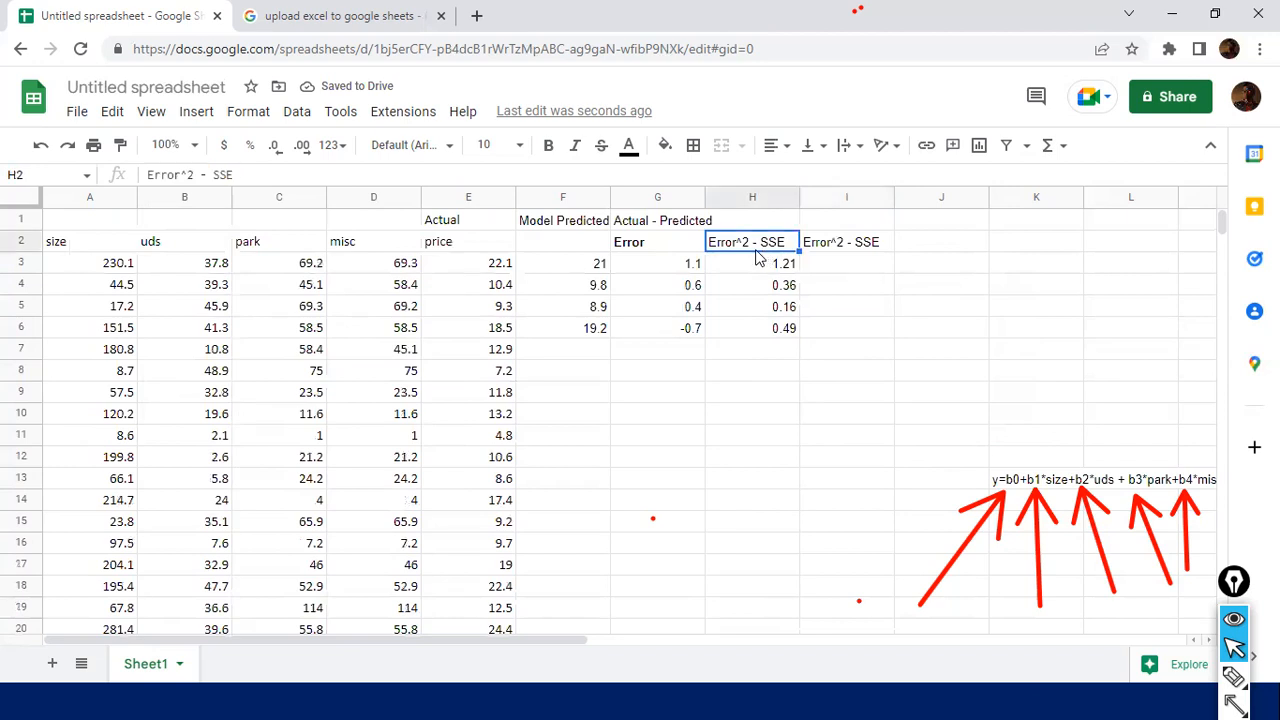
pyautogui.press('Down')
pyautogui.hotkey('shift', 'Down')
pyautogui.hotkey('shift', 'Down')
pyautogui.hotkey('shift', 'Down')
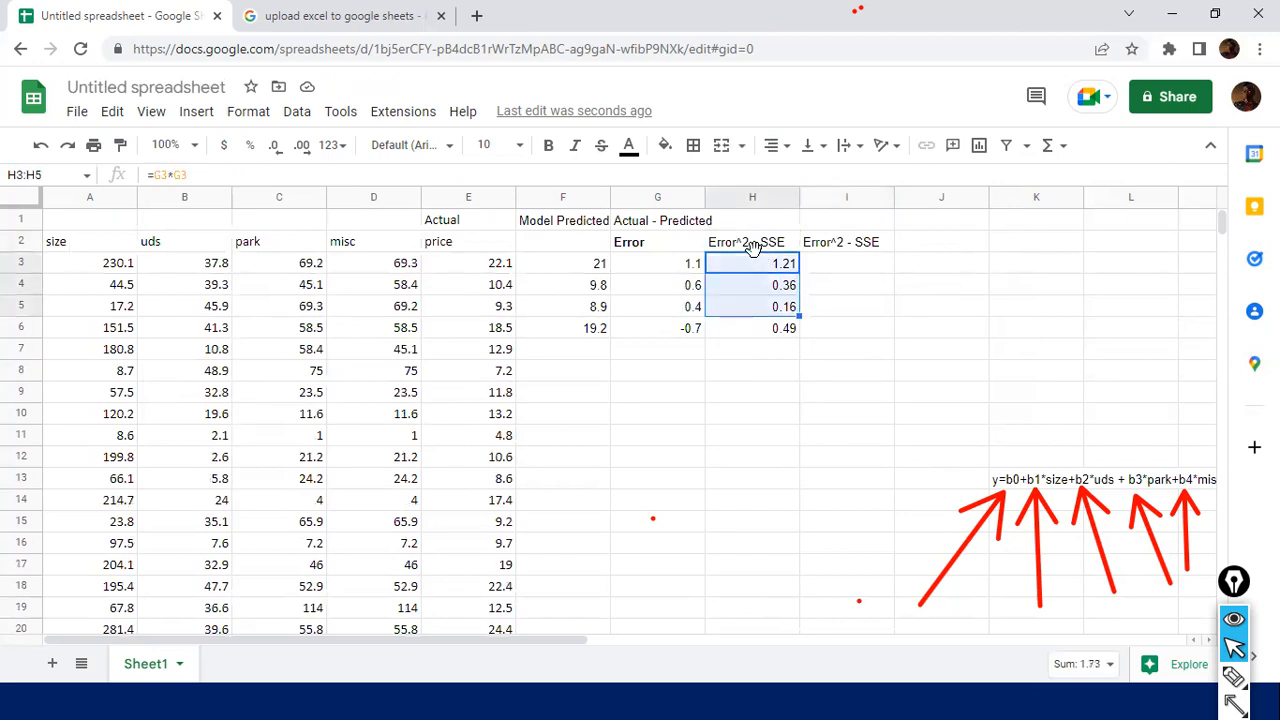
pyautogui.hotkey('ctrl', 'c')
pyautogui.press('Right')
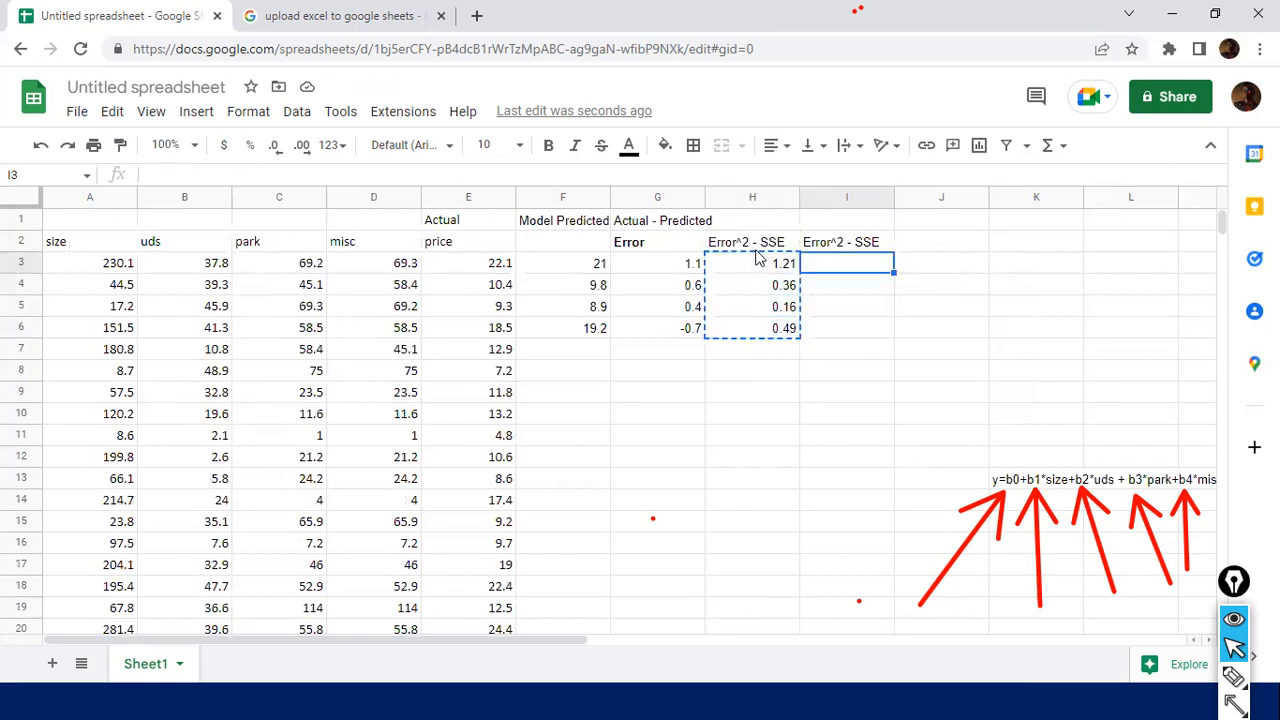
pyautogui.hotkey('ctrl', 'v')
# Examine column I from the pasted values down to the average in I22 and back up to its header.
pyautogui.press('Down')
pyautogui.press('Down')
pyautogui.press('Down')
pyautogui.press('Down')
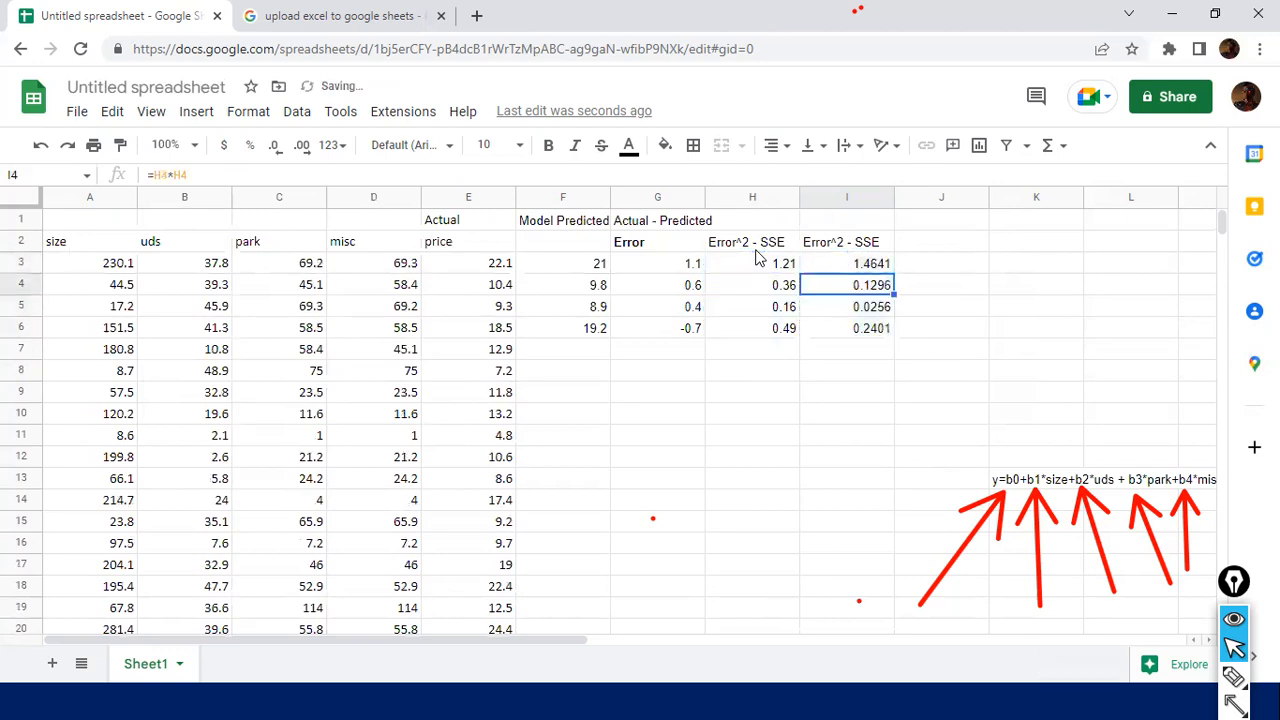
pyautogui.hotkey('ctrl', 'Down')
pyautogui.press('Down')
pyautogui.press('Down')
pyautogui.press('Down')
pyautogui.press('Down')
pyautogui.press('Down')
pyautogui.press('Down')
pyautogui.press('Down')
pyautogui.press('Down')
pyautogui.press('Down')
pyautogui.press('Down')
pyautogui.press('Down')
pyautogui.press('Down')
pyautogui.press('Down')
pyautogui.press('Down')
pyautogui.press('Up')
pyautogui.press('Up')
pyautogui.press('Up')
pyautogui.press('Up')
pyautogui.press('Up')
pyautogui.press('Up')
pyautogui.press('Up')
pyautogui.press('Up')
pyautogui.press('Up')
pyautogui.press('Up')
pyautogui.press('Up')
pyautogui.press('pageup')
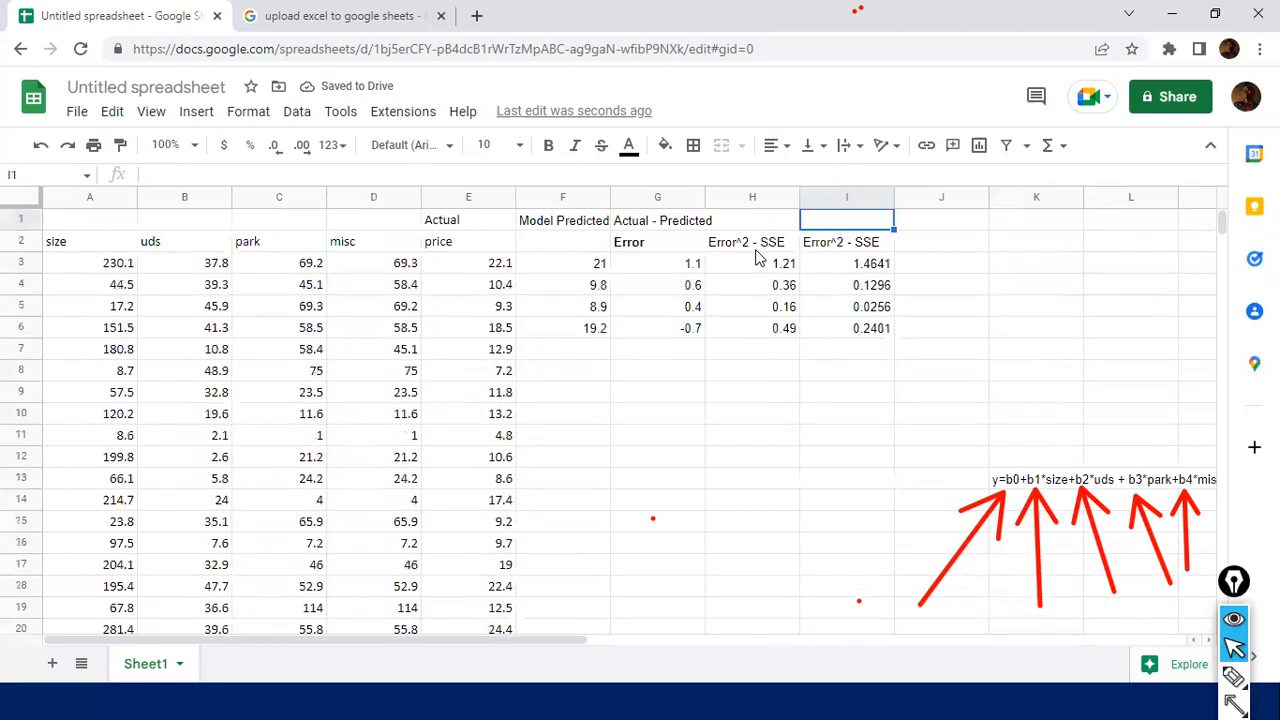
pyautogui.press('Down')
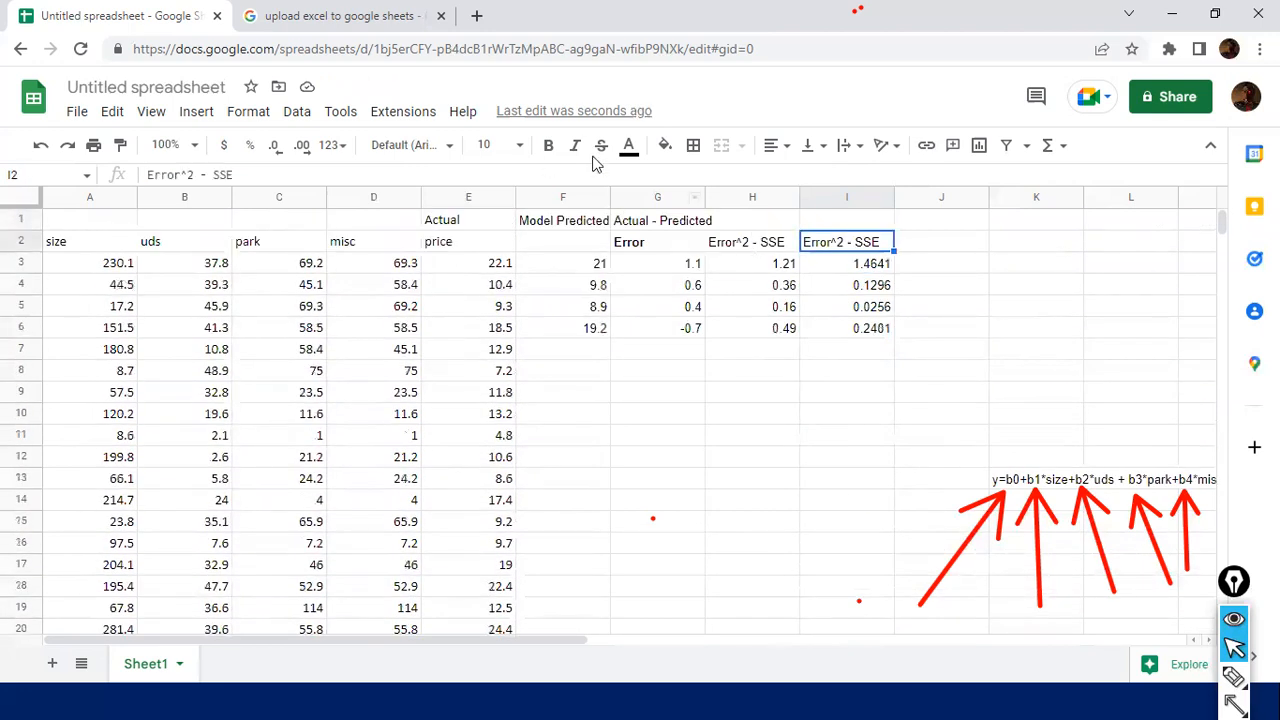
pyautogui.click(220, 175)
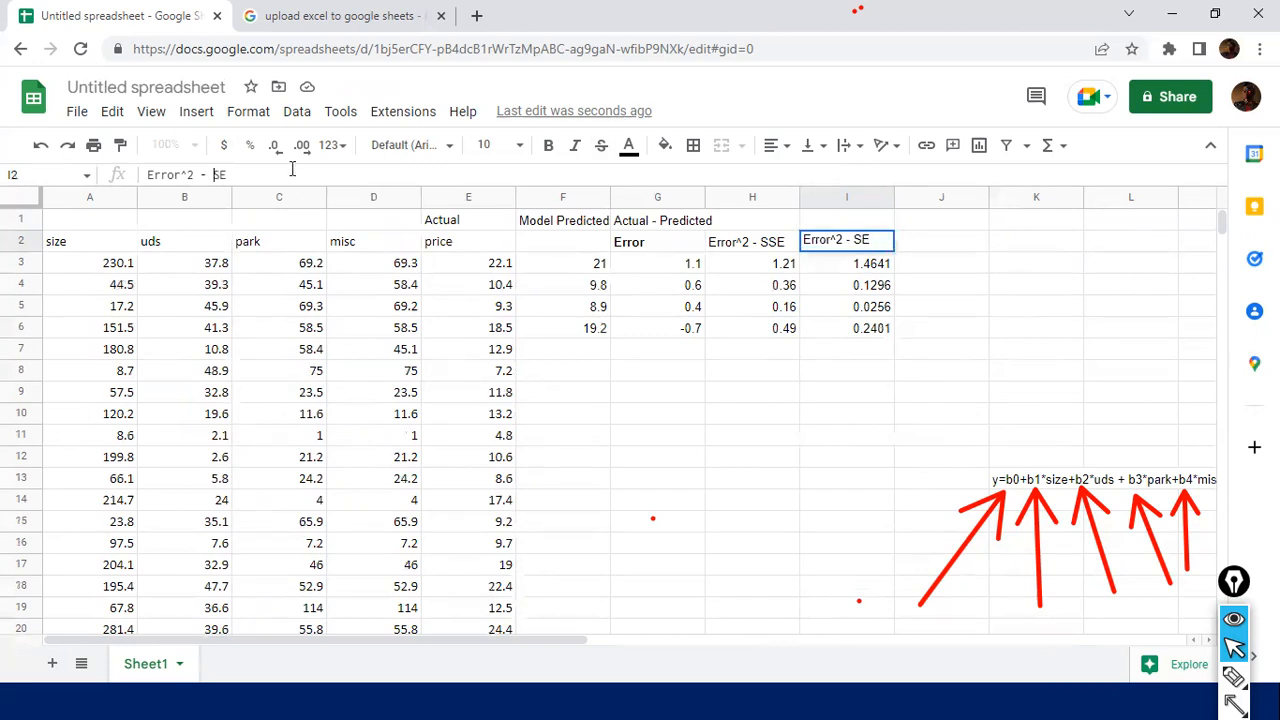
pyautogui.press('Return')
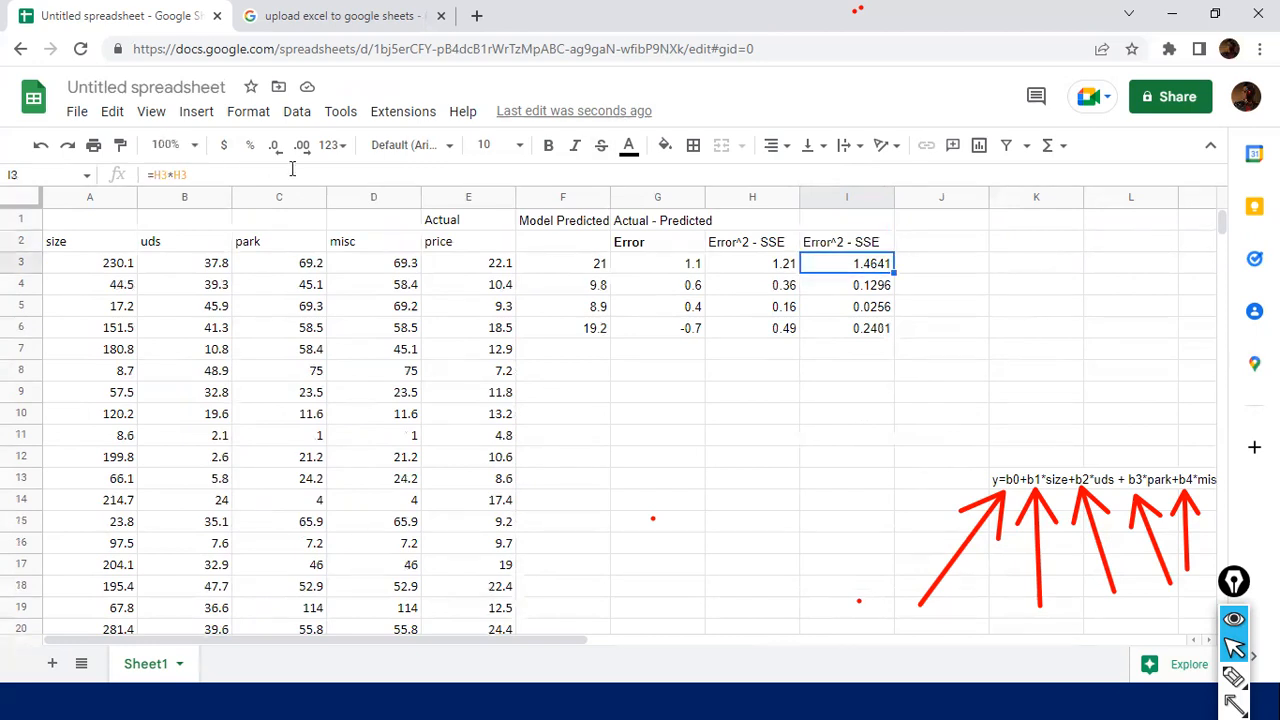
pyautogui.press('Up')
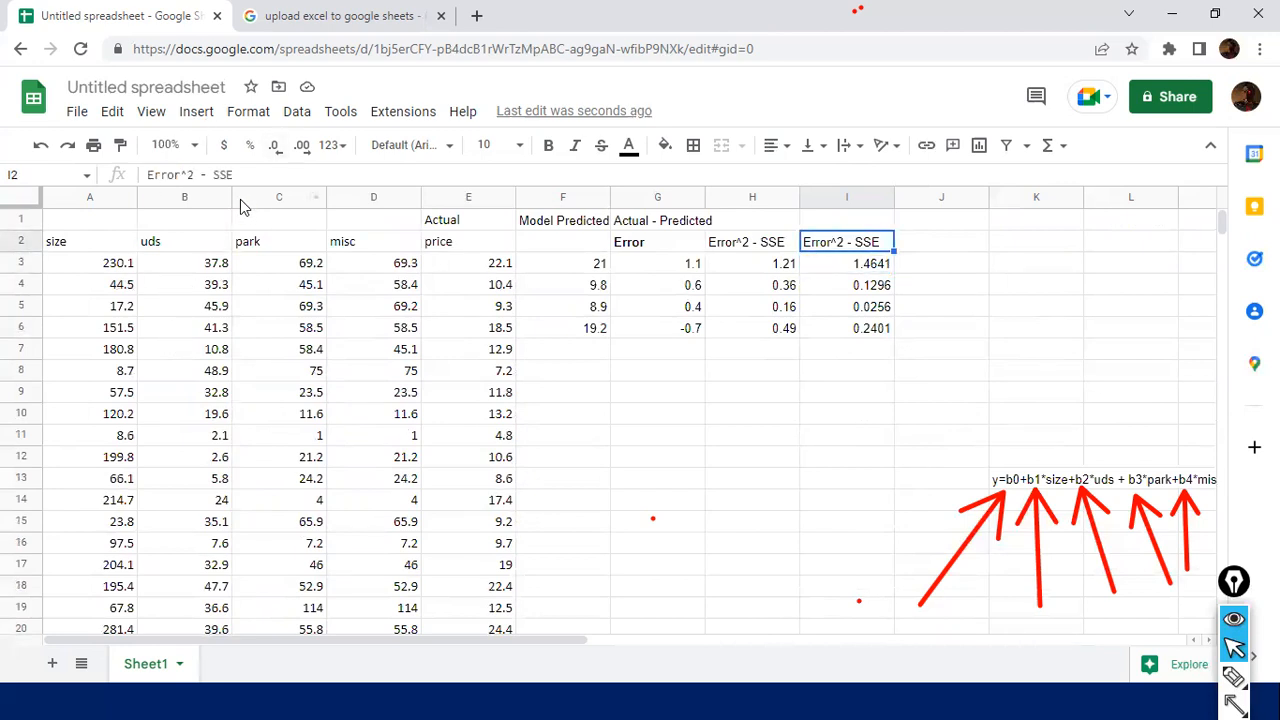
# Change the header in cell I2 to "Error^2 - MSE".
pyautogui.click(227, 175)
pyautogui.press('BackSpace')
pyautogui.write('M')
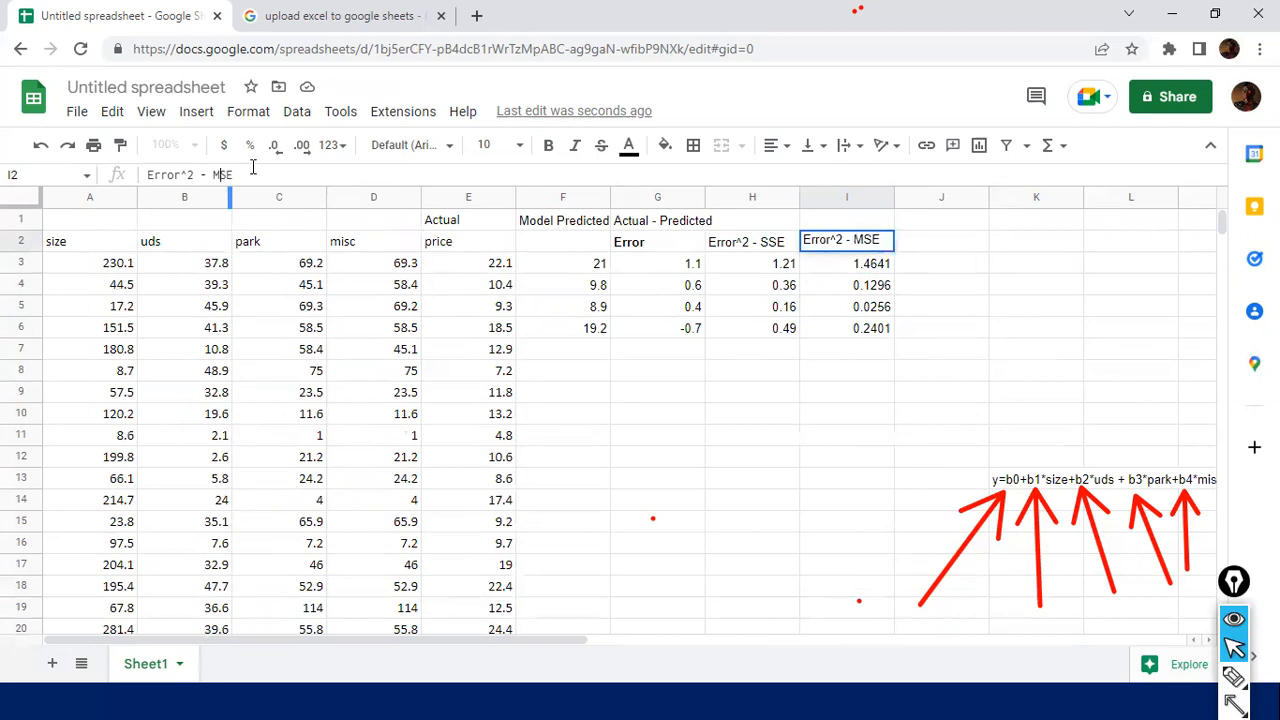
pyautogui.press('Return')
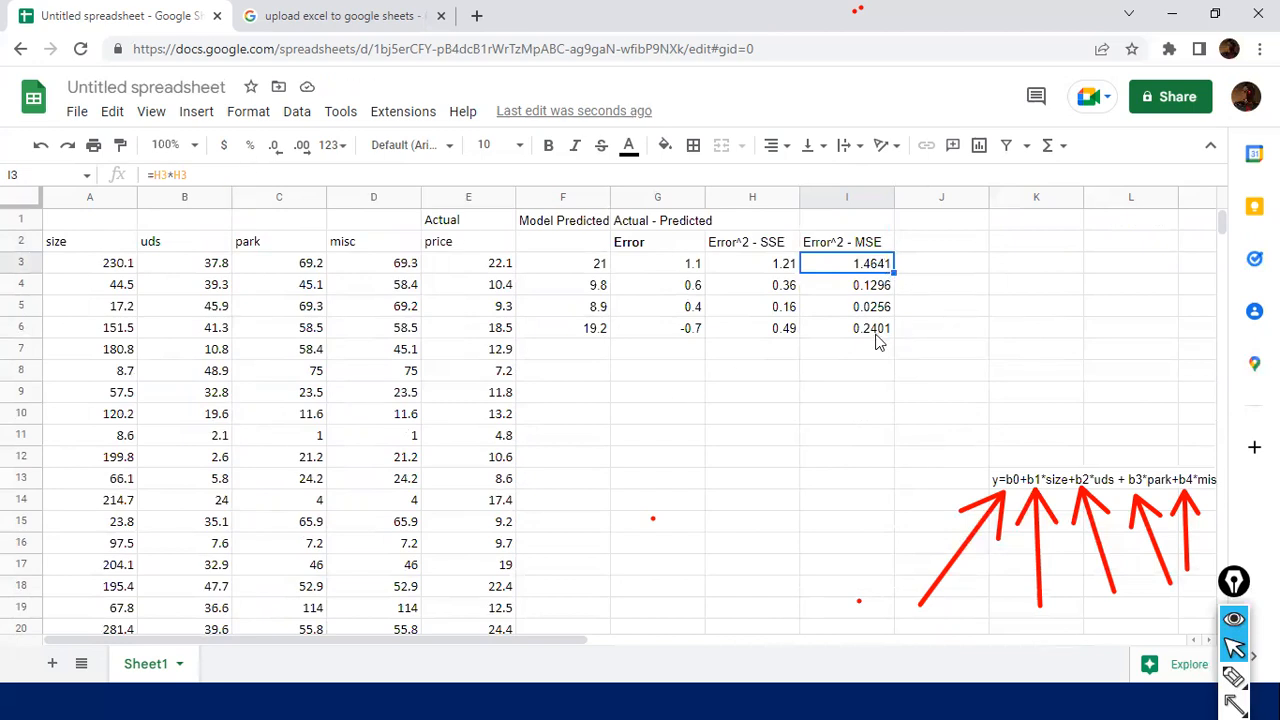
# Enter the header "sqrt(MSE) = RMSE" in cell J2.
pyautogui.scroll(-3, 878, 342)
pyautogui.scroll(5, 877, 340)
pyautogui.click(922, 245)
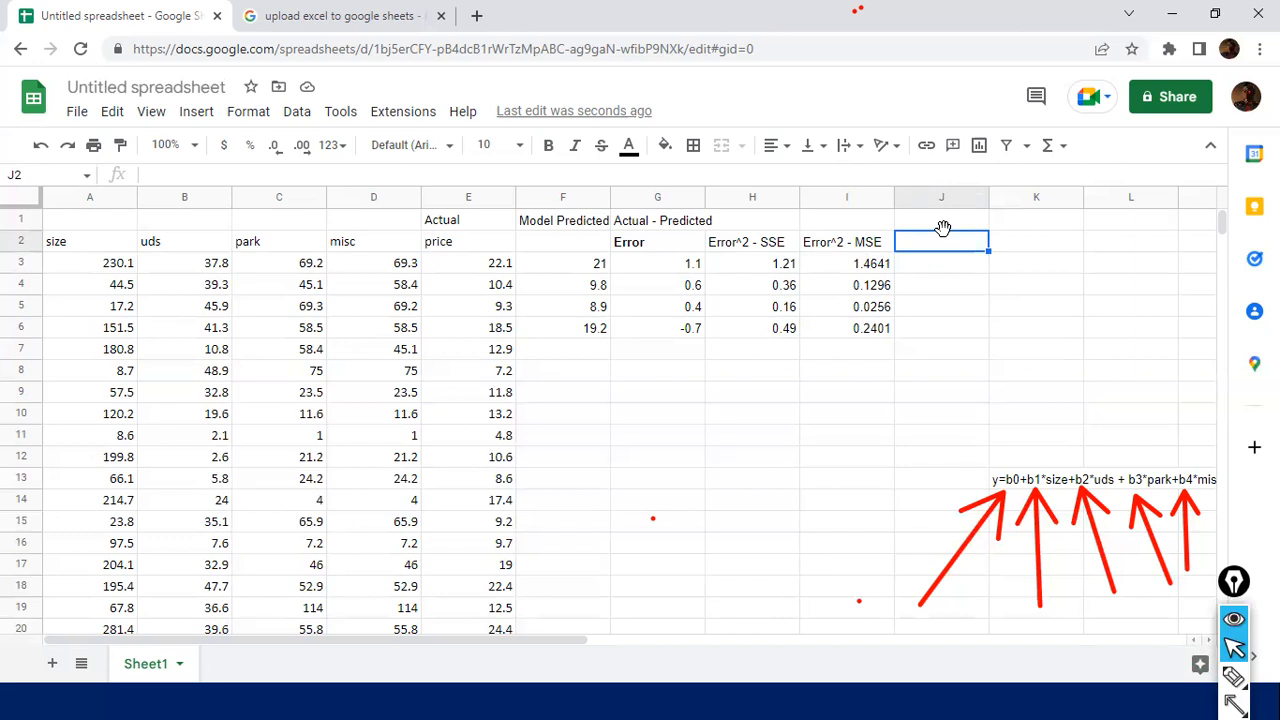
pyautogui.write('sqrt(MSE)')
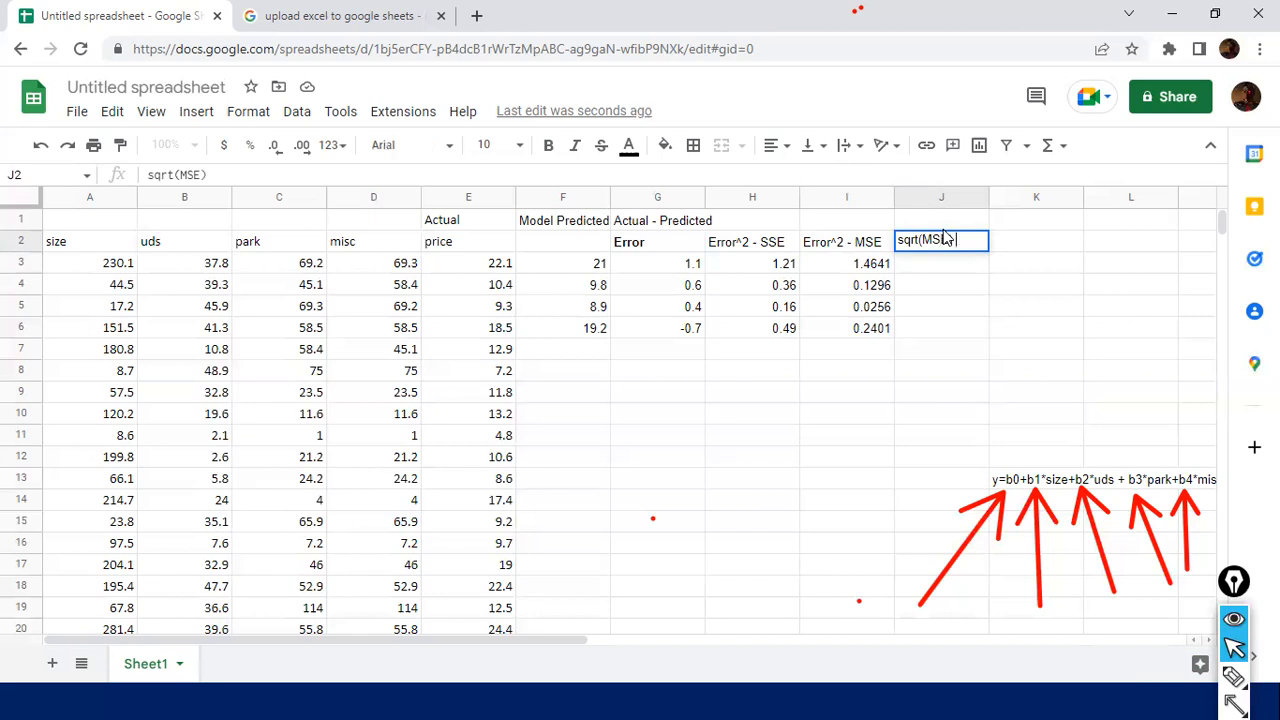
pyautogui.write(' = RMSE')
pyautogui.press('Return')
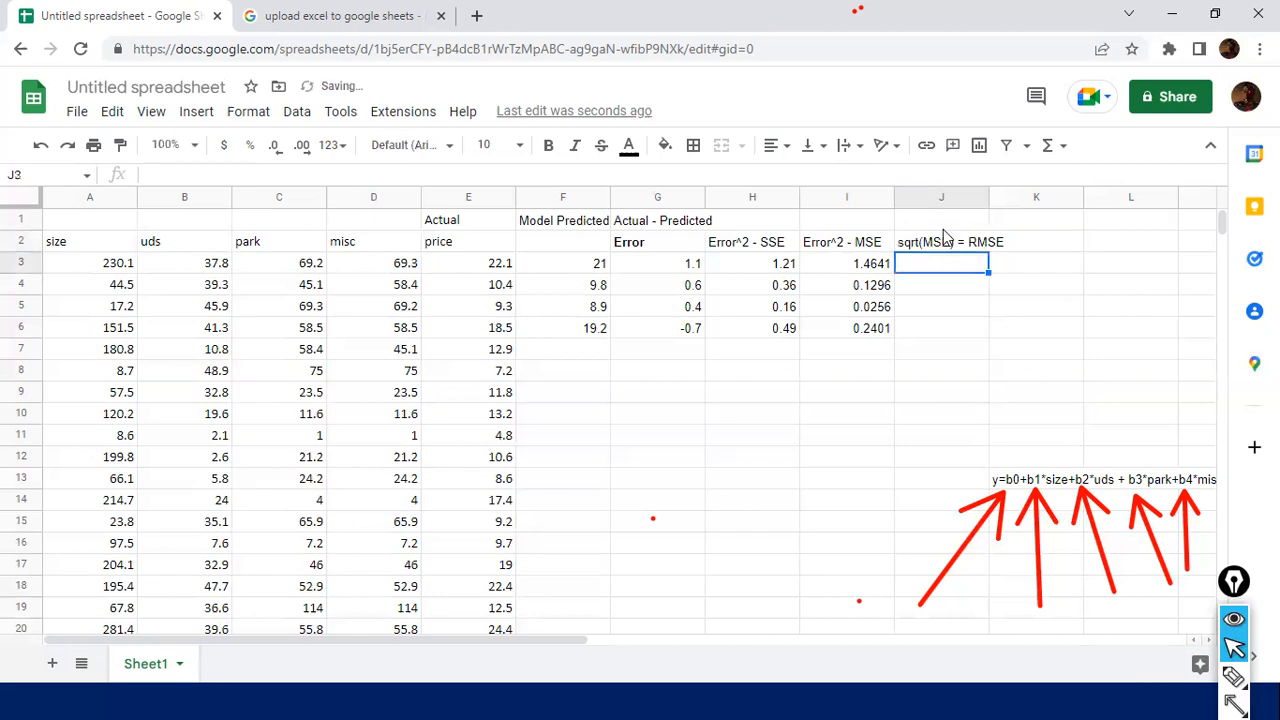
# Examine the average in cell I22 together with the "Error^2 - MSE" and "sqrt(MSE) = RMSE" headers.
pyautogui.scroll(-4, 880, 400)
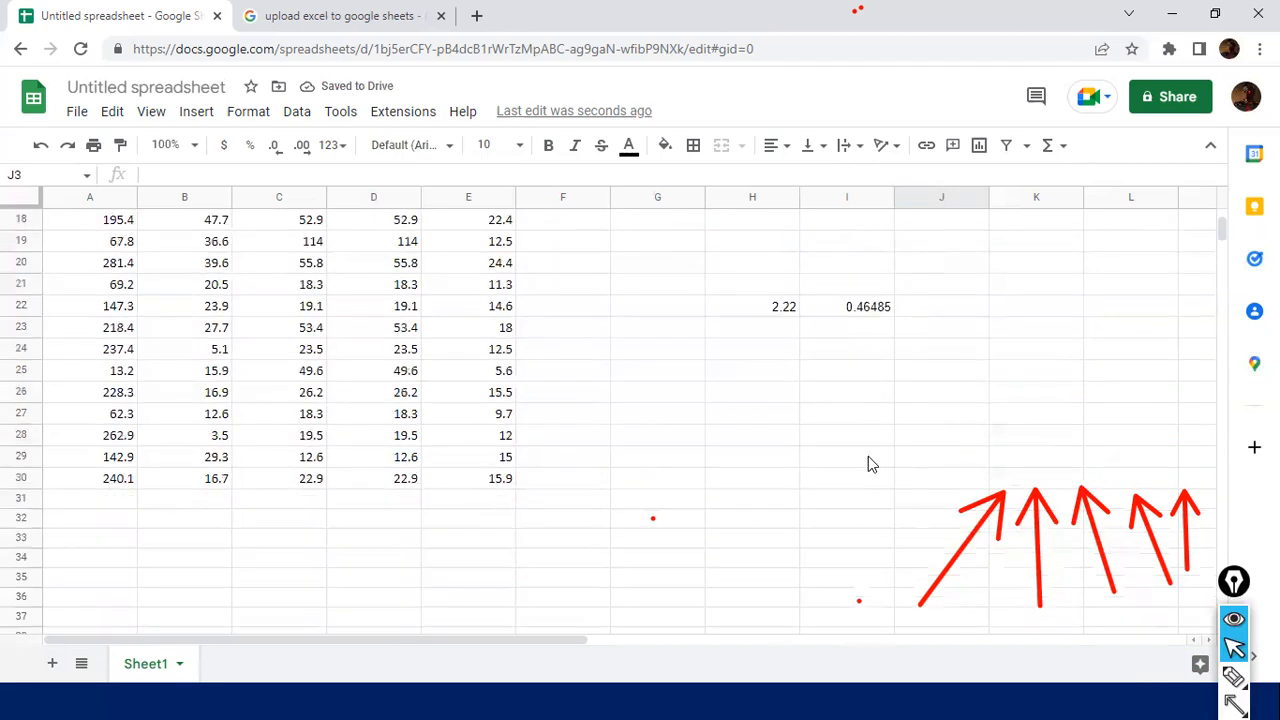
pyautogui.click(860, 315)
pyautogui.scroll(4, 860, 318)
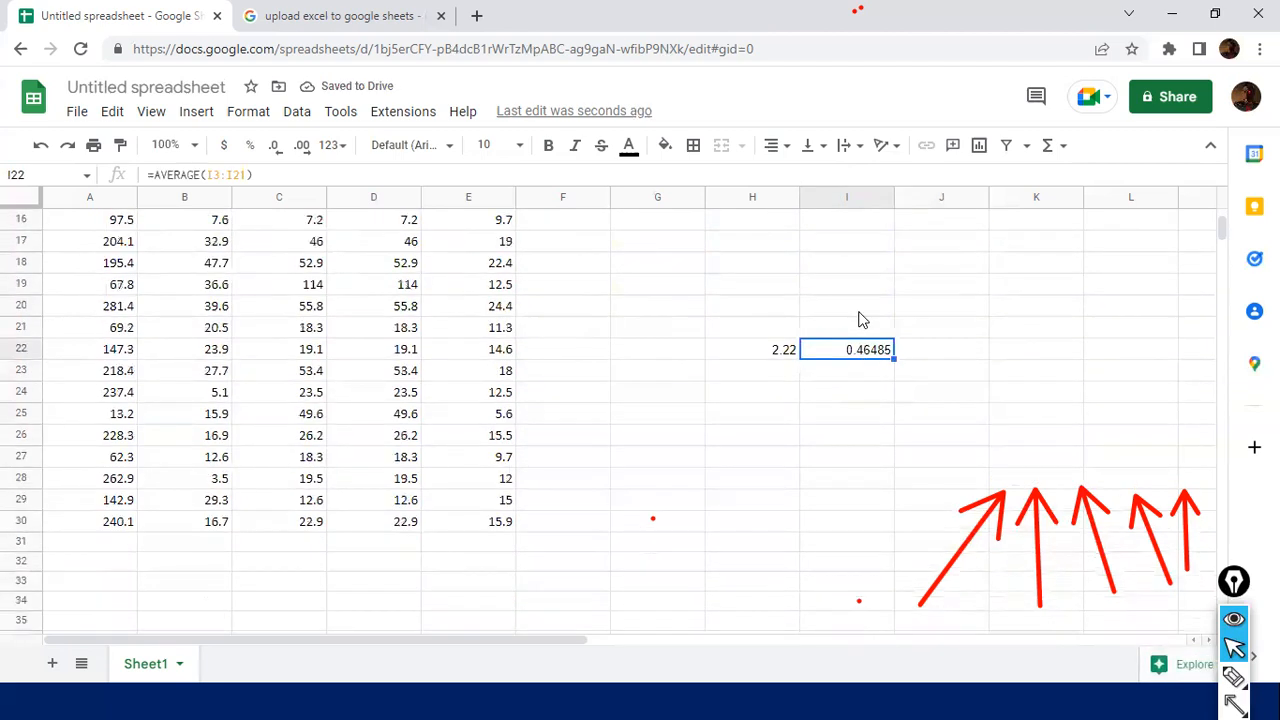
pyautogui.click(915, 248)
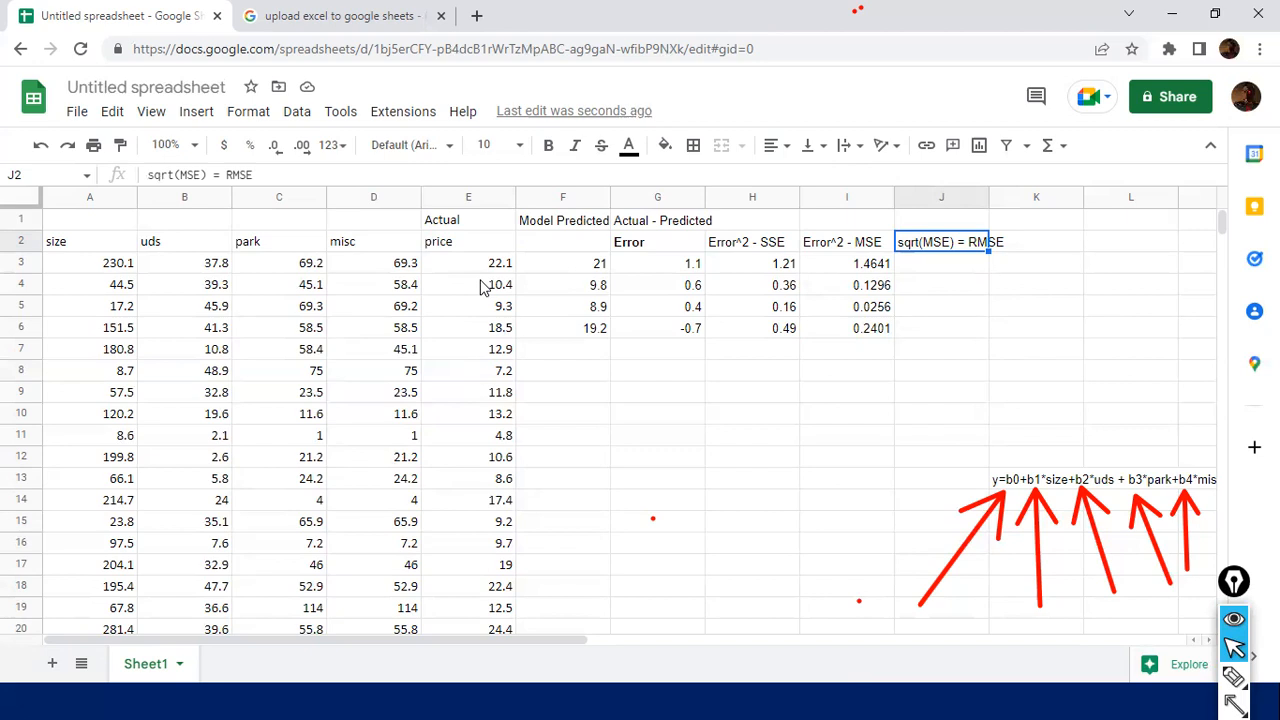
pyautogui.scroll(-2, 940, 303)
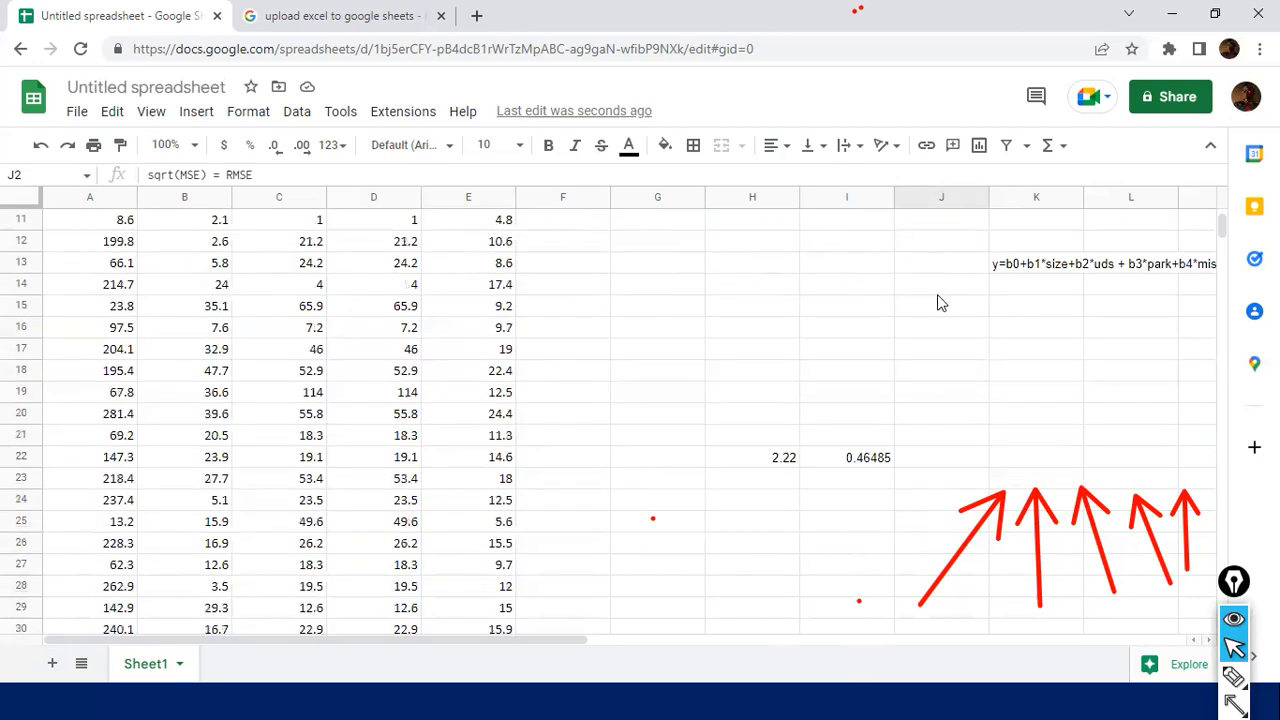
pyautogui.scroll(2, 940, 303)
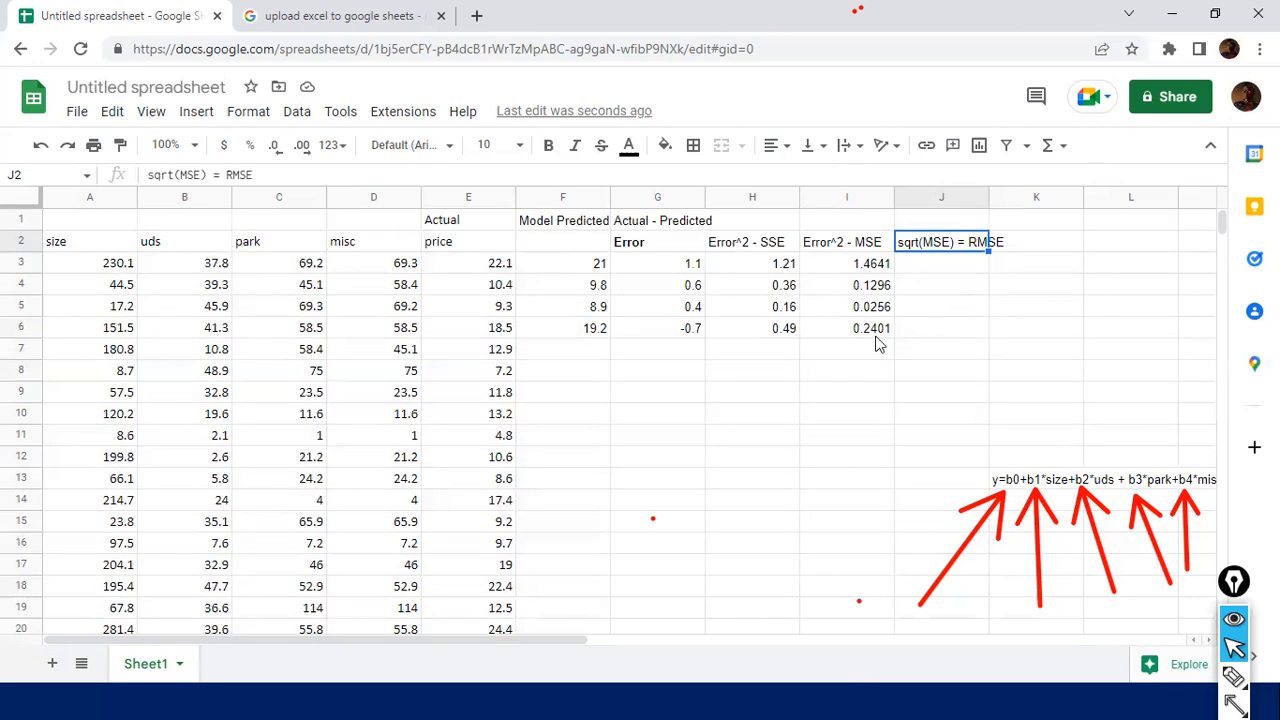
pyautogui.click(796, 440)
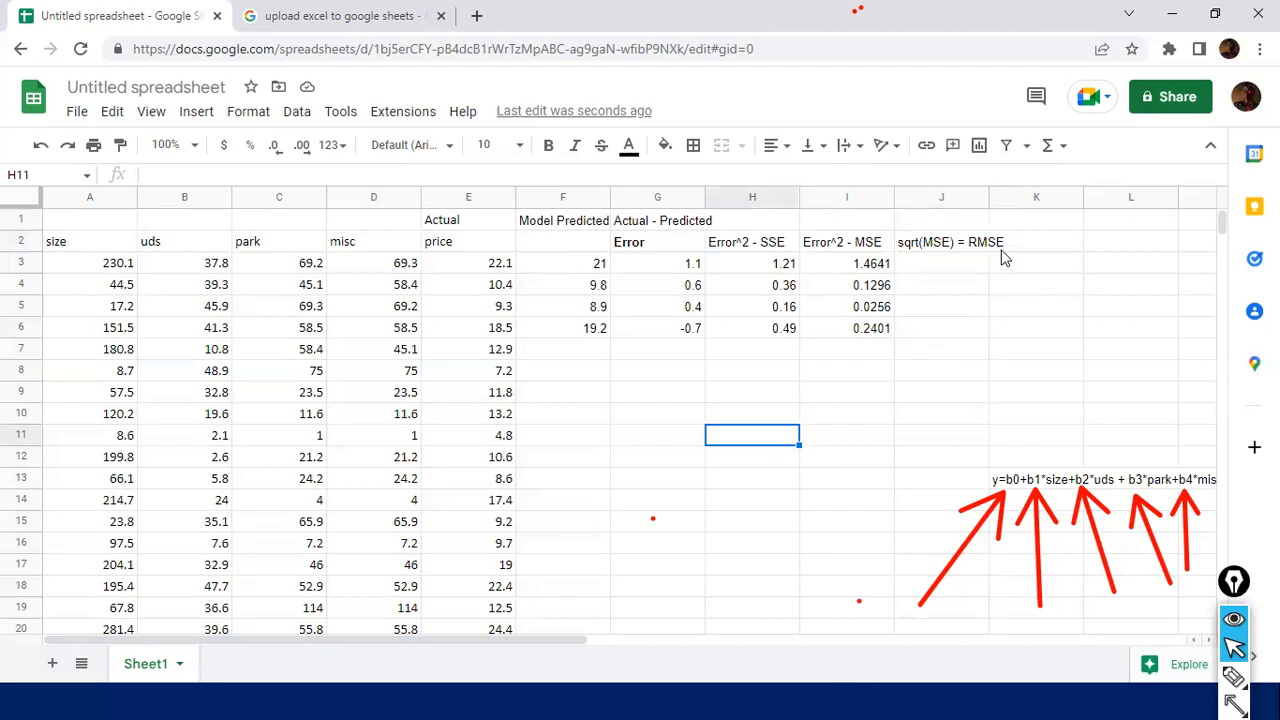
# Compare the RMSE column with the "Linear Regression – Model Evaluation" slide in the slideshow, finishing on the slide.
pyautogui.hotkey('alt', 'Tab')
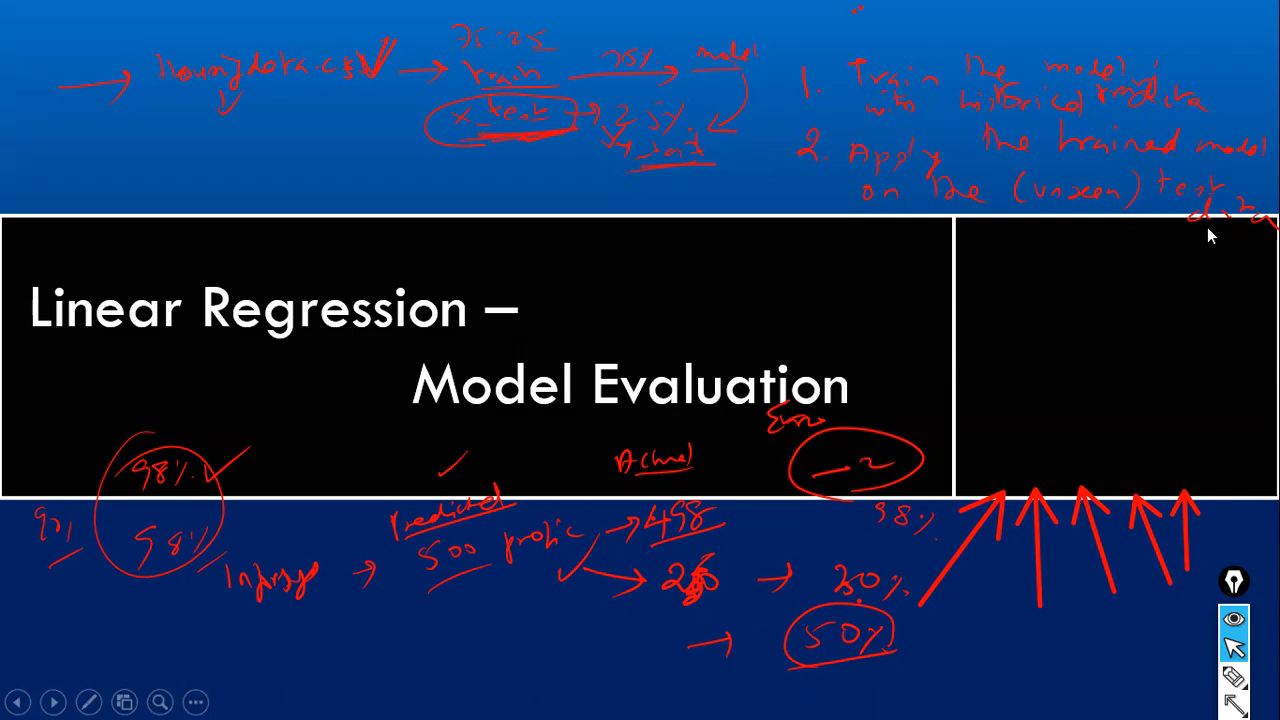
pyautogui.hotkey('alt', 'Tab')
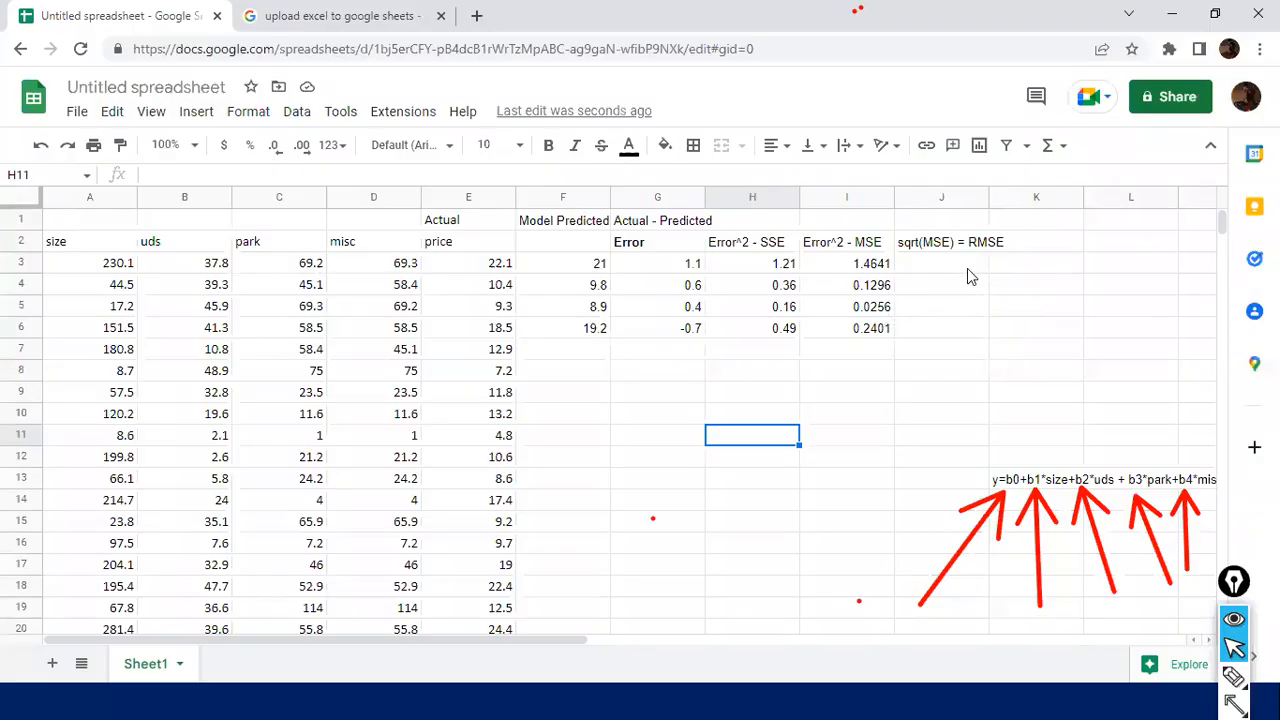
pyautogui.click(967, 268)
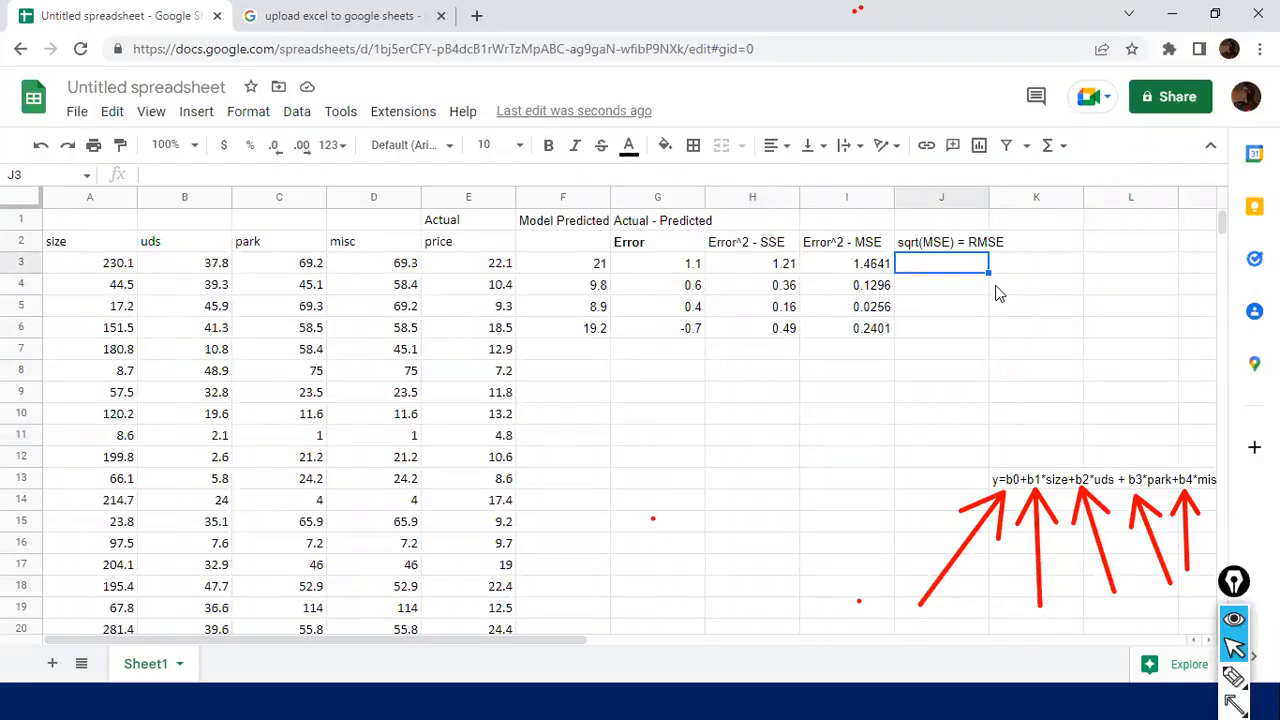
pyautogui.hotkey('alt', 'Tab')
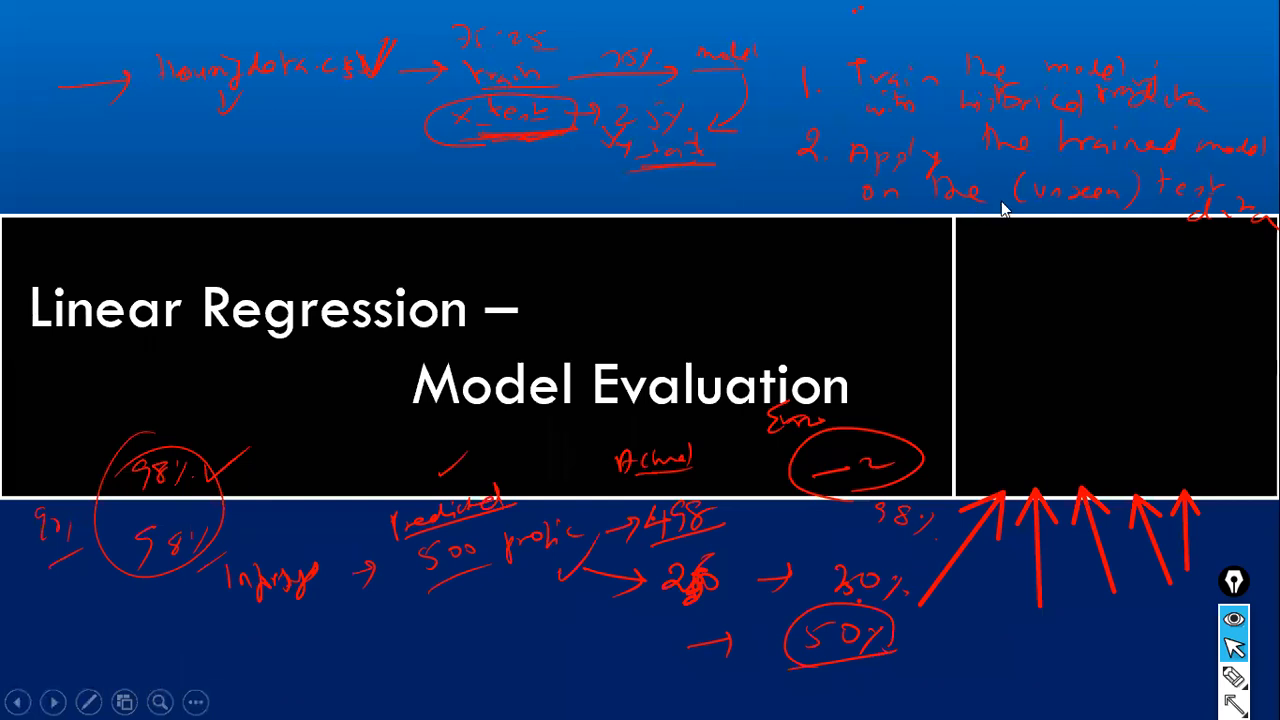